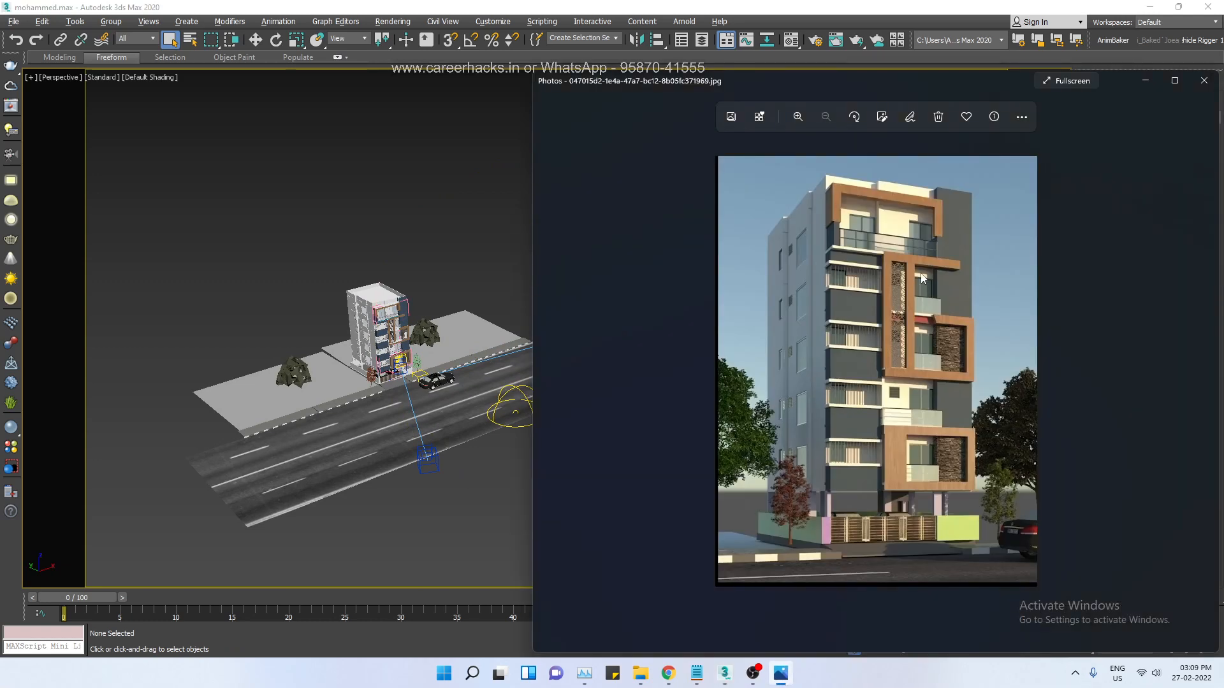
- Maximize the reference render and examine the whole facade, the boundary walls, the trees and the car at street level
double_click(890, 82)
scroll(622, 443, "up", 4)
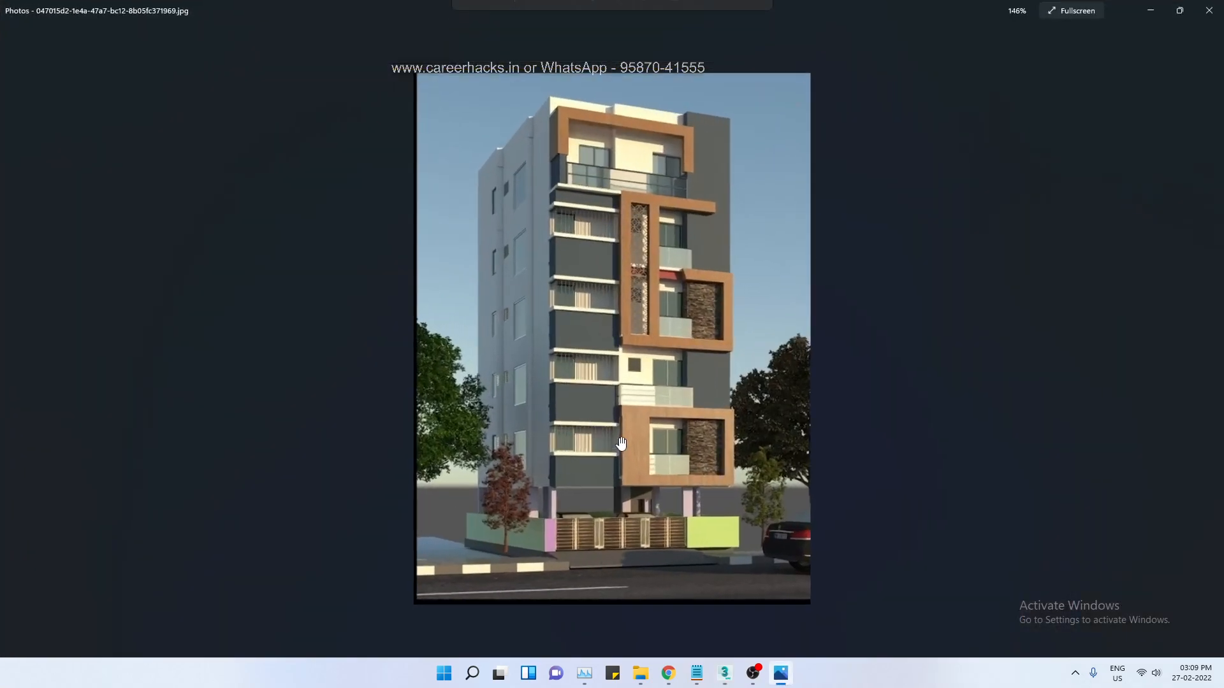
scroll(623, 223, "up", 2)
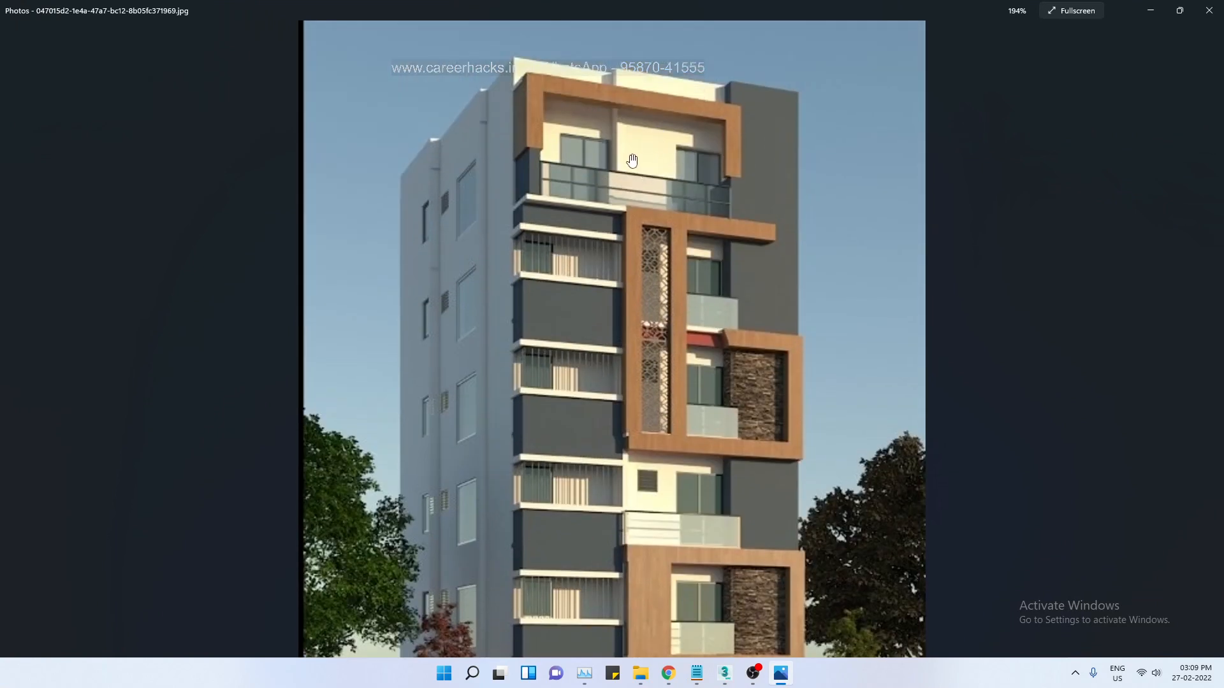
left_click(646, 133)
scroll(567, 548, "down", 3)
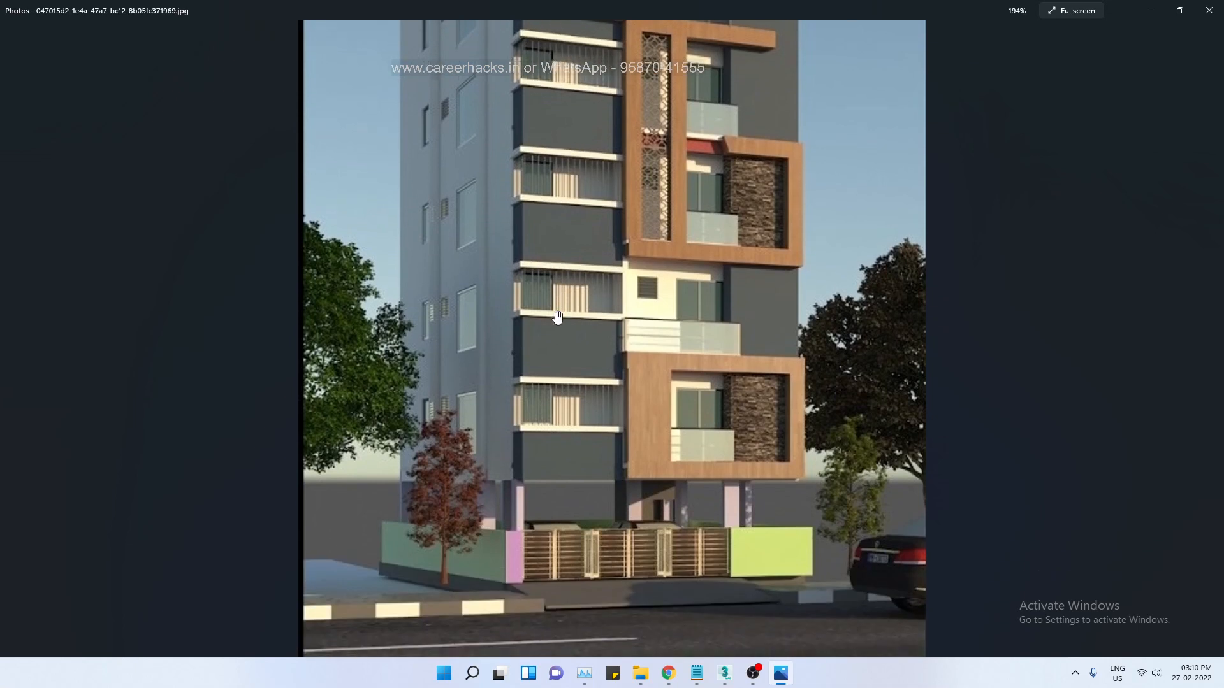
left_click(340, 515)
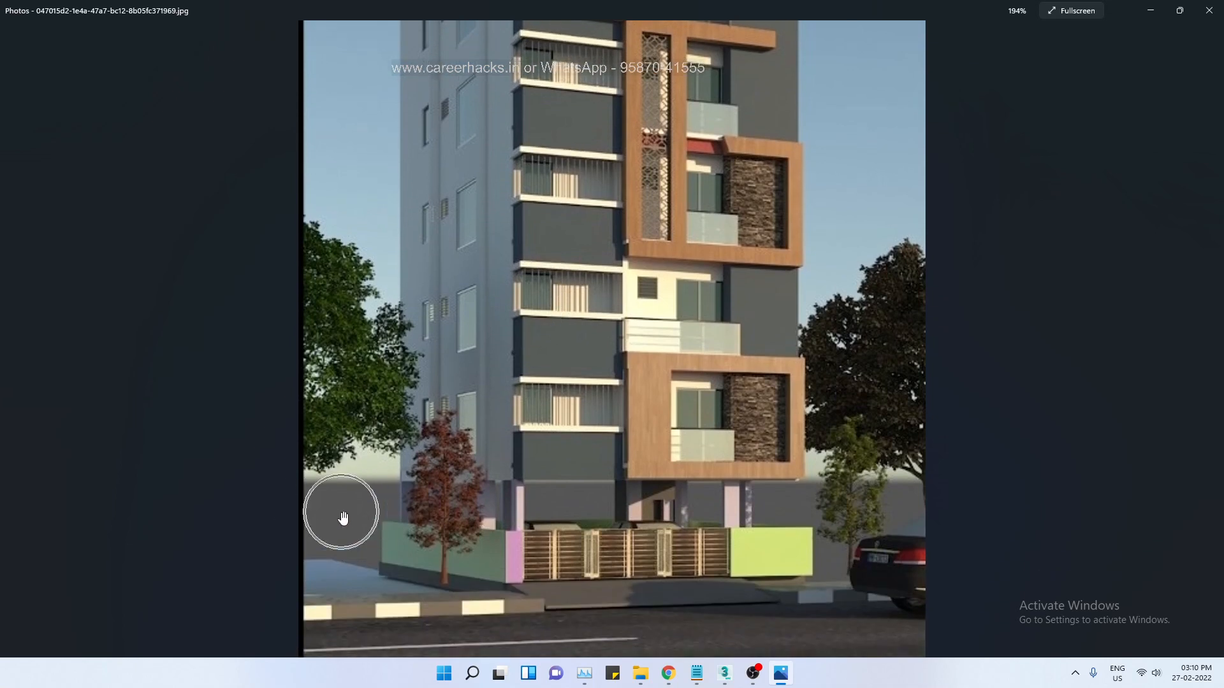
left_click(355, 482)
left_click(844, 583)
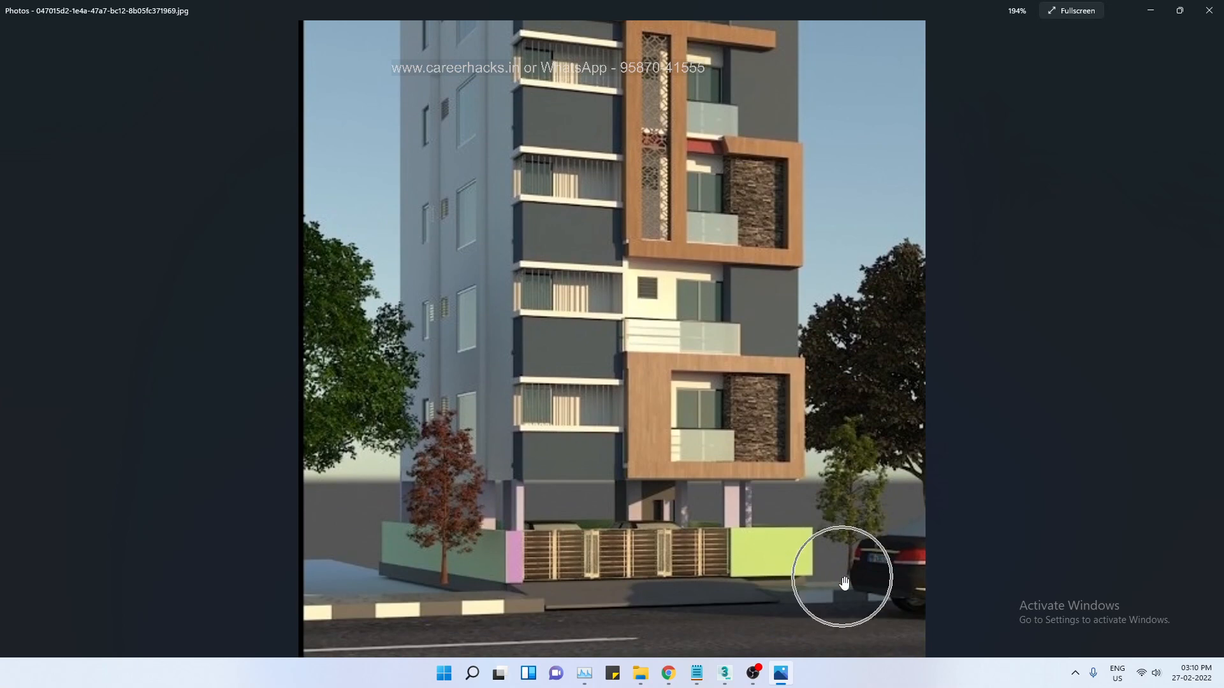
scroll(844, 583, "up", 5)
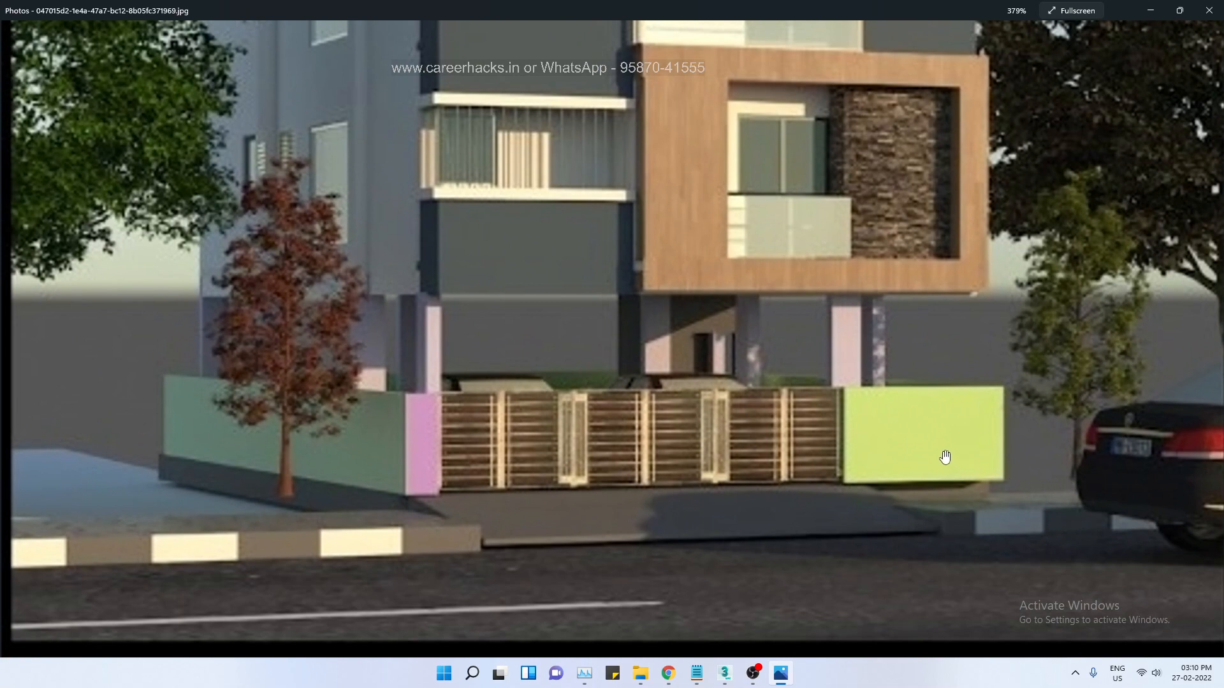
left_click(912, 445)
left_click(424, 438)
scroll(731, 428, "down", 5)
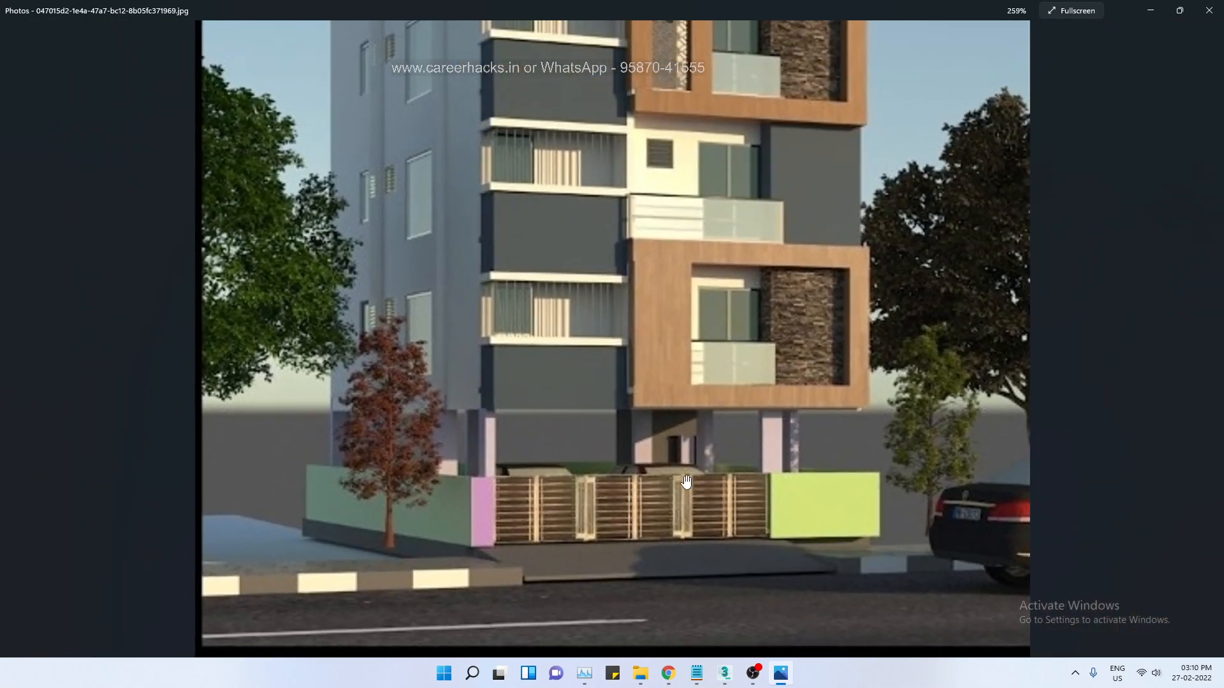
scroll(686, 482, "down", 3)
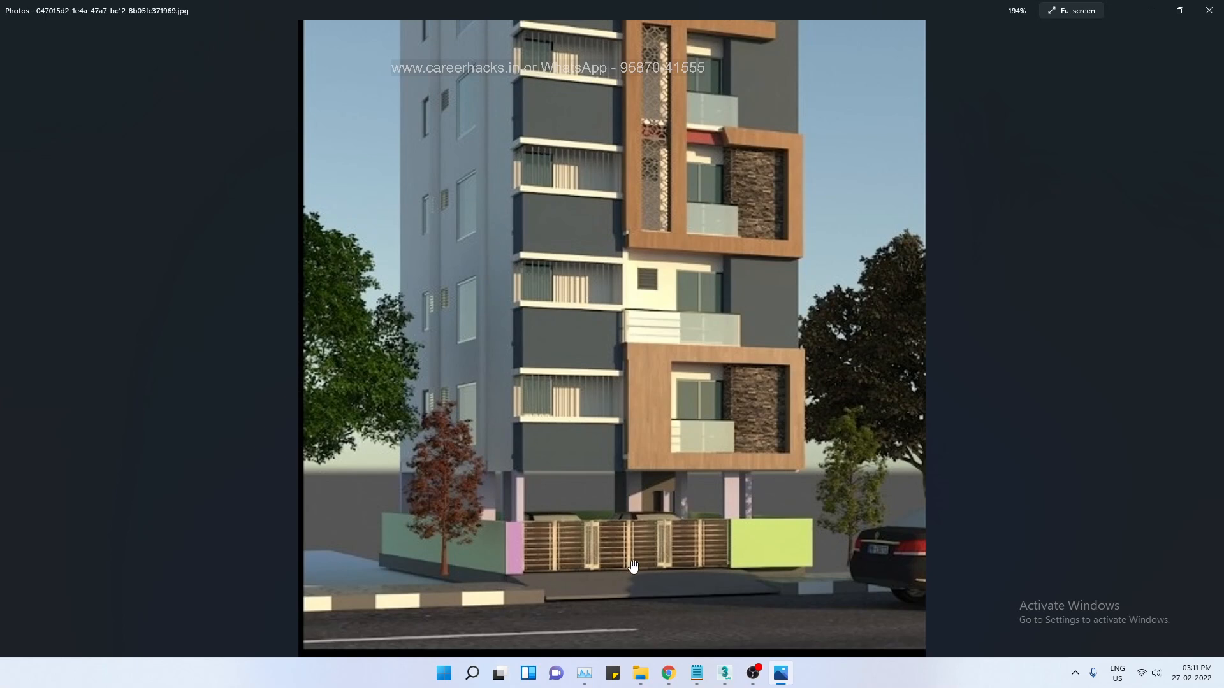
- Examine the render's entrance gate and driveway, the lower balconies, and how light and shadow fall across the building's floors
scroll(562, 607, "up", 4)
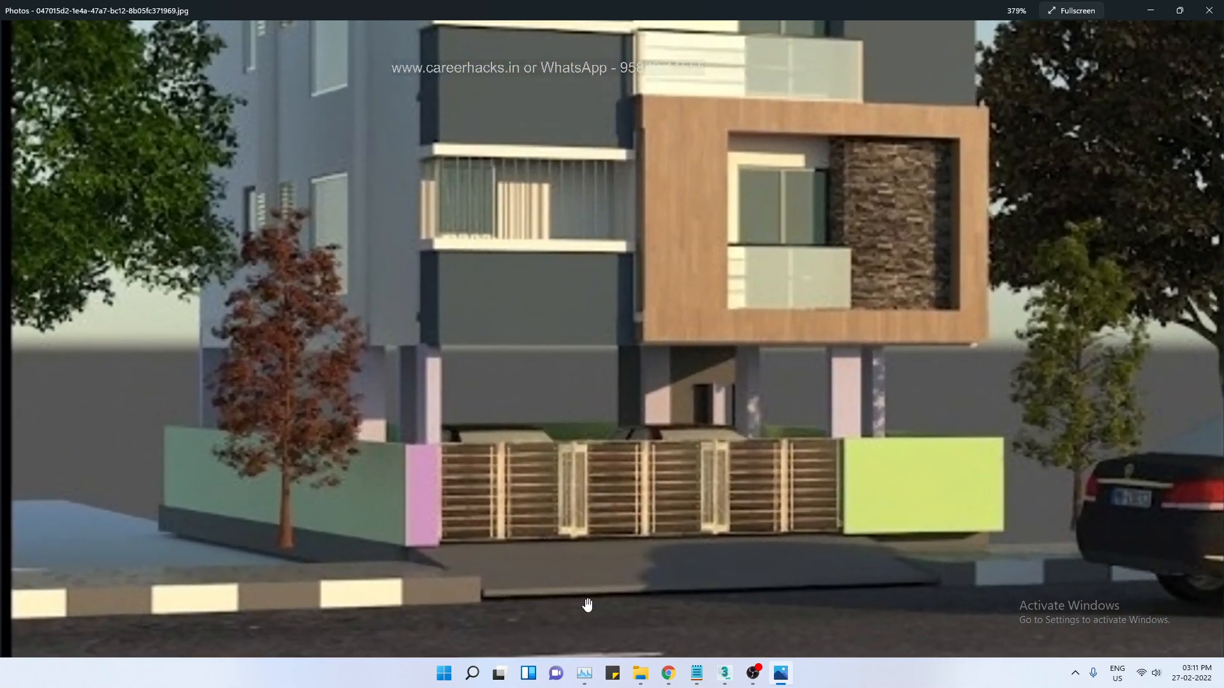
left_click_drag(587, 606, 637, 427)
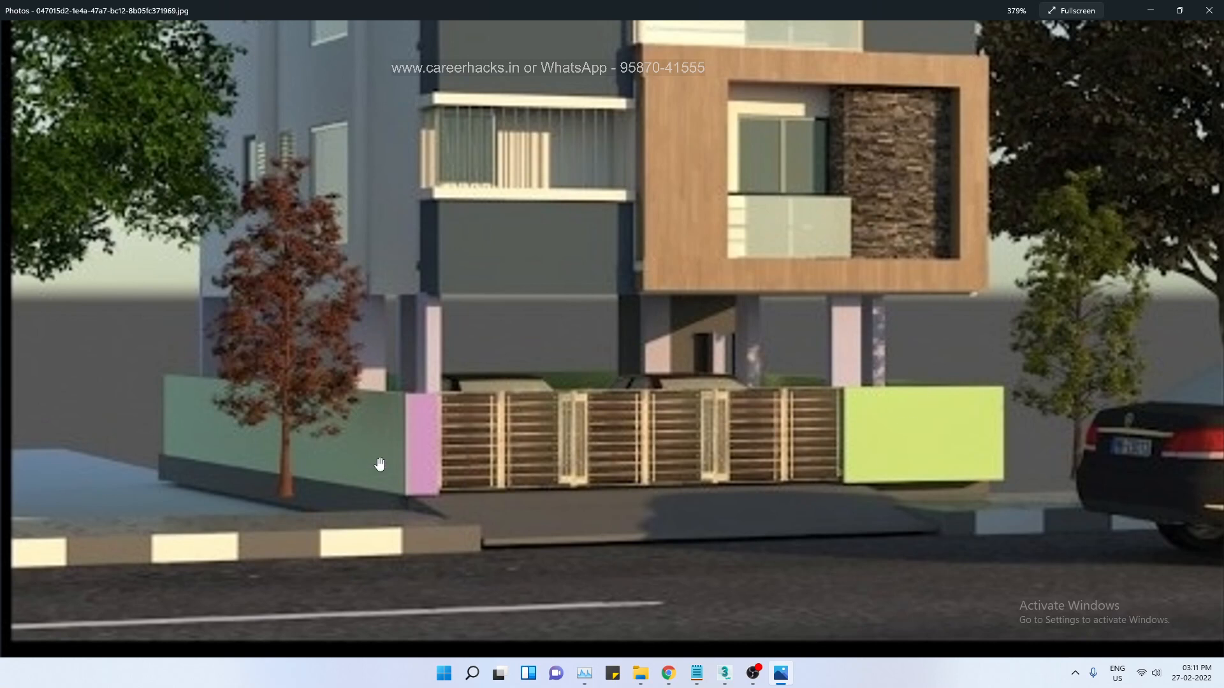
scroll(840, 354, "down", 5)
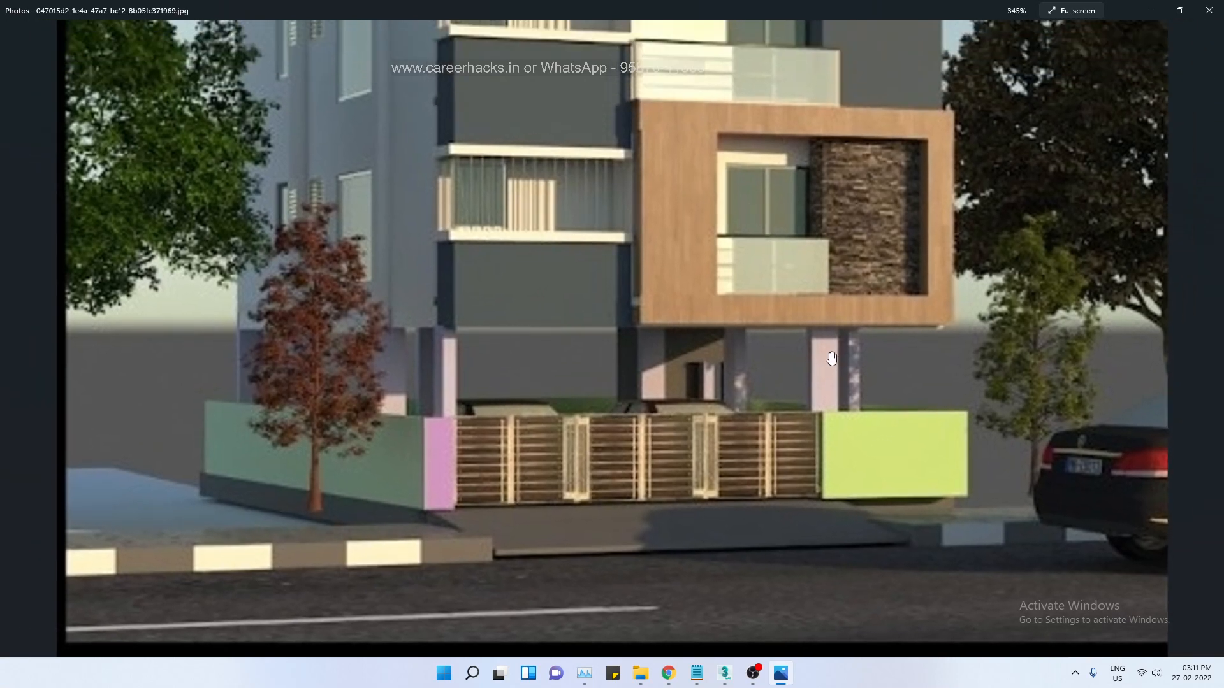
scroll(628, 494, "up", 5)
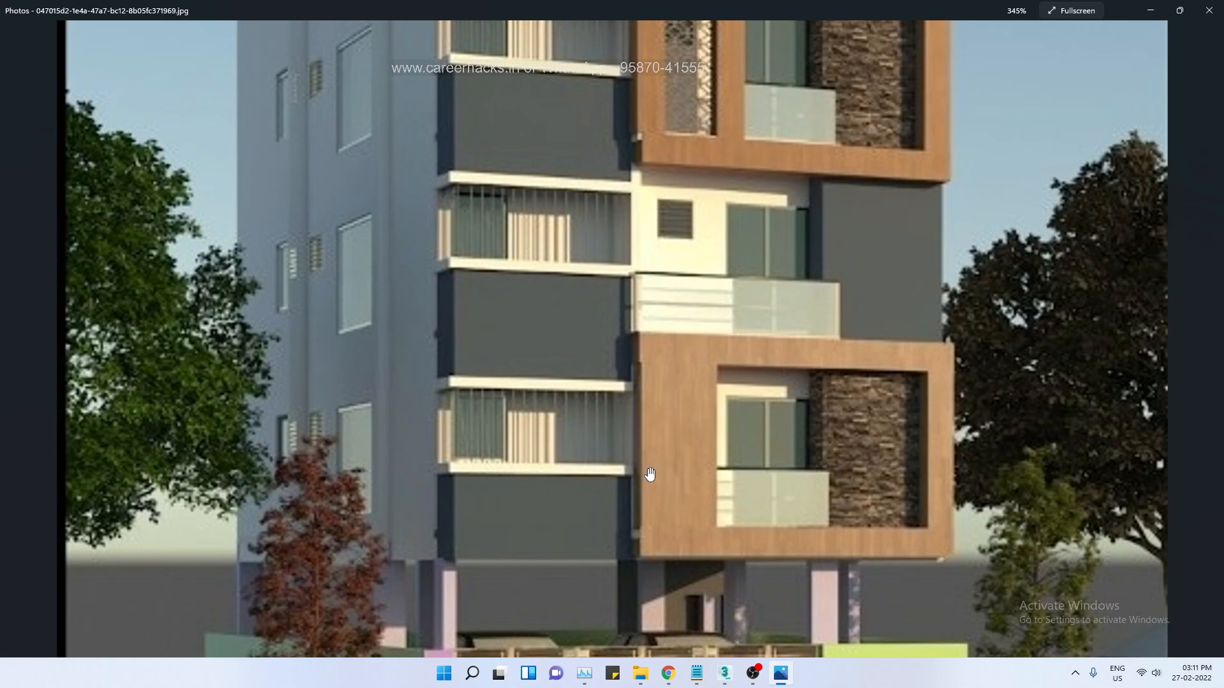
scroll(649, 474, "down", 3)
scroll(612, 459, "up", 4)
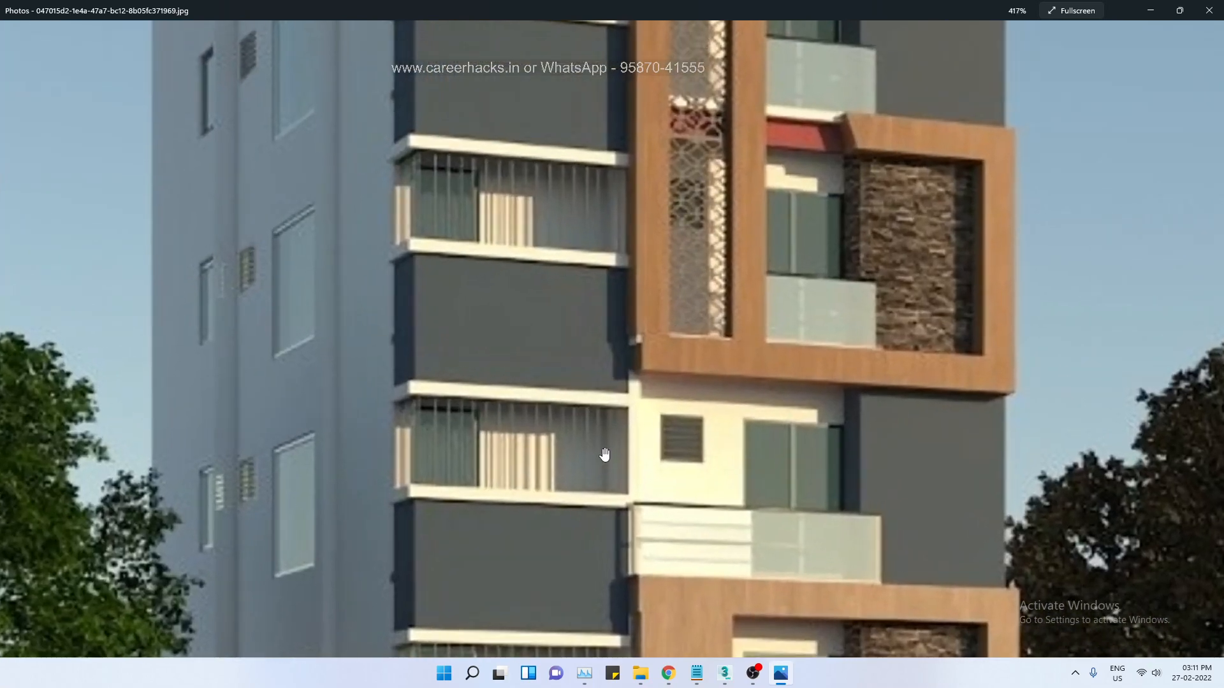
scroll(604, 454, "down", 3)
scroll(625, 382, "up", 3)
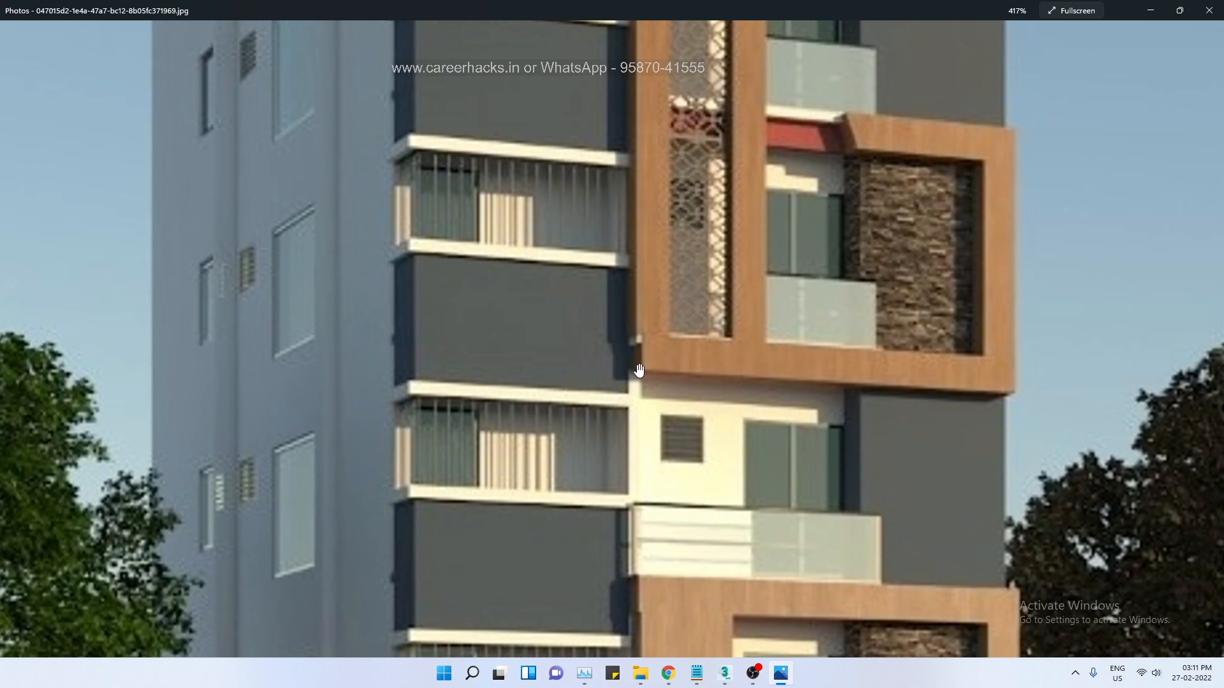
scroll(513, 415, "down", 3)
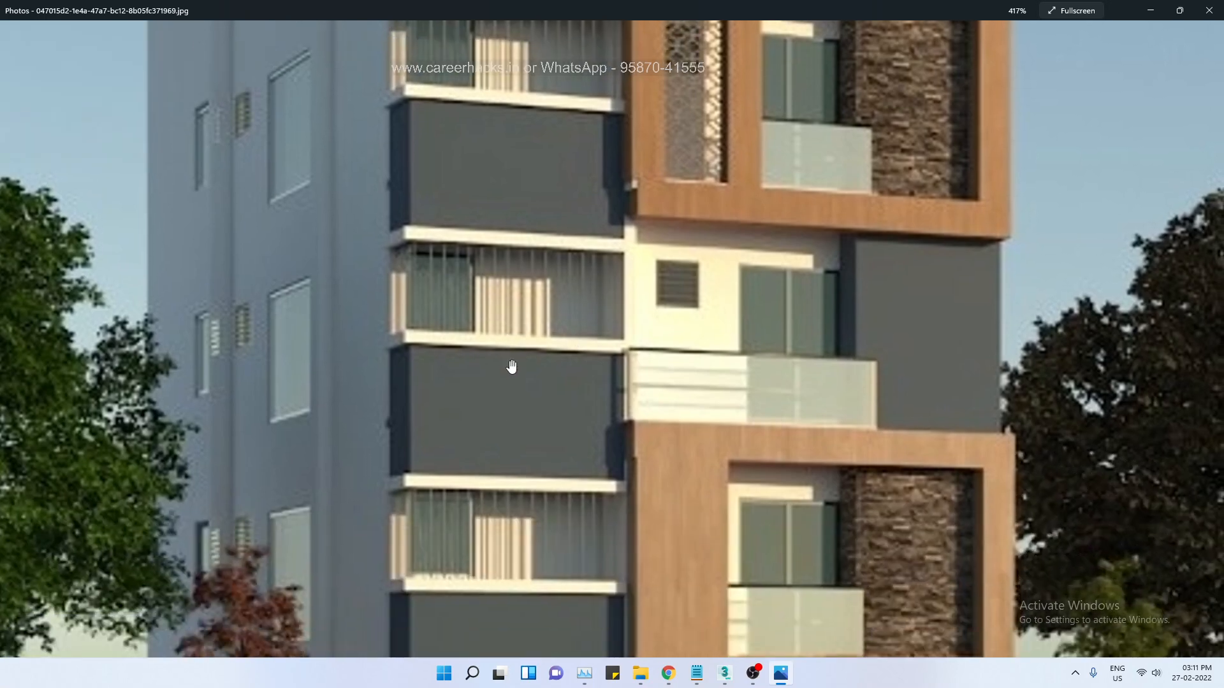
scroll(549, 526, "down", 3)
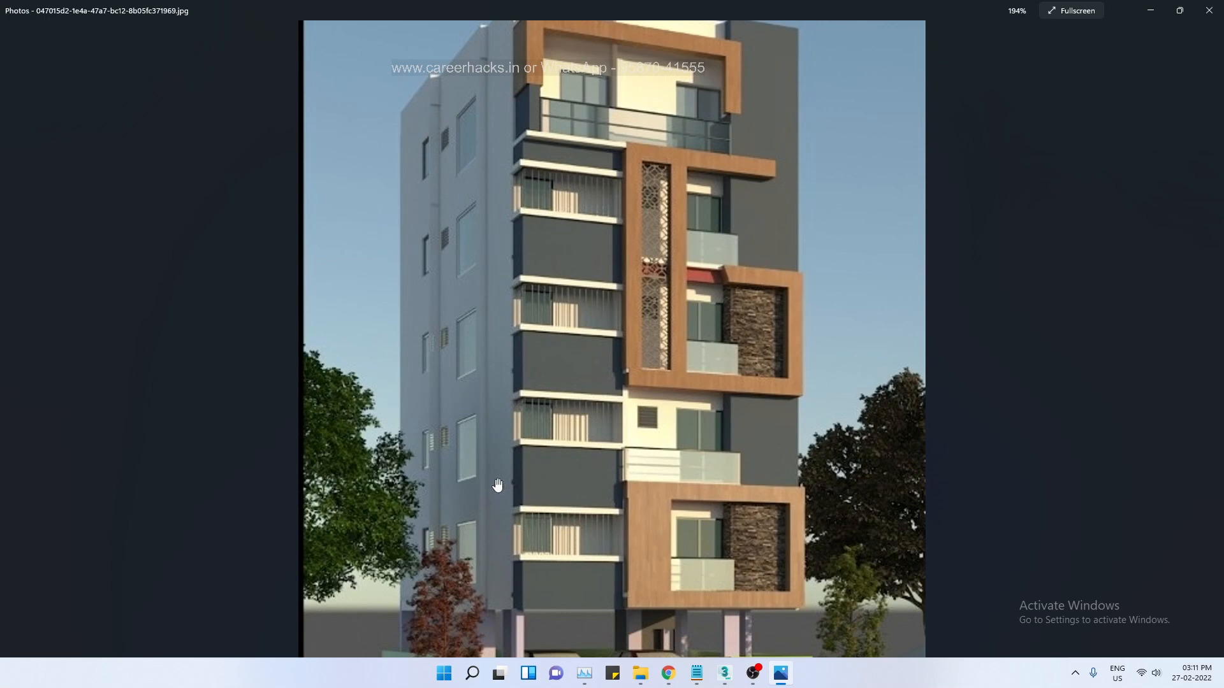
left_click_drag(596, 234, 629, 509)
left_click_drag(567, 572, 513, 315)
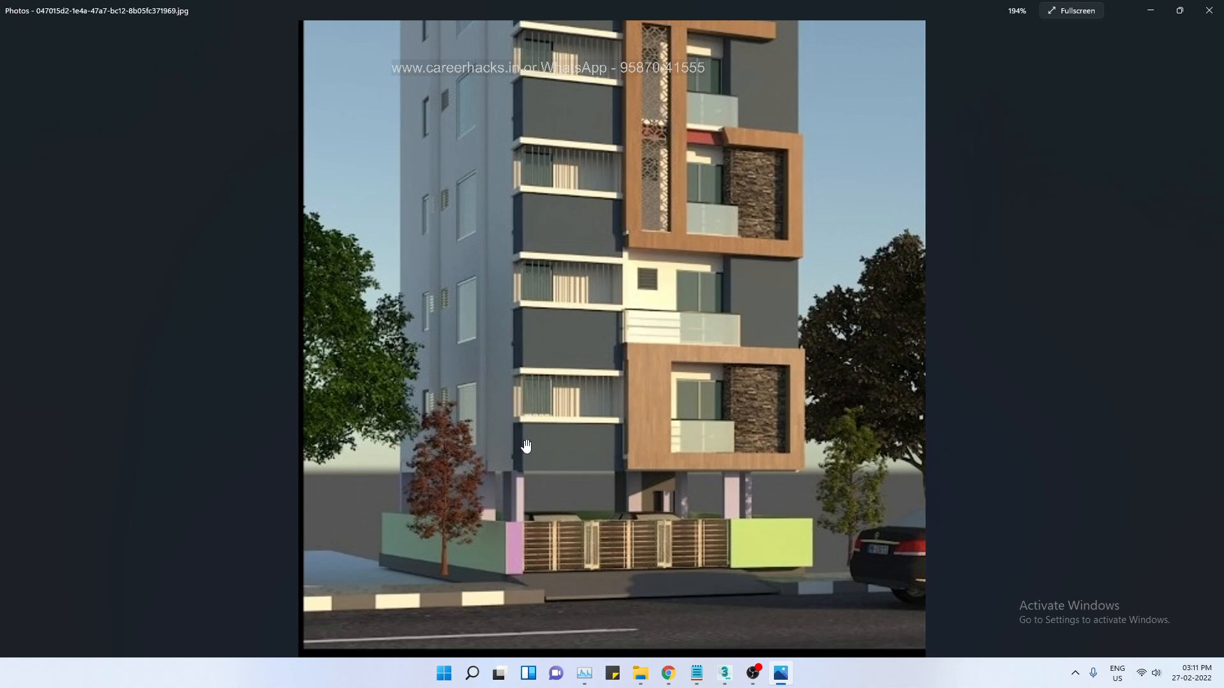
left_click_drag(542, 243, 549, 425)
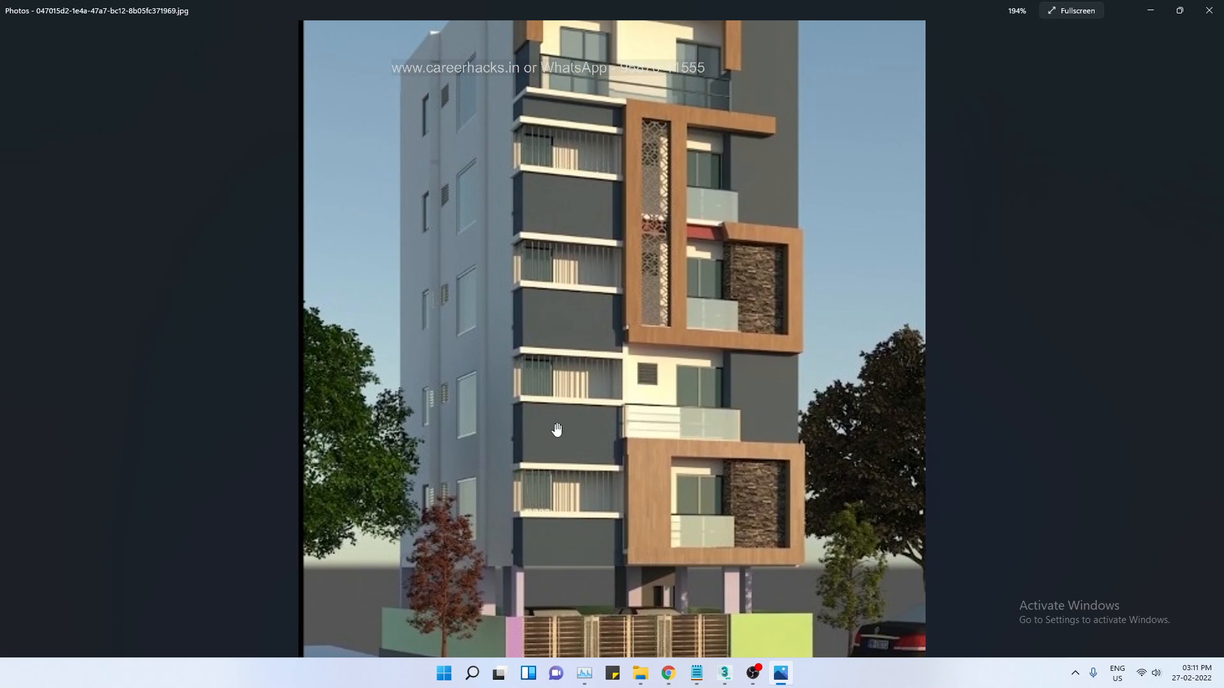
- Examine the wood-framed balconies, the stone cladding and the top-floor terrace in the reference render
scroll(571, 408, "down", 3)
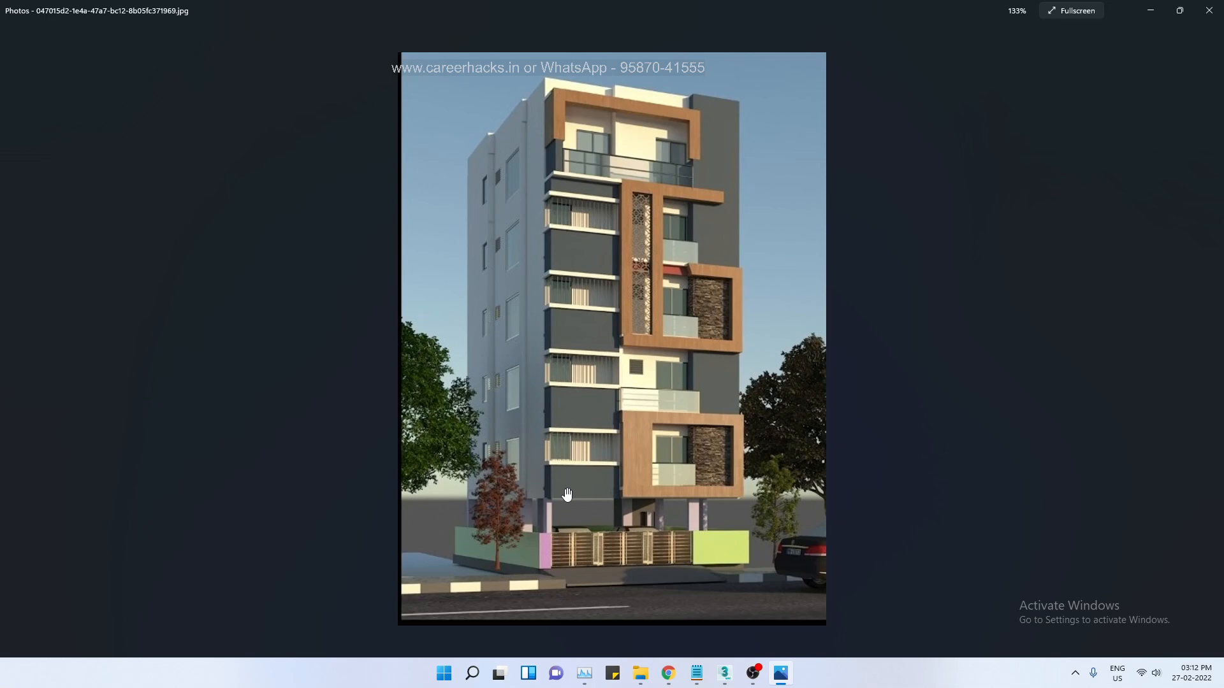
scroll(699, 478, "up", 5)
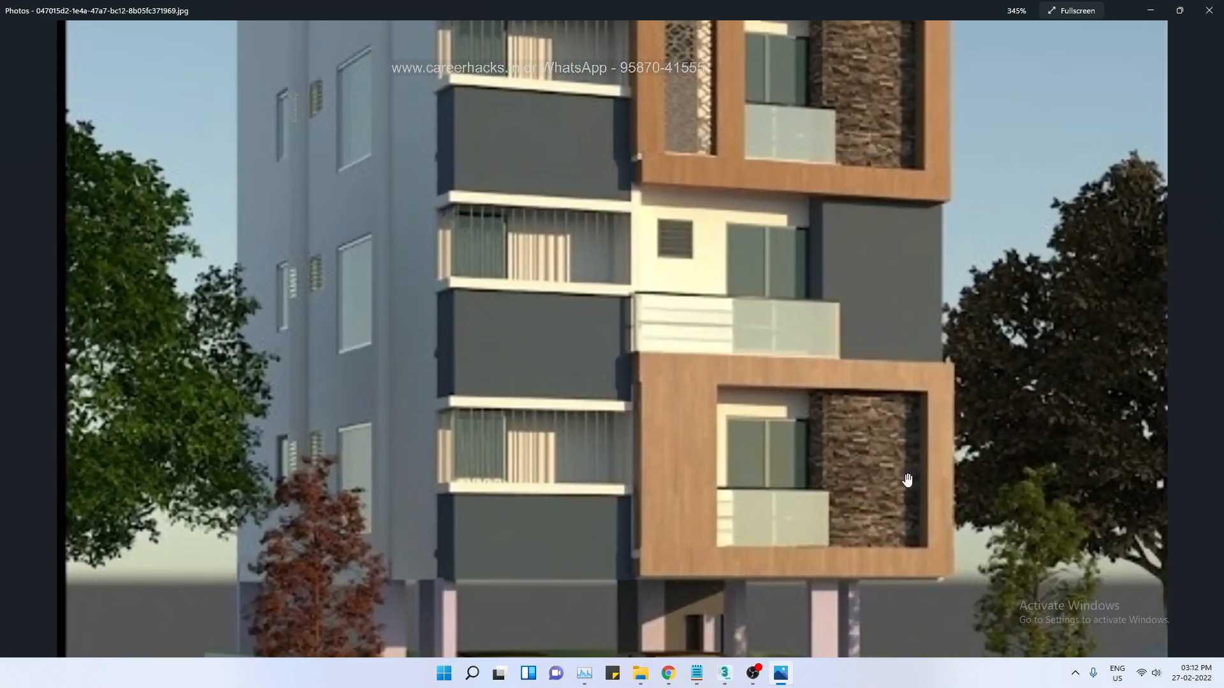
left_click_drag(907, 479, 663, 334)
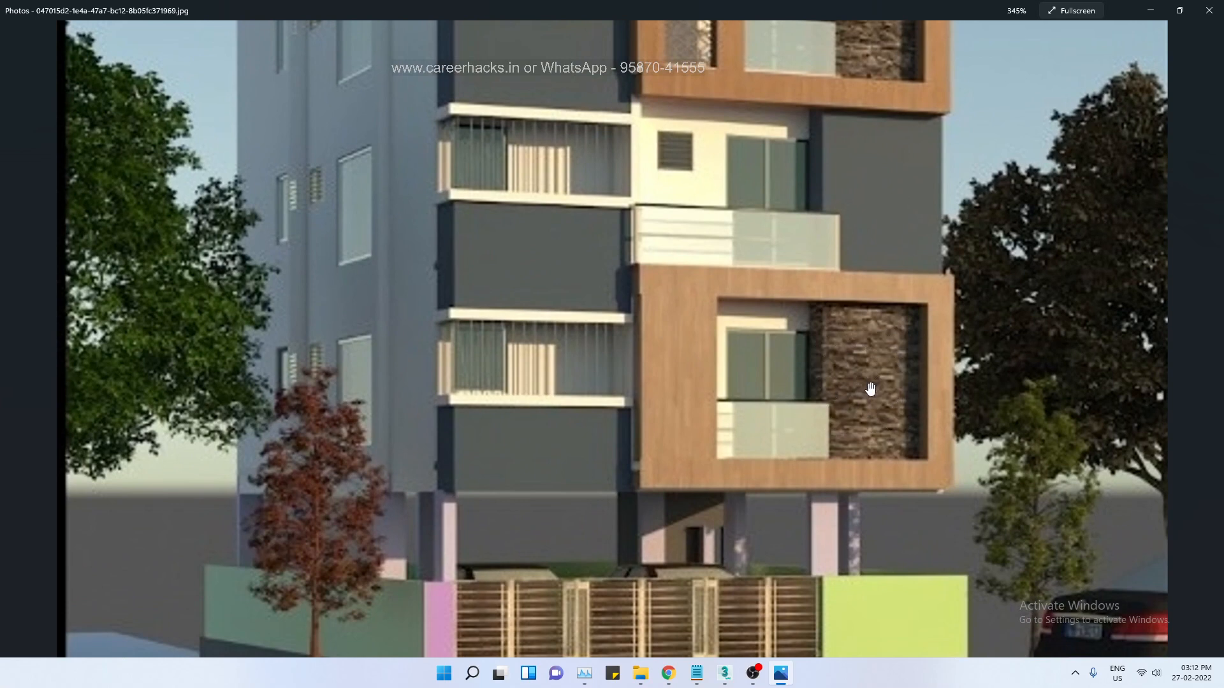
scroll(871, 389, "down", 3)
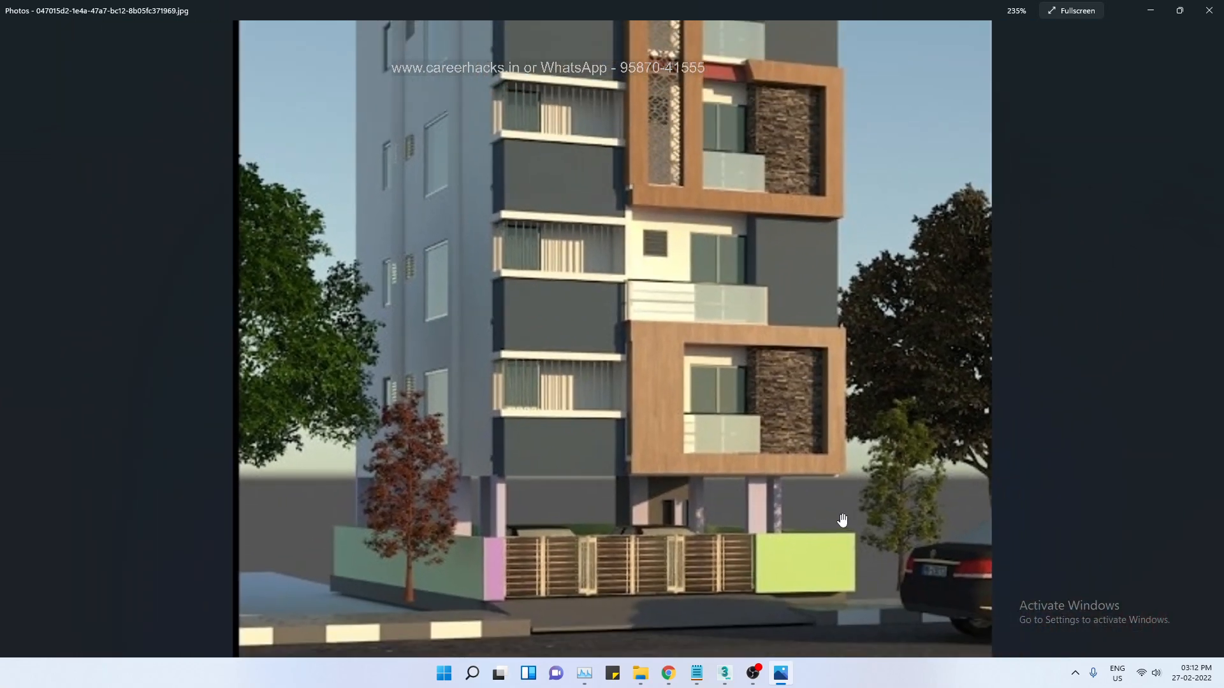
left_click_drag(651, 164, 637, 457)
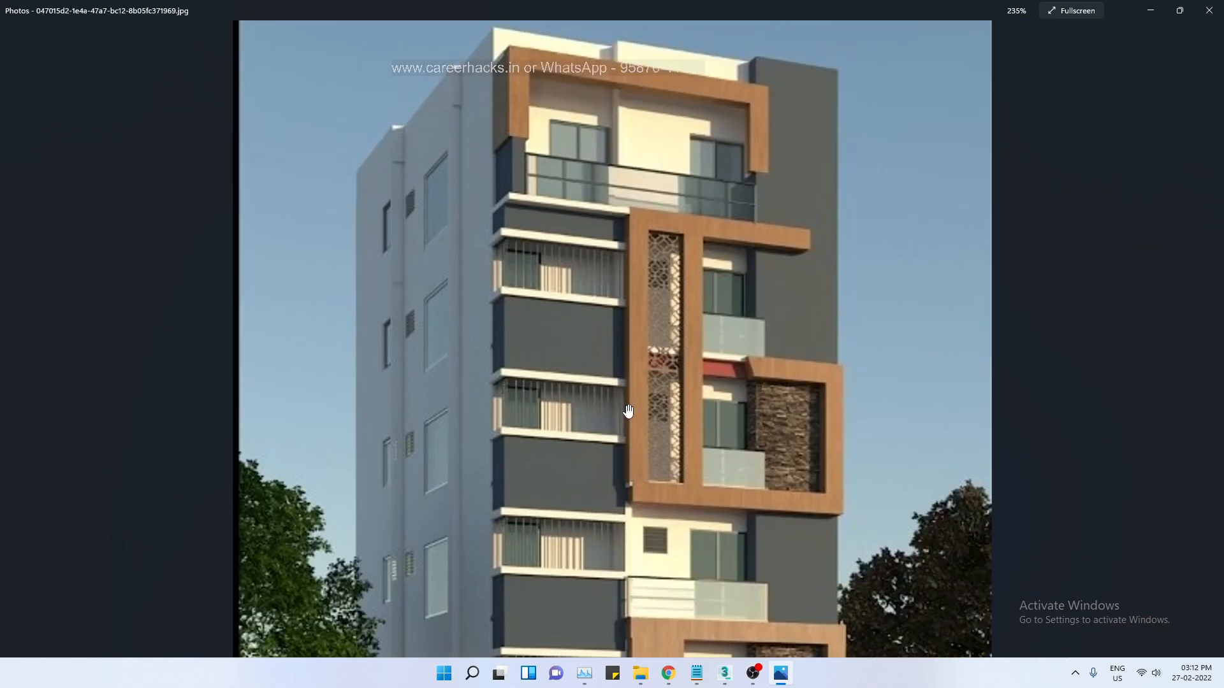
scroll(629, 413, "up", 2)
left_click_drag(625, 155, 628, 427)
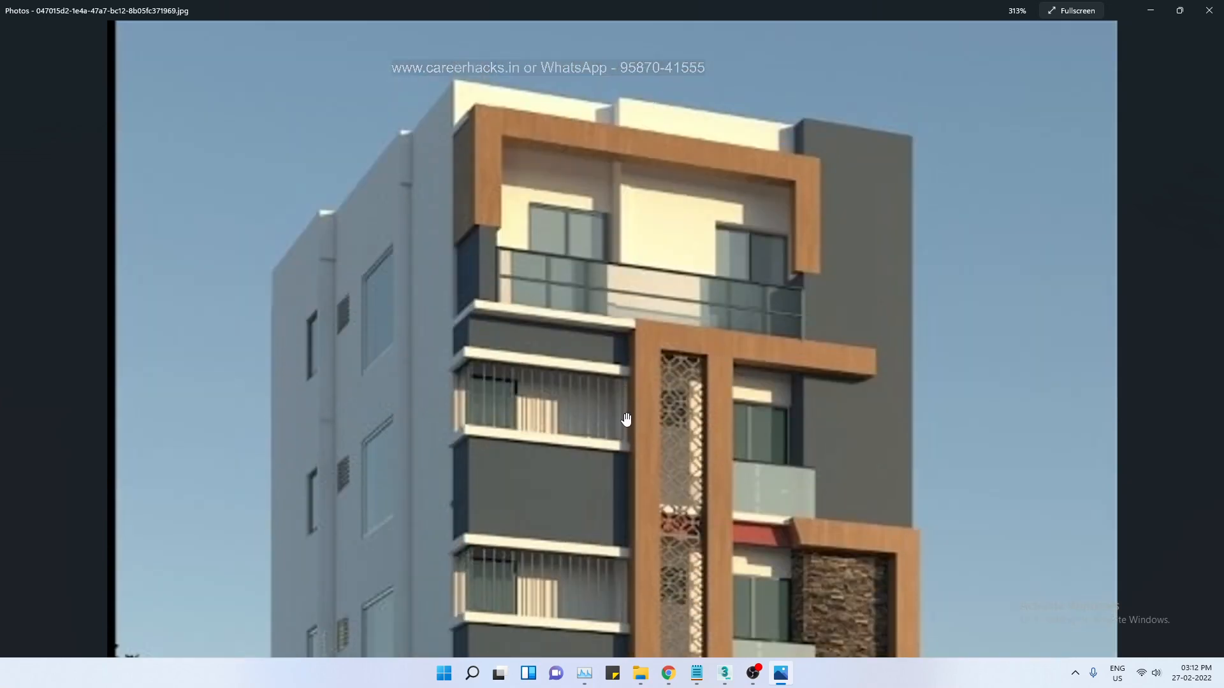
scroll(521, 310, "up", 2)
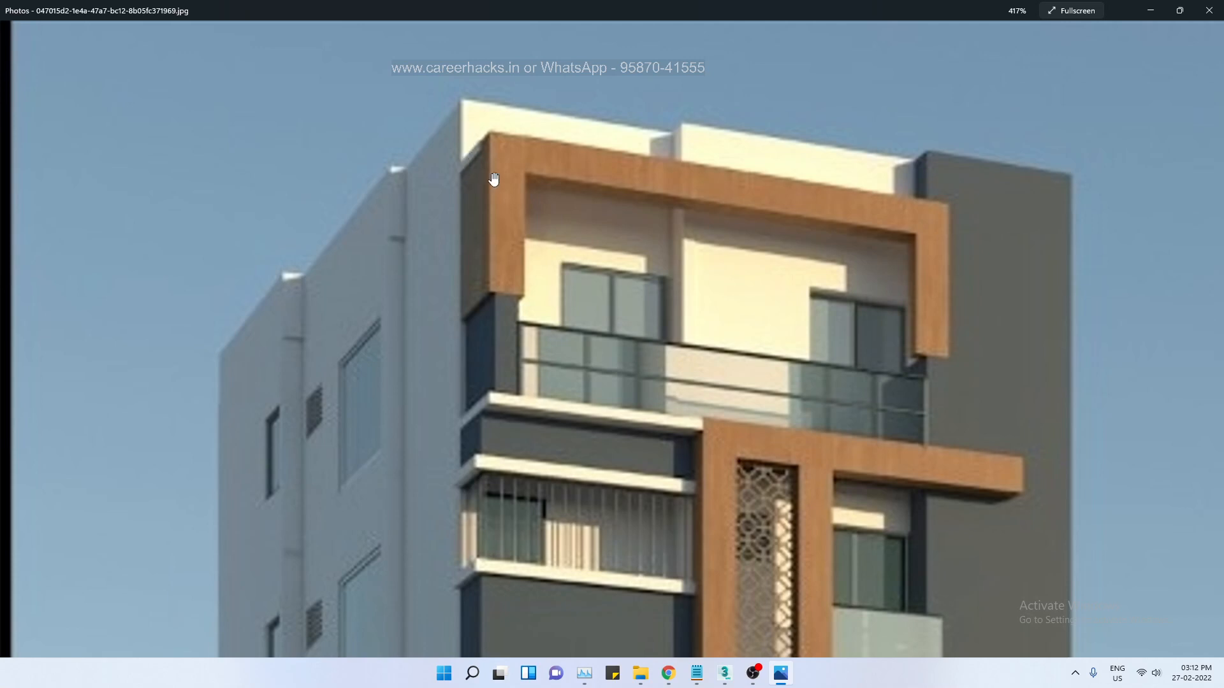
- Close the reference render and inspect the 3ds Max scene around the building, road, car, camera and lights
left_click(1209, 11)
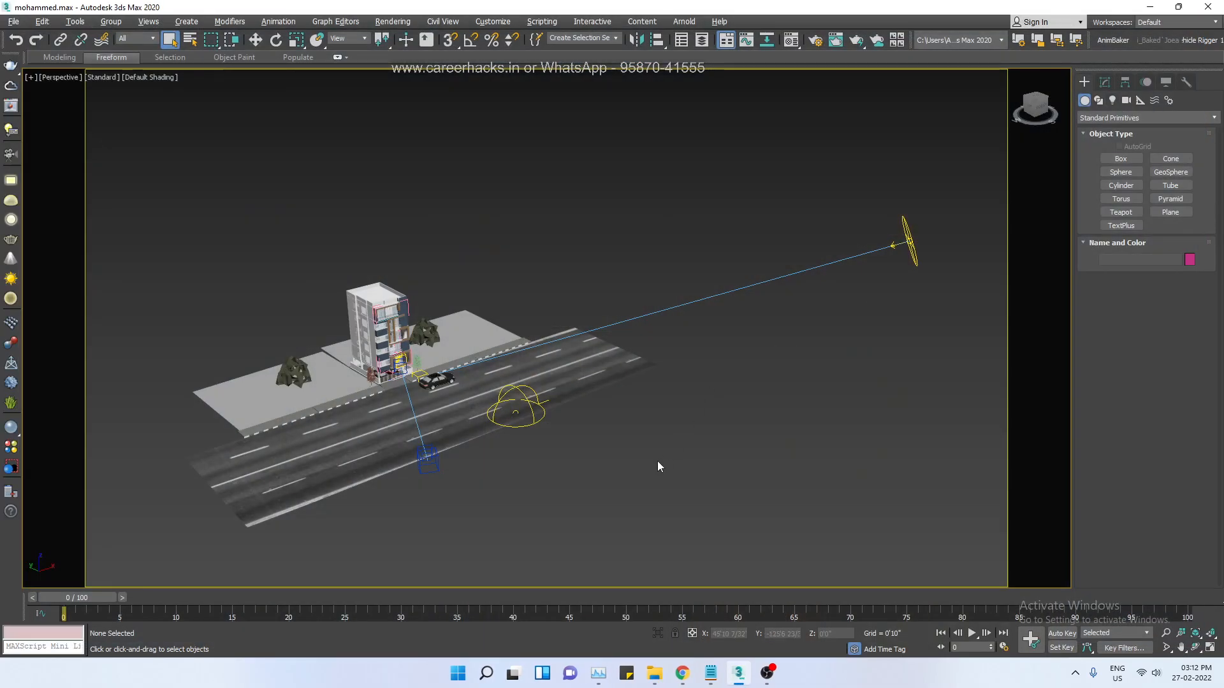
left_click(565, 385)
left_click(596, 464)
scroll(597, 469, "down", 3)
key("ctrl+r")
left_click_drag(596, 464, 538, 408)
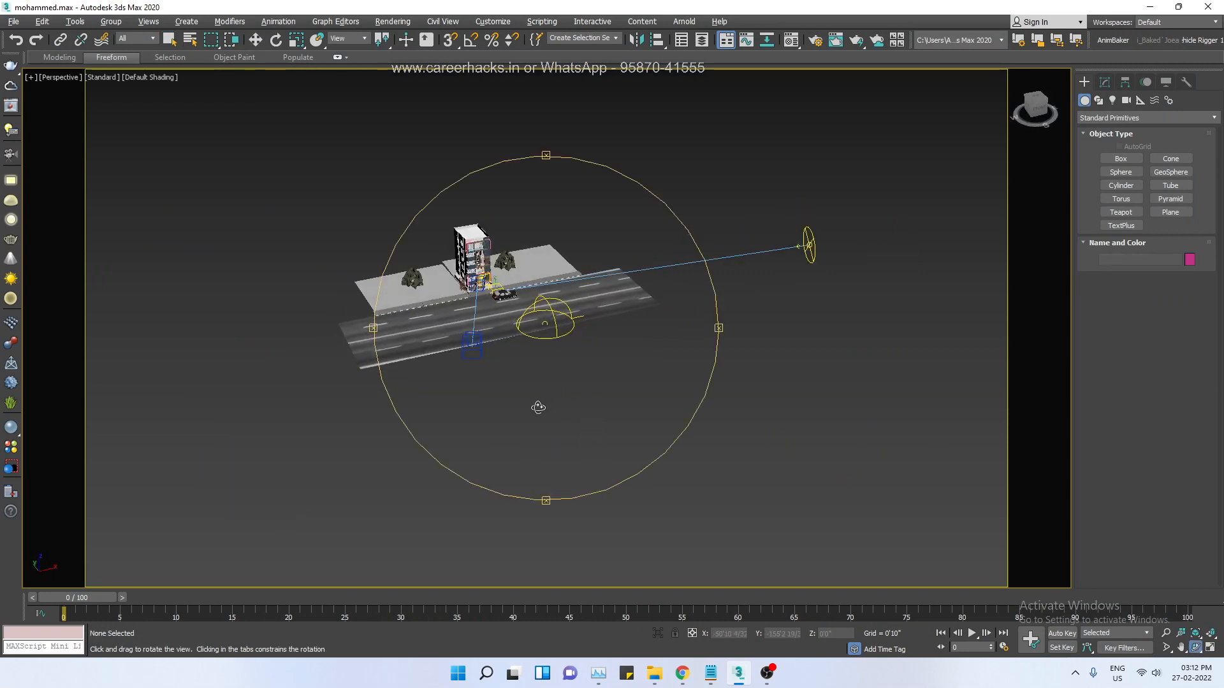
middle_click_drag(446, 267, 580, 472)
scroll(580, 472, "up", 5)
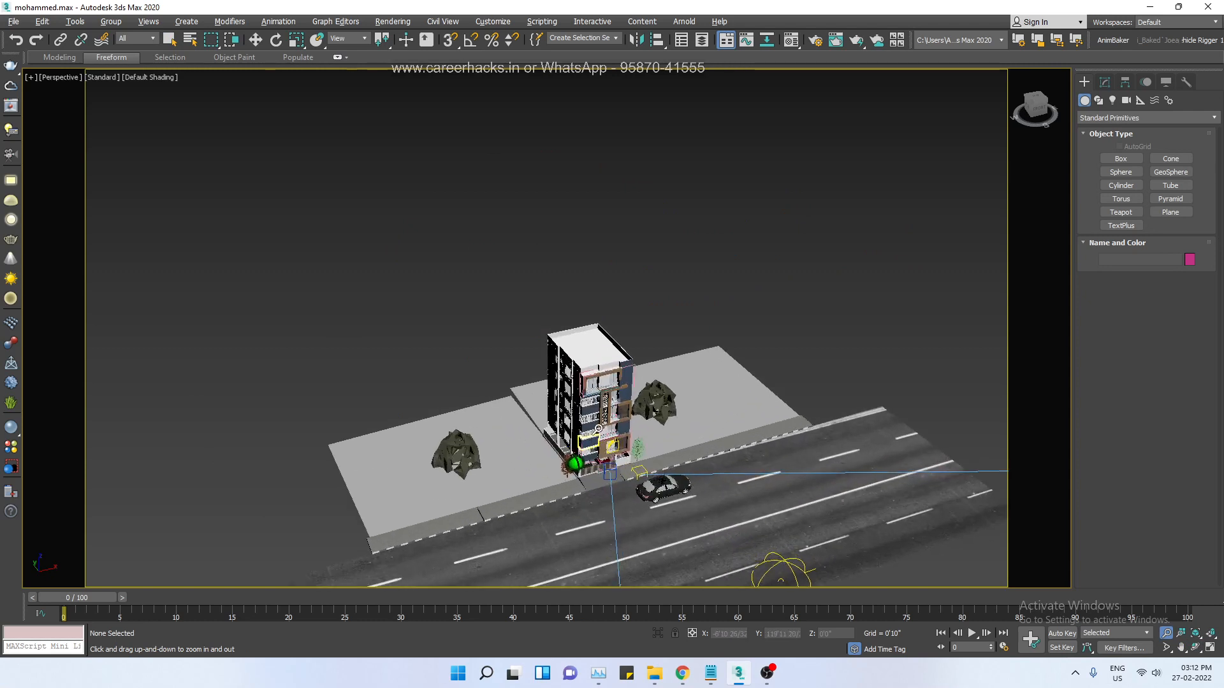
scroll(598, 430, "up", 1)
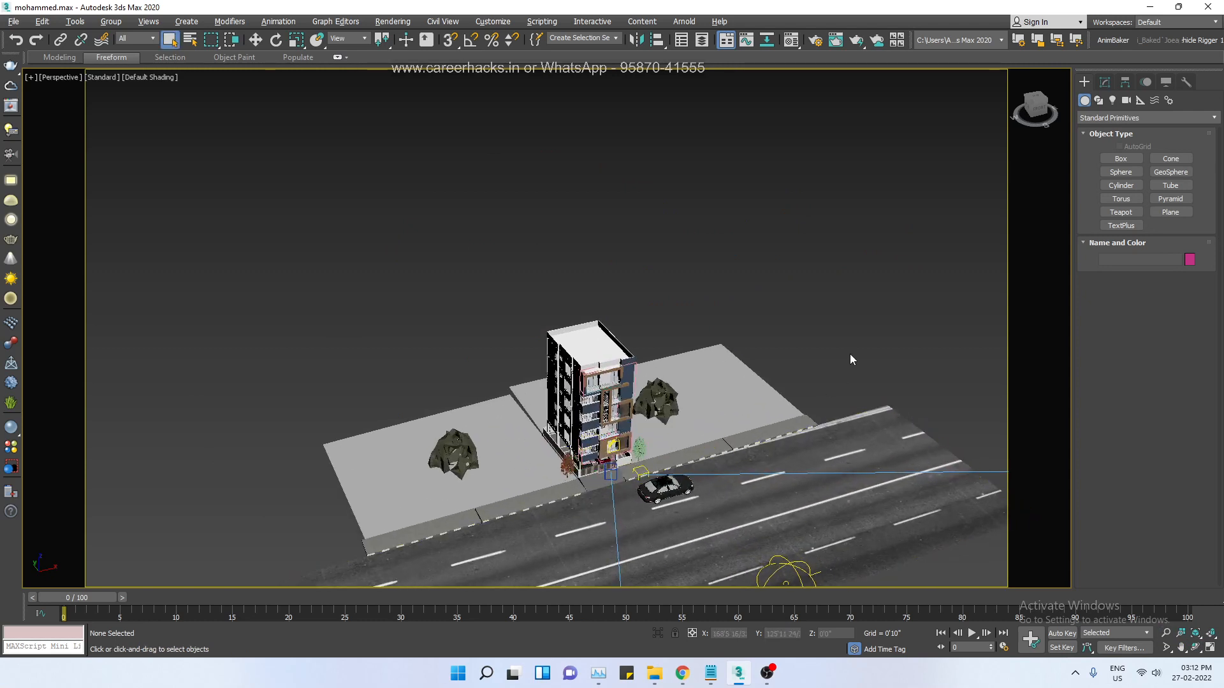
scroll(586, 445, "up", 3)
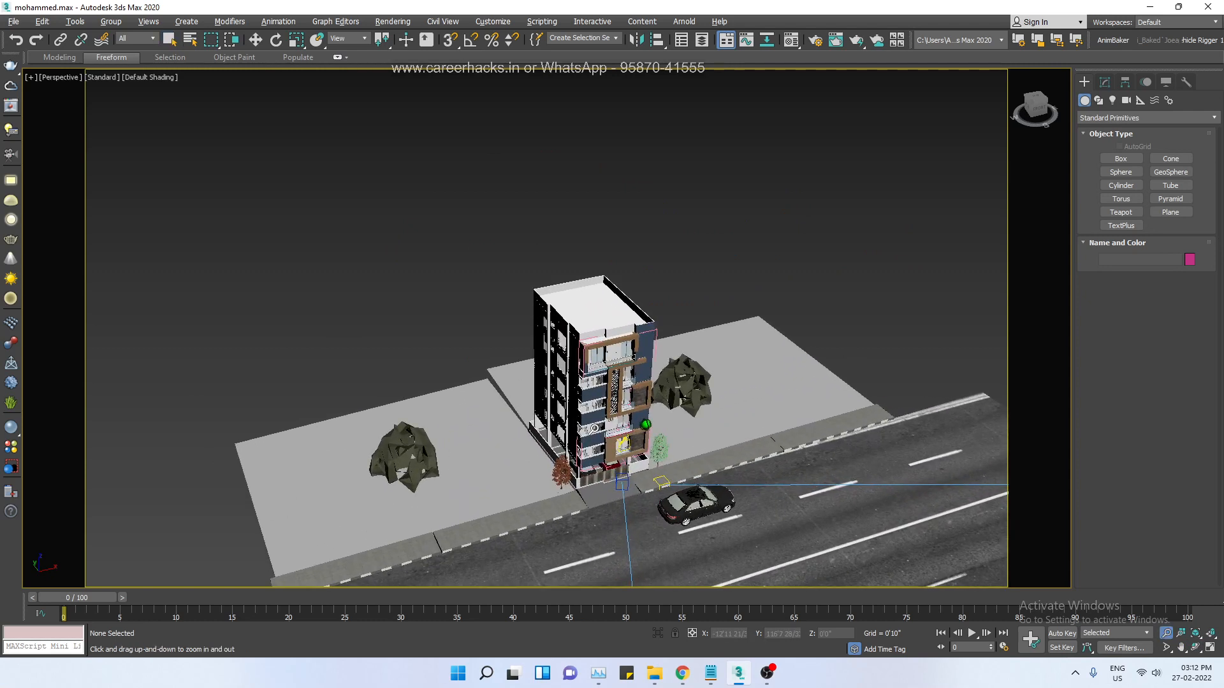
middle_click_drag(594, 428, 589, 391, "alt")
middle_click_drag(800, 491, 593, 380)
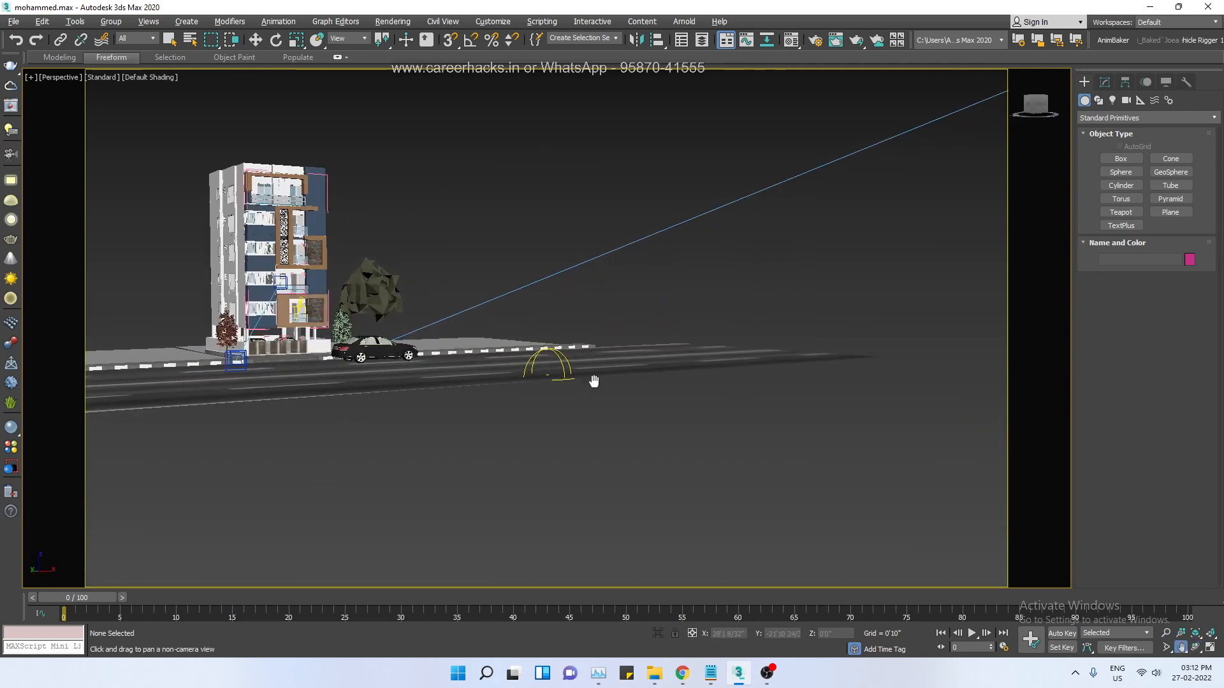
scroll(707, 308, "down", 5)
middle_click_drag(817, 344, 755, 339)
- In the front view, lower the VRaySun light vertically to near ground level, at a height of about 4'2"
key("f")
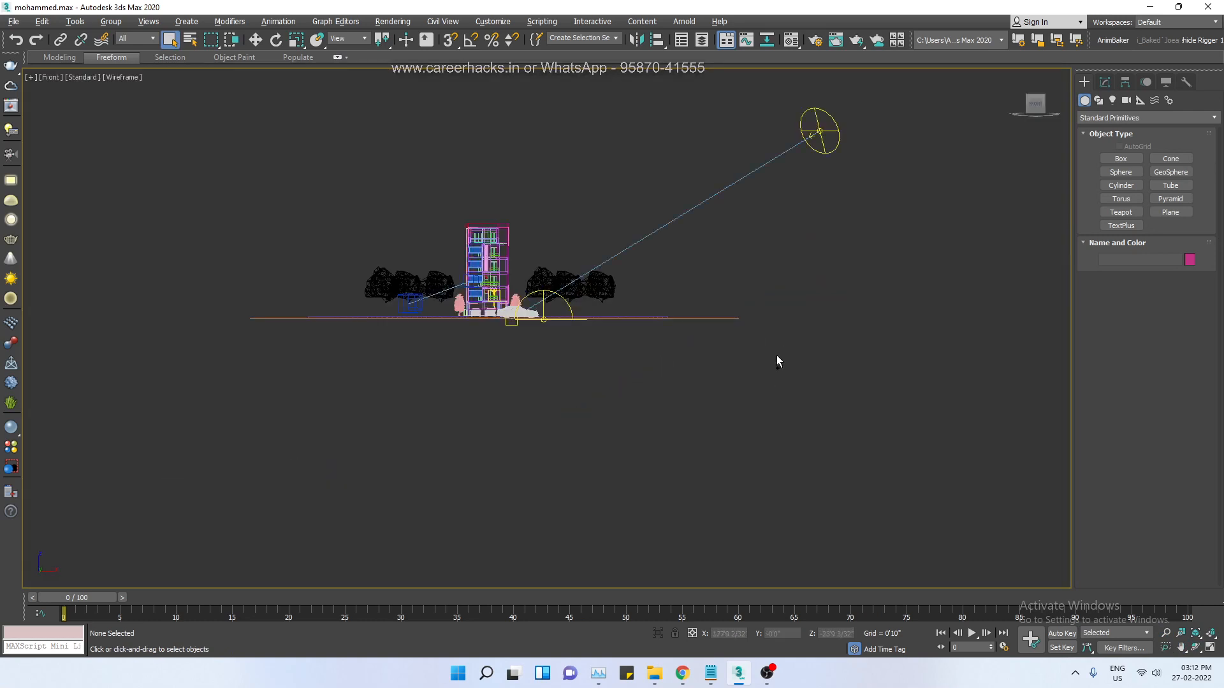
middle_click_drag(799, 283, 737, 379)
scroll(786, 351, "up", 4)
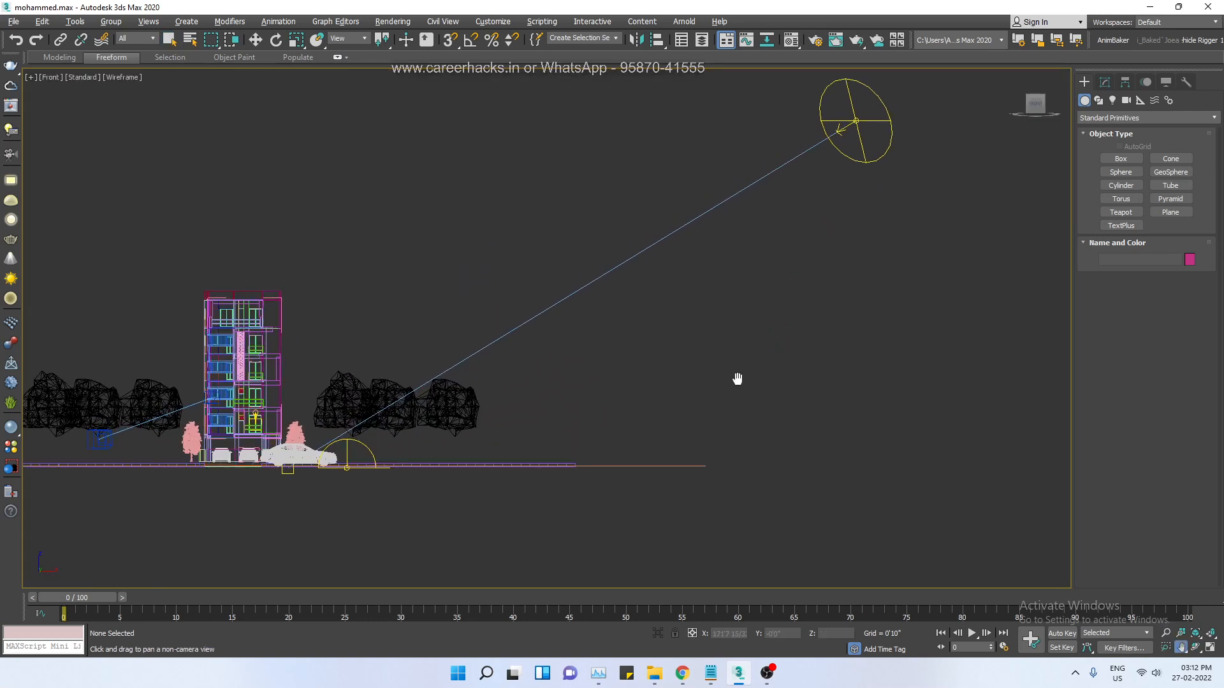
middle_click_drag(639, 361, 754, 363)
left_click_drag(955, 167, 954, 167)
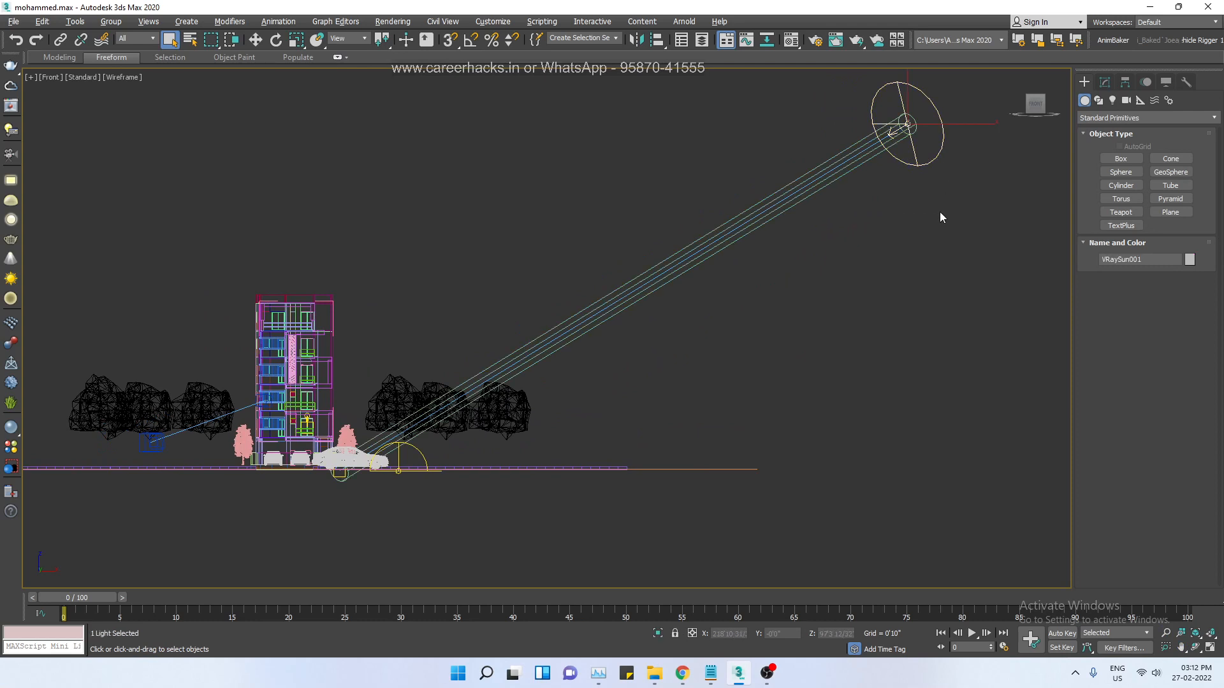
key("w")
left_click_drag(913, 73, 893, 414)
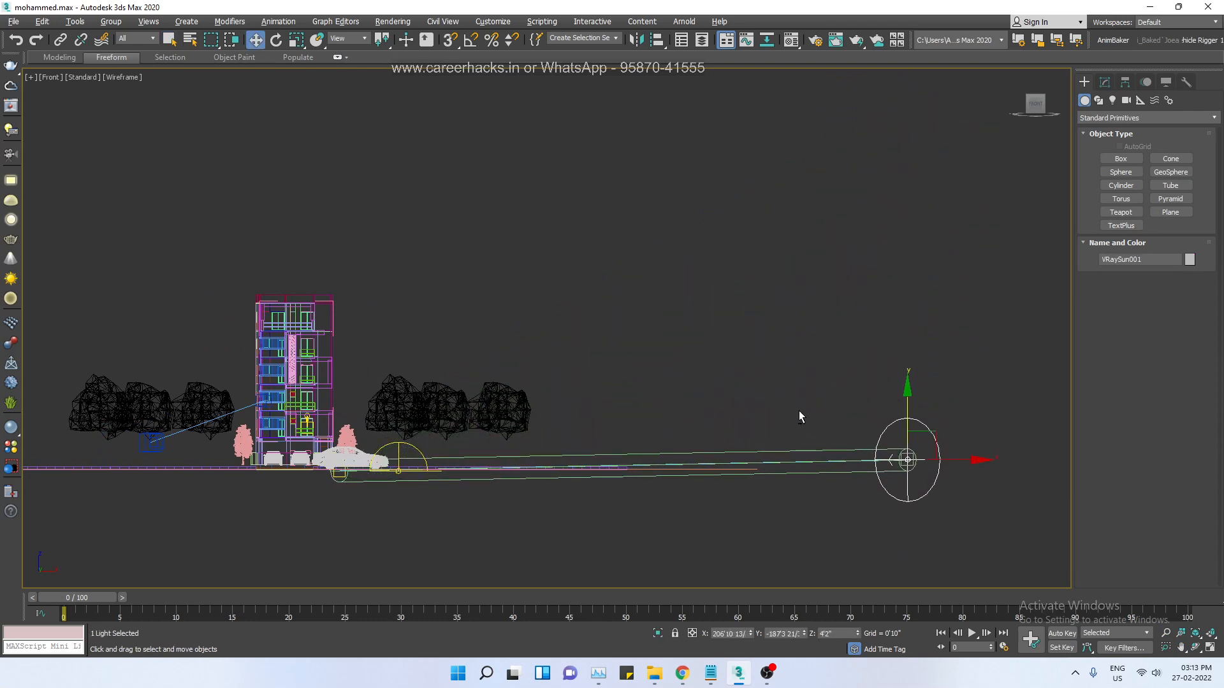
- Raise the VRaySun light vertically high above the building in the front view, to a height of about 238'2"
scroll(771, 418, "down", 3)
middle_click_drag(770, 418, 802, 489)
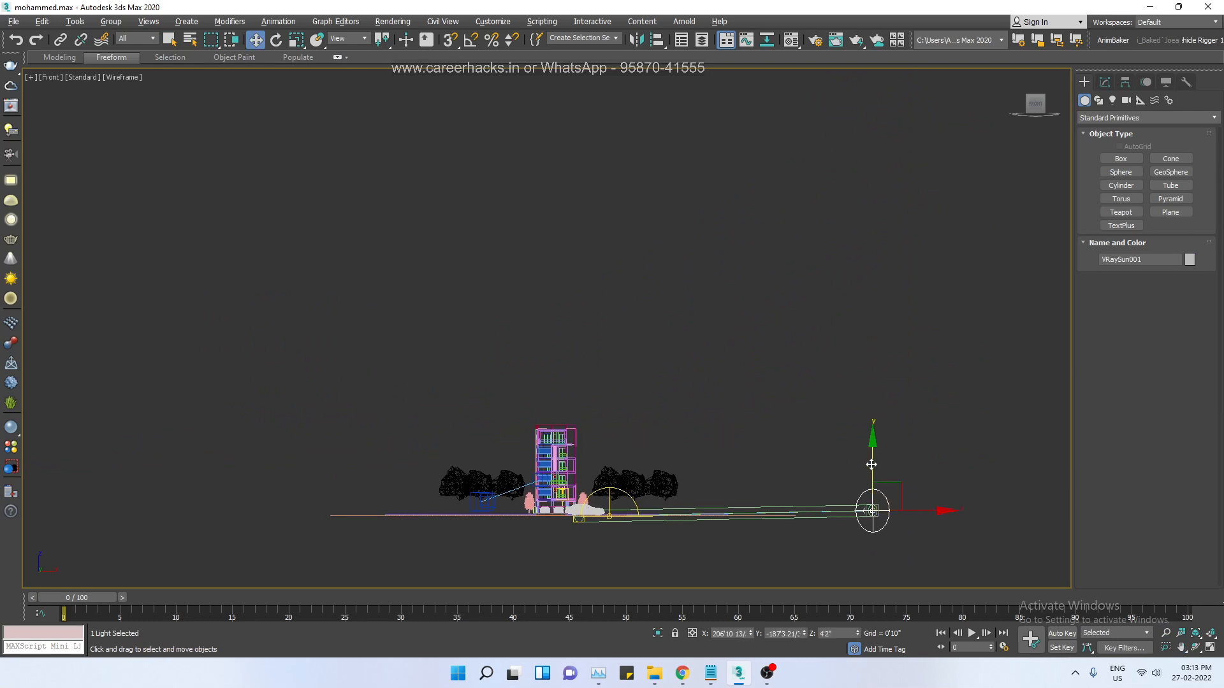
left_click_drag(886, 486, 899, 184)
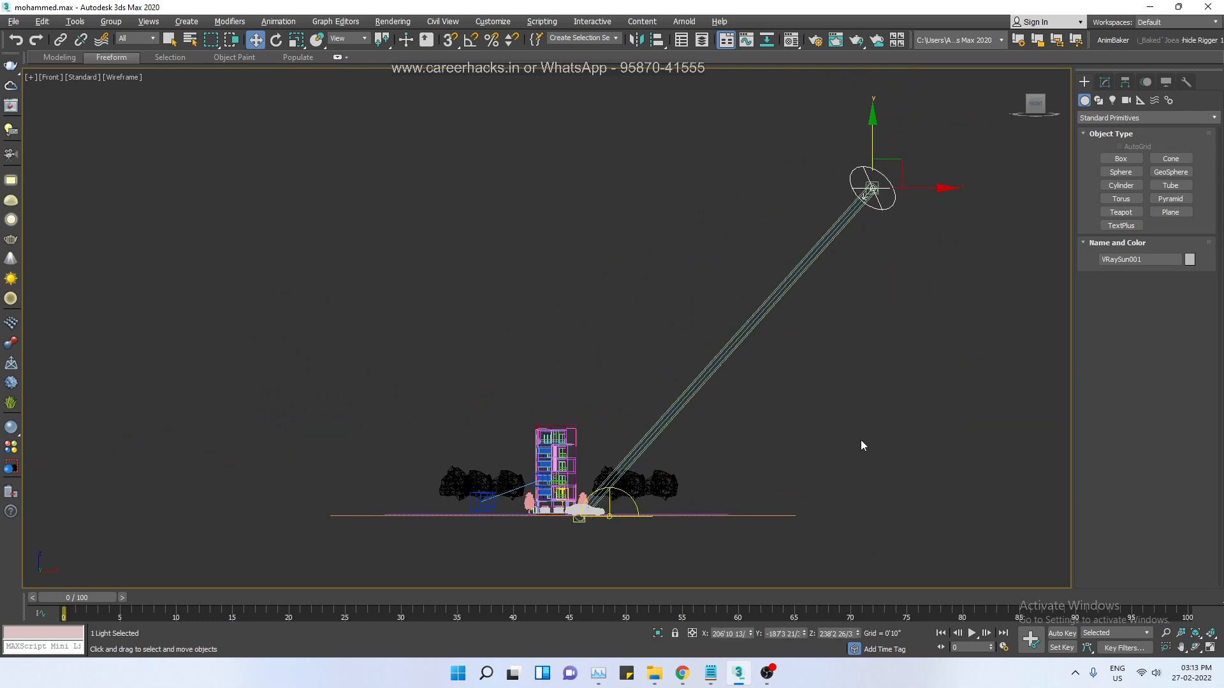
scroll(686, 395, "up", 3)
middle_click_drag(892, 353, 839, 475)
scroll(872, 401, "down", 1)
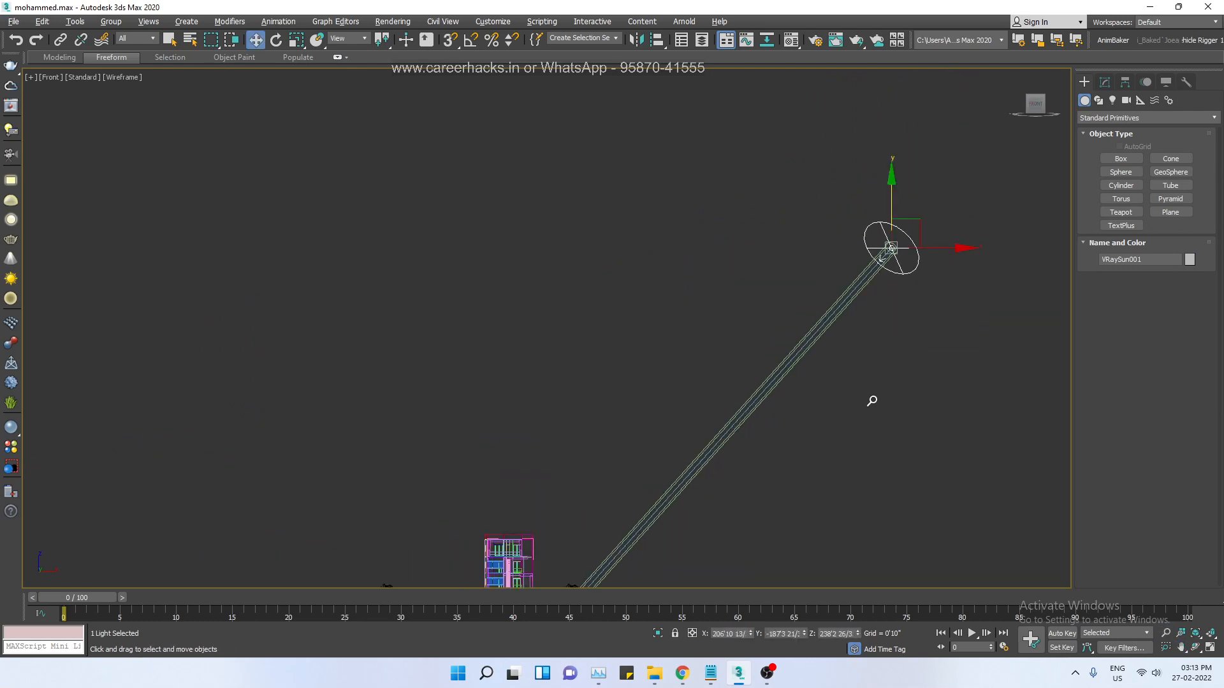
- Select the V-Ray dome light beside the car and display its parameters for review
middle_click_drag(691, 506, 632, 208)
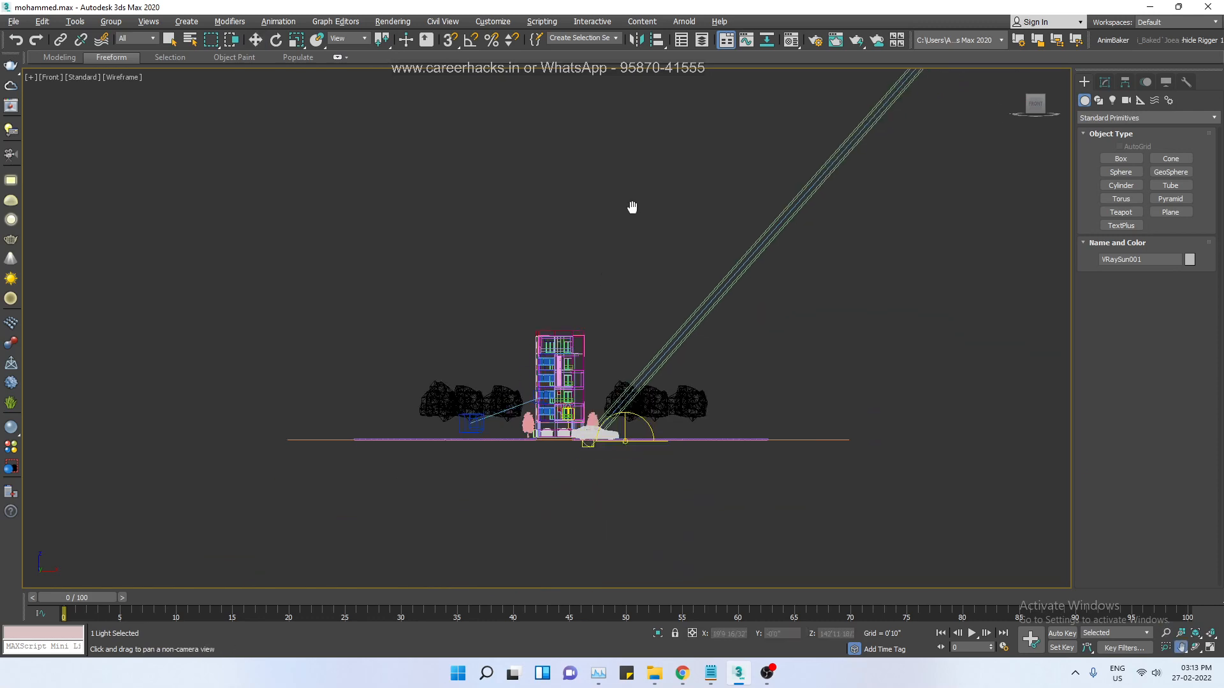
scroll(617, 430, "up", 6)
key("w")
left_click(684, 436)
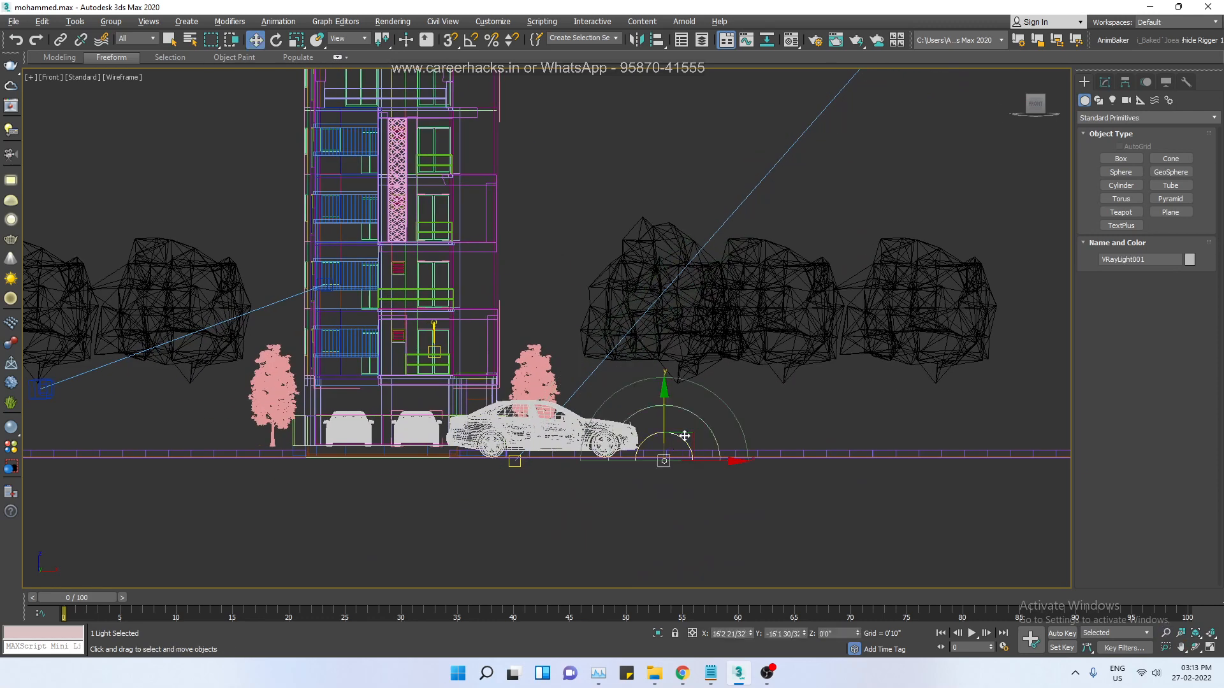
left_click(1104, 81)
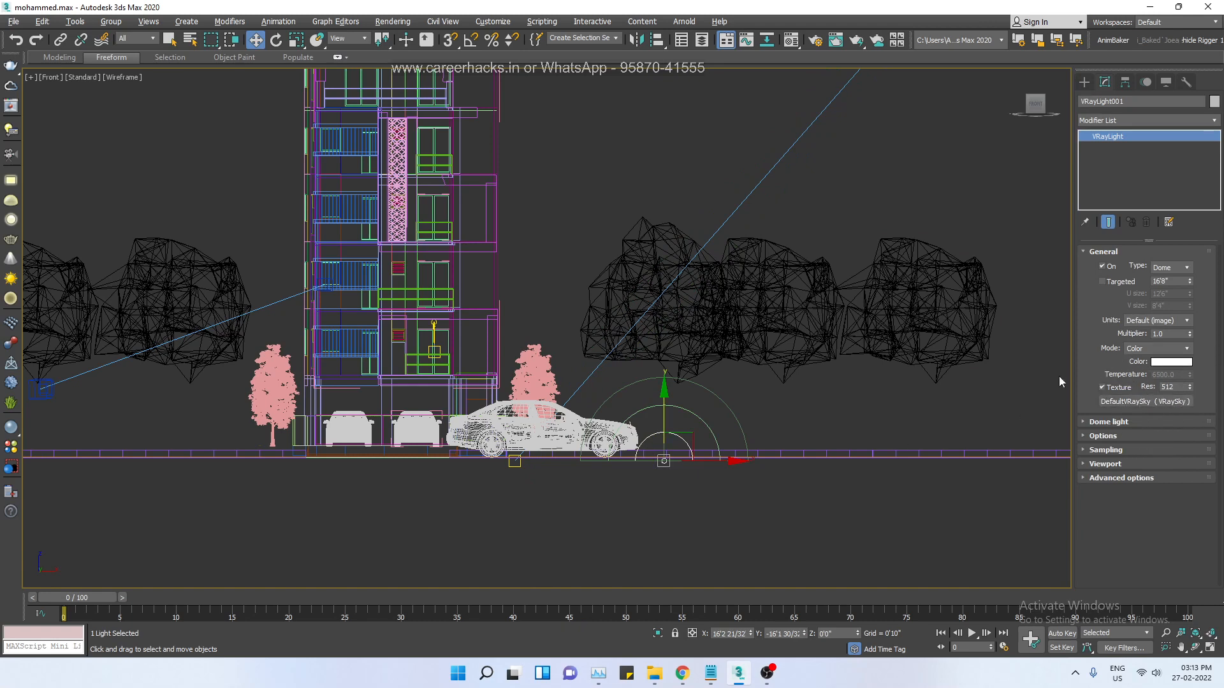
- Open the Environment and Effects settings and move the dialog off the lights in the scene
left_click(393, 21)
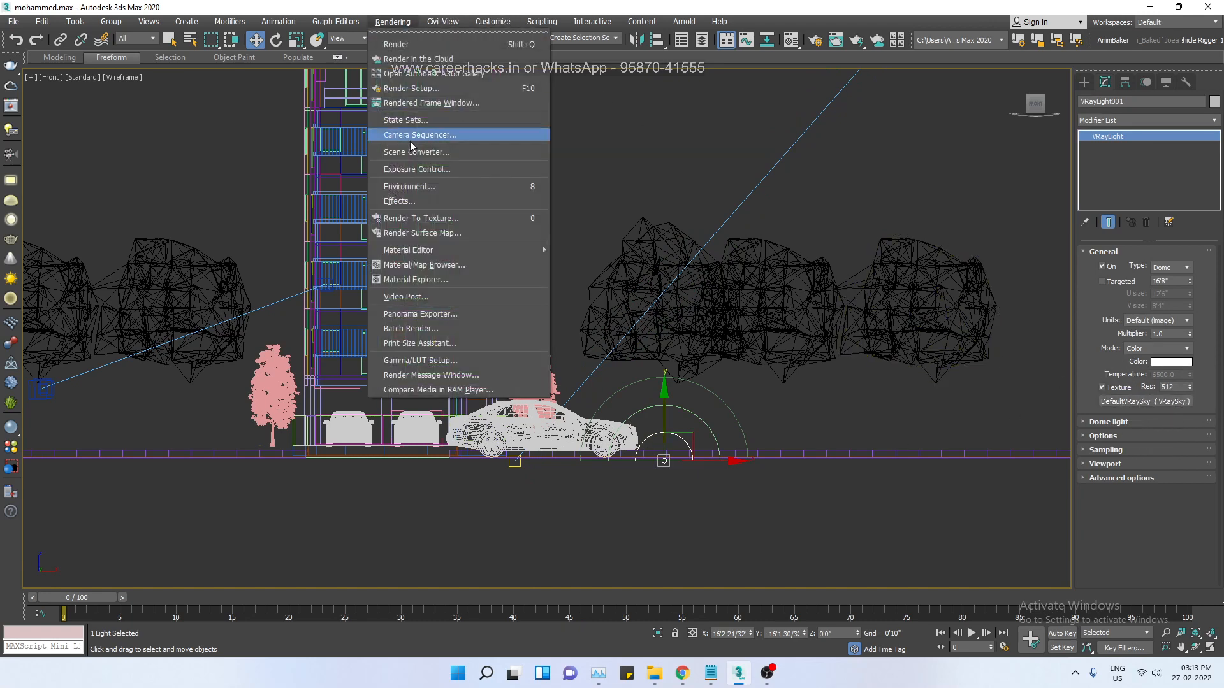
left_click(447, 187)
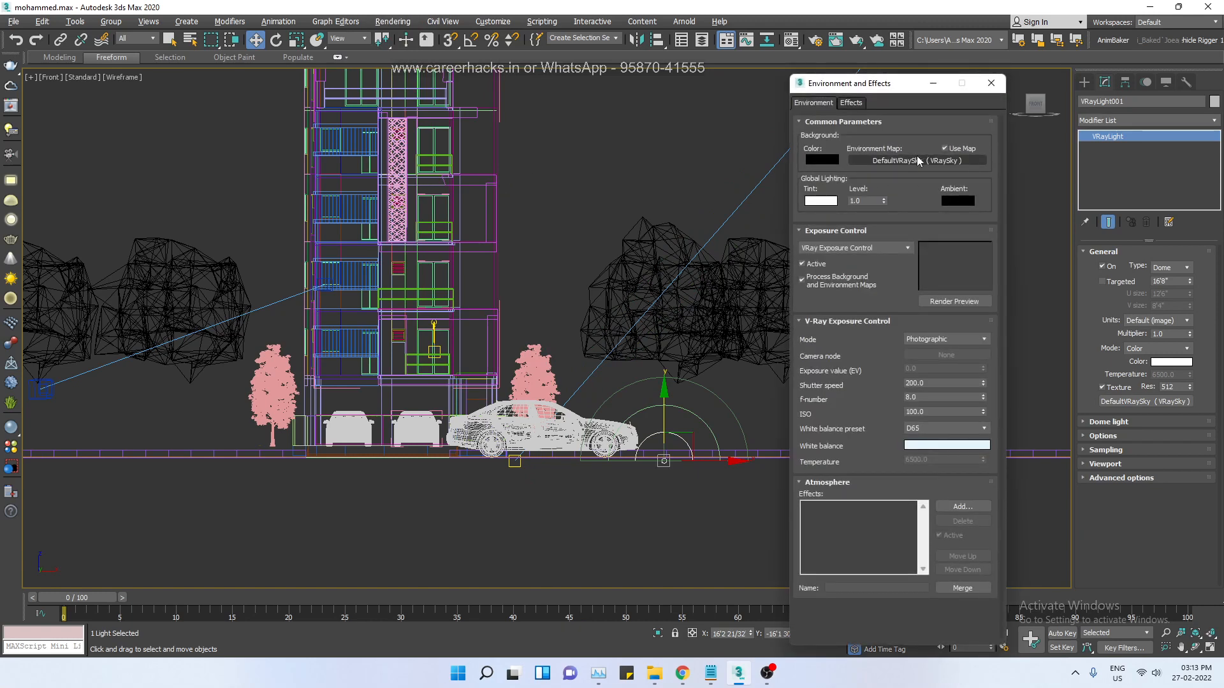
left_click_drag(877, 92, 504, 150)
middle_click_drag(862, 190, 932, 395)
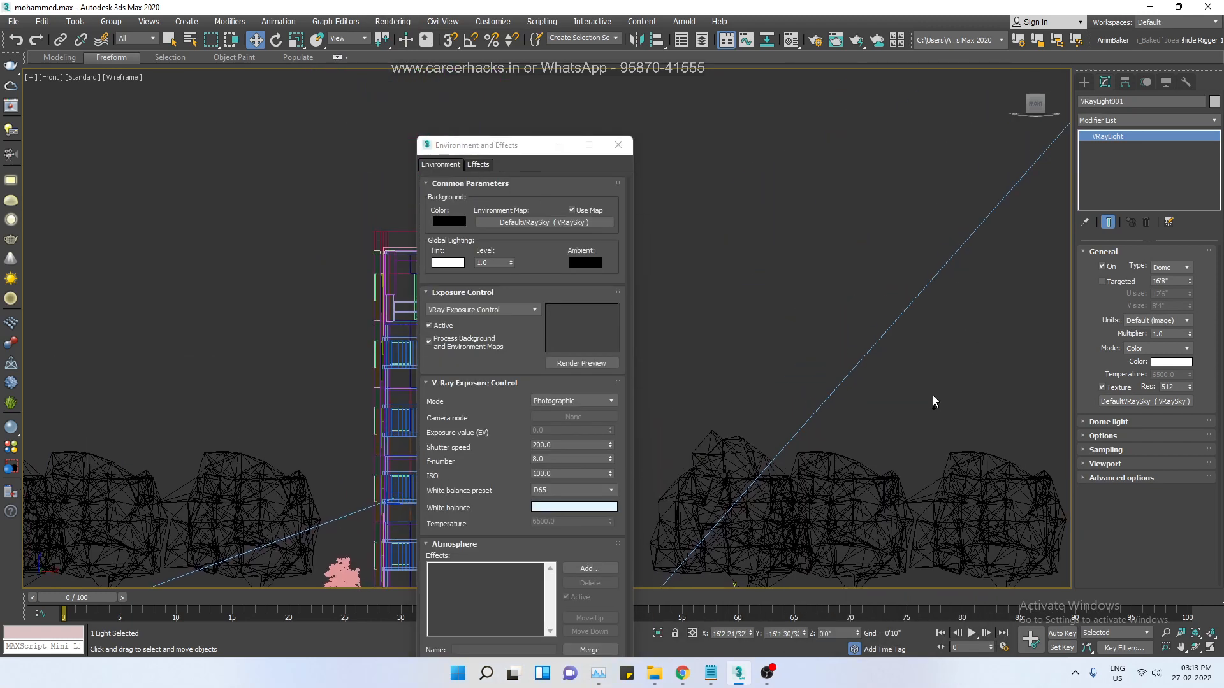
- Select the VRaySun and the V-Ray dome light together and delete them from the scene
scroll(834, 153, "down", 7)
middle_click_drag(925, 147, 957, 183)
left_click_drag(957, 183, 904, 301)
right_click(912, 287)
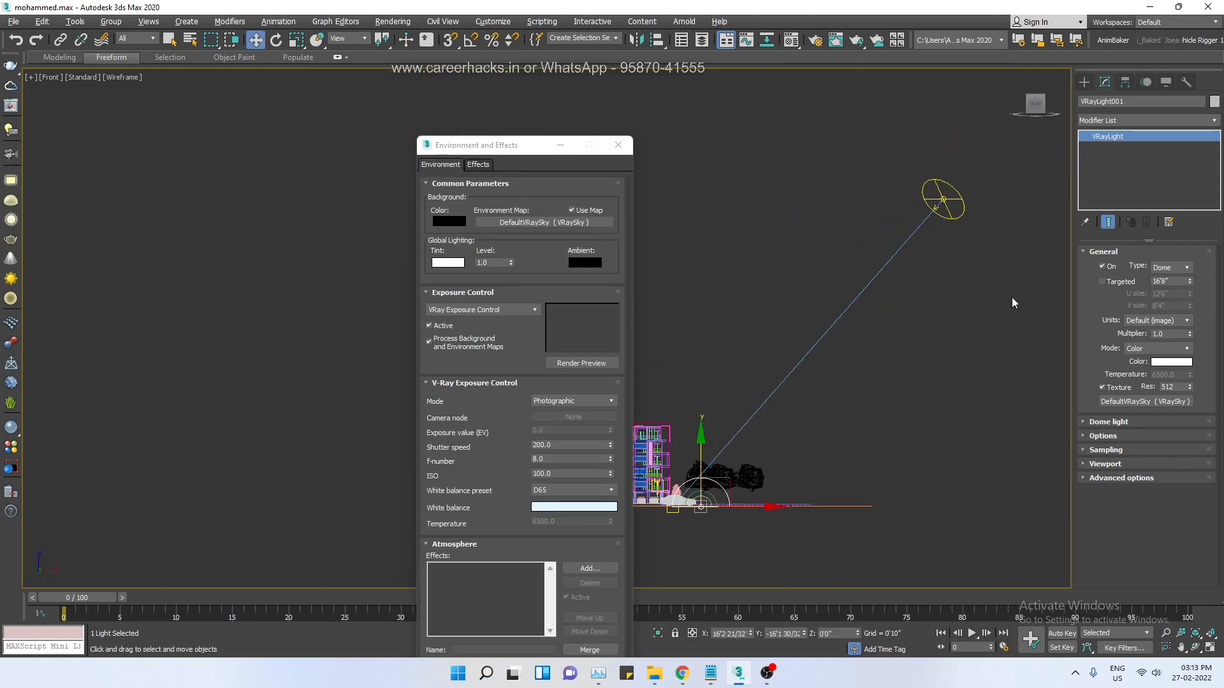
left_click(769, 381)
left_click_drag(943, 284, 993, 165)
key("Delete")
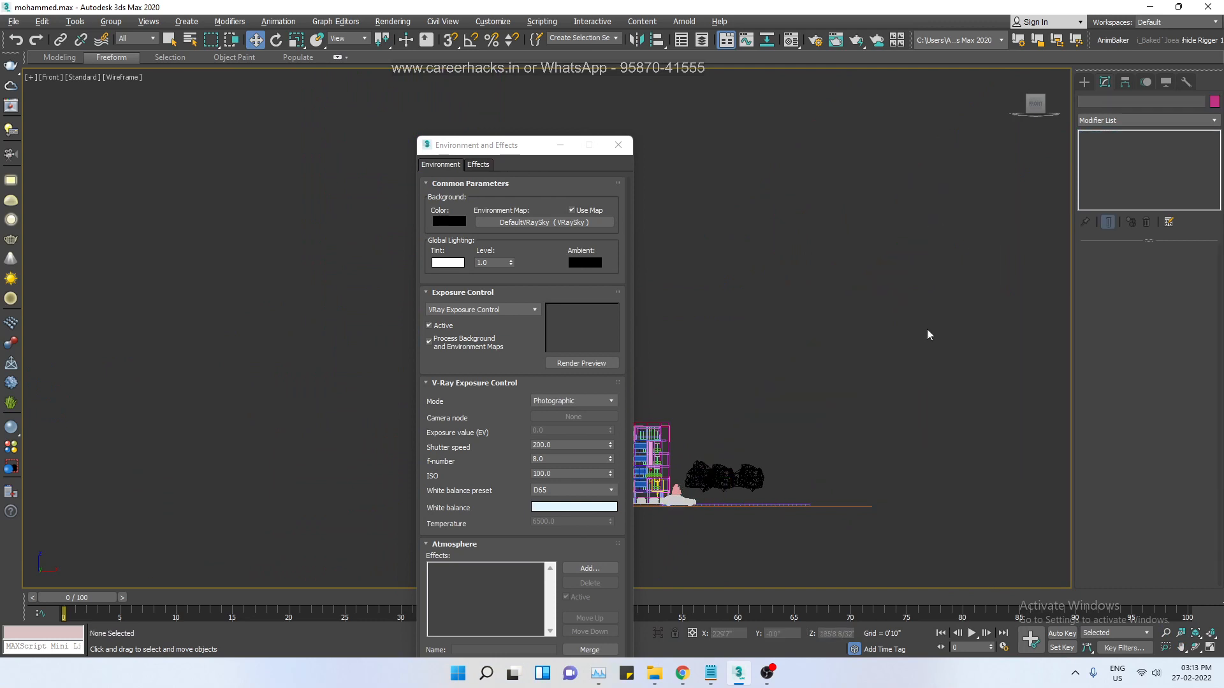
- Set the environment's exposure control to no exposure control and move the dialog clear of the building
left_click(520, 308)
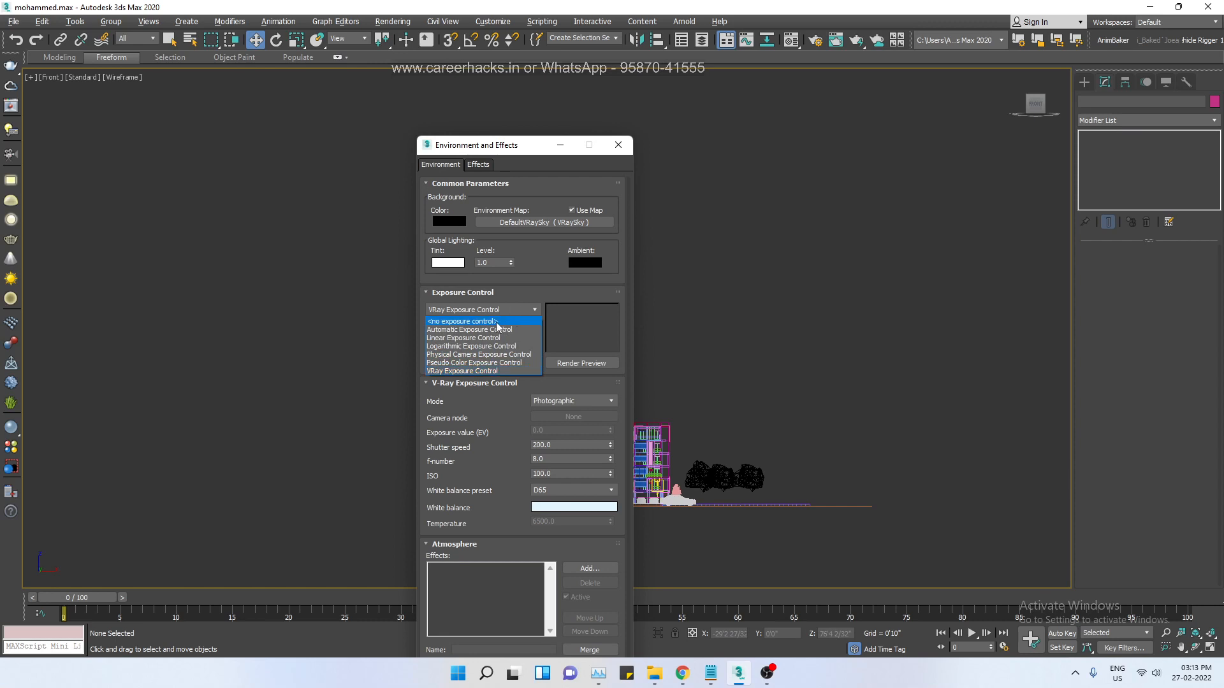
left_click(495, 322)
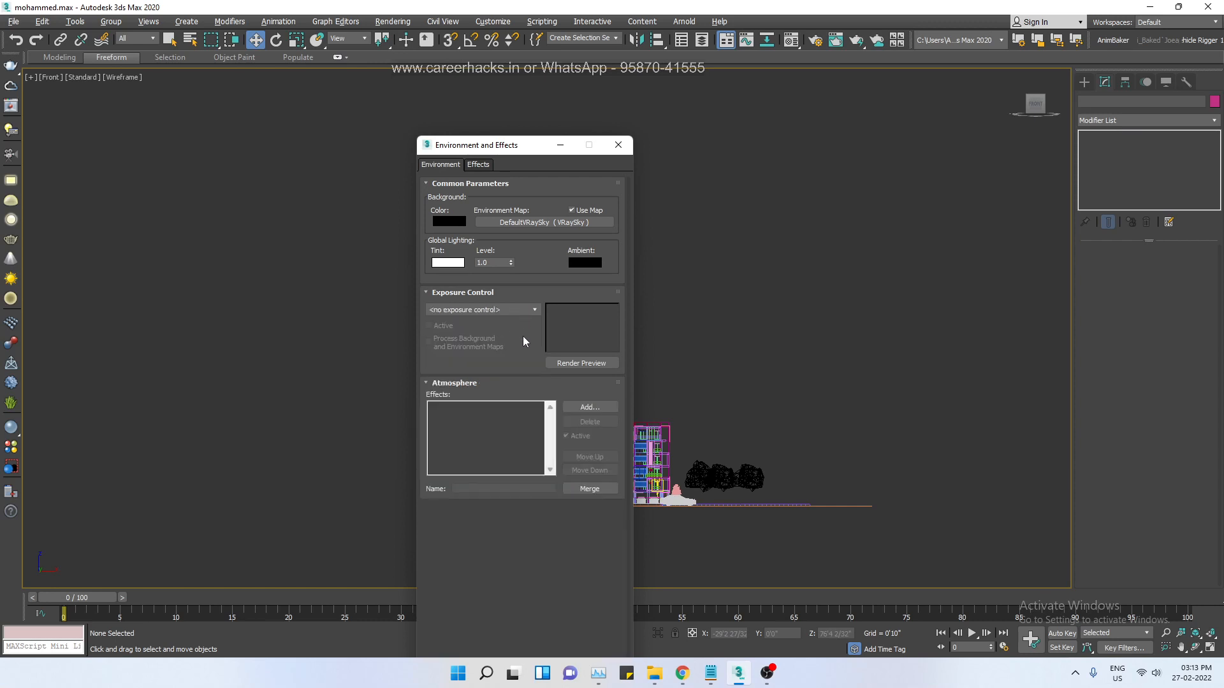
left_click_drag(510, 145, 301, 144)
- Select the V-Ray physical camera and examine its lens, aperture, depth of field and exposure parameters
middle_click_drag(599, 504, 687, 421)
scroll(687, 401, "up", 3)
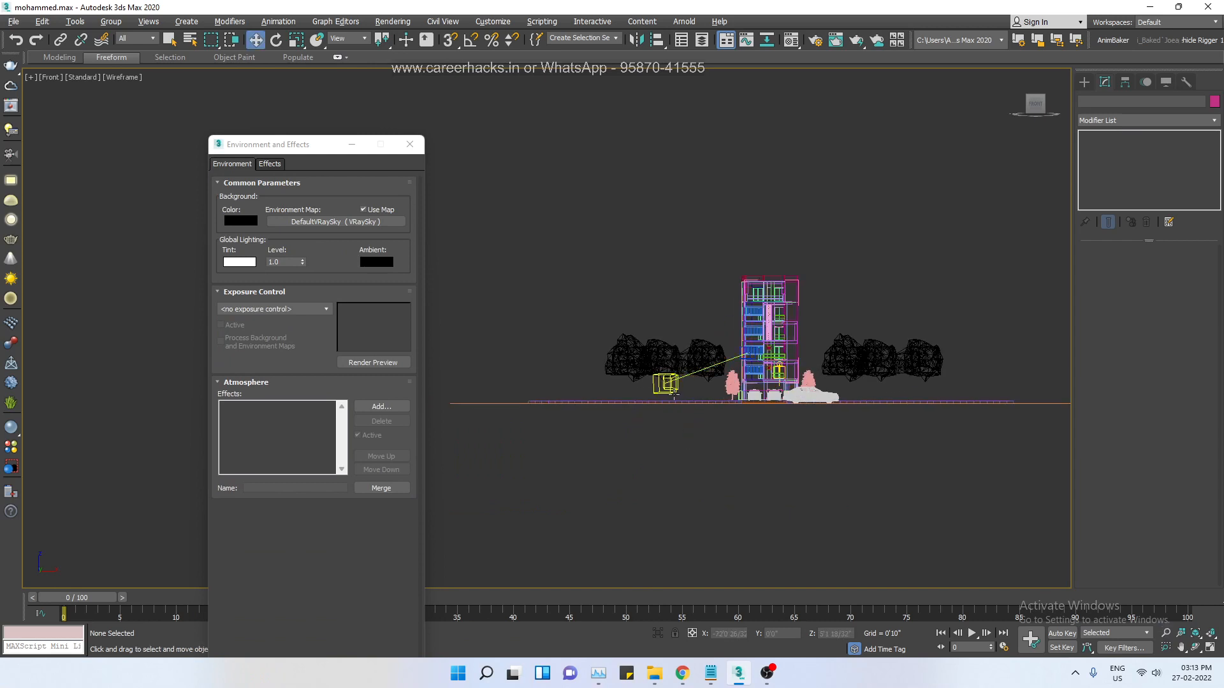
left_click(666, 383)
scroll(1080, 481, "down", 8)
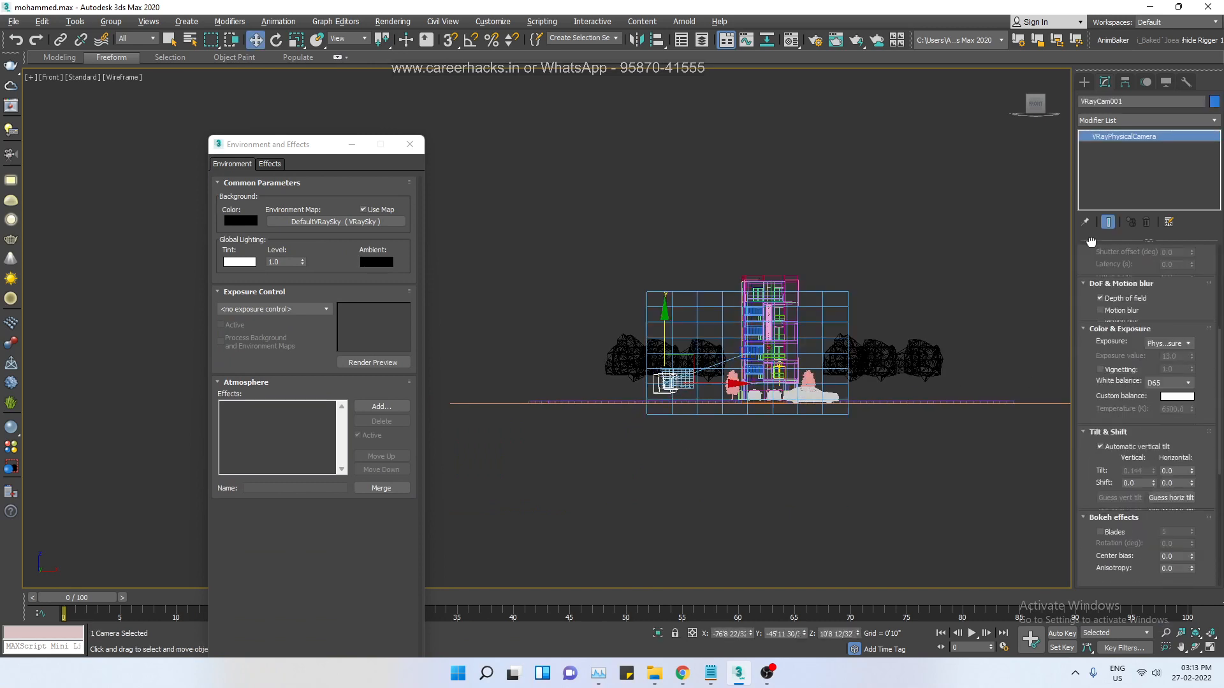
left_click_drag(1095, 365, 1101, 553)
scroll(1100, 552, "up", 5)
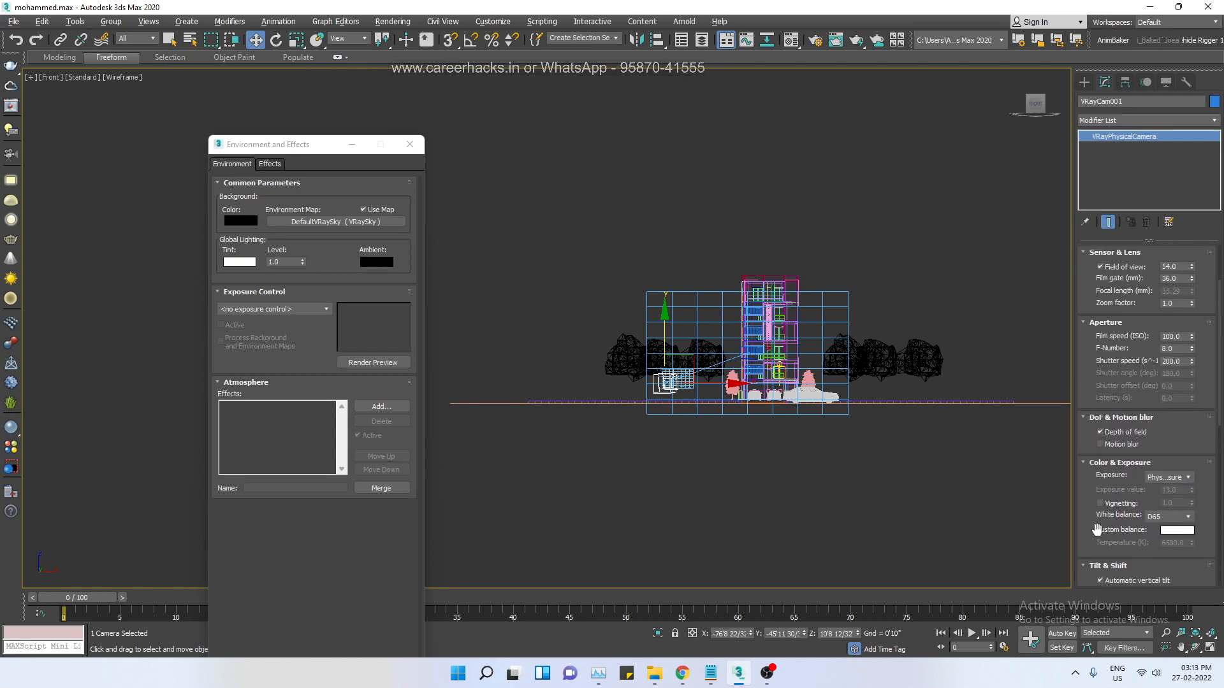
left_click_drag(1101, 448, 1132, 415)
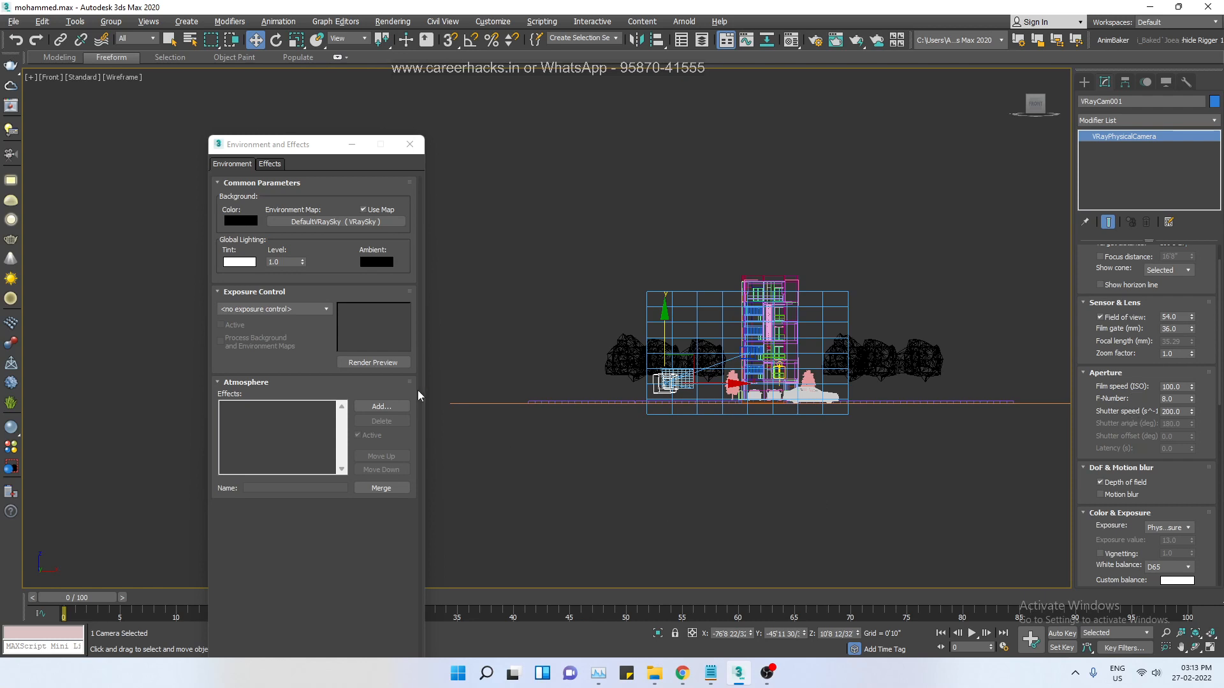
- Apply VRay Exposure Control and review its shutter speed, f-number, ISO and white balance colour
left_click(320, 310)
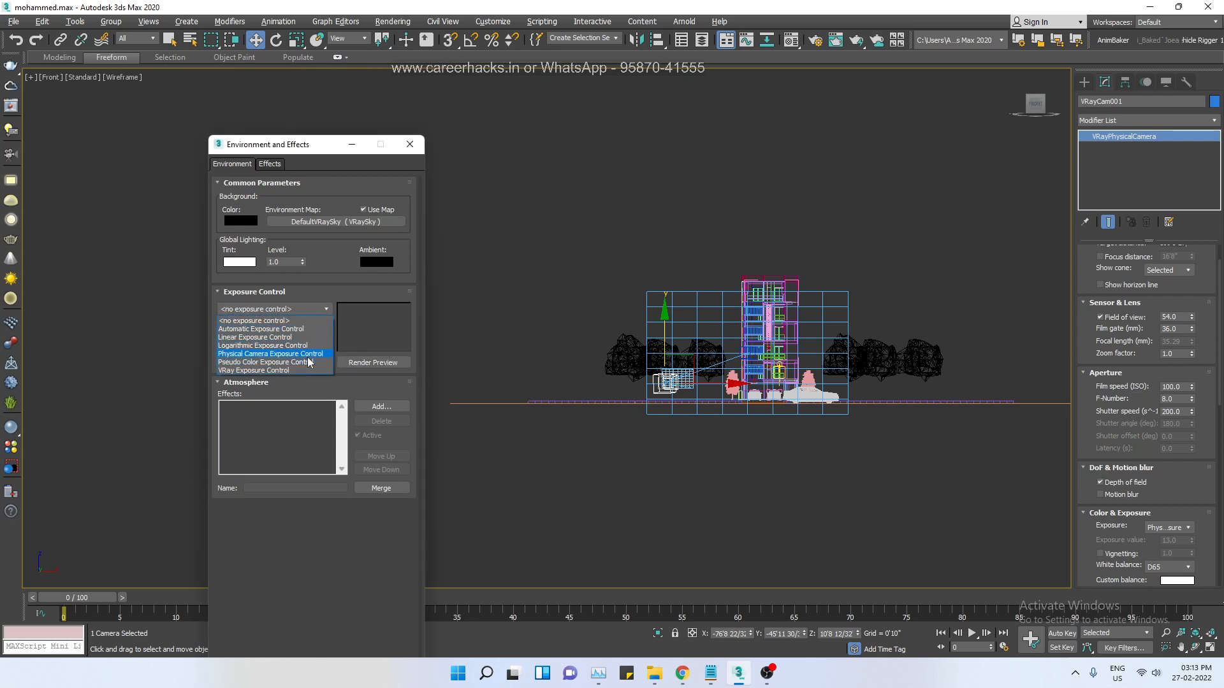
left_click(278, 371)
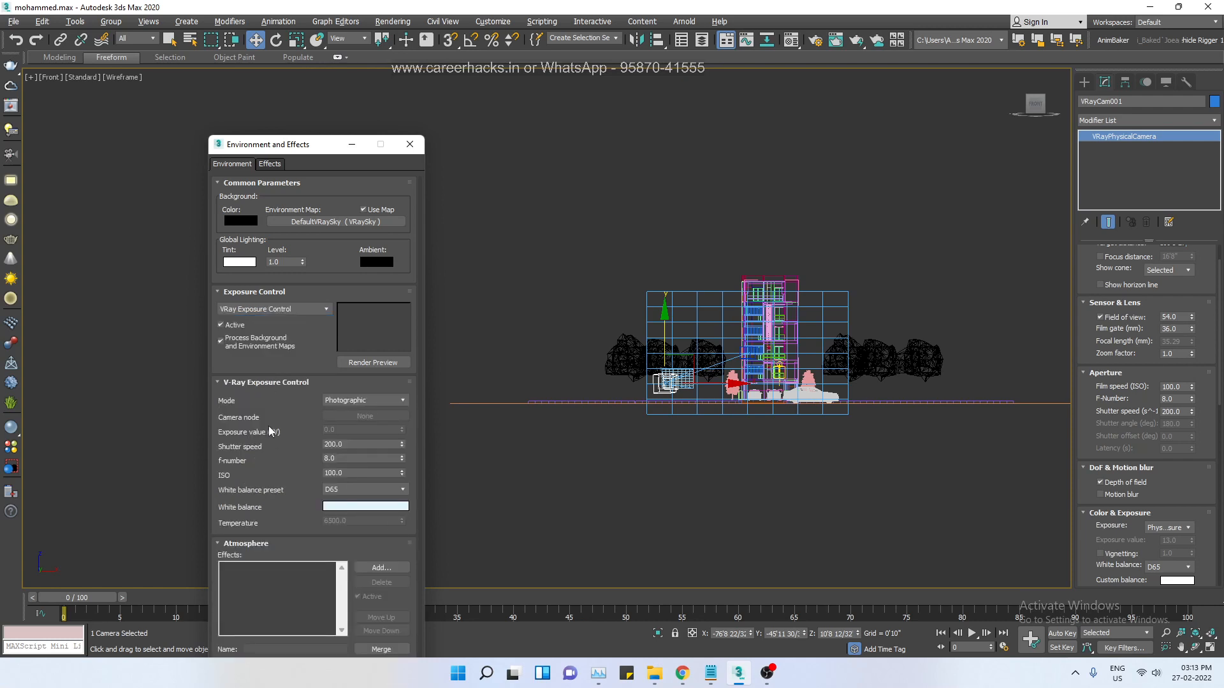
left_click_drag(350, 445, 307, 446)
left_click(371, 478)
left_click(350, 489)
left_click(344, 496)
left_click(349, 507)
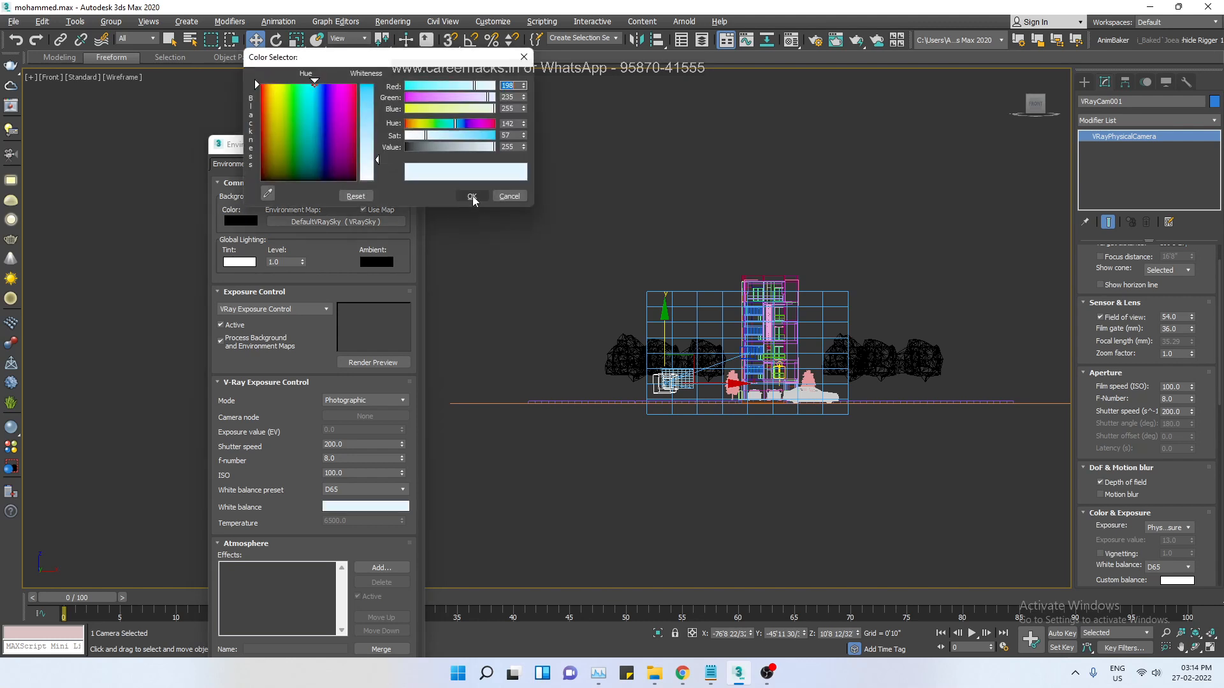
left_click(472, 197)
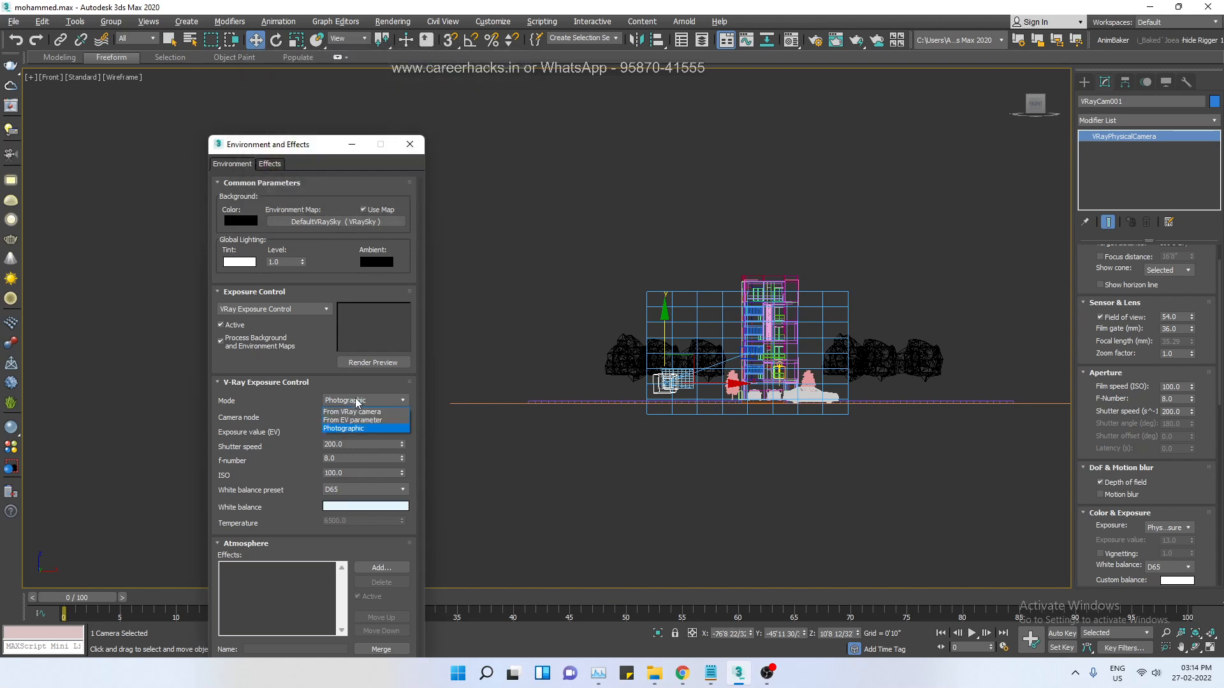
- Try the V-Ray exposure modes From VRay camera, Photographic and From EV parameter, finishing on From VRay camera
left_click(362, 413)
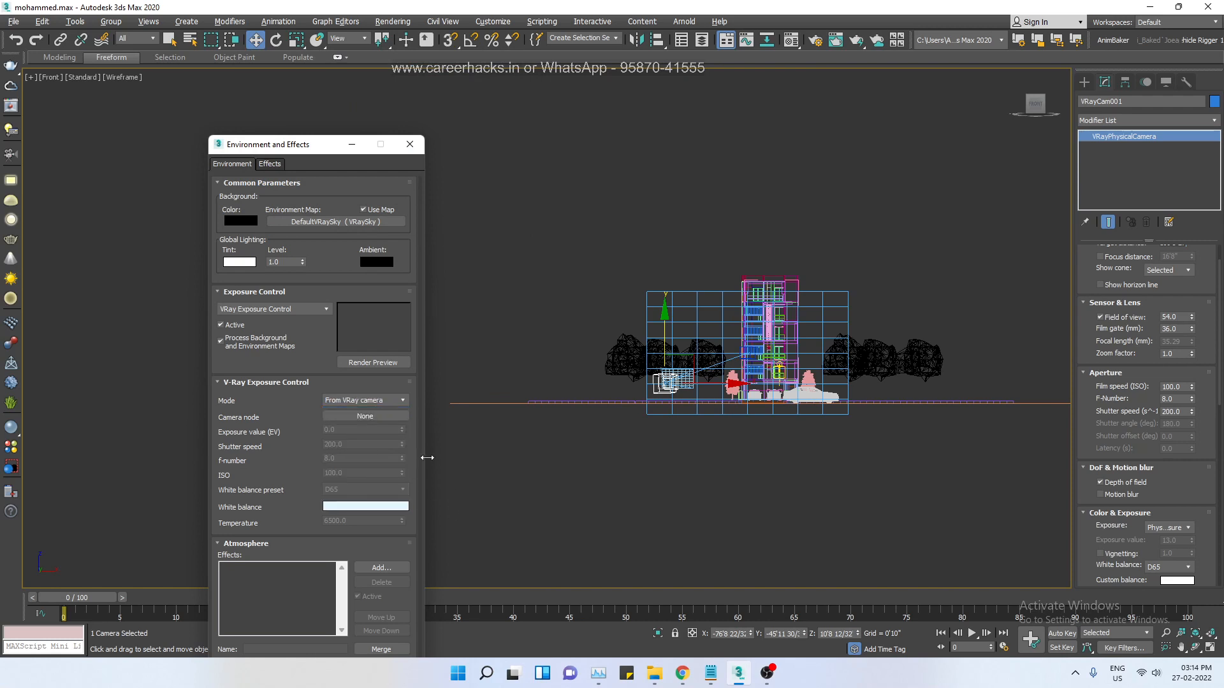
left_click(347, 401)
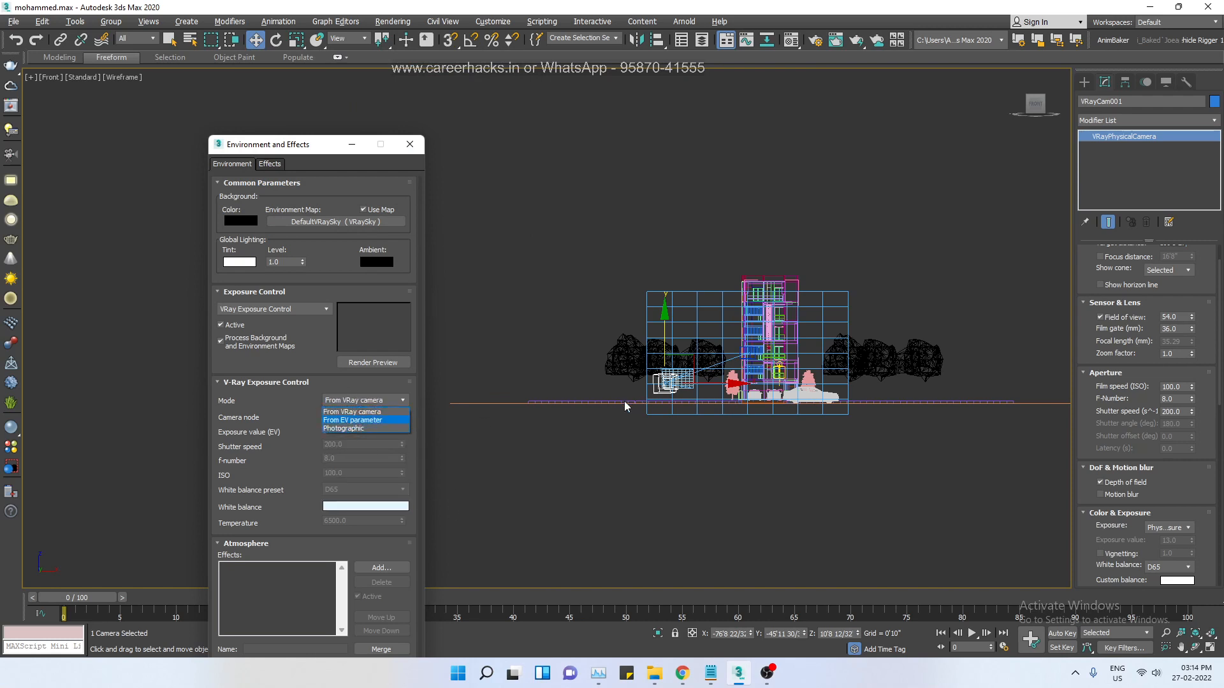
left_click(359, 431)
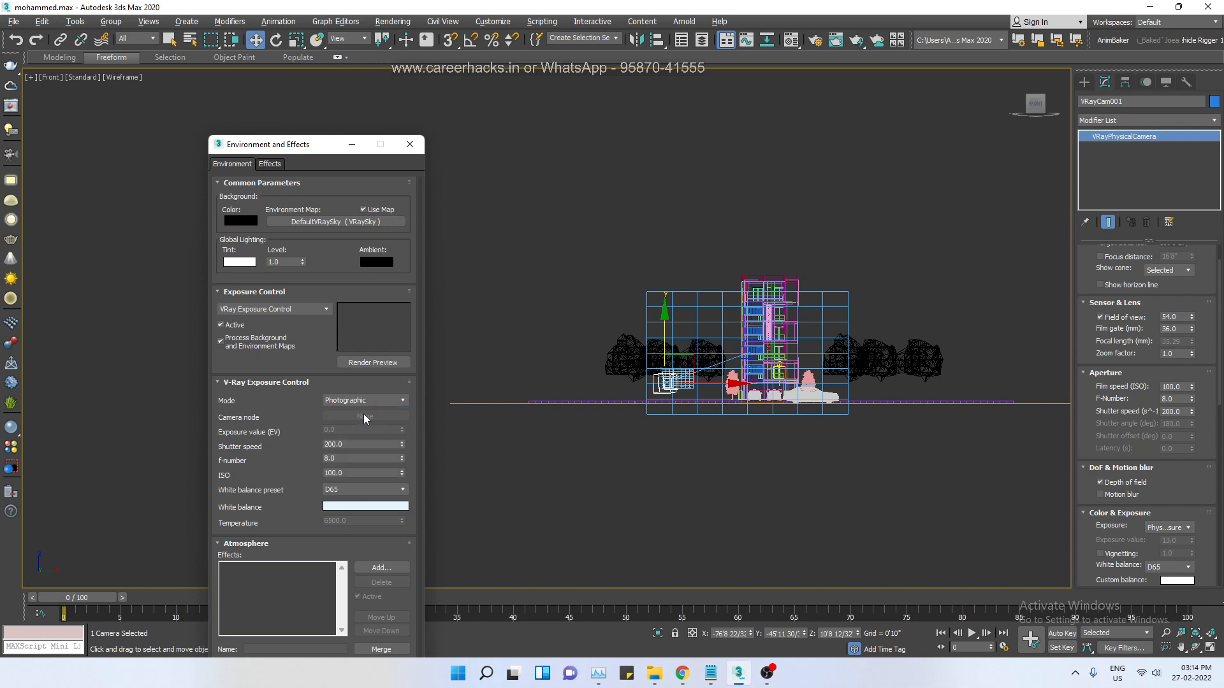
left_click(373, 400)
left_click(377, 421)
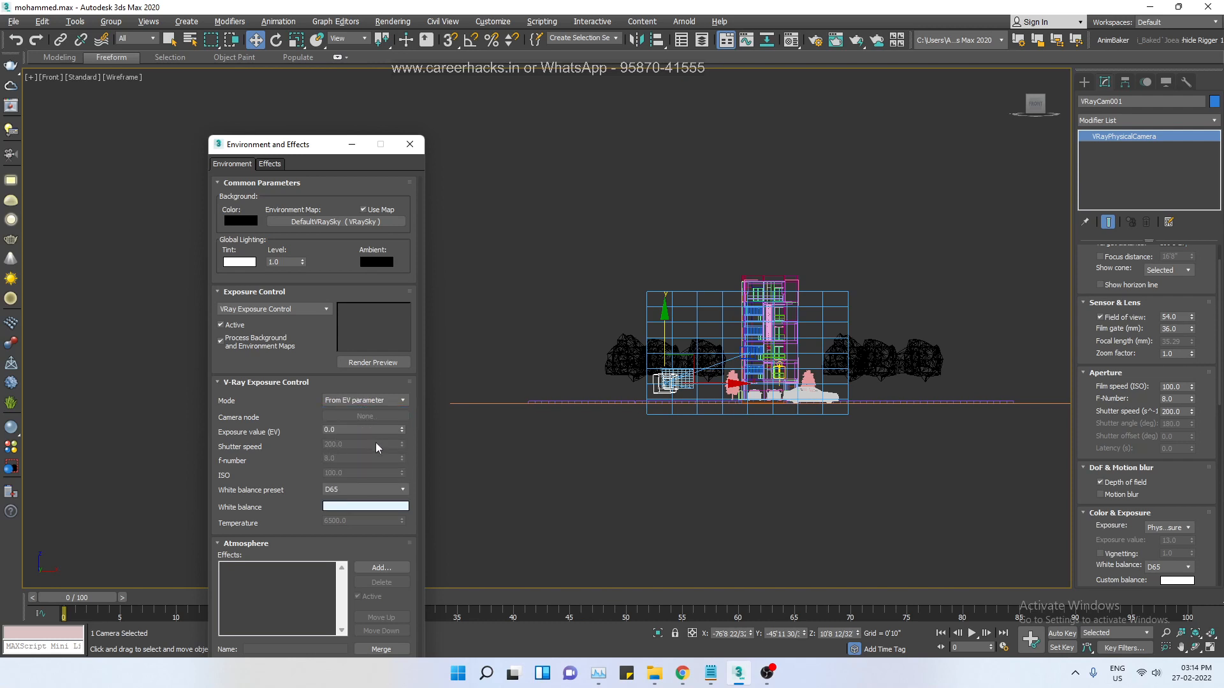
left_click(393, 402)
left_click(392, 413)
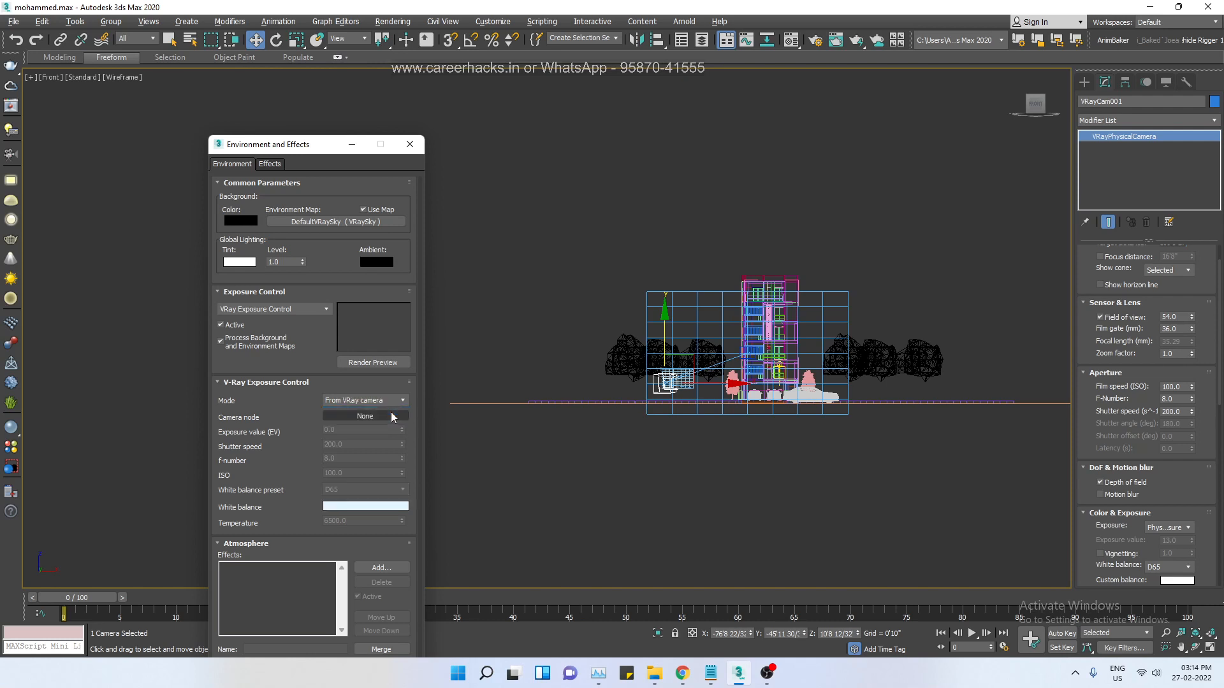
- Return the exposure control to no exposure control and raise the V-Ray camera to a height of about 17'11"
left_click(273, 312)
left_click(274, 320)
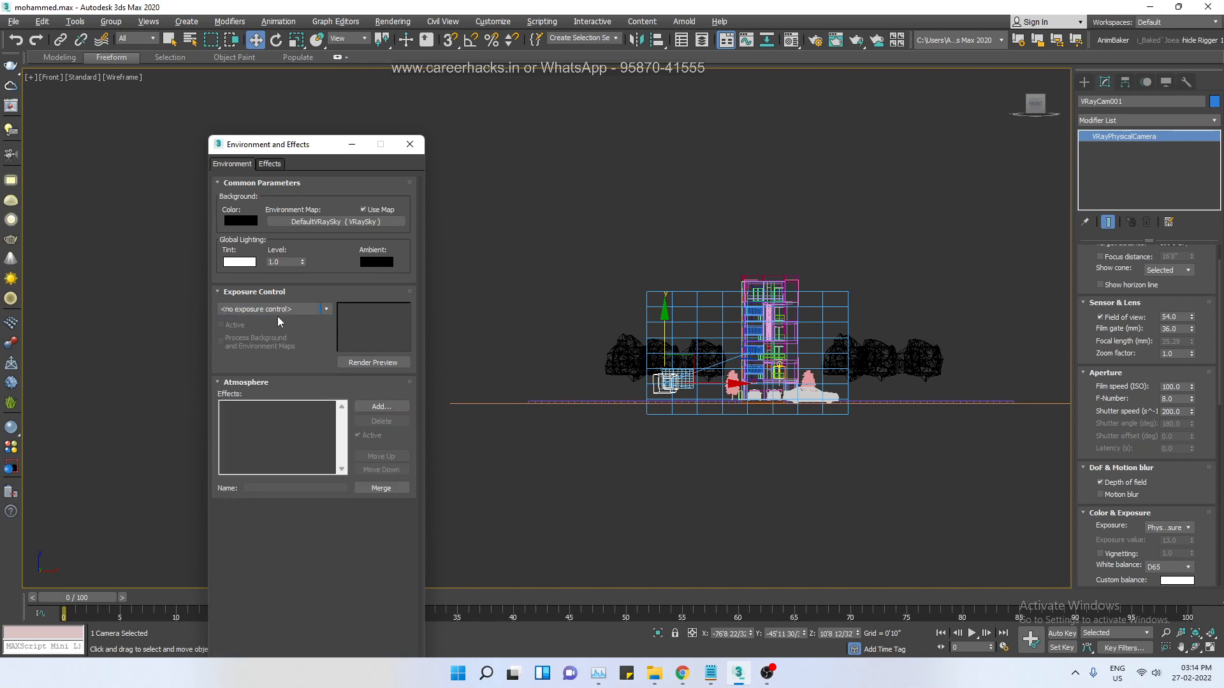
left_click_drag(663, 341, 656, 324)
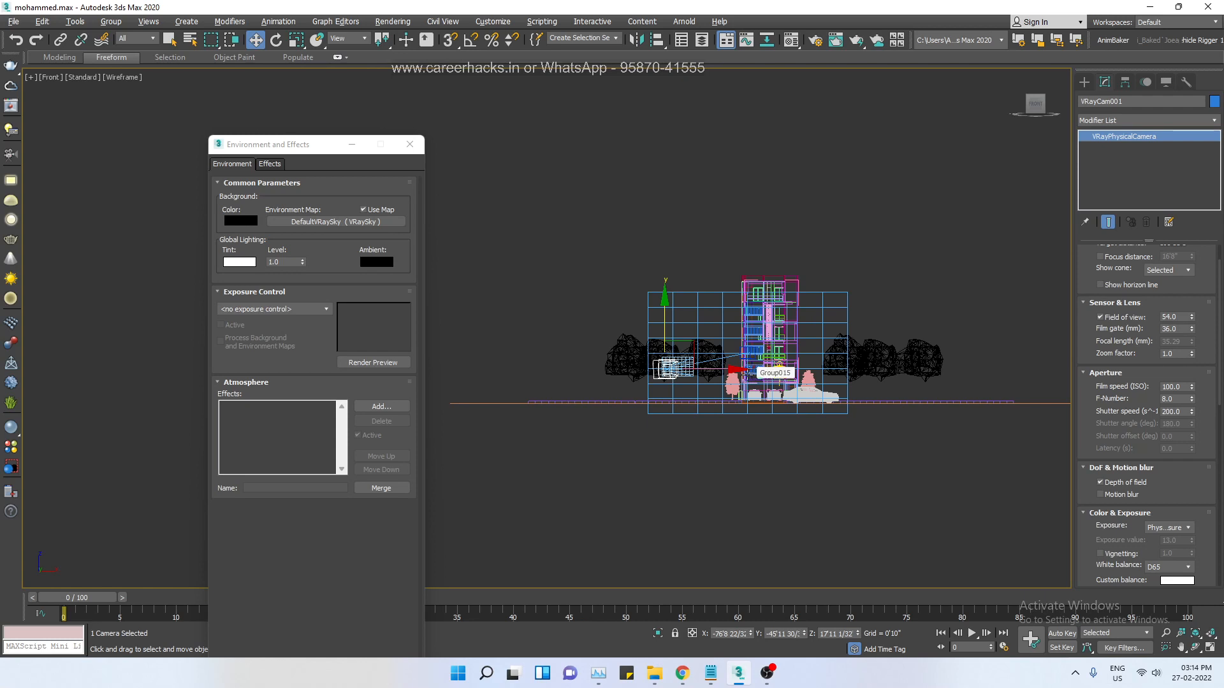
- Switch to VRay Exposure Control once more, look over its parameters, and return to no exposure control
left_click(288, 309)
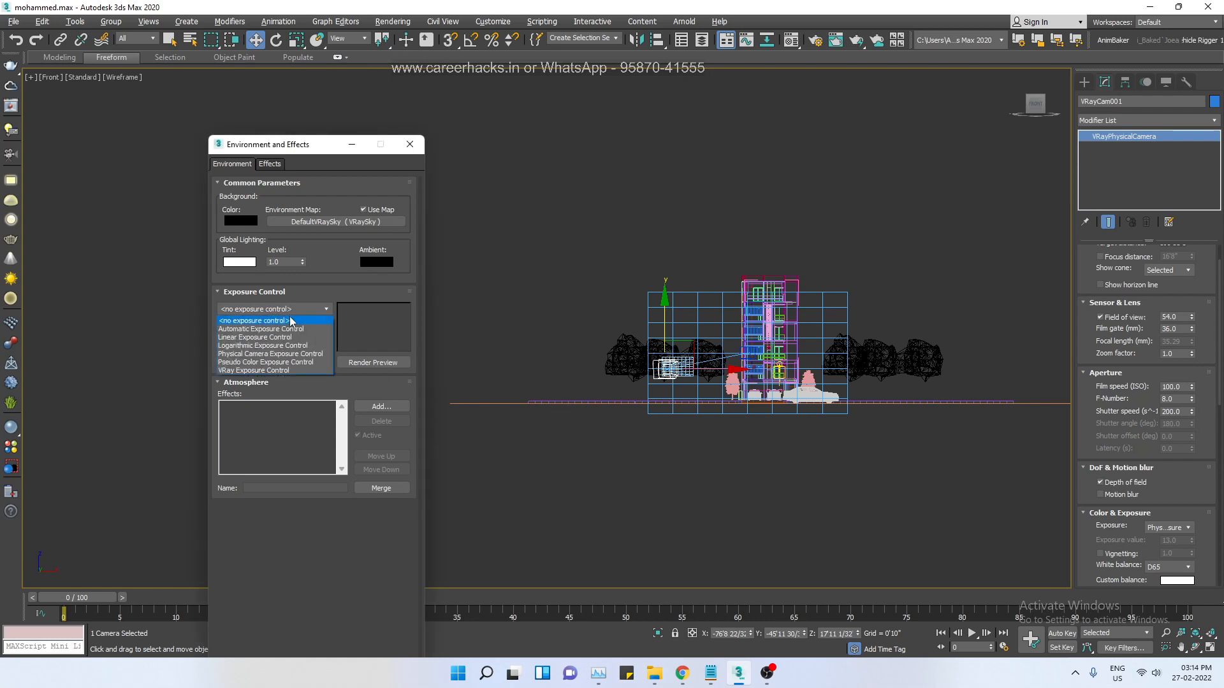
left_click(288, 370)
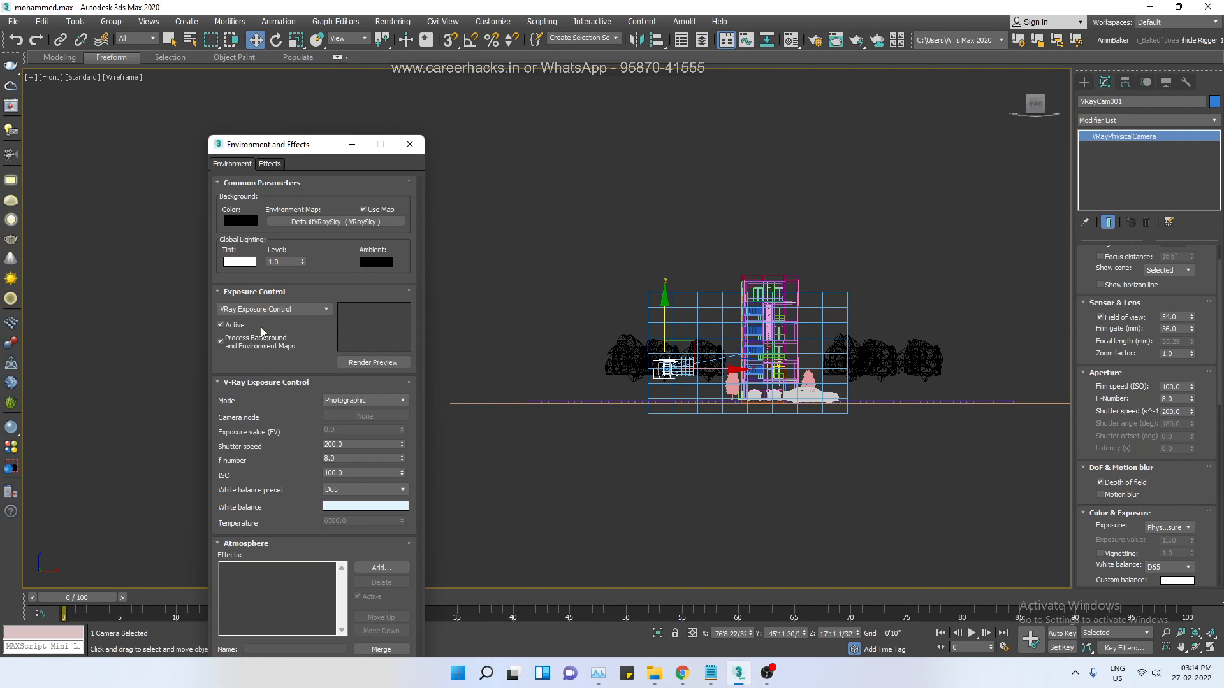
left_click(262, 310)
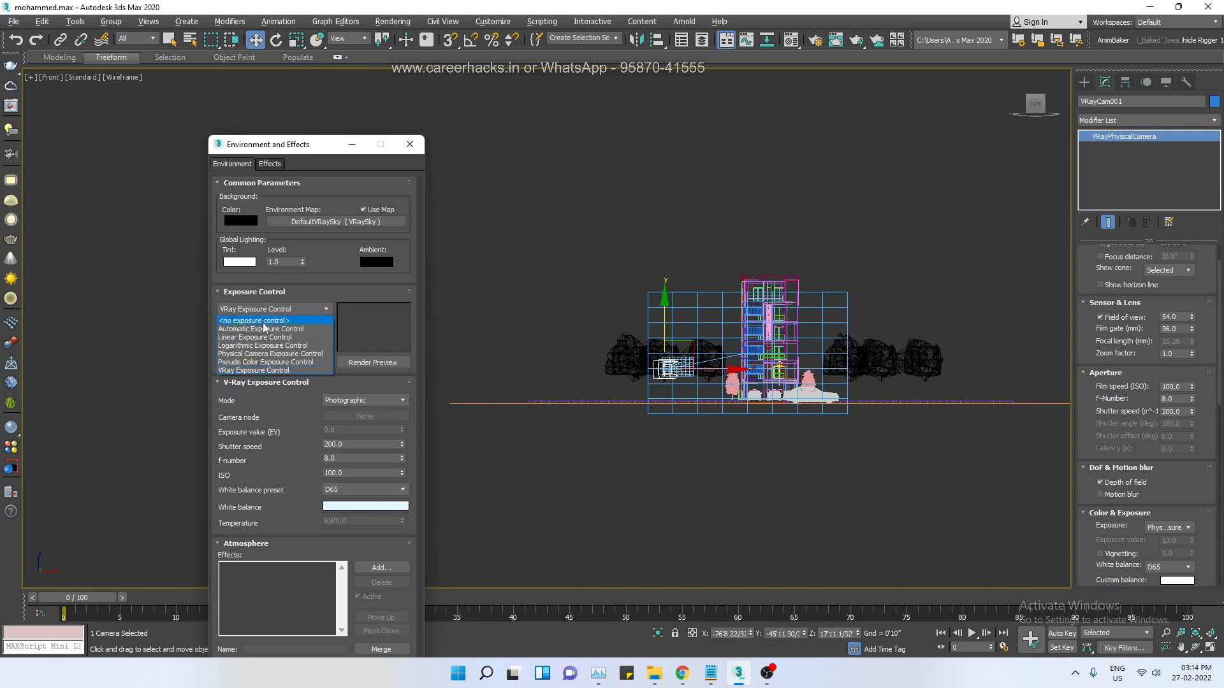
left_click(264, 322)
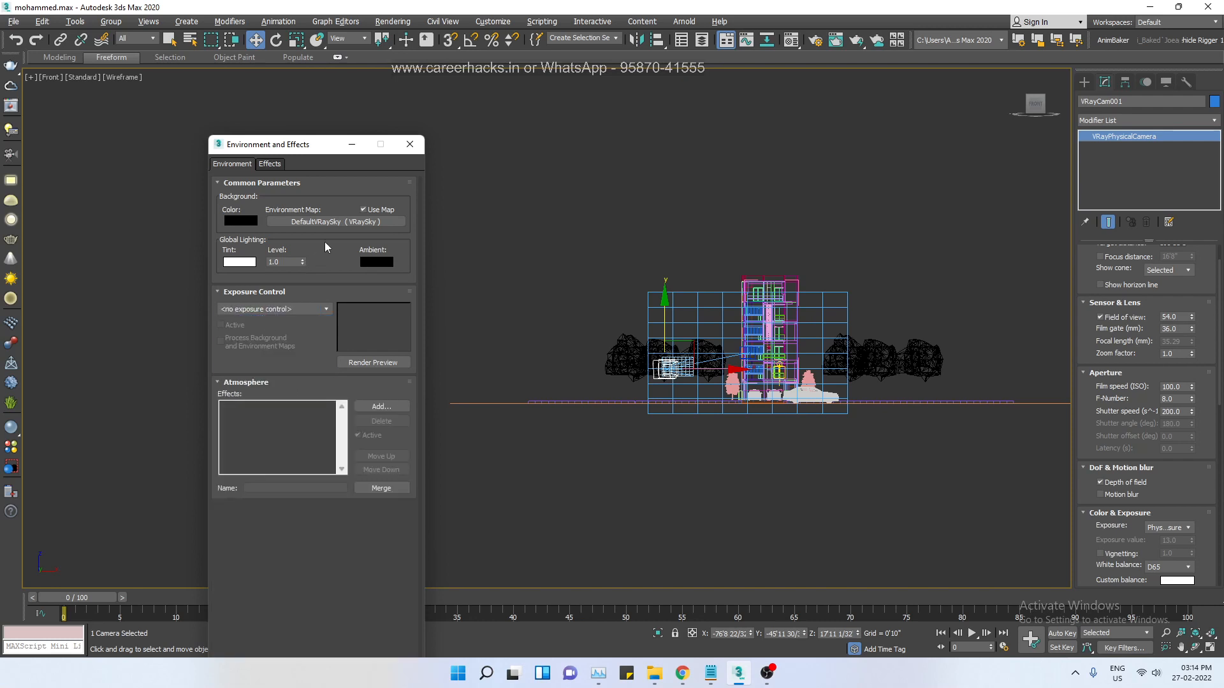
- Close the environment settings, reselect the V-Ray camera and examine its Aperture parameters
left_click(410, 148)
left_click(606, 368)
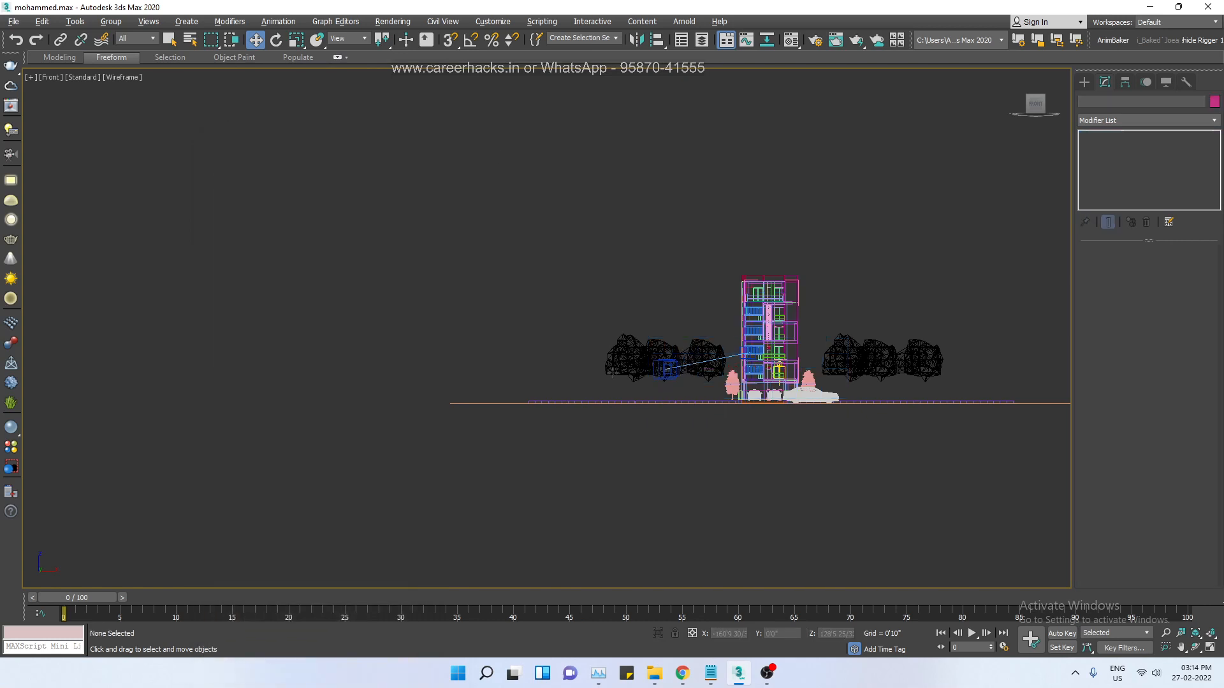
left_click(673, 376)
left_click(1101, 413)
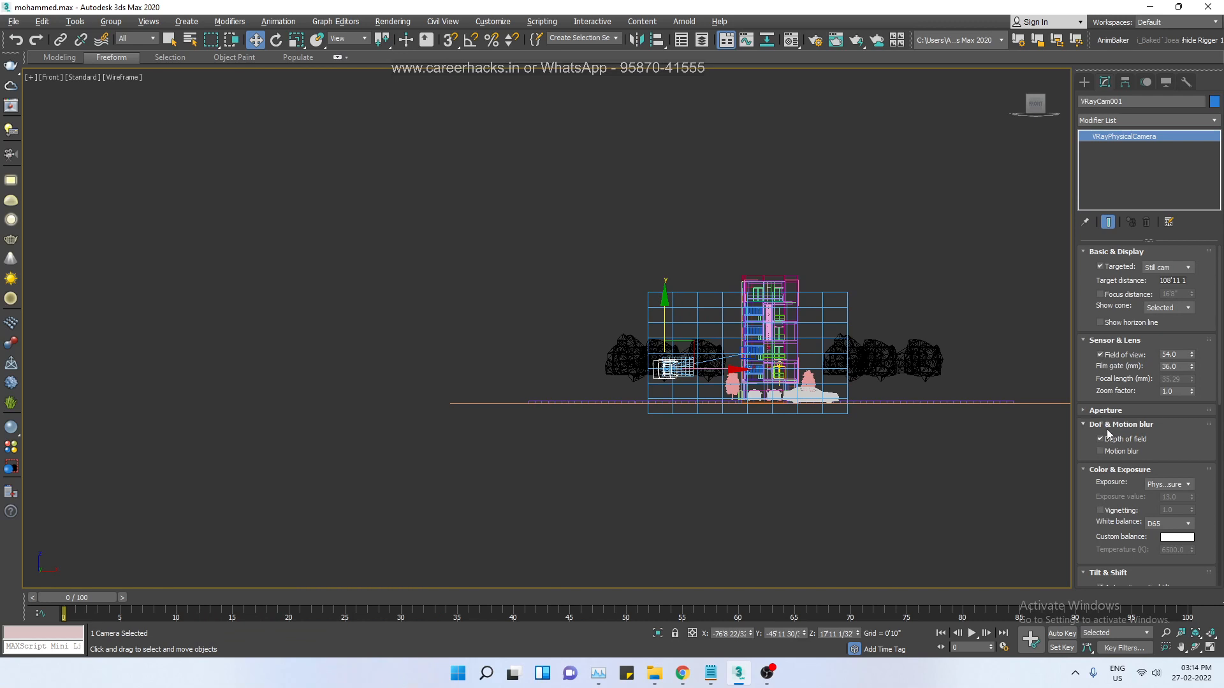
left_click(1108, 410)
scroll(1095, 446, "down", 1)
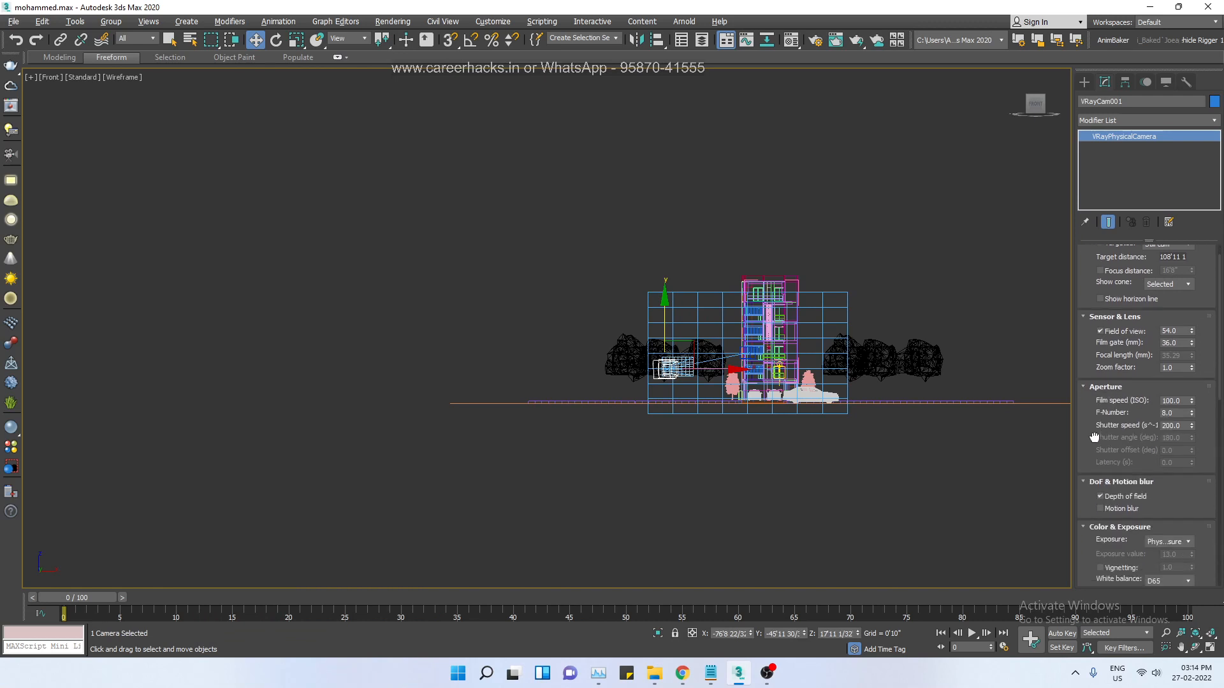
- Keep the V-Ray camera on Physical exposure and look over its Aperture and Color & Exposure parameters
scroll(1101, 458, "down", 4)
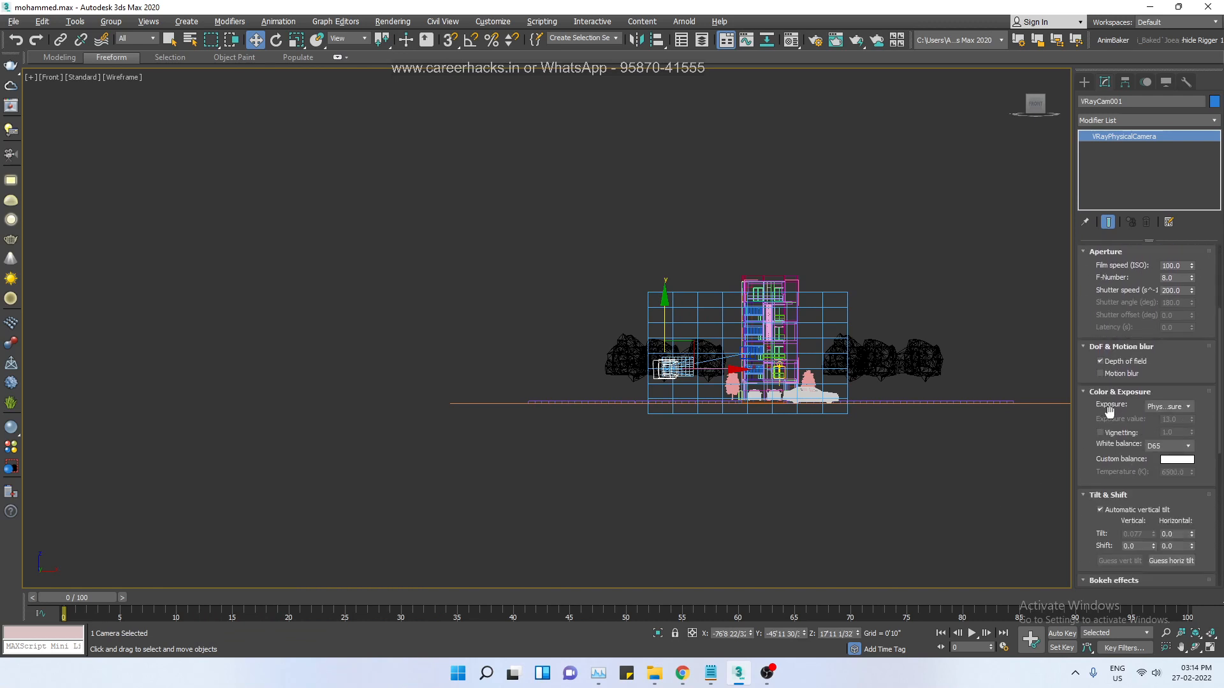
left_click(1171, 408)
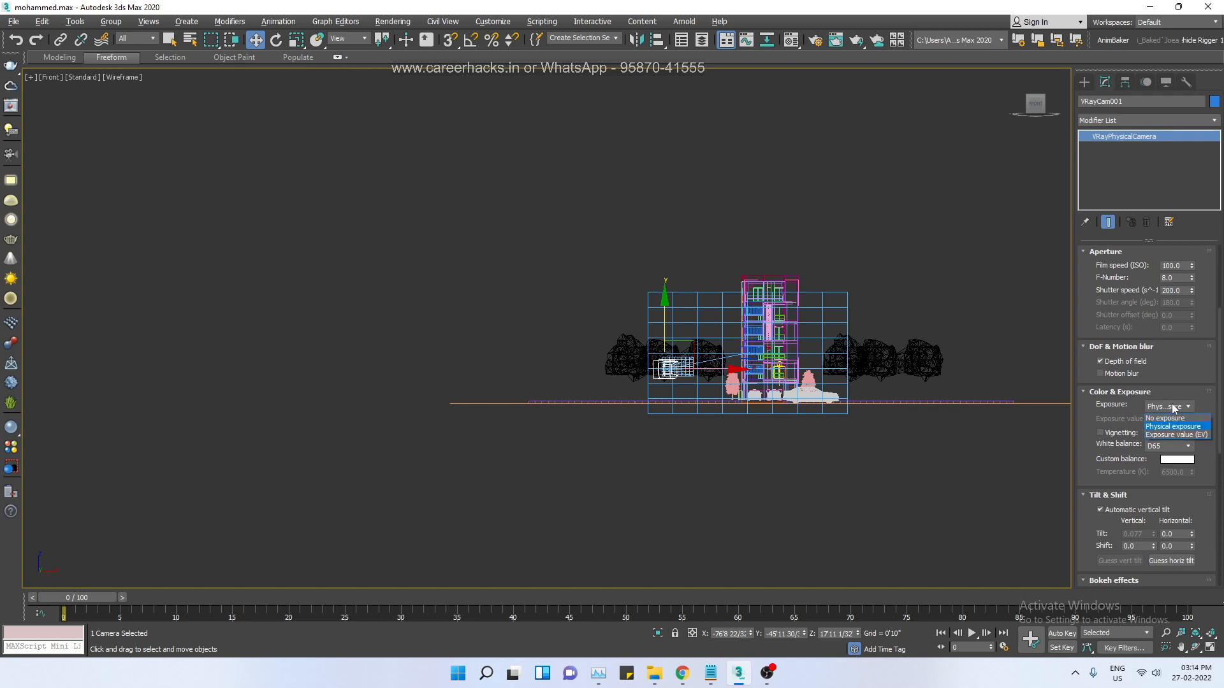
left_click(1173, 427)
scroll(1084, 434, "down", 1)
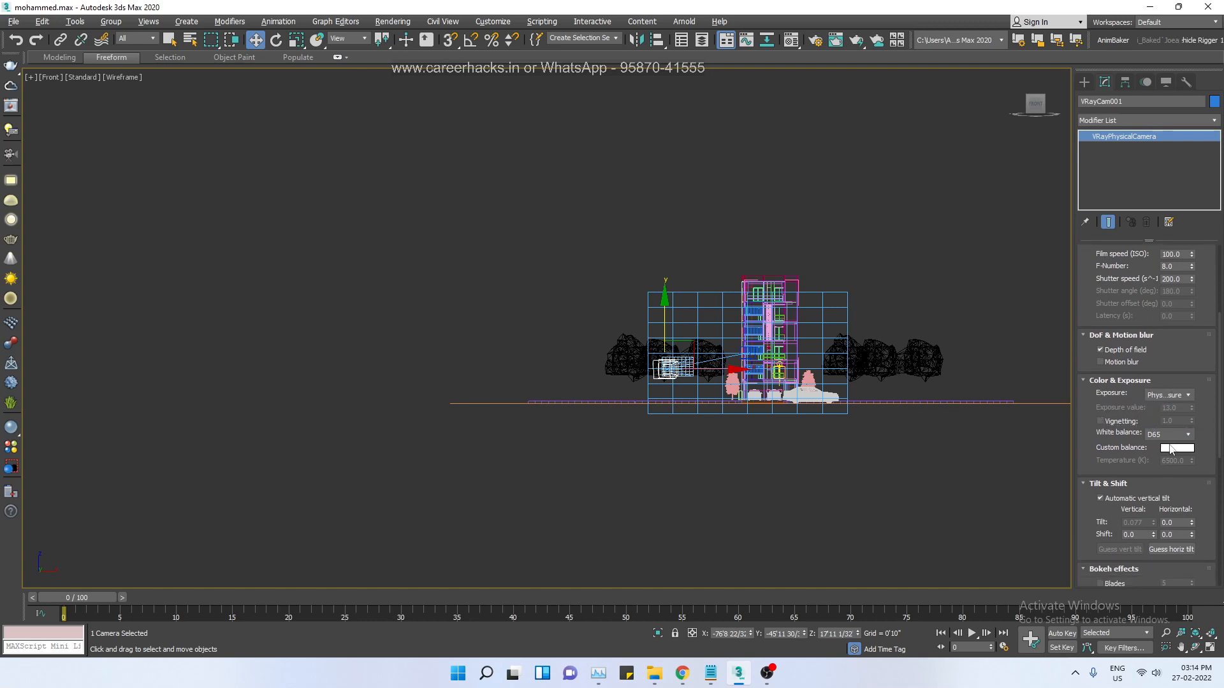
scroll(1082, 510, "up", 3)
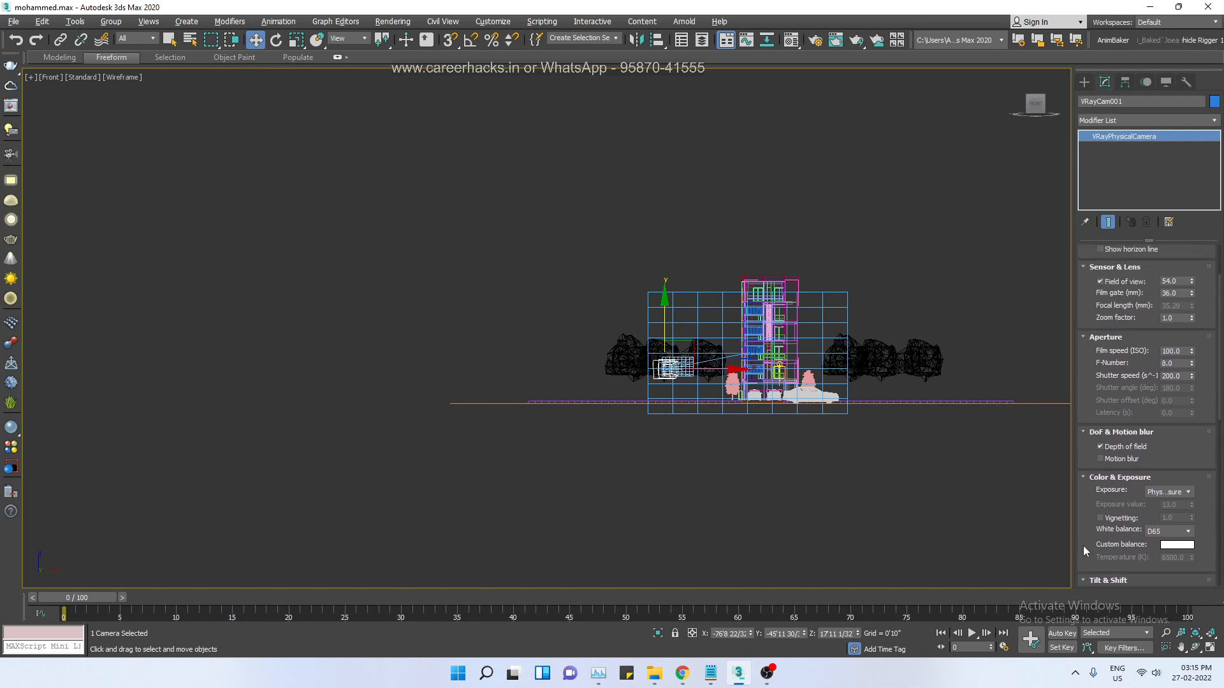
left_click(928, 287)
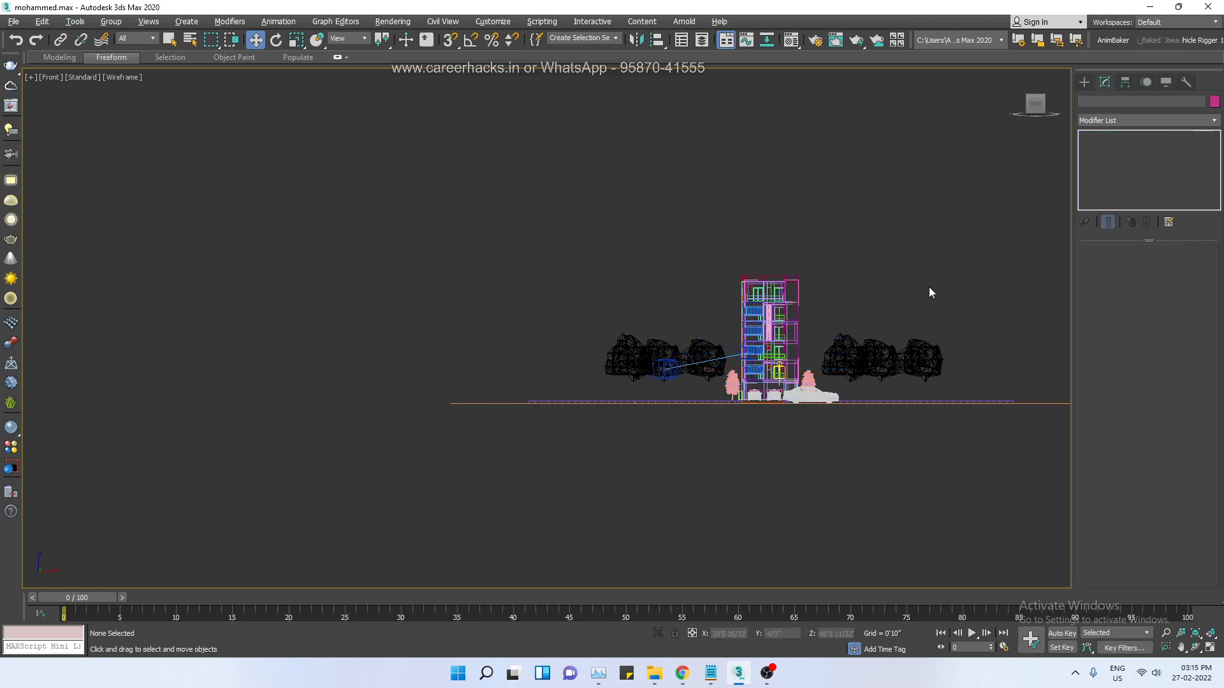
left_click(672, 380)
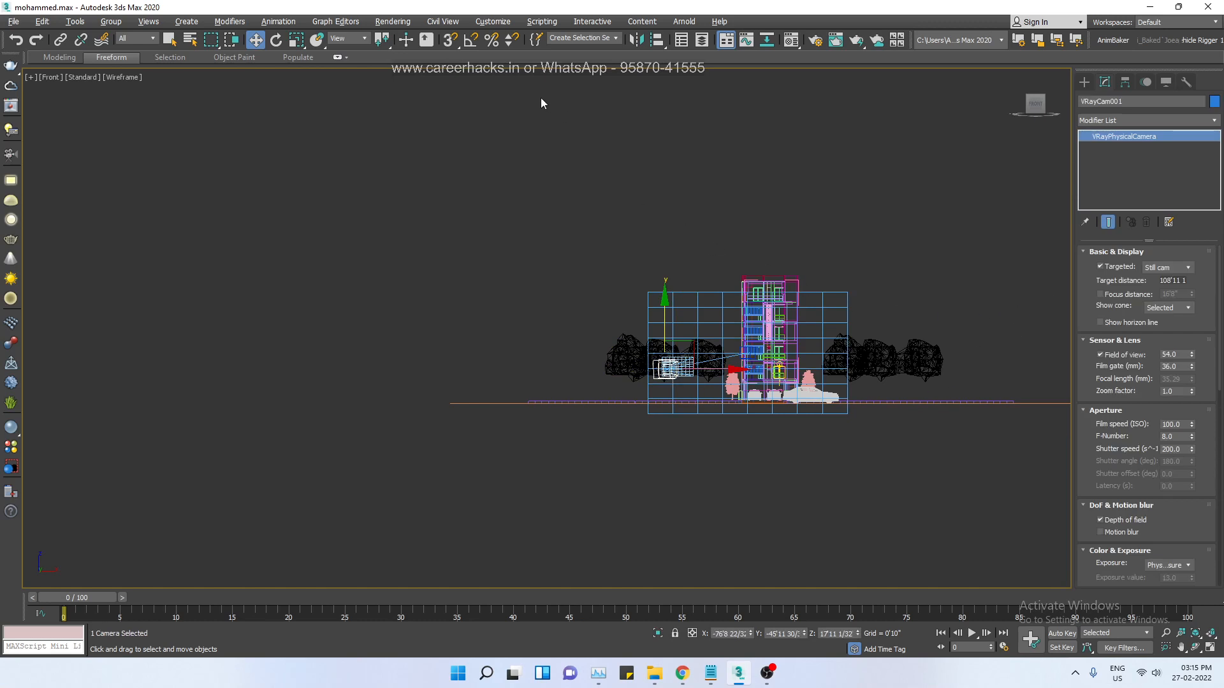
- Undo the last four actions and clear the selection
key("ctrl+z")
key("ctrl+z")
key("ctrl+z")
key("ctrl+z")
left_click(539, 122)
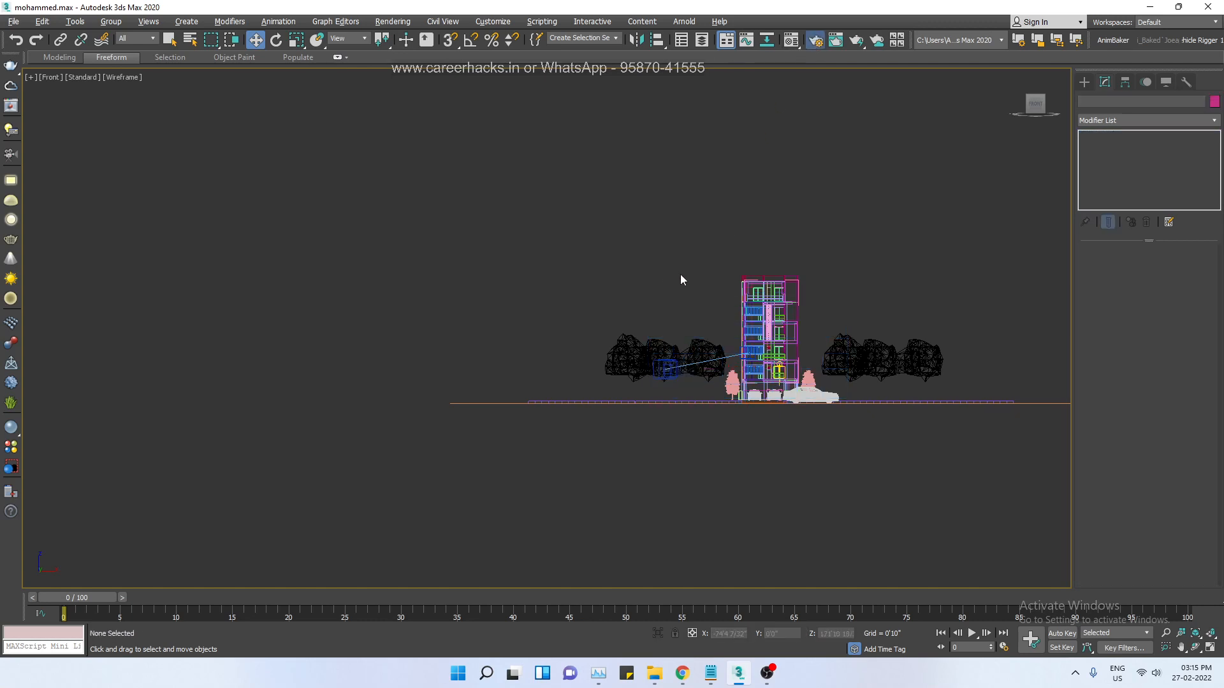
- Open Render Setup and look over the render elements and the global illumination settings
key("F10")
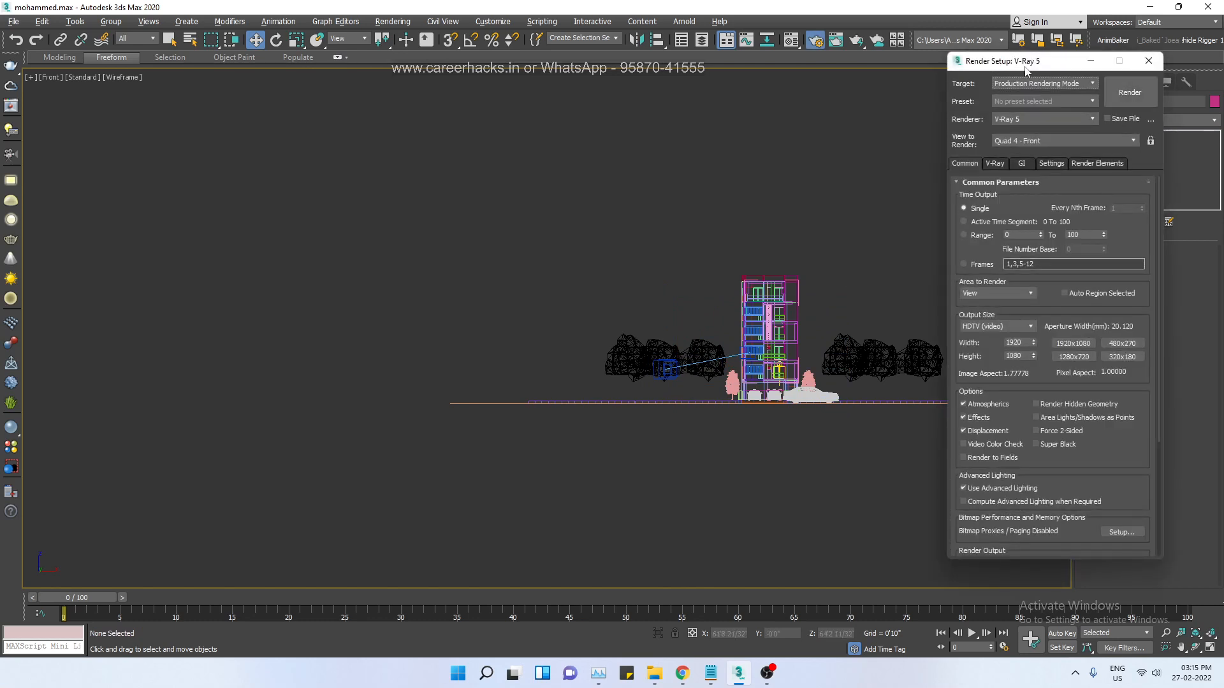
left_click_drag(1026, 67, 716, 78)
left_click(785, 167)
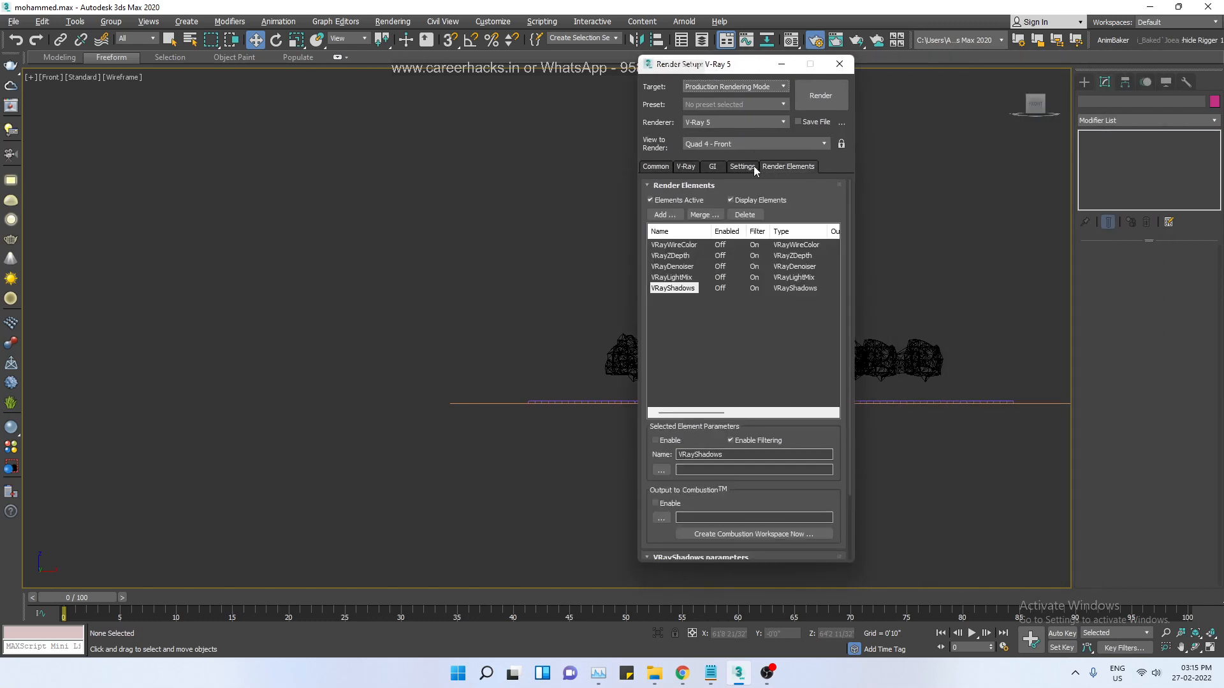
left_click(730, 167)
left_click(718, 167)
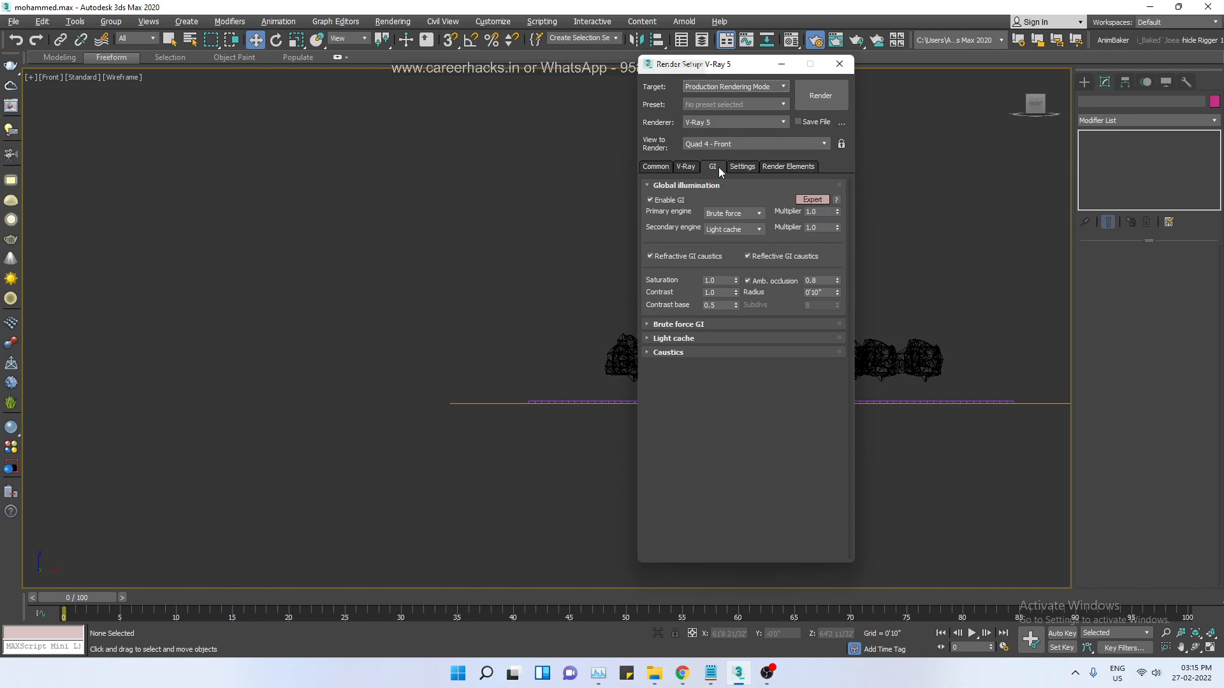
- Reset the V-Ray render settings by switching the renderer to ART Renderer, Scanline Renderer and back to V-Ray 5
left_click(725, 120)
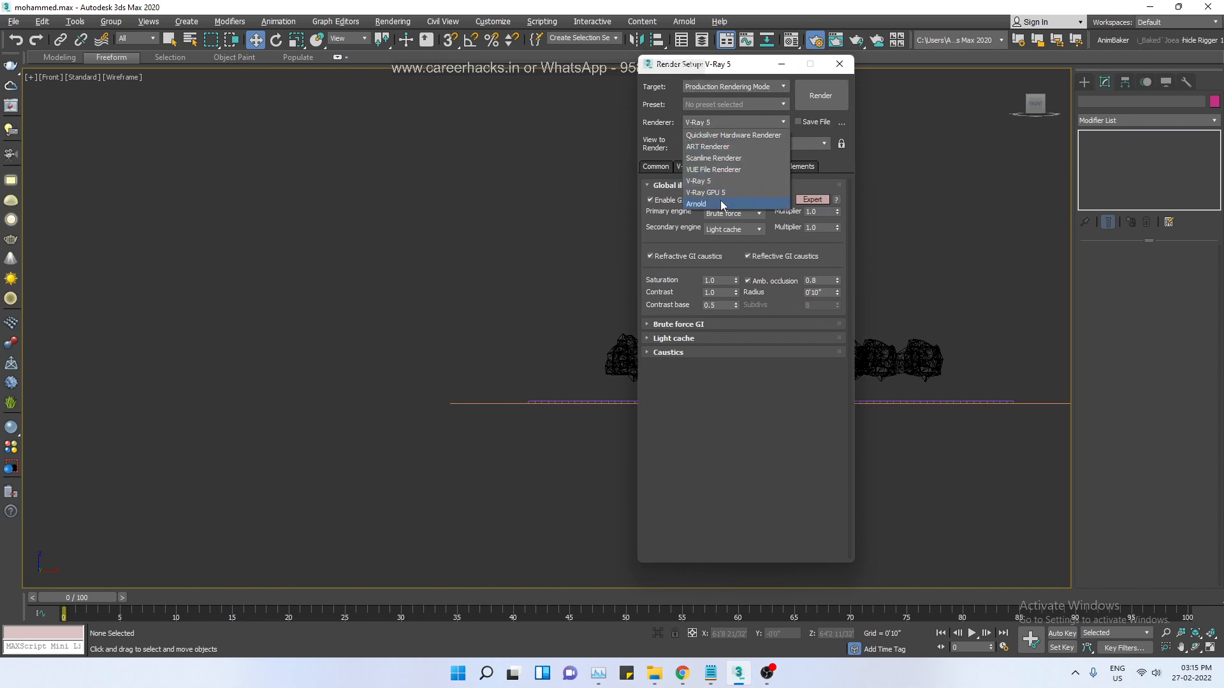
left_click(762, 146)
left_click(760, 122)
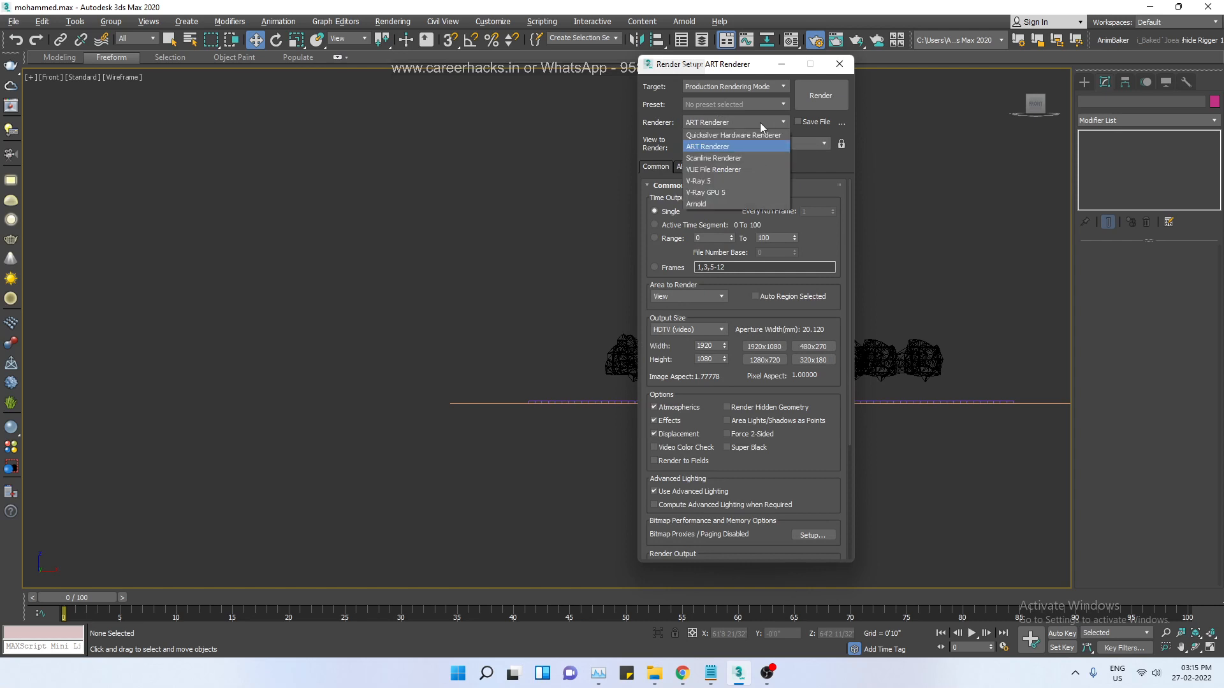
left_click(745, 158)
left_click(764, 124)
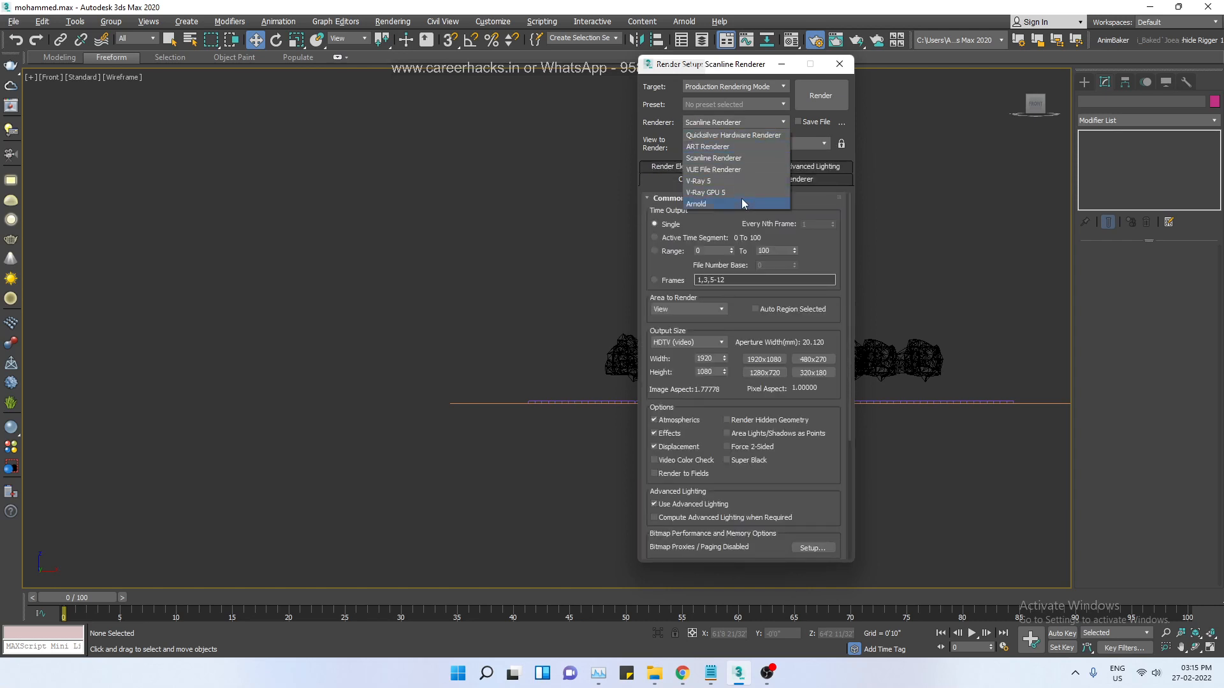
left_click(750, 182)
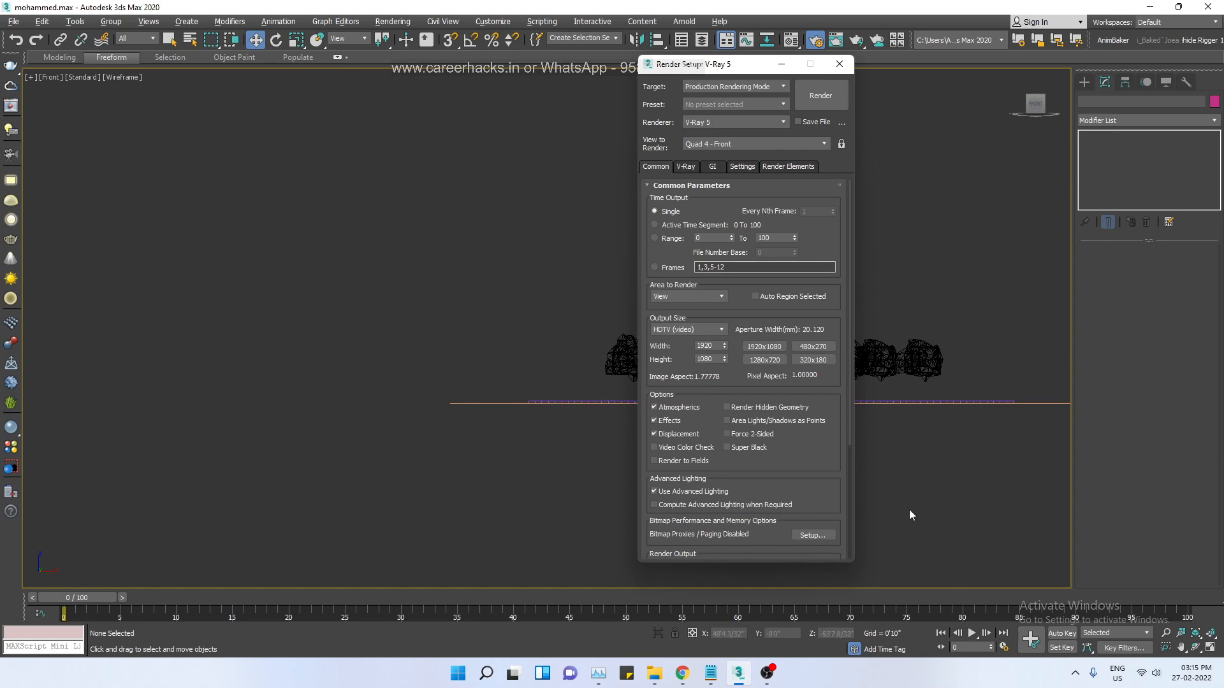
- Check the render elements list and the GI, V-Ray and Common settings of the reset renderer
left_click(790, 167)
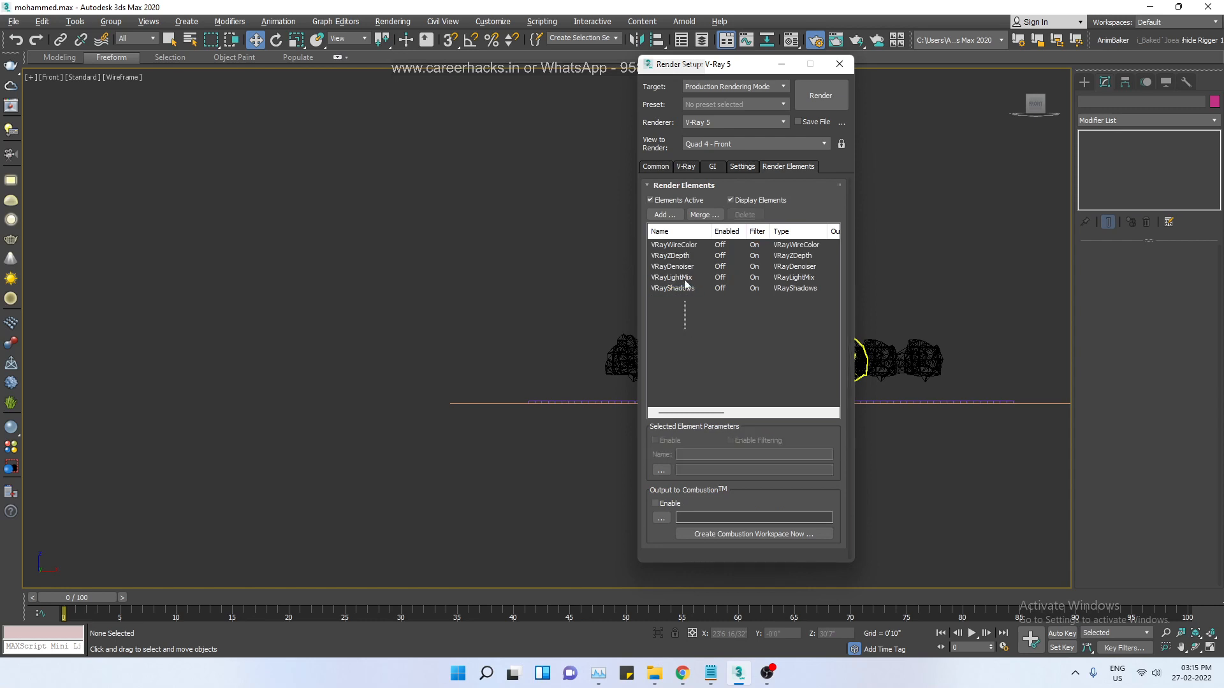
left_click_drag(685, 281, 685, 238)
left_click_drag(665, 315, 699, 235)
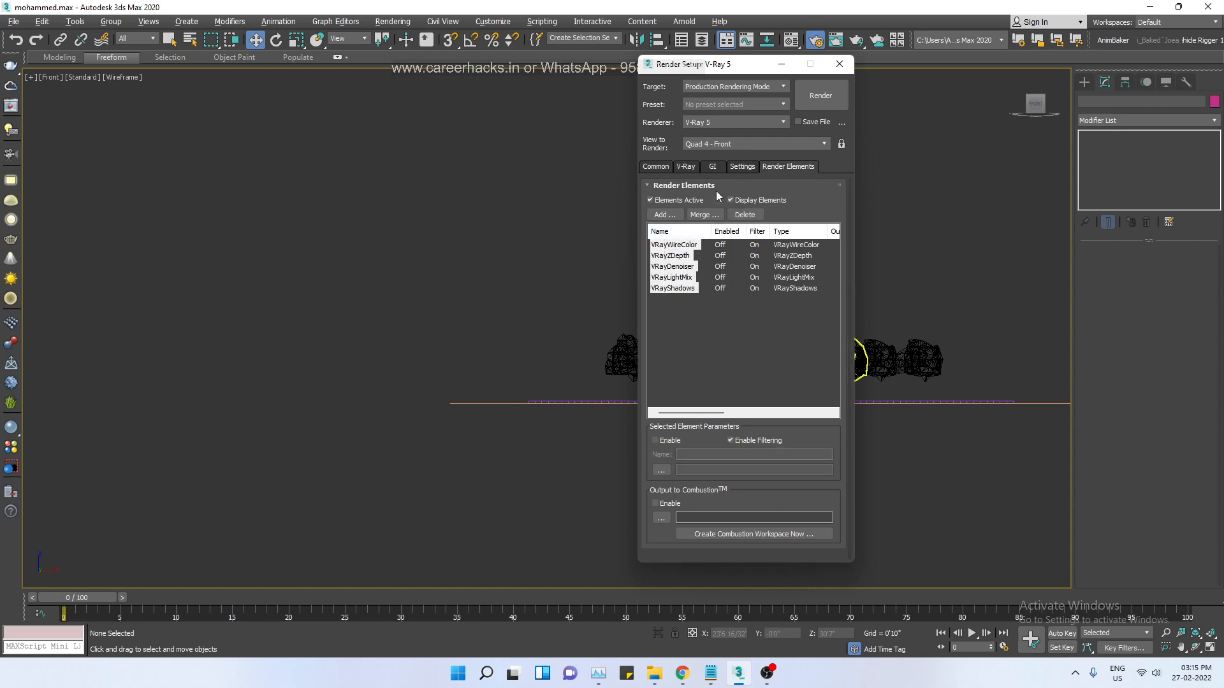
left_click(733, 167)
left_click(716, 167)
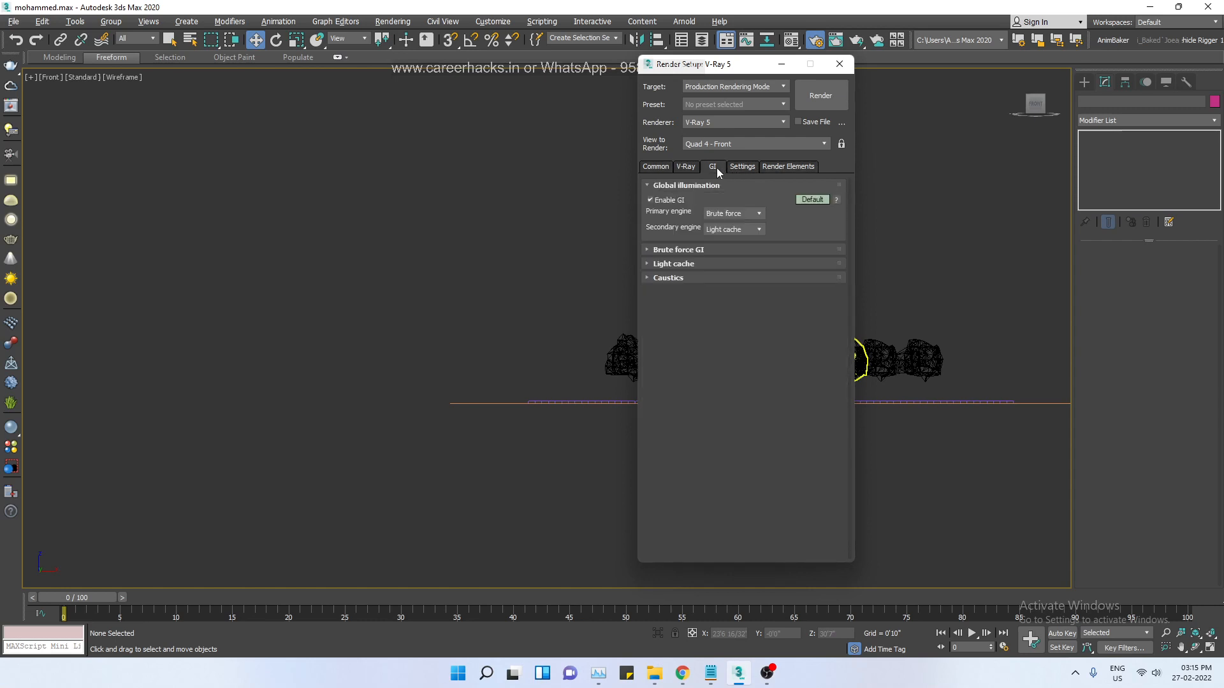
left_click(684, 168)
left_click(654, 167)
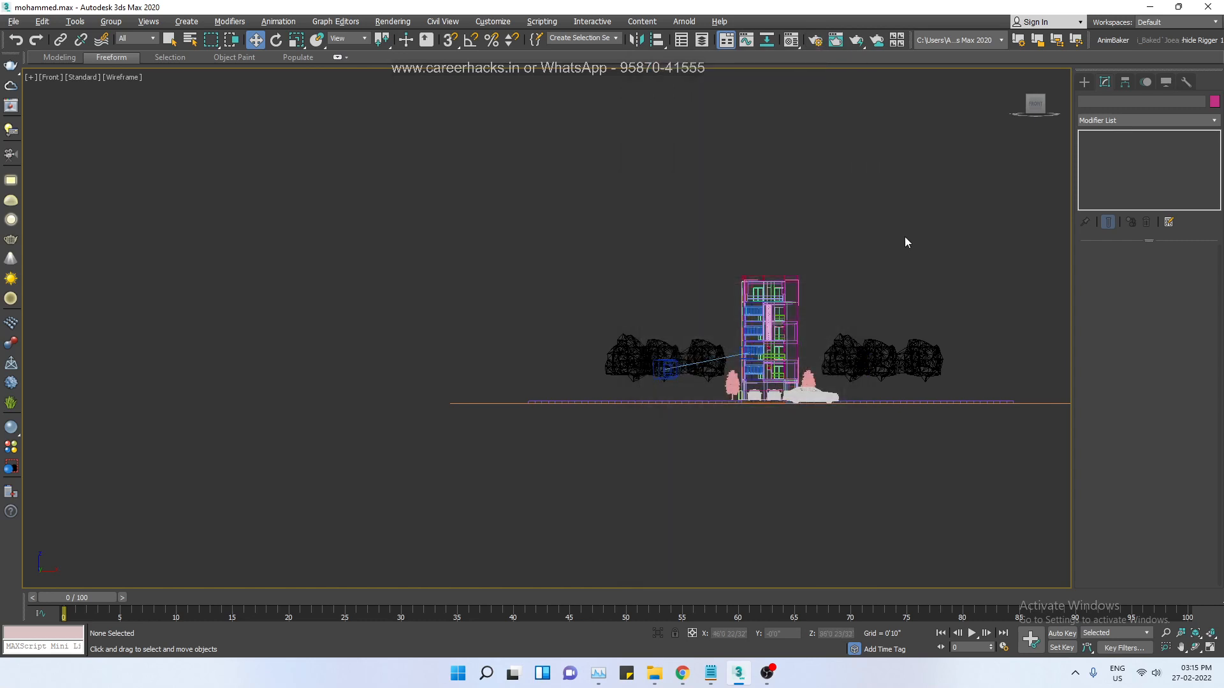
- Show the site in Top view and examine the gap between the ground planes behind and beside the building
key("t")
key("z")
key("alt+z")
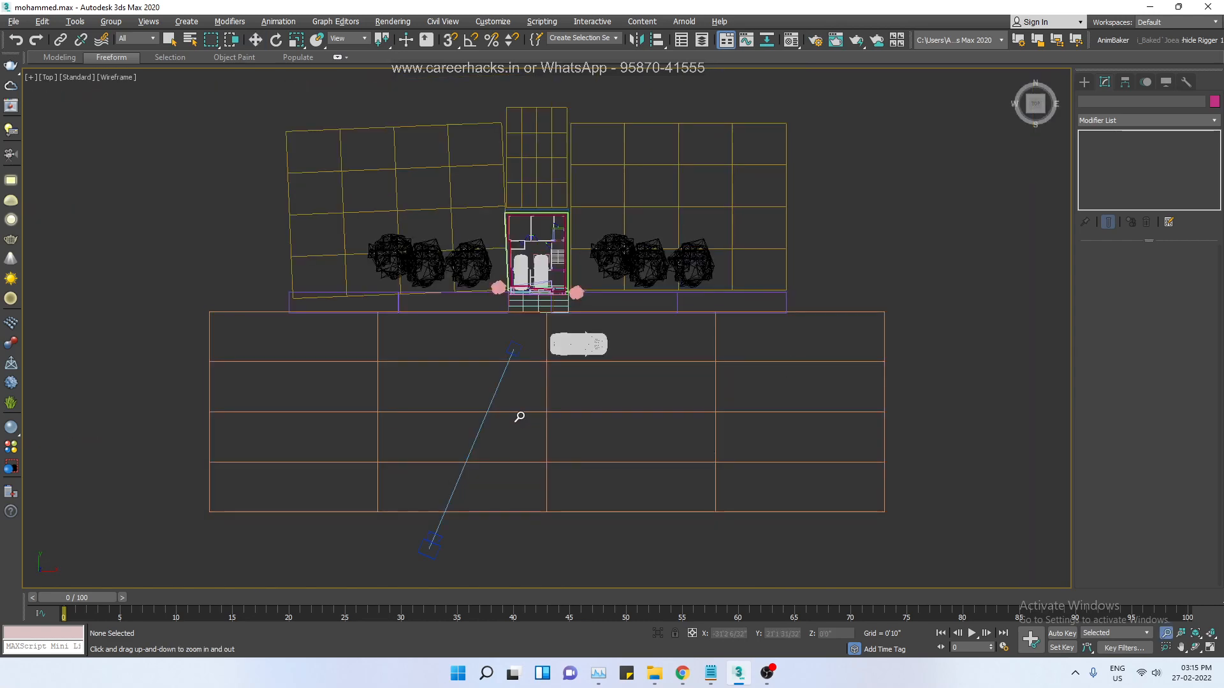
middle_click_drag(640, 394, 664, 438)
scroll(665, 432, "up", 1)
key("w")
left_click_drag(627, 113, 646, 186)
scroll(553, 167, "up", 3)
middle_click_drag(551, 344, 653, 395)
scroll(565, 360, "up", 2)
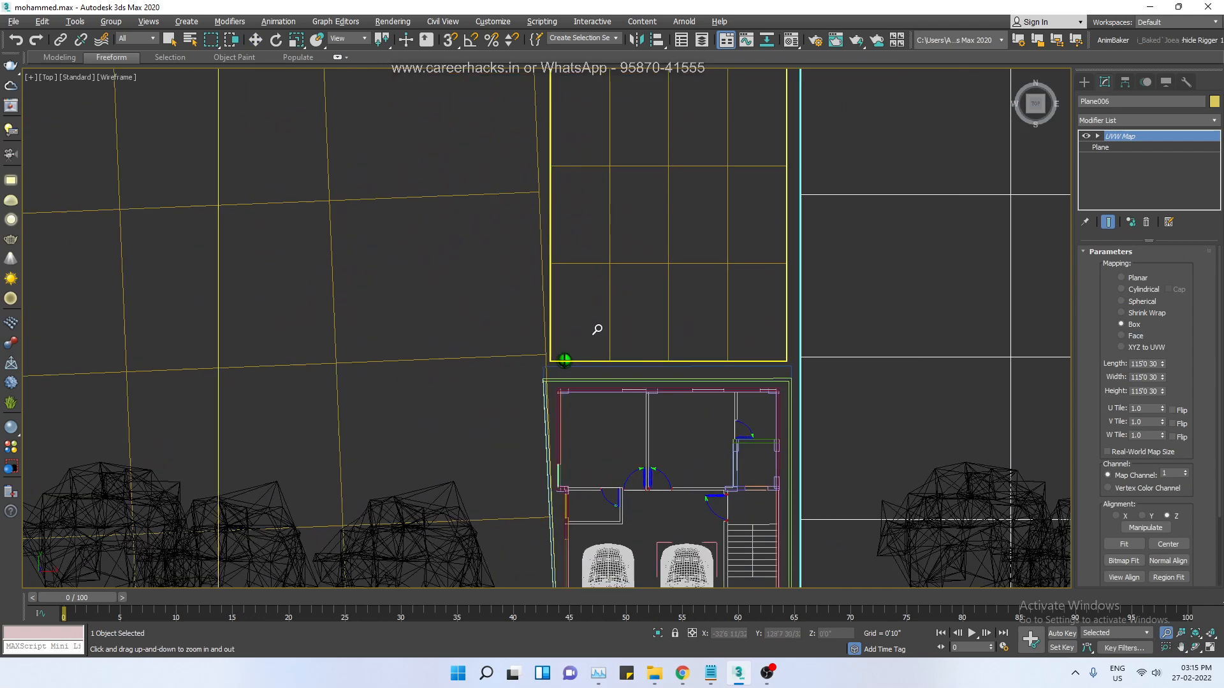
scroll(597, 330, "up", 2)
left_click_drag(826, 330, 913, 340)
left_click(919, 306)
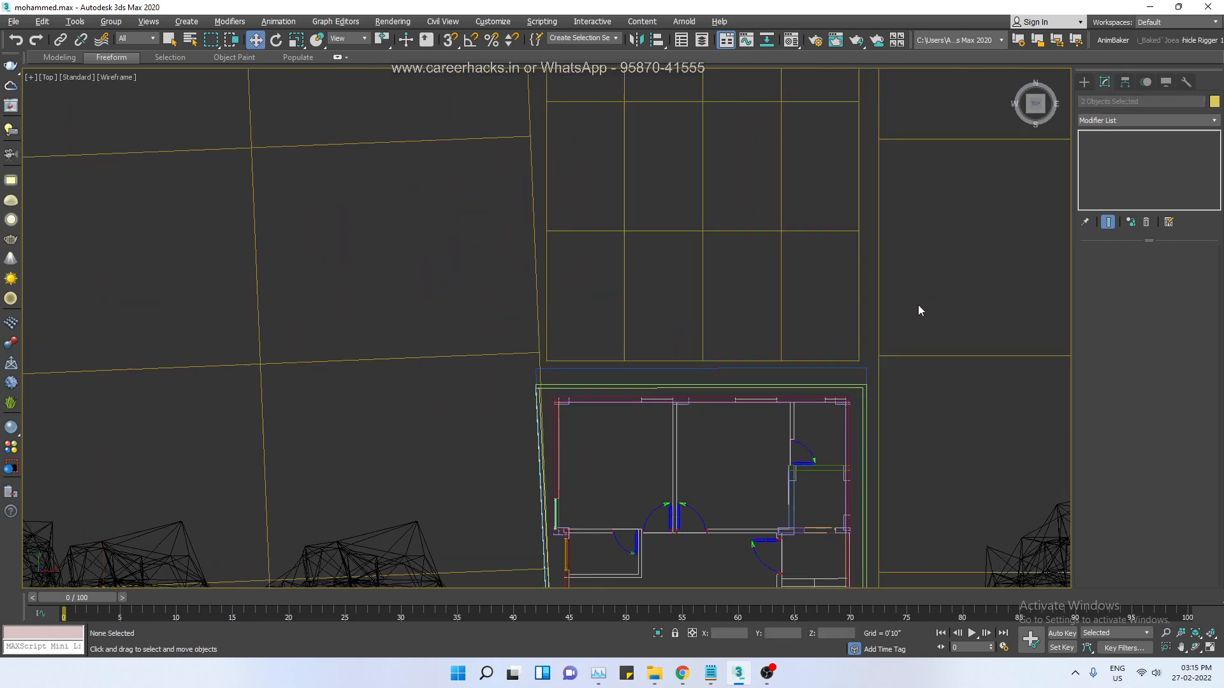
- Select the ground plane to the right of the building and inspect its base Plane parameters
left_click_drag(868, 286, 922, 328)
scroll(949, 334, "down", 4)
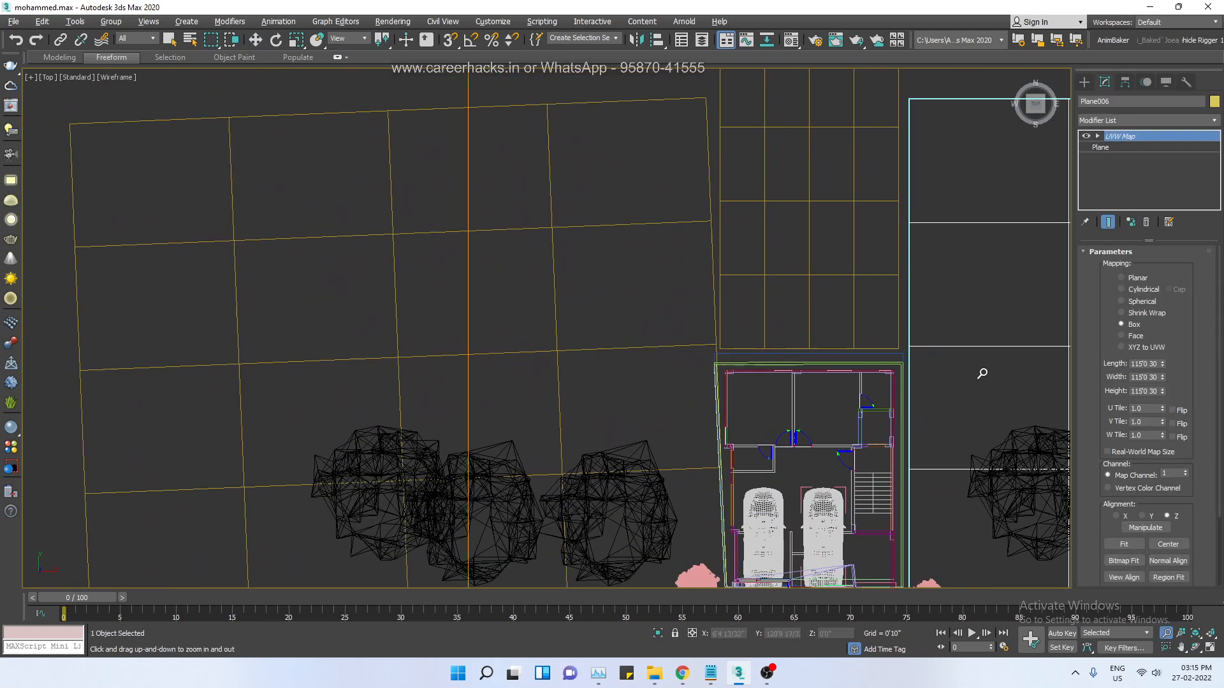
middle_click_drag(910, 326, 691, 444)
scroll(786, 349, "down", 2)
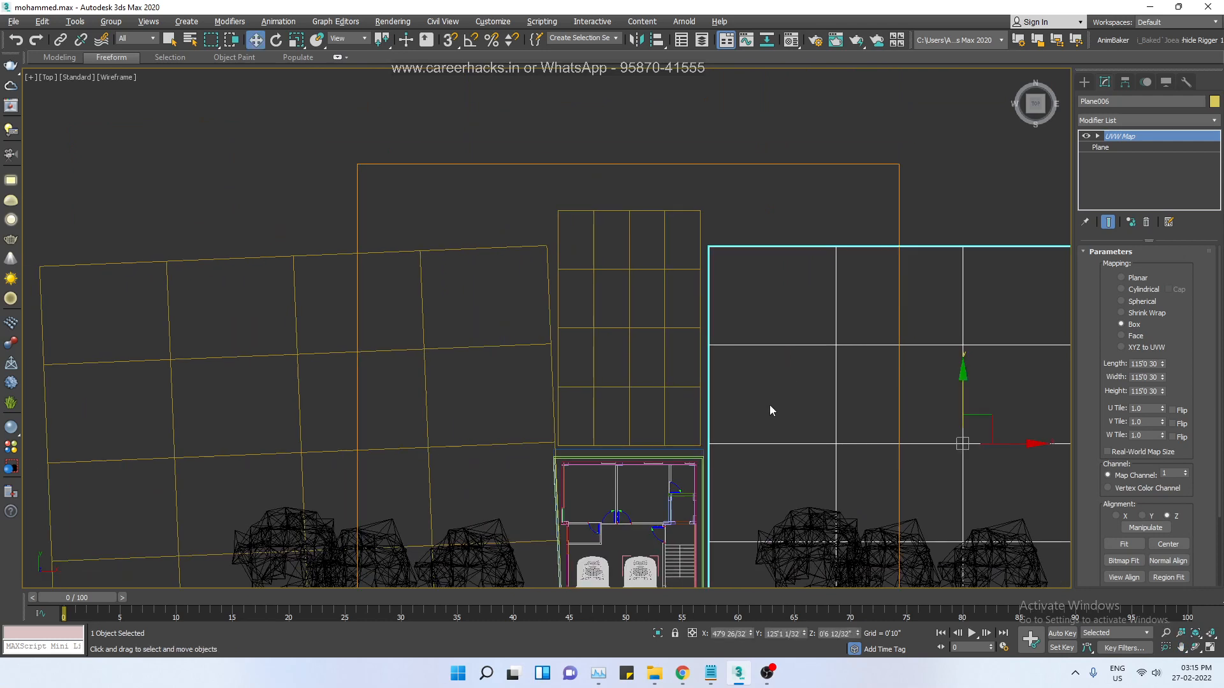
left_click(769, 404)
key("ctrl+z")
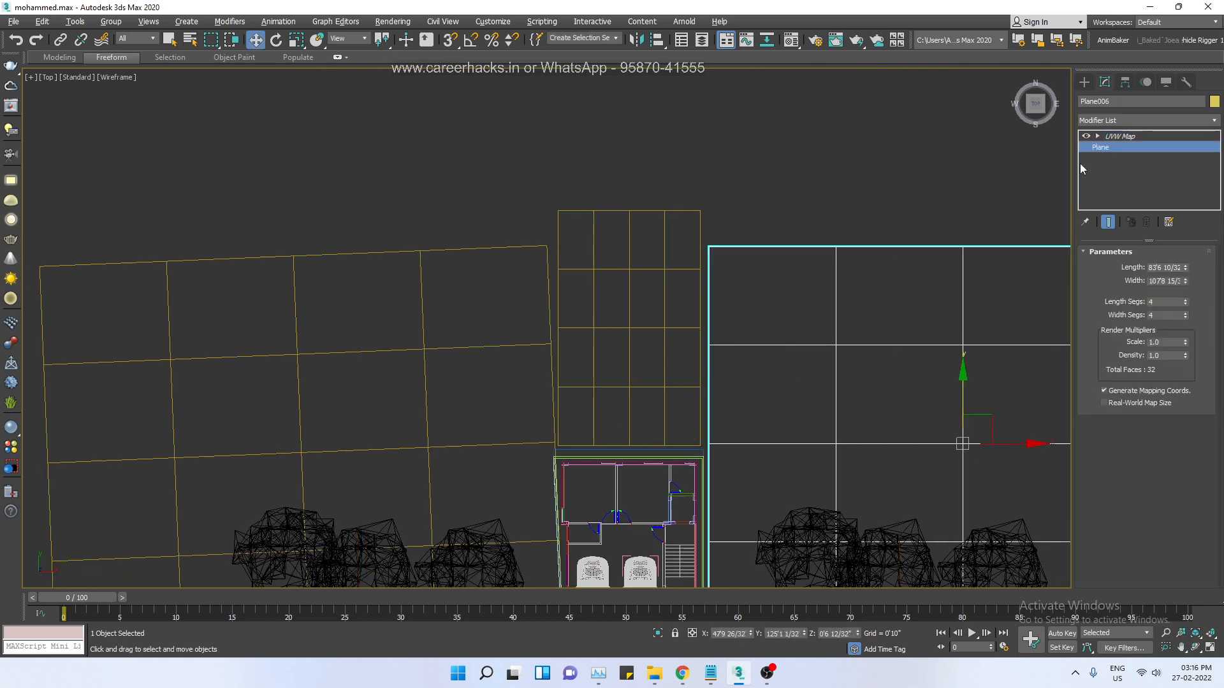
- Add the ground plane behind the building to the selection and examine the gap between both planes in shaded display
left_click(636, 304, "ctrl")
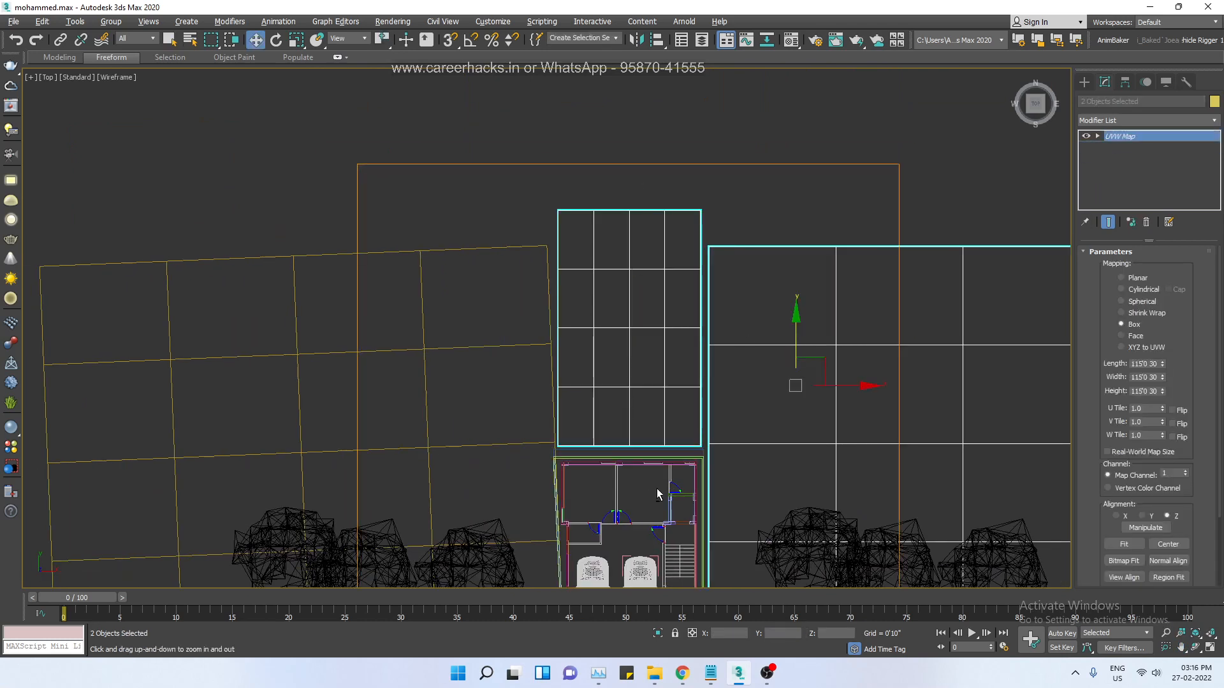
scroll(676, 464, "up", 5)
key("F3")
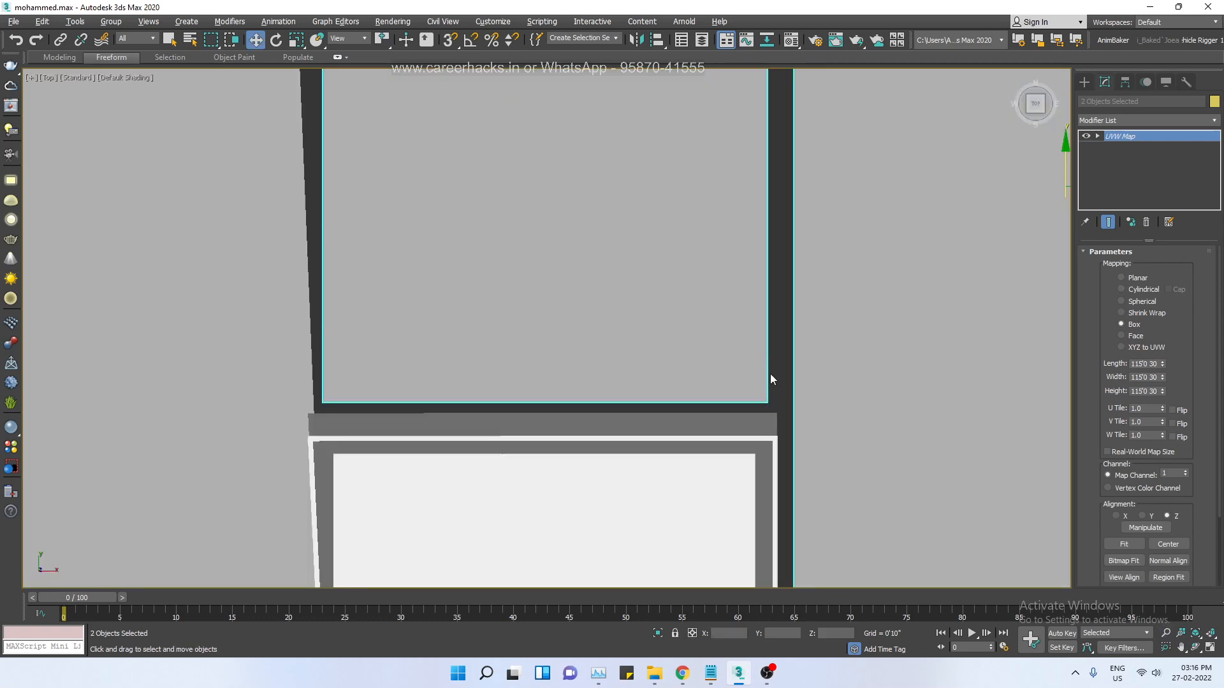
left_click_drag(781, 298, 783, 342)
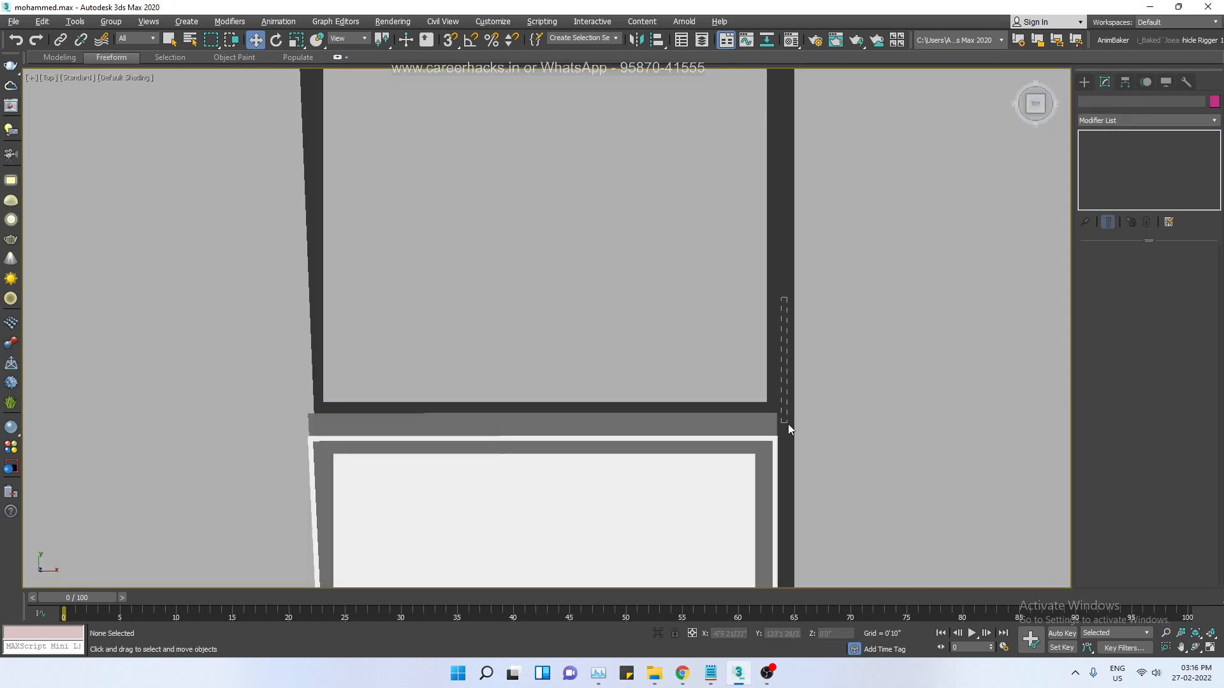
- Inspect the ground around the building in Perspective view and select the plane behind the building
key("p")
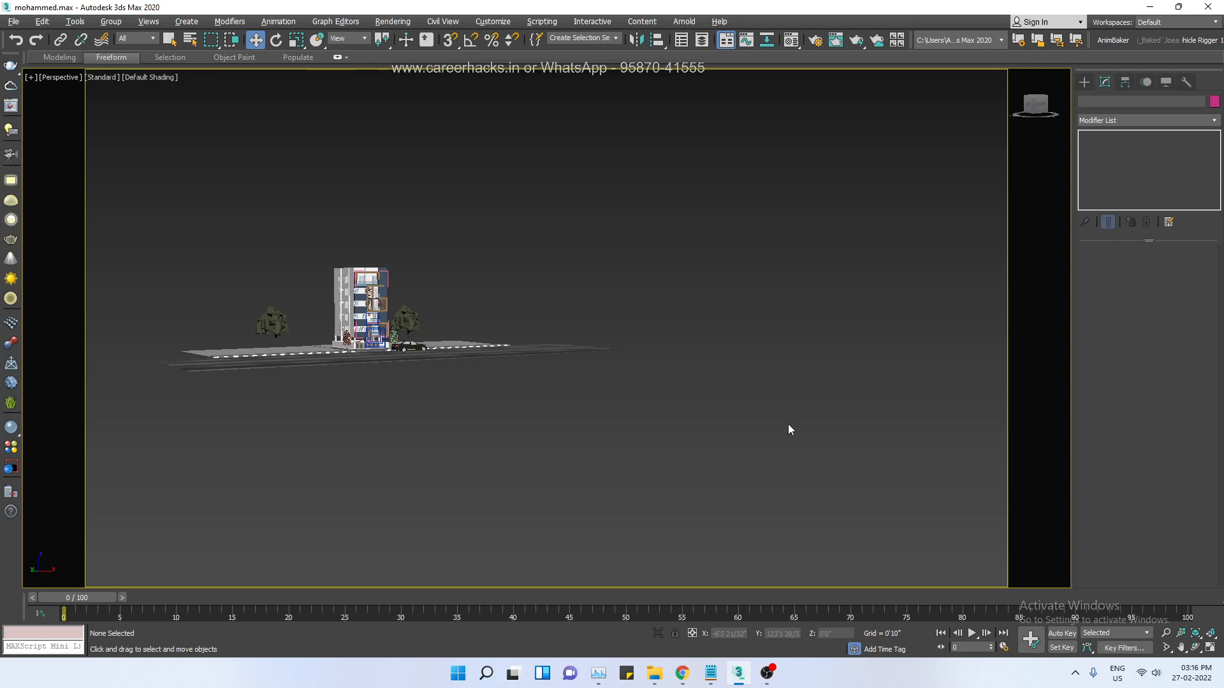
key("ctrl+r")
middle_click_drag(591, 369, 535, 418, "alt")
middle_click_drag(496, 235, 603, 357)
scroll(587, 436, "up", 1)
scroll(587, 436, "up", 8)
scroll(589, 413, "down", 5)
key("w")
left_click(660, 330)
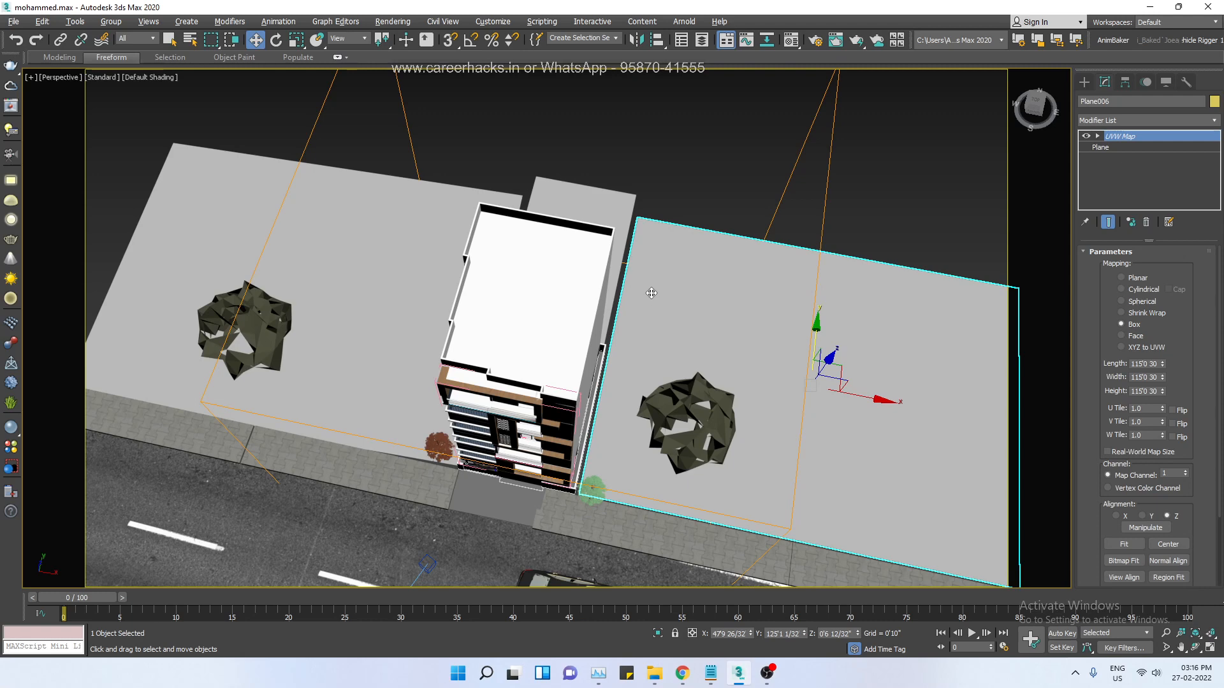
left_click(664, 190)
left_click(621, 206)
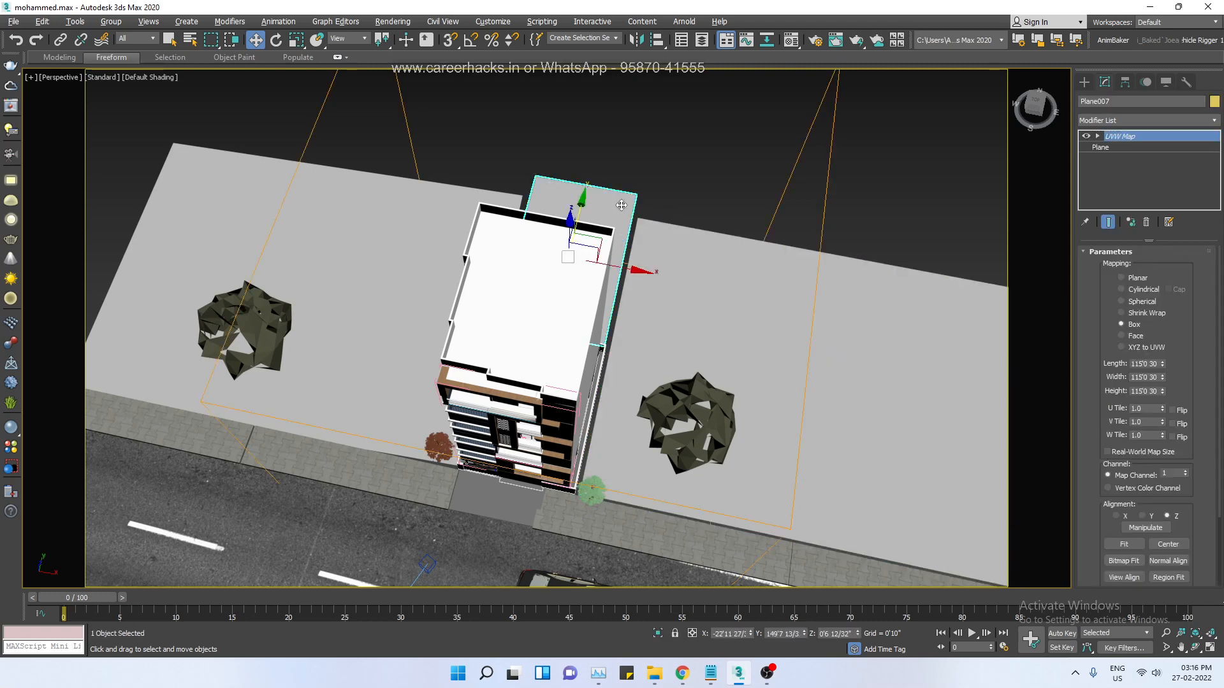
- In Top view, add an Edit Poly modifier between Plane and UVW Map on the ground plane behind the building
key("t")
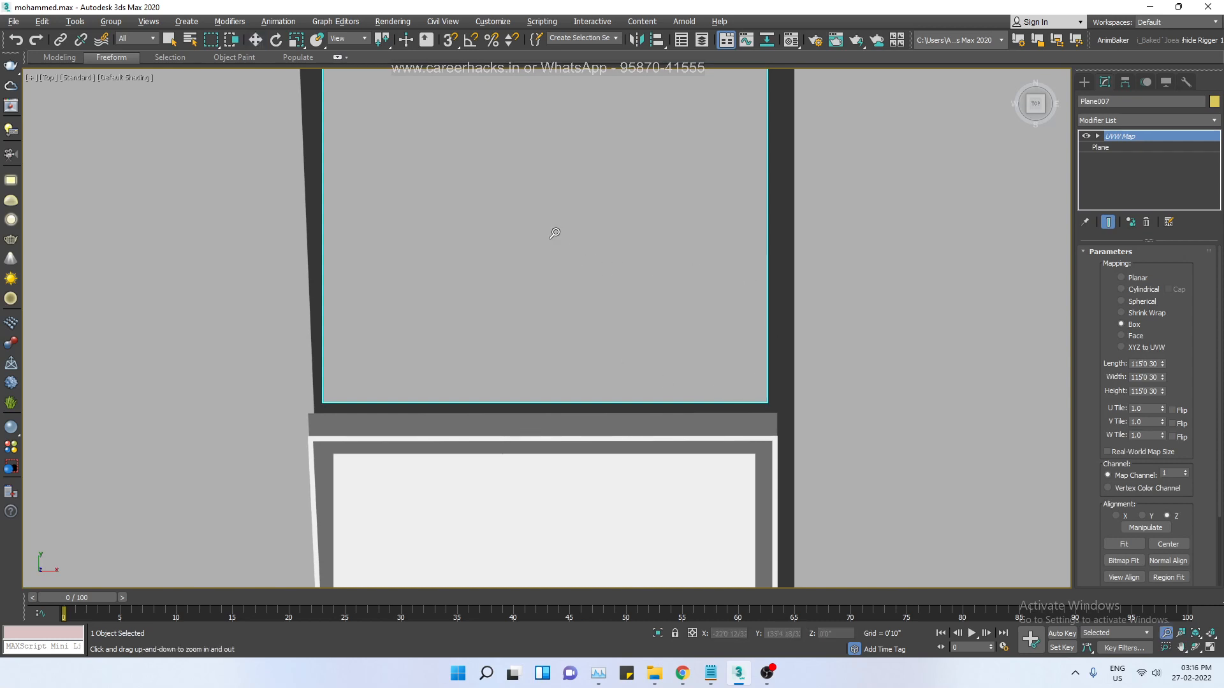
scroll(769, 351, "down", 6)
middle_click_drag(769, 351, 629, 342)
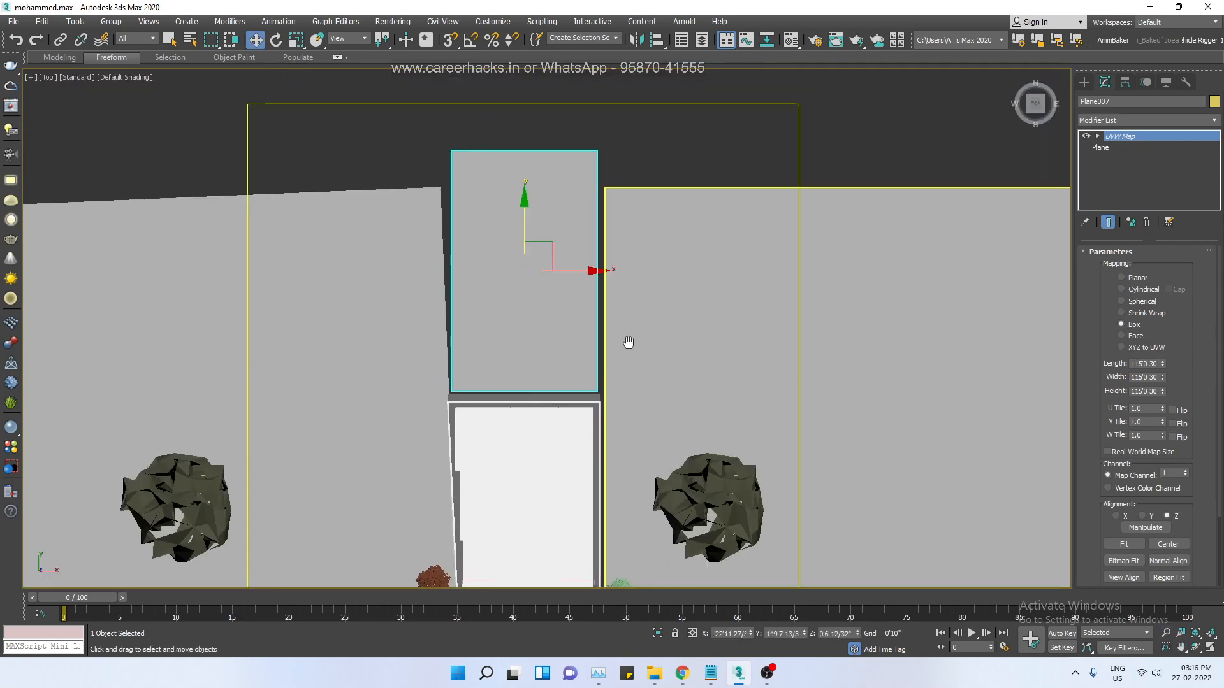
left_click(1124, 145)
left_click(1129, 119)
key("e")
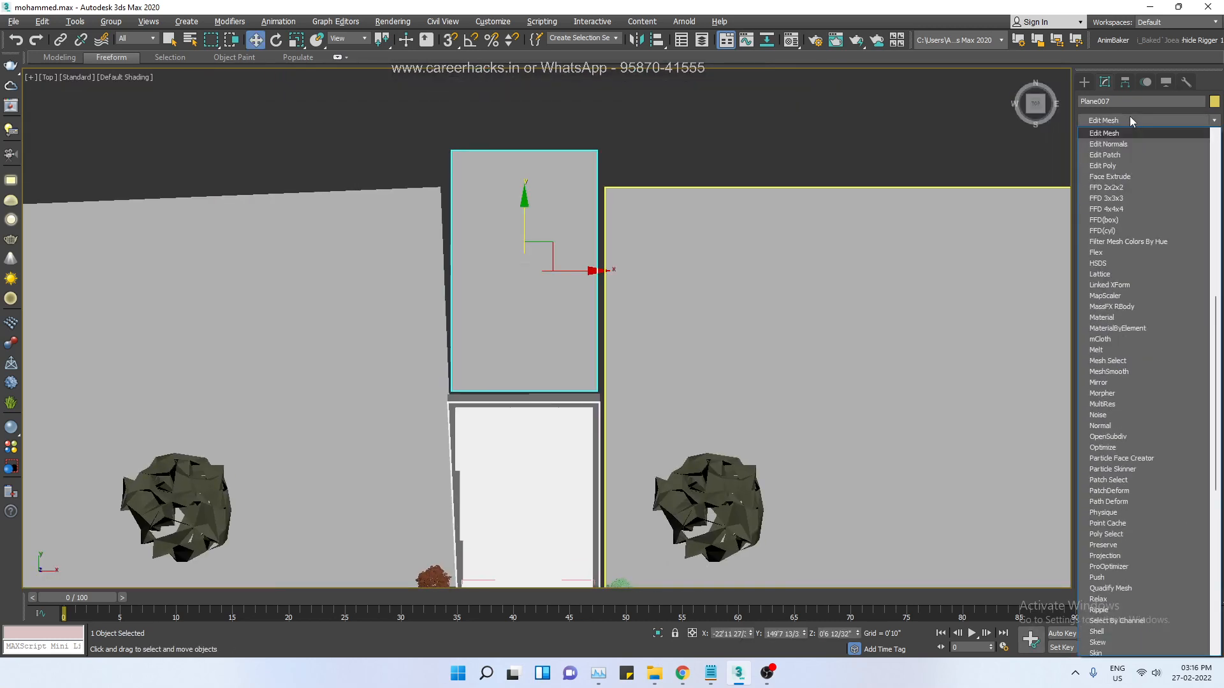
left_click(1122, 165)
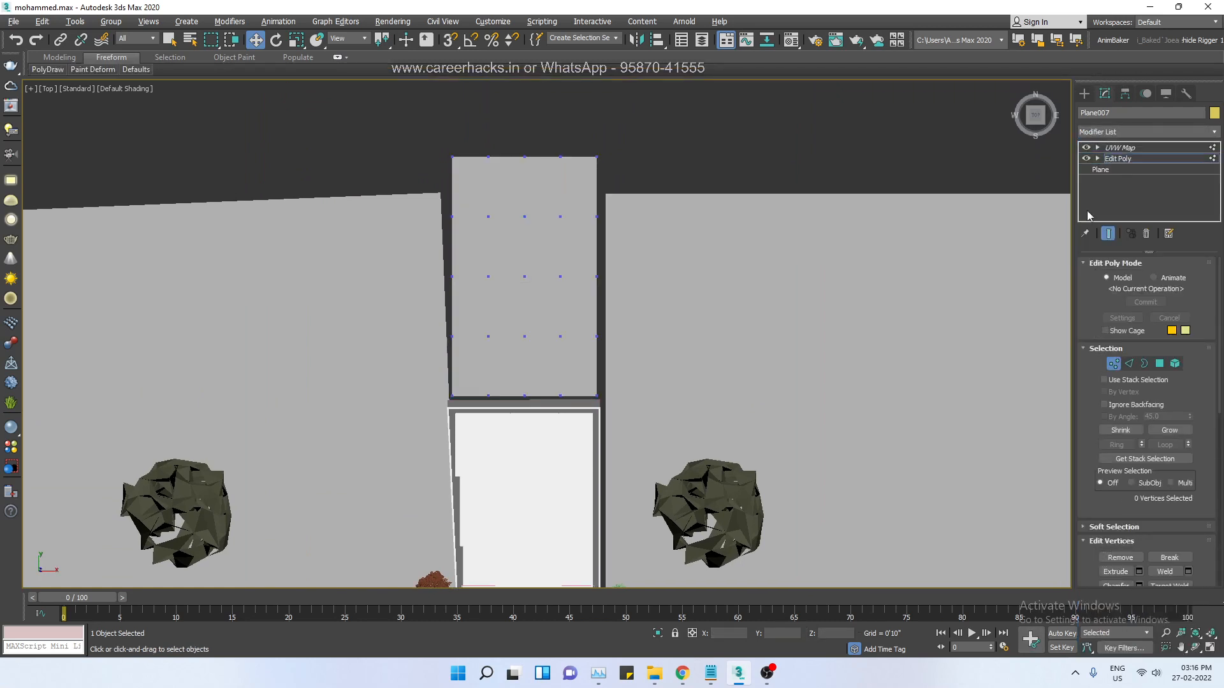
left_click(1117, 159)
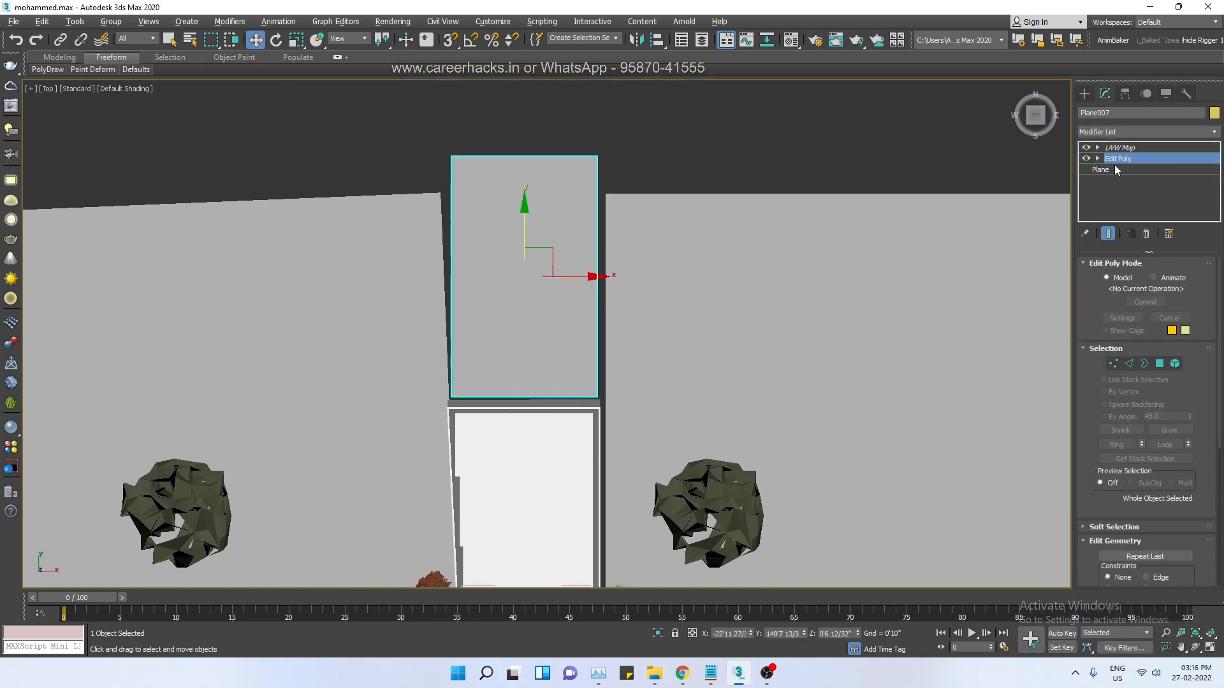
- In the rear ground plane's Edit Poly vertices, snap the upper-right vertex to the top corner of the adjoining right ground plane
left_click(1112, 170)
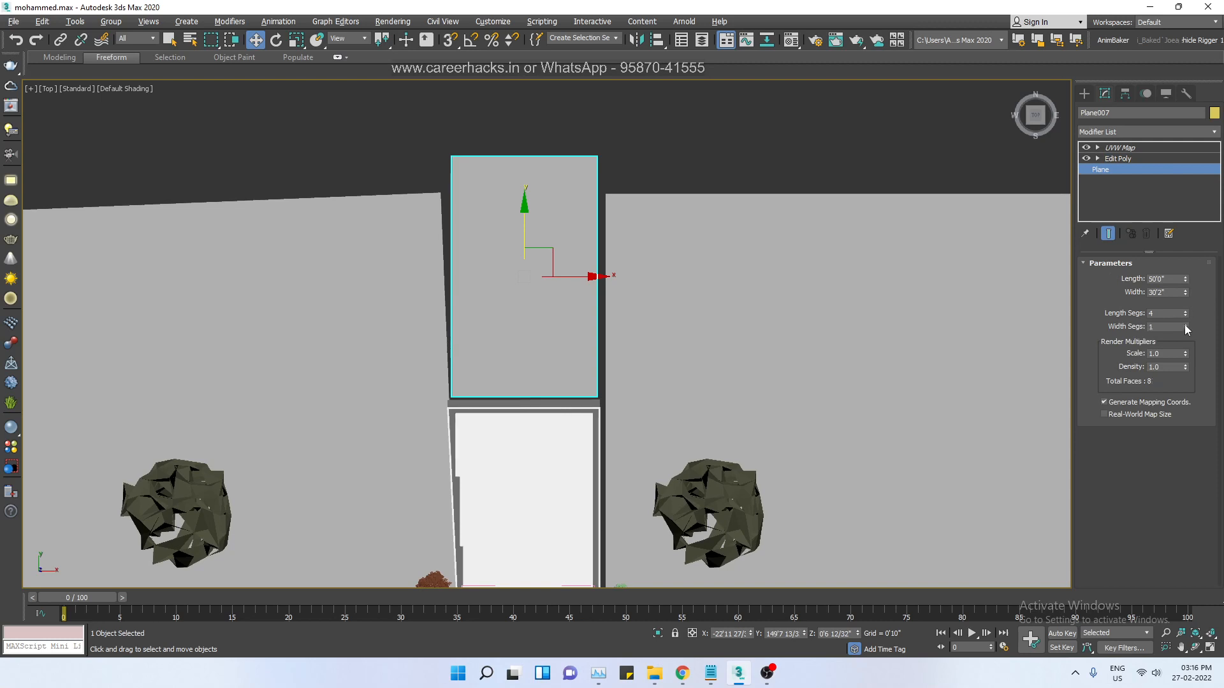
left_click(1121, 158)
key("1")
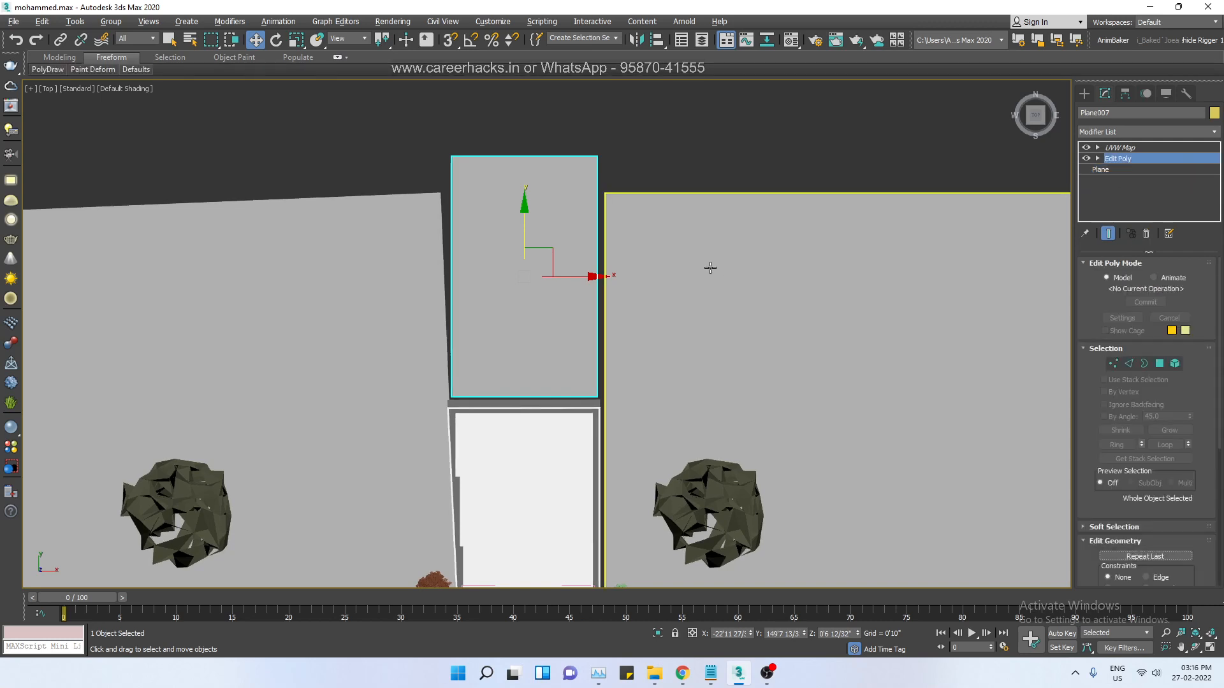
left_click_drag(519, 224, 518, 221)
key("s")
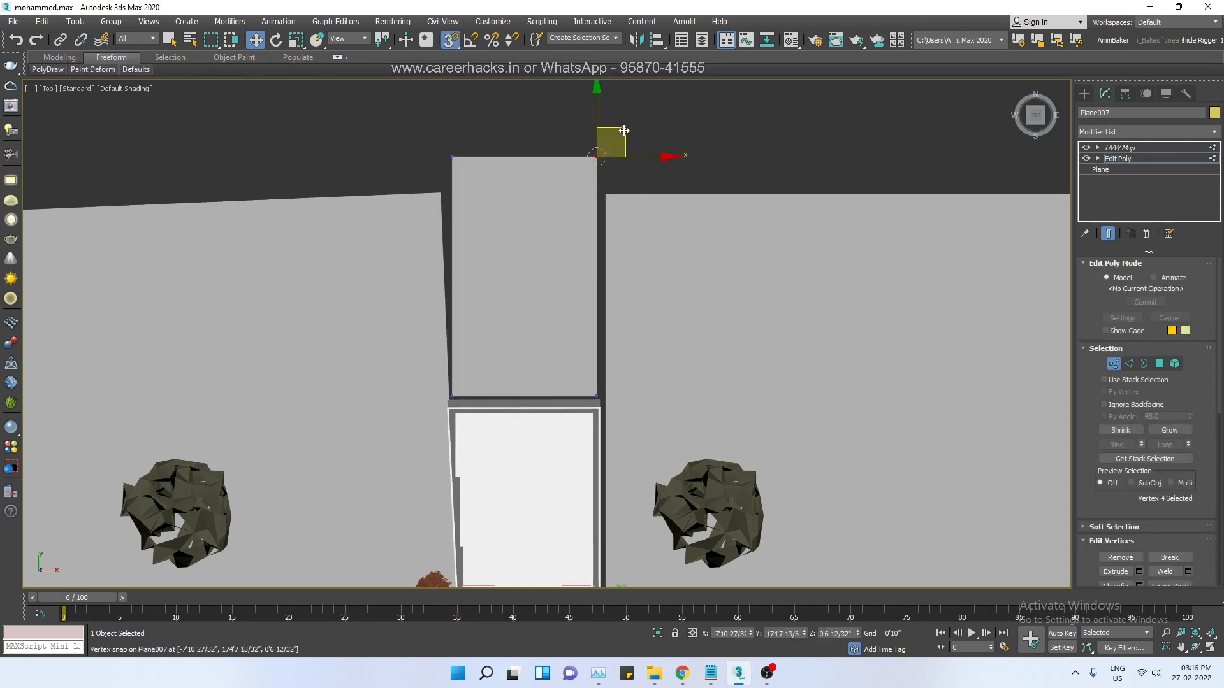
left_click_drag(624, 130, 605, 194)
- Snap the rear ground plane's lower-right vertex onto the edge of the right ground plane
left_click_drag(579, 346, 599, 454)
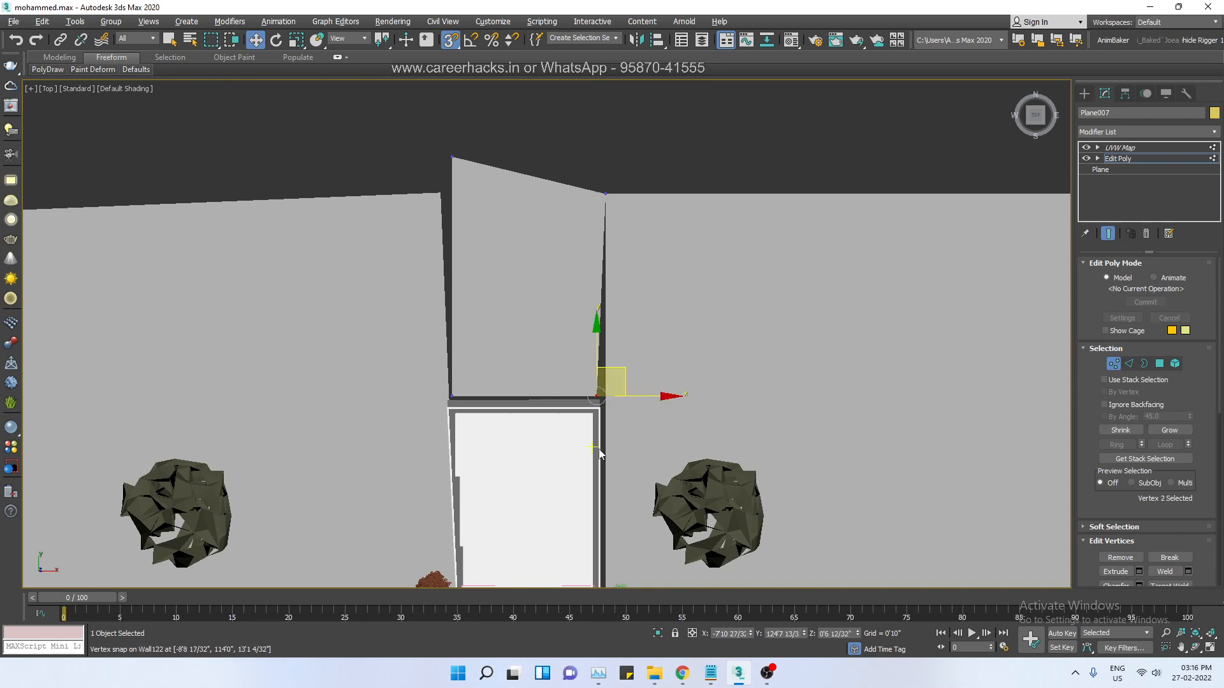
scroll(599, 454, "up", 5)
left_click_drag(637, 382, 647, 384)
scroll(609, 420, "down", 6)
- Move the rear ground plane's lower-left vertex onto the slanted edge of the left ground plane
middle_click_drag(483, 410, 664, 423)
scroll(636, 405, "up", 1)
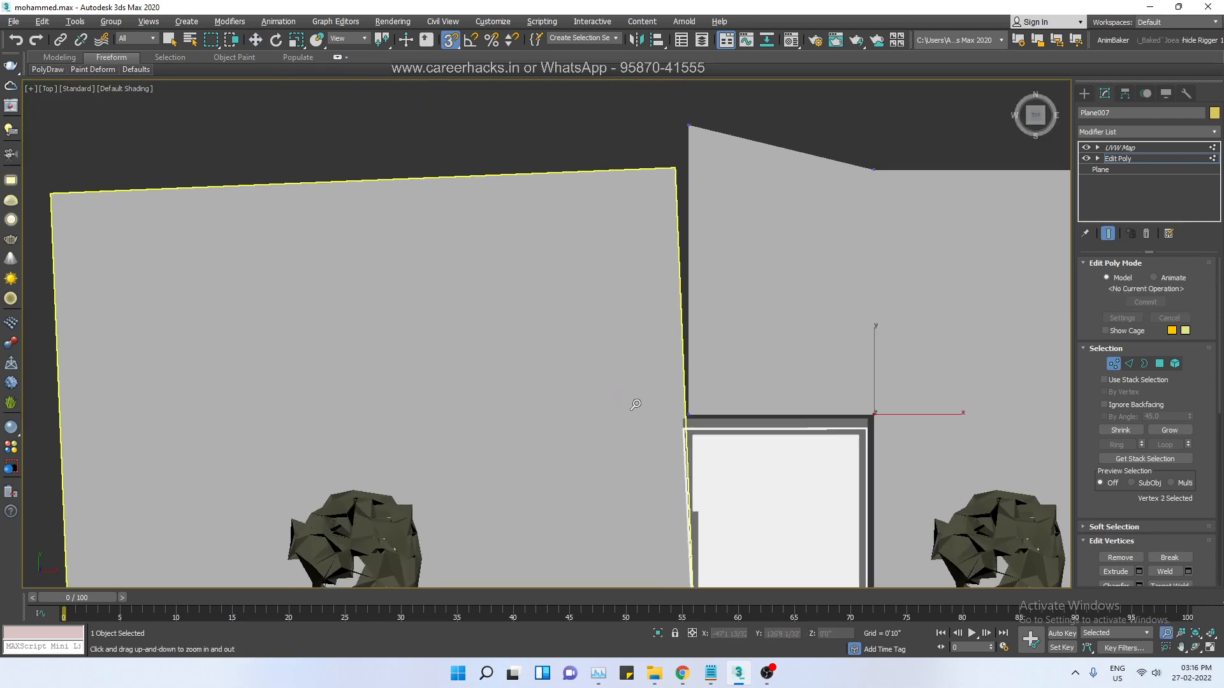
key("w")
scroll(637, 408, "up", 4)
left_click(817, 449)
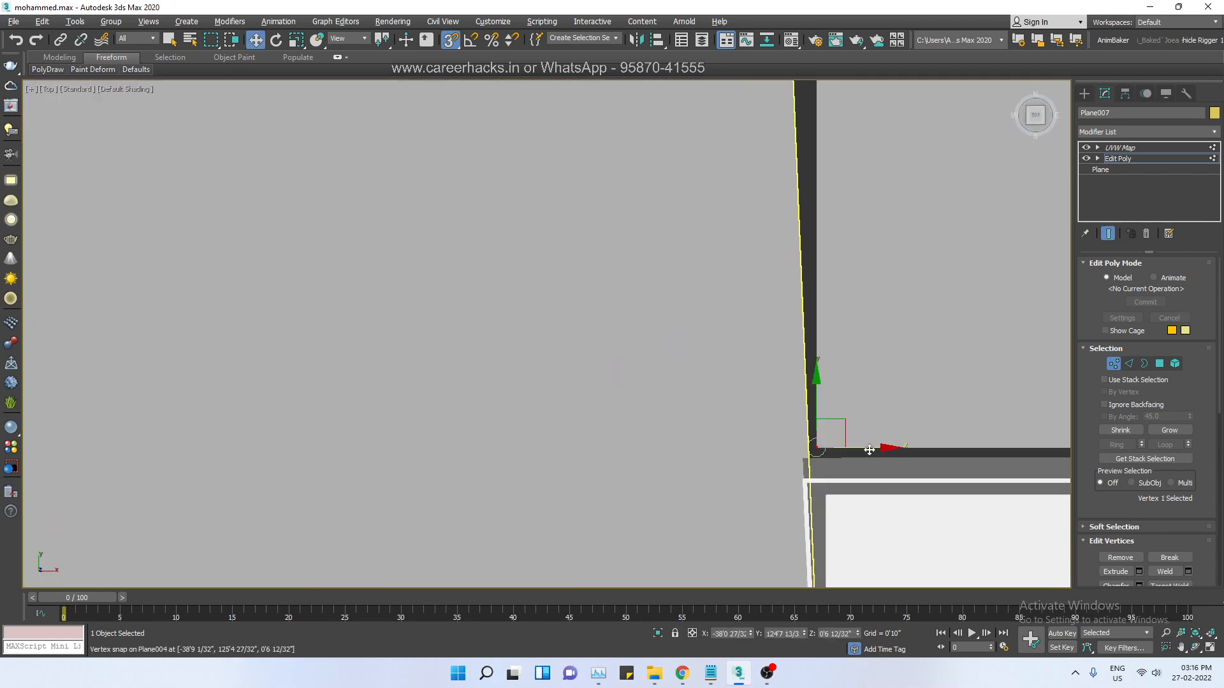
- Snap the rear ground plane's upper-left vertex to the top corner of the left ground plane
scroll(765, 415, "down", 3)
middle_click_drag(740, 285, 740, 389)
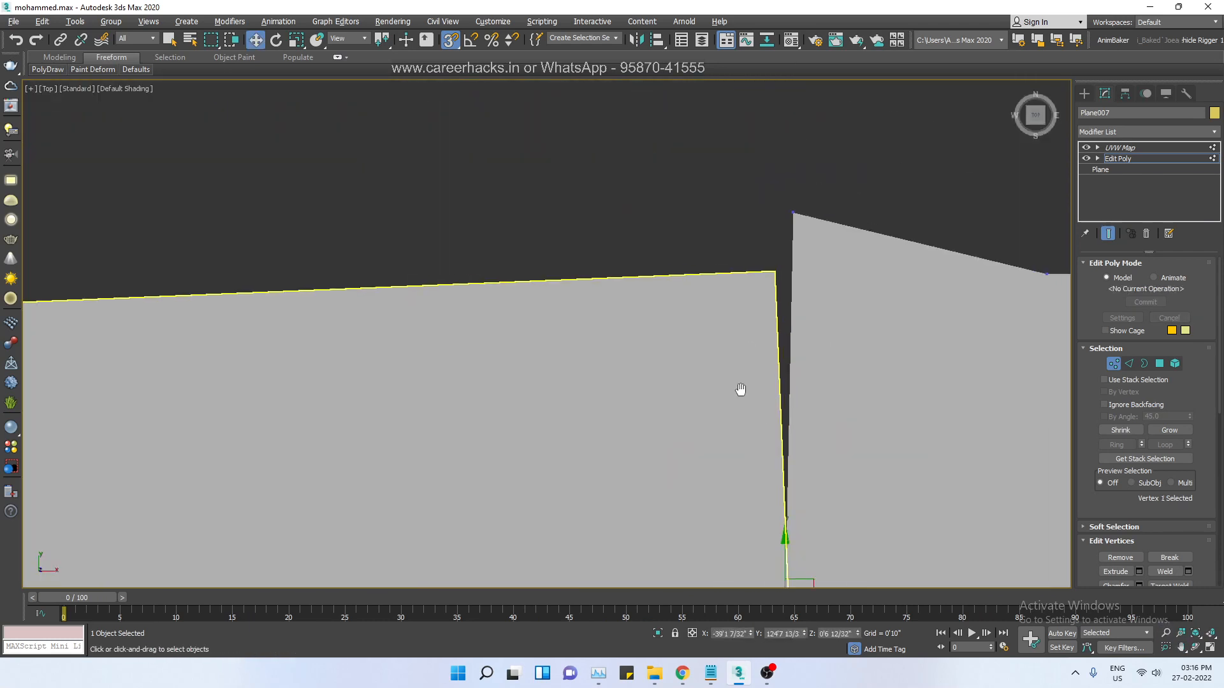
left_click(793, 212)
left_click_drag(793, 213, 766, 272)
- Pull the rear ground plane's lower-right vertex down to the back of the building to close the gap there
scroll(757, 276, "down", 7)
middle_click_drag(795, 381, 680, 229)
scroll(730, 327, "up", 4)
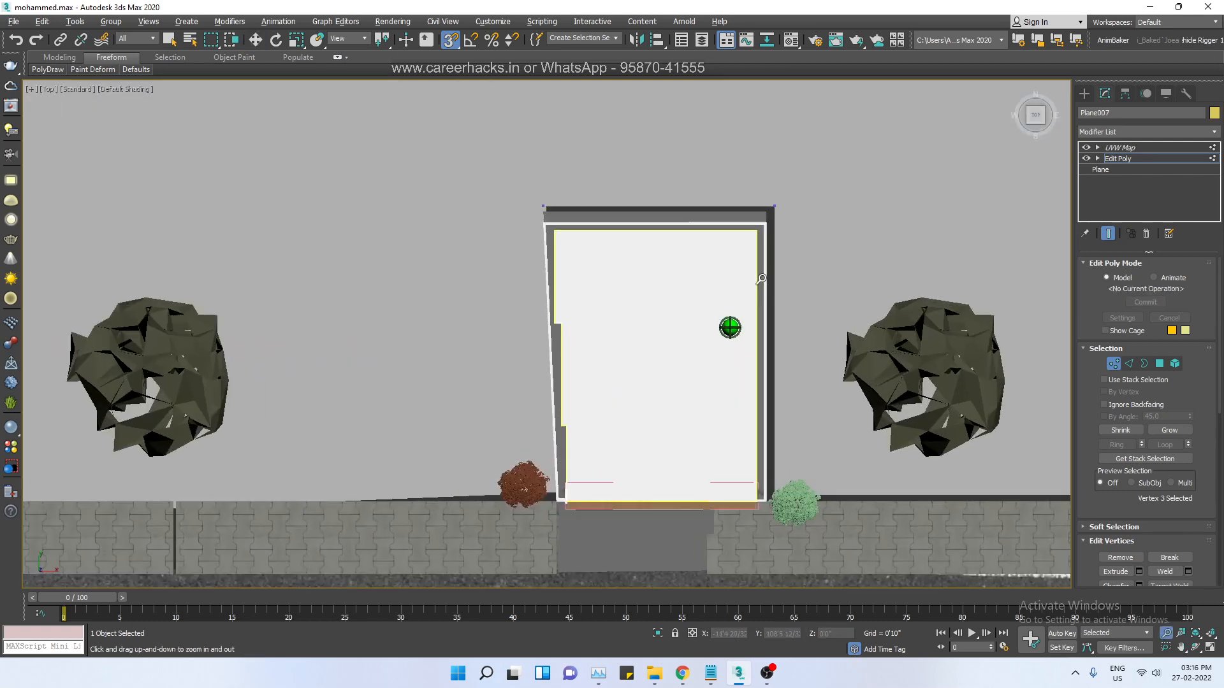
scroll(730, 328, "up", 2)
left_click(789, 171)
mouse_move(789, 170)
left_mouse_down()
mouse_move(774, 188)
mouse_move(788, 189)
left_mouse_up()
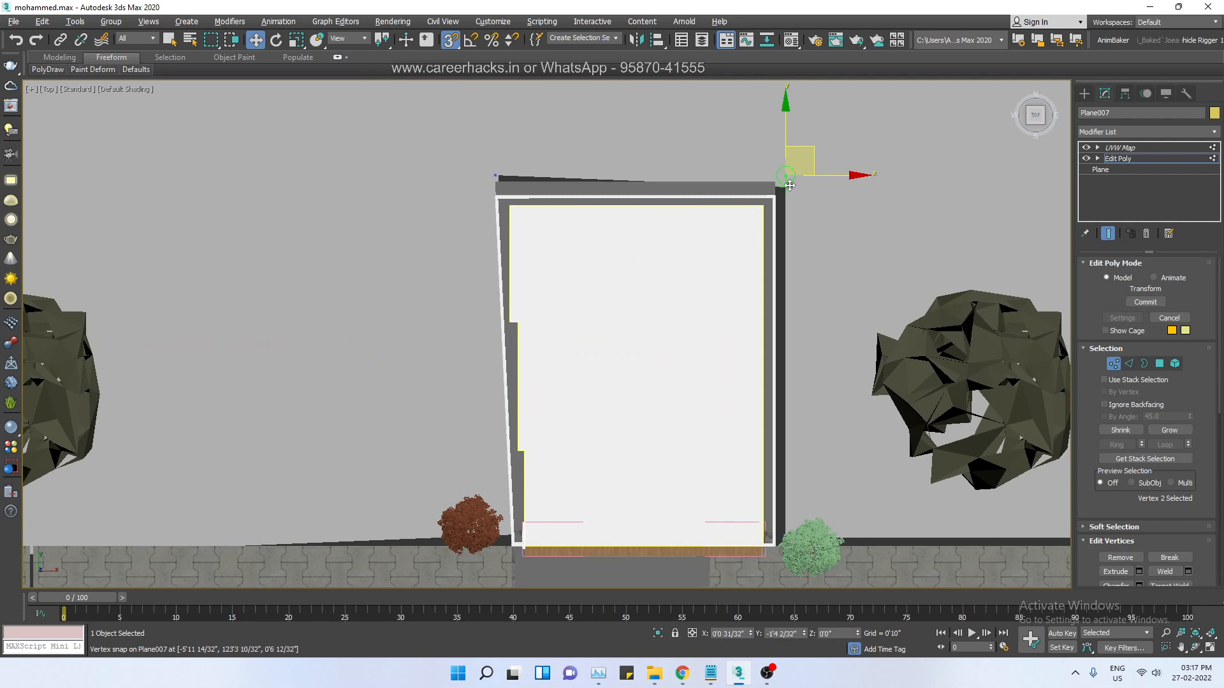
- Move the rear ground plane's lower-left vertex down to the building's back wall with snapping turned off, then restore snapping
left_click_drag(556, 159, 430, 203)
key("s")
left_click_drag(511, 148, 508, 167)
key("s")
left_click_drag(767, 169, 829, 208)
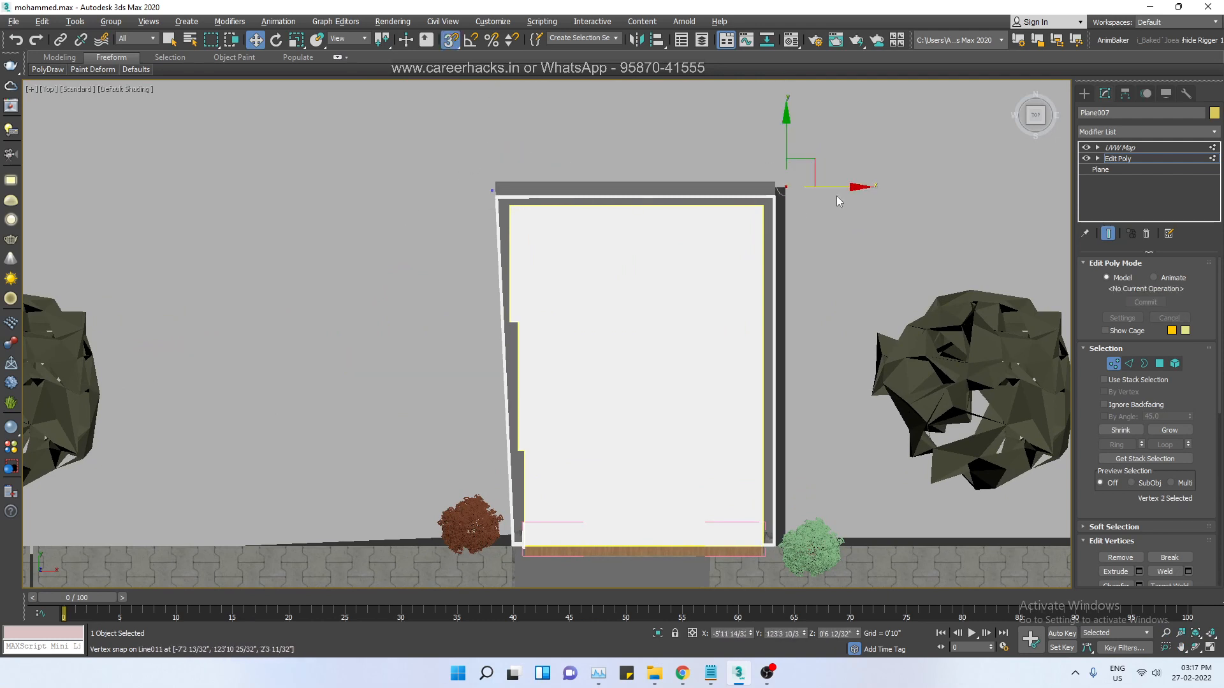
- Shift the ground plane right of the building along X to 46'8 31/32" so its edge meets the side wall
scroll(795, 429, "down", 3)
middle_click_drag(837, 430, 826, 355)
left_click(775, 457)
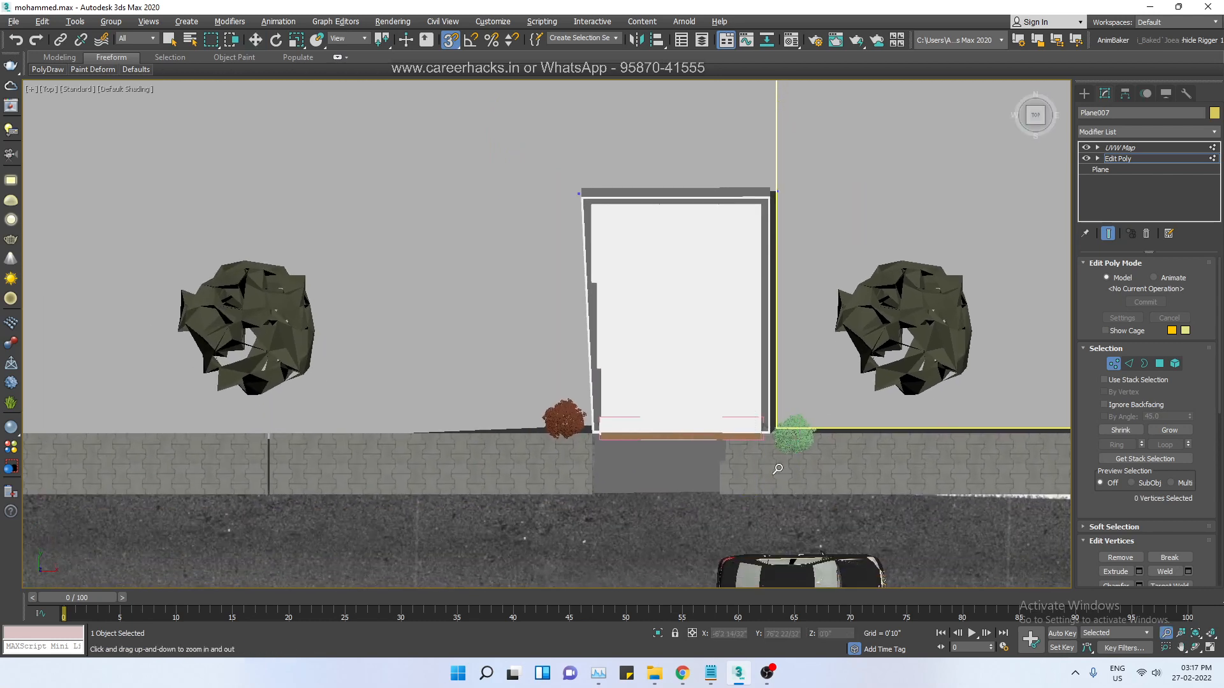
left_click_drag(777, 469, 806, 429)
right_click(806, 429)
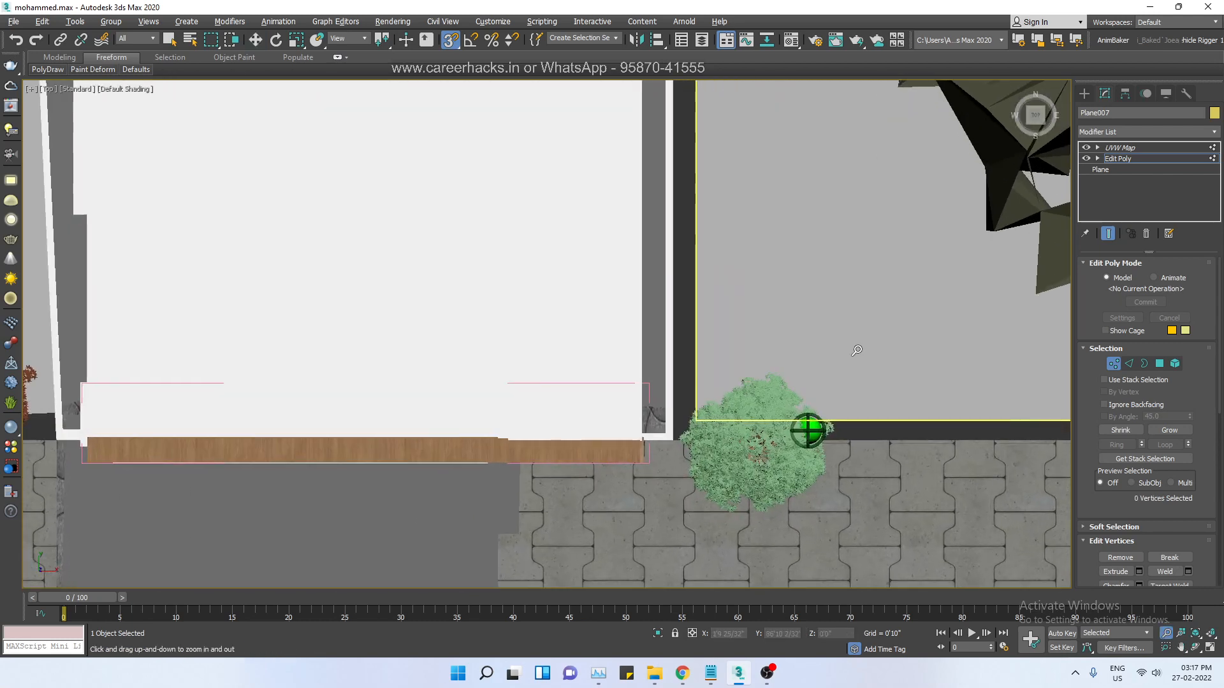
left_click(766, 290)
scroll(755, 265, "down", 3)
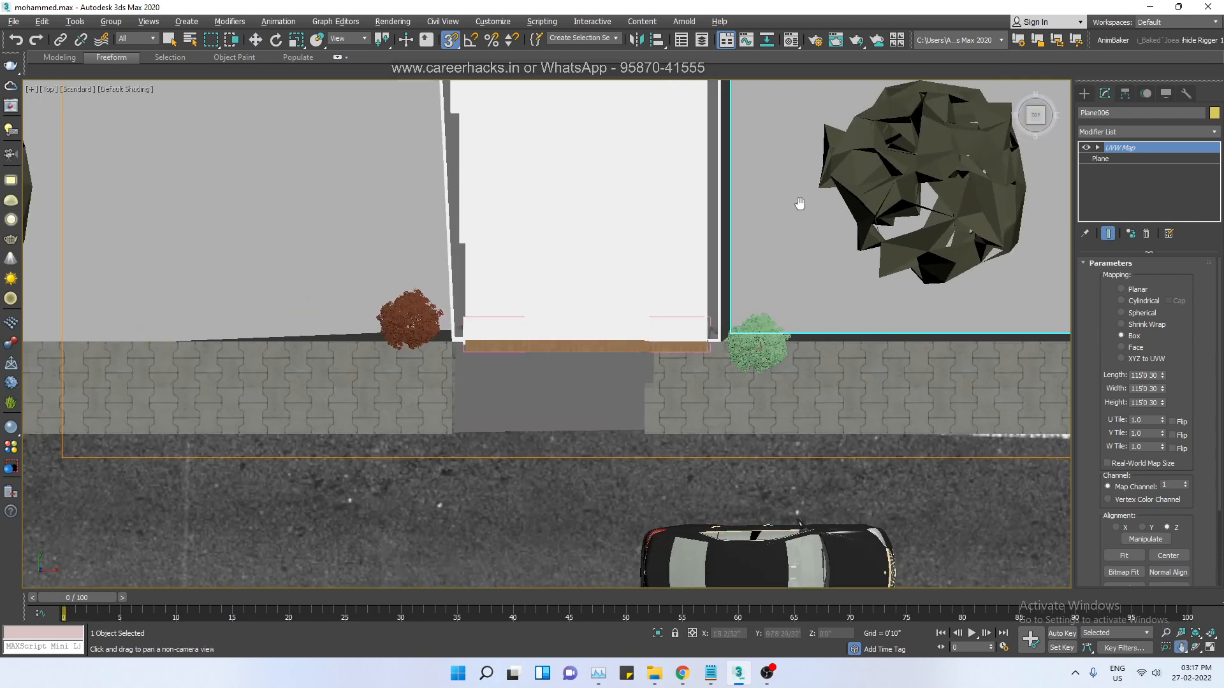
middle_click_drag(797, 200, 790, 429)
scroll(790, 429, "up", 2)
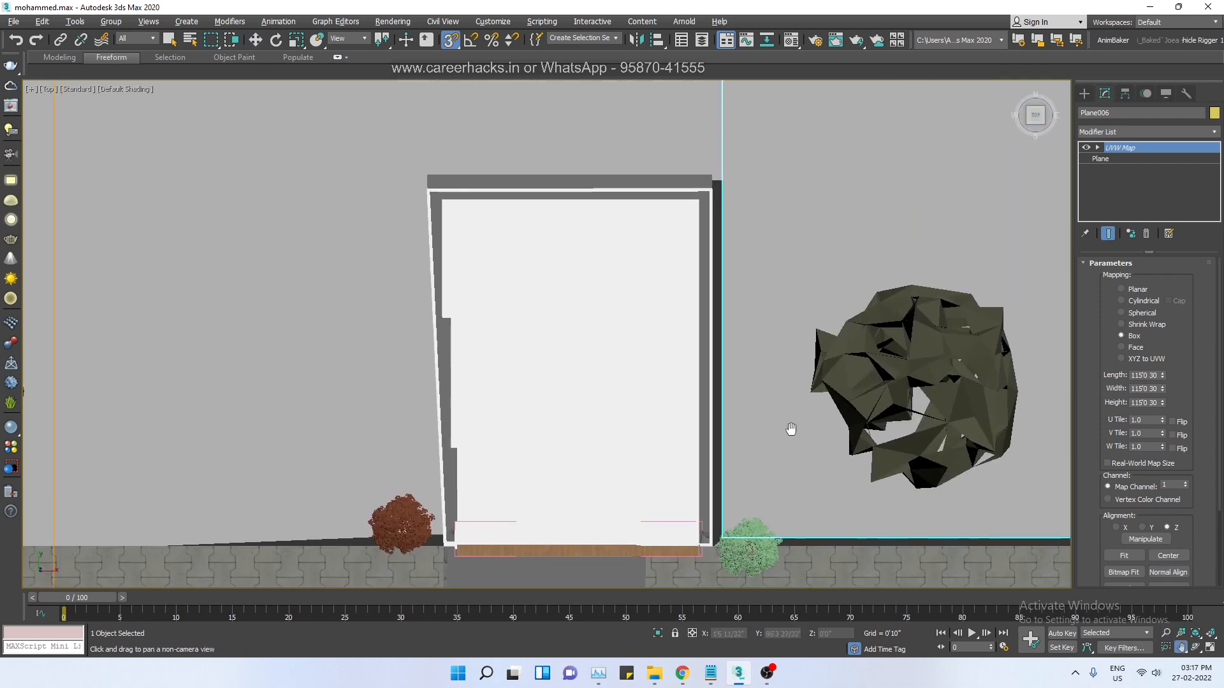
right_click(257, 42)
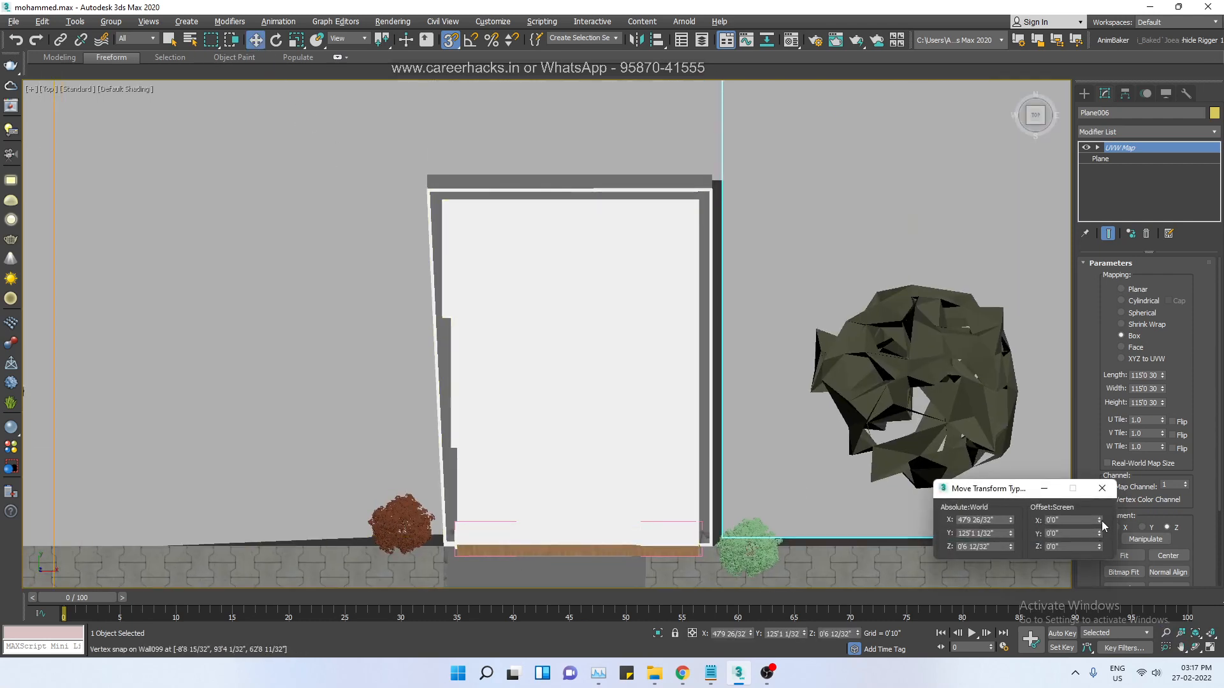
left_click_drag(1100, 521, 933, 534)
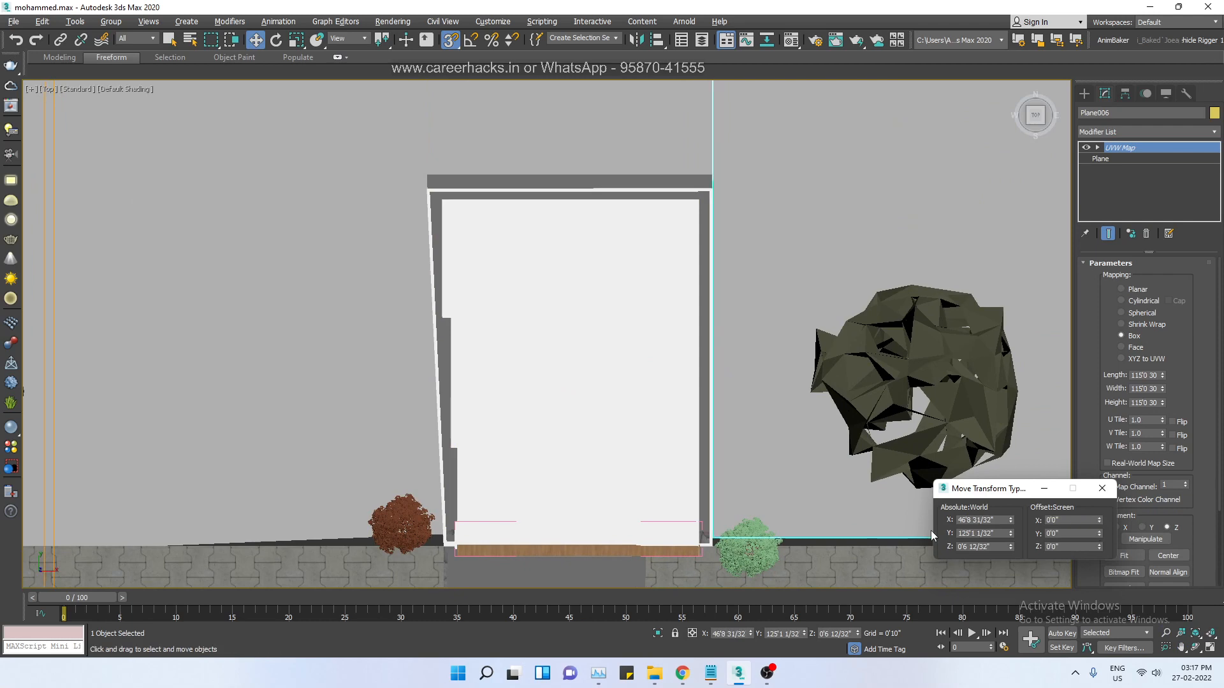
- Select the ground plane left of the building and add an Edit Poly modifier between Plane and UVW Map
left_click(344, 408)
middle_click_drag(566, 432, 565, 250)
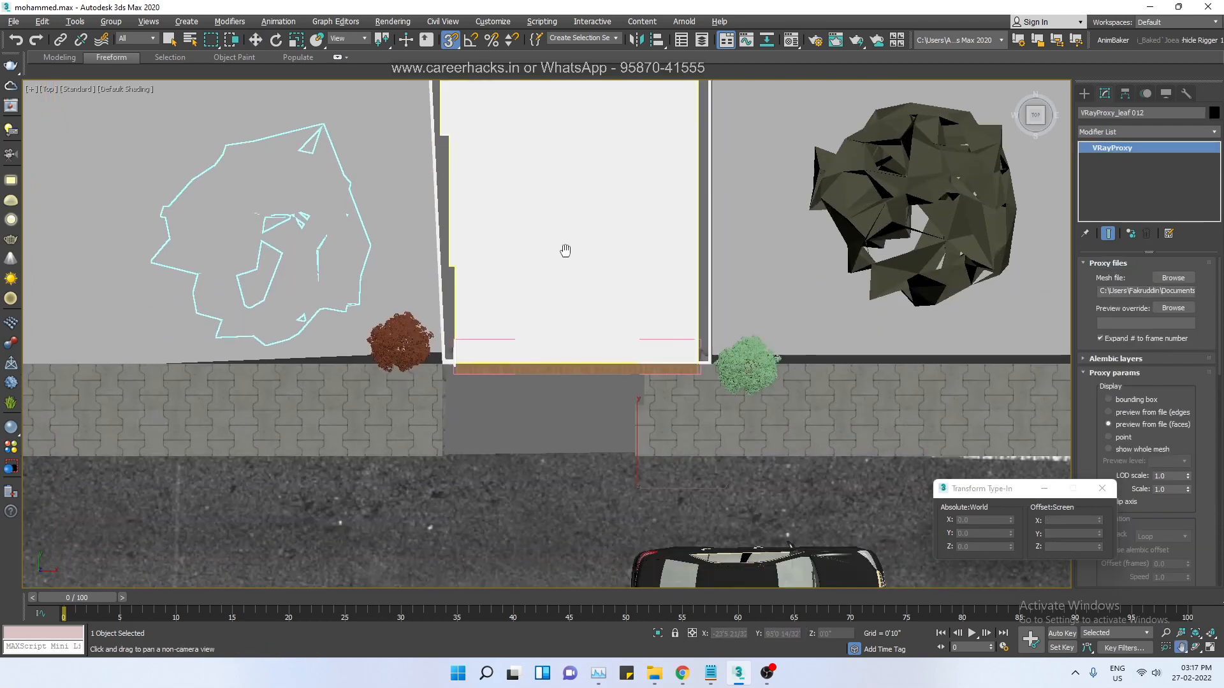
left_click(407, 376)
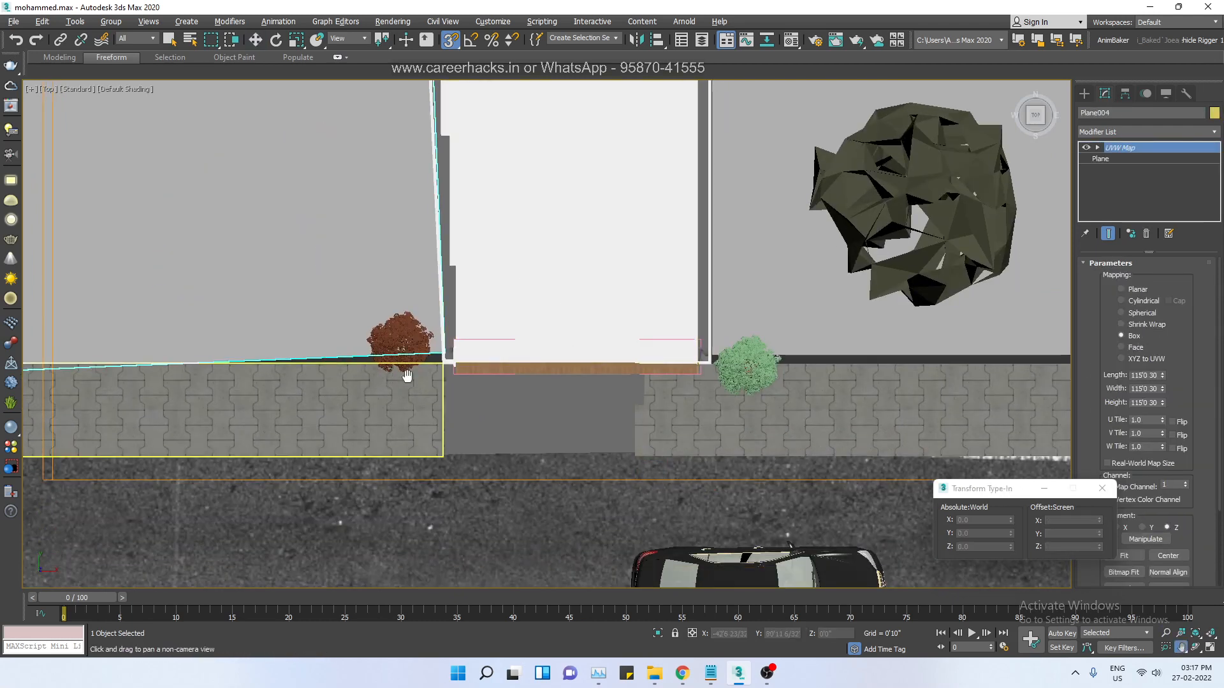
left_click_drag(406, 377, 526, 379)
left_click(1108, 158)
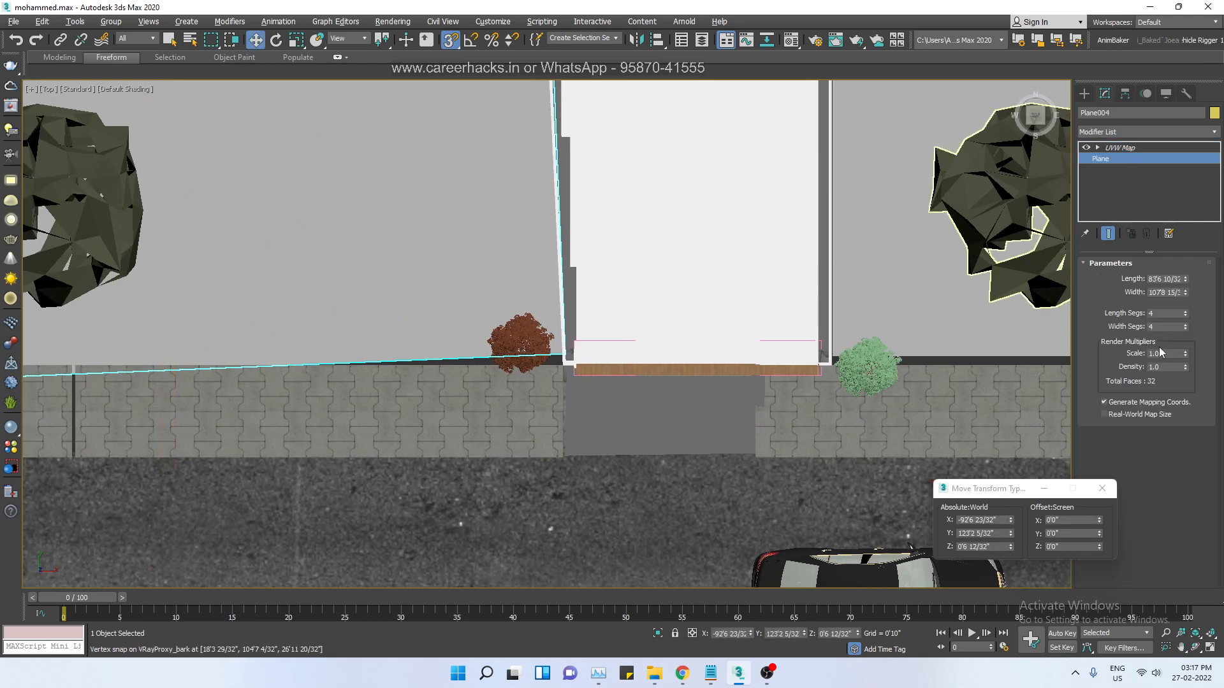
left_click(1143, 130)
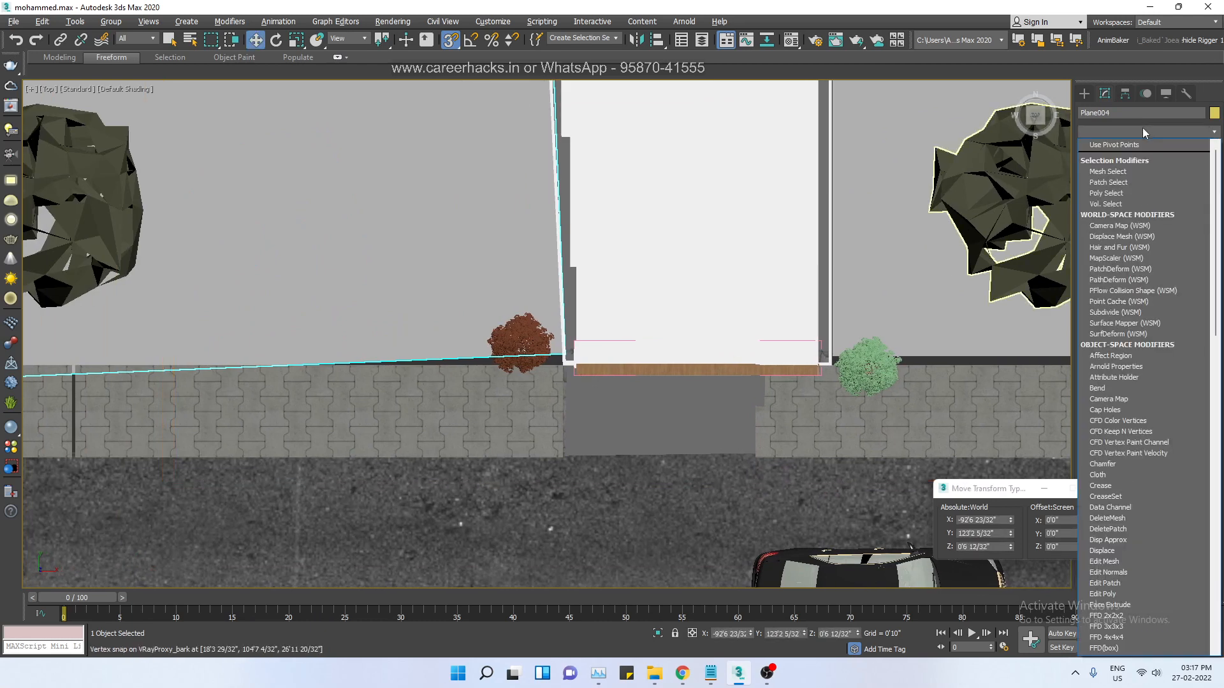
key("e")
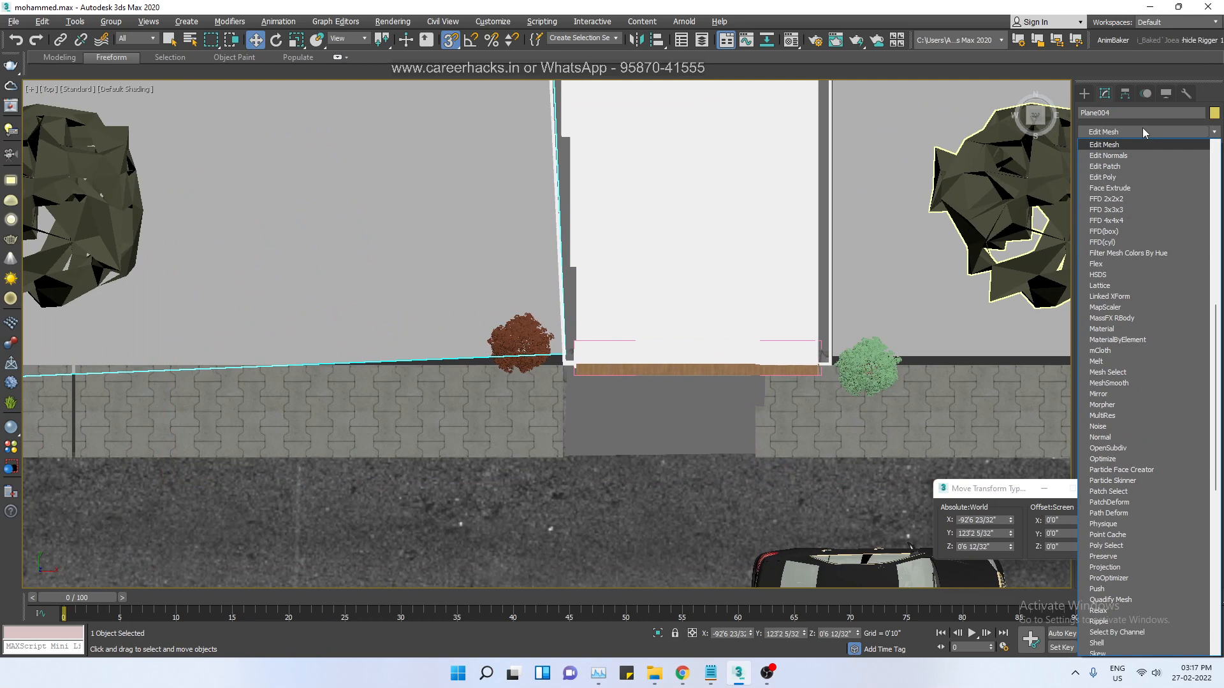
left_click(1147, 179)
- Snap the left ground plane's front vertex beside the building to the wall corner at the pavement edge and leave vertex editing
left_click_drag(460, 299, 569, 386)
scroll(574, 360, "up", 4)
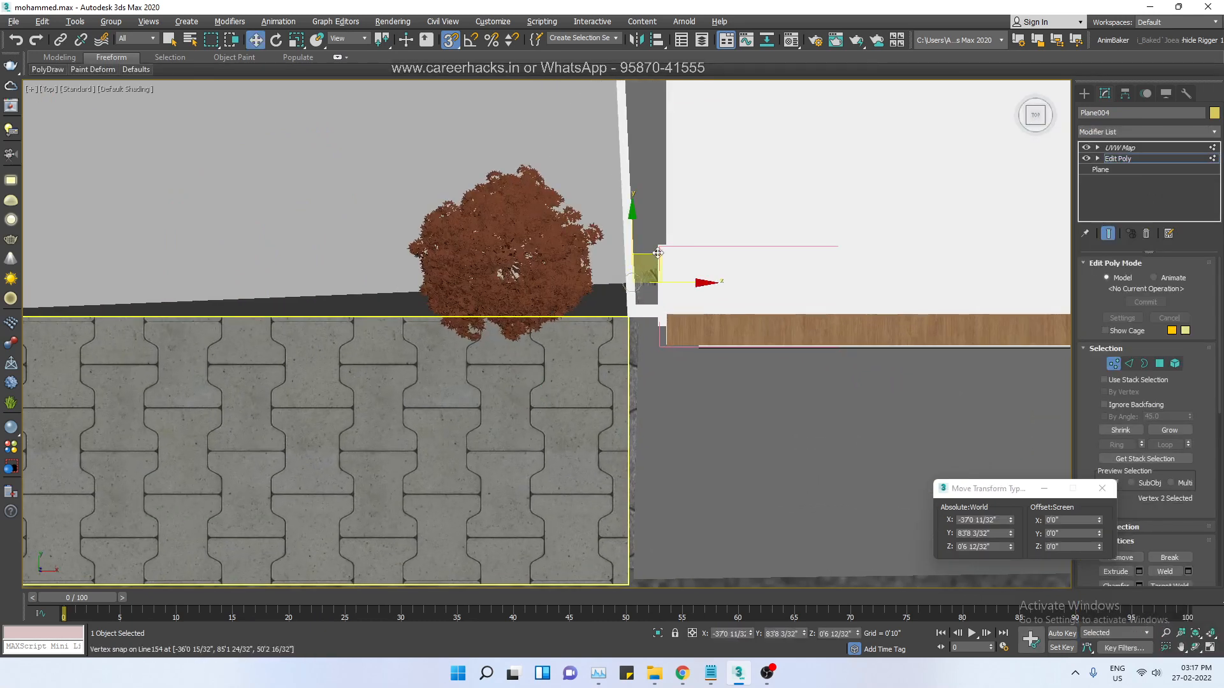
key("alt+z")
scroll(676, 354, "down", 5)
middle_click_drag(734, 412, 316, 475)
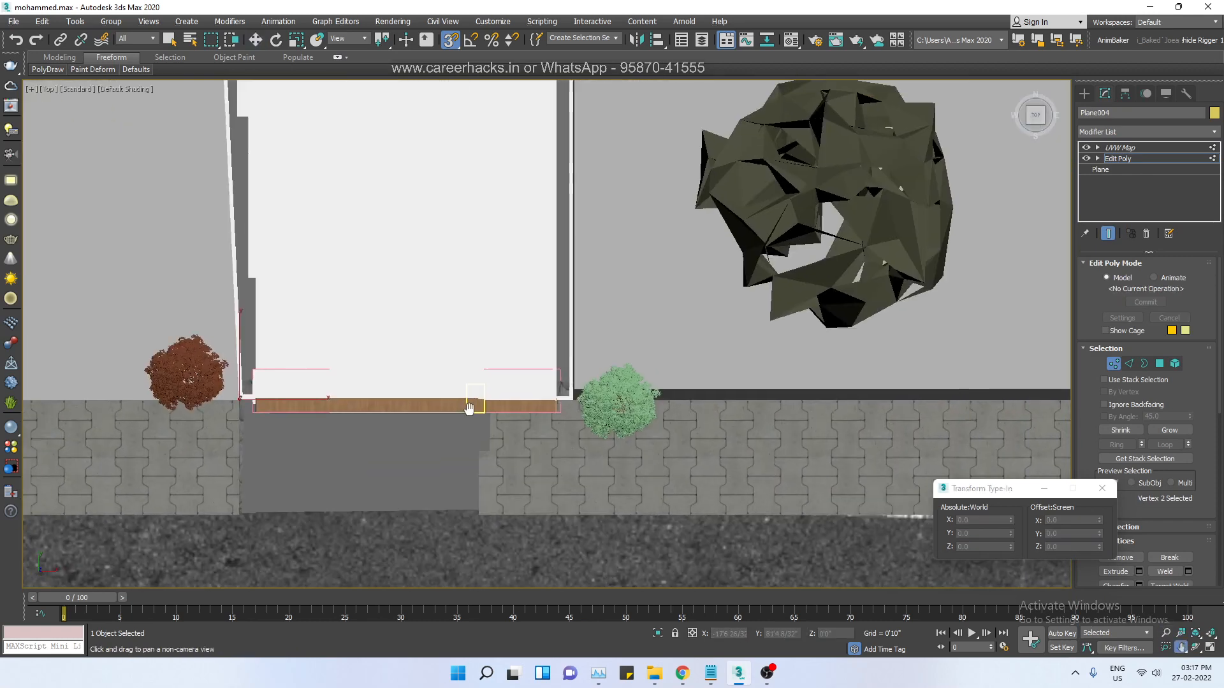
key("w")
left_click(1122, 159)
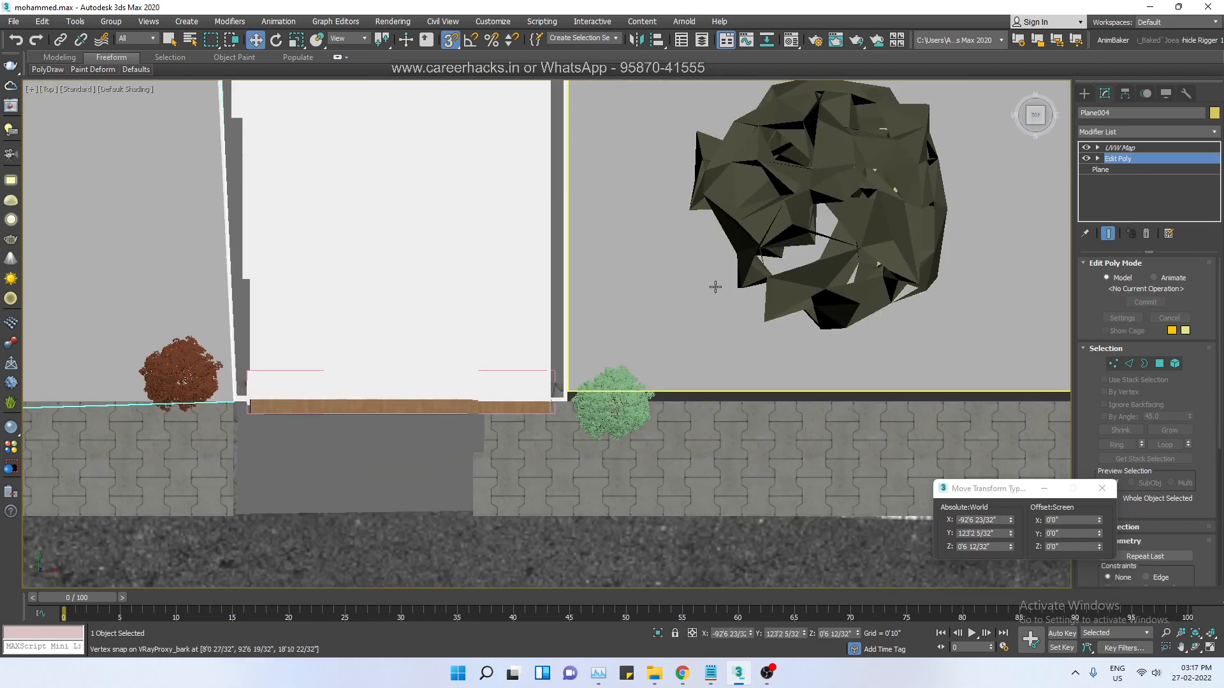
- Select the ground plane right of the building and add an Edit Poly modifier between Plane and UVW Map
left_click(969, 255)
left_click(1142, 160)
right_click(1186, 328)
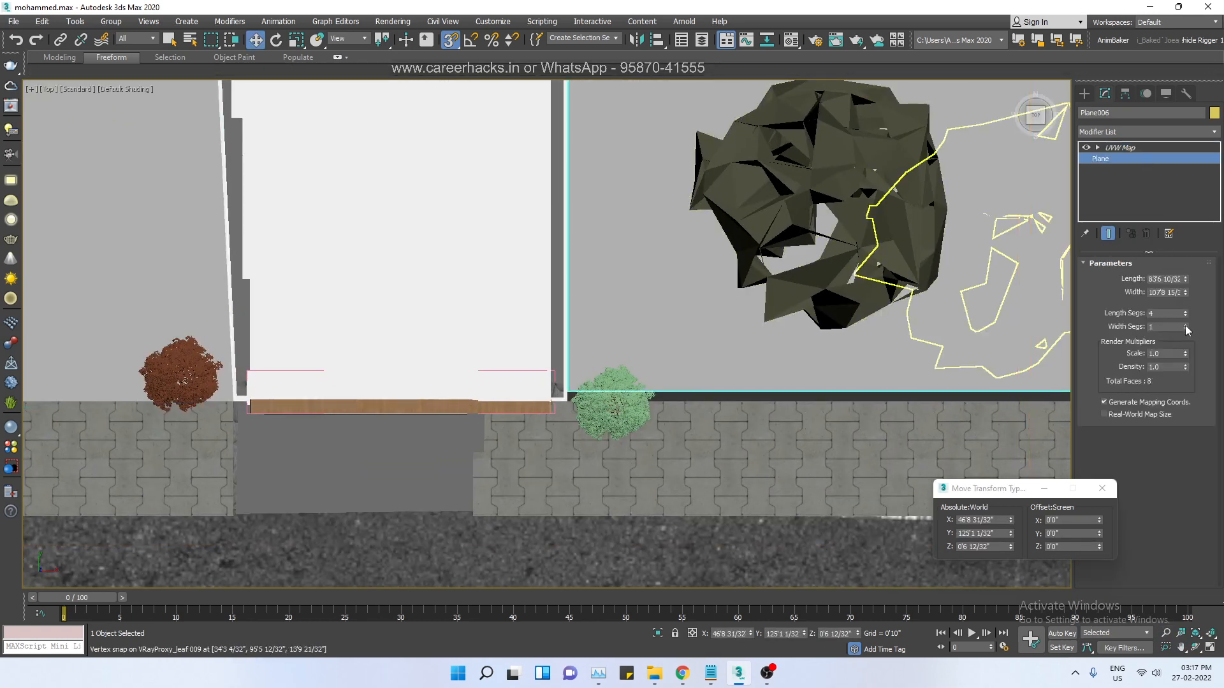
right_click(1184, 308)
left_click(1096, 302)
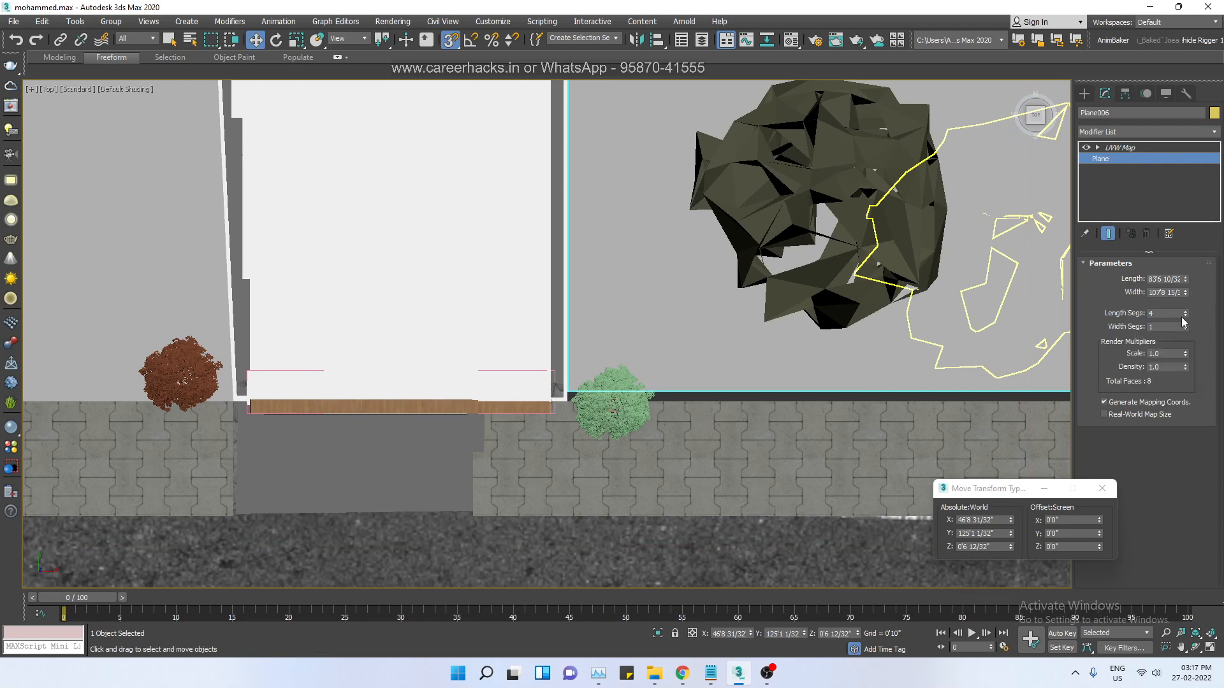
left_click(1138, 130)
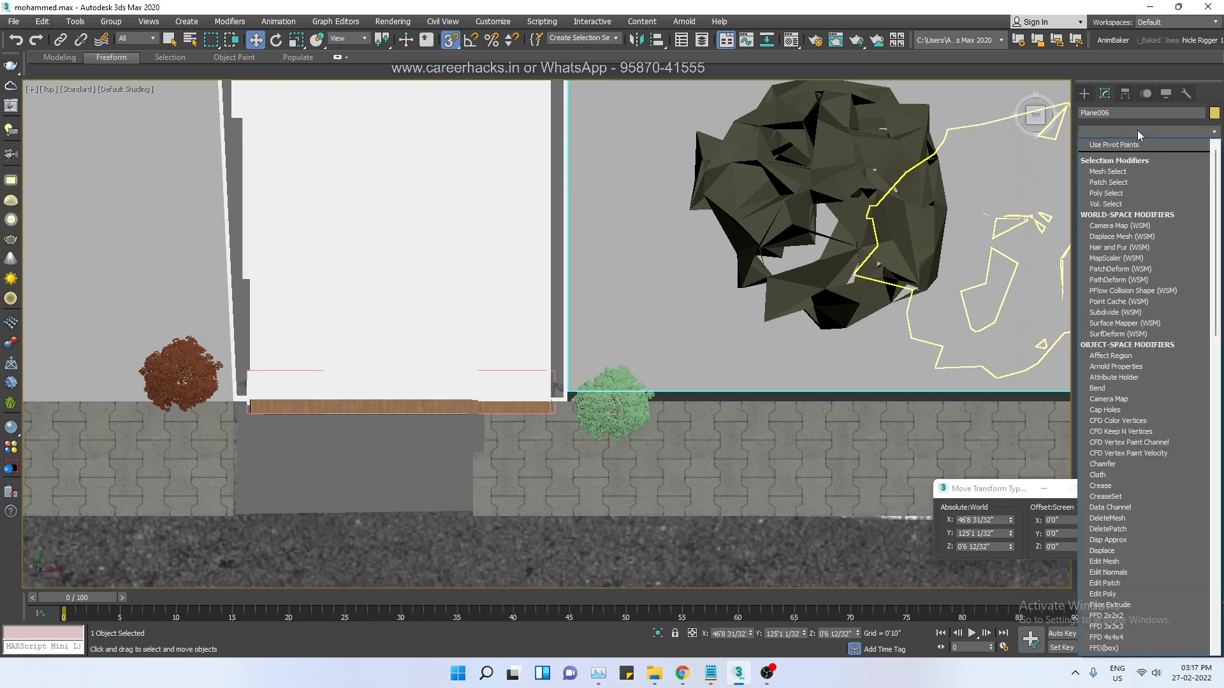
key("e")
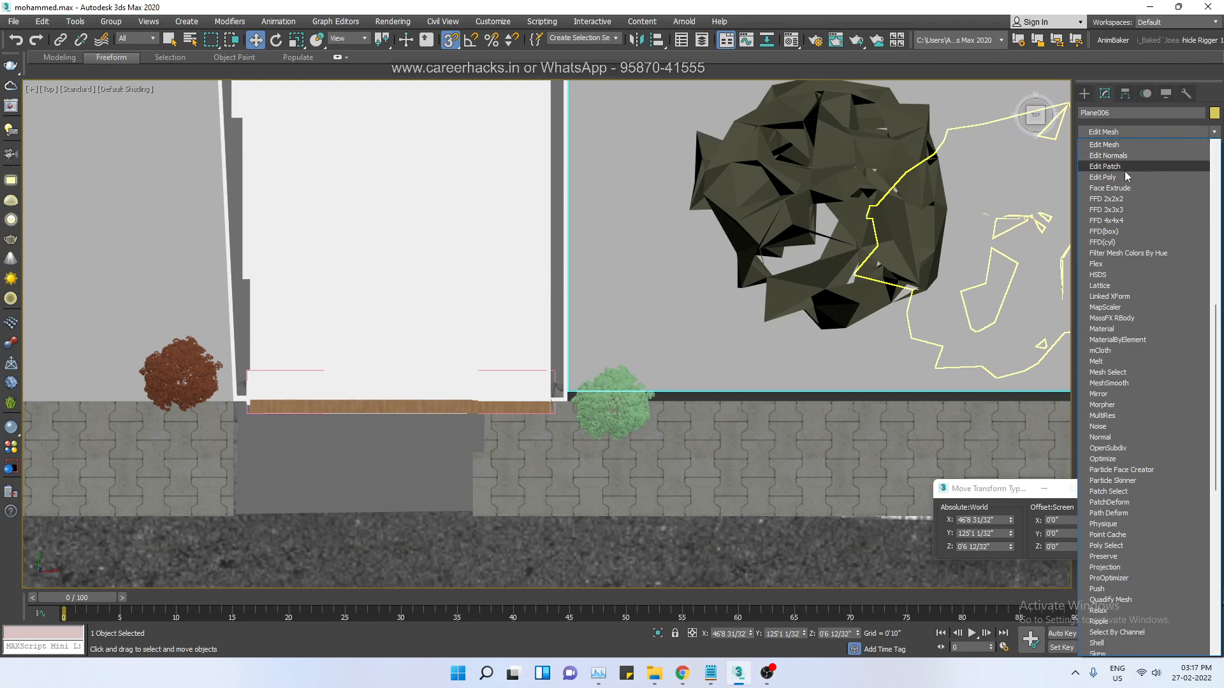
left_click(1109, 178)
- Snap the right ground plane's front vertex beside the building to the boundary wall corner at the pavement
key("1")
left_click_drag(520, 328, 616, 440)
scroll(542, 402, "up", 6)
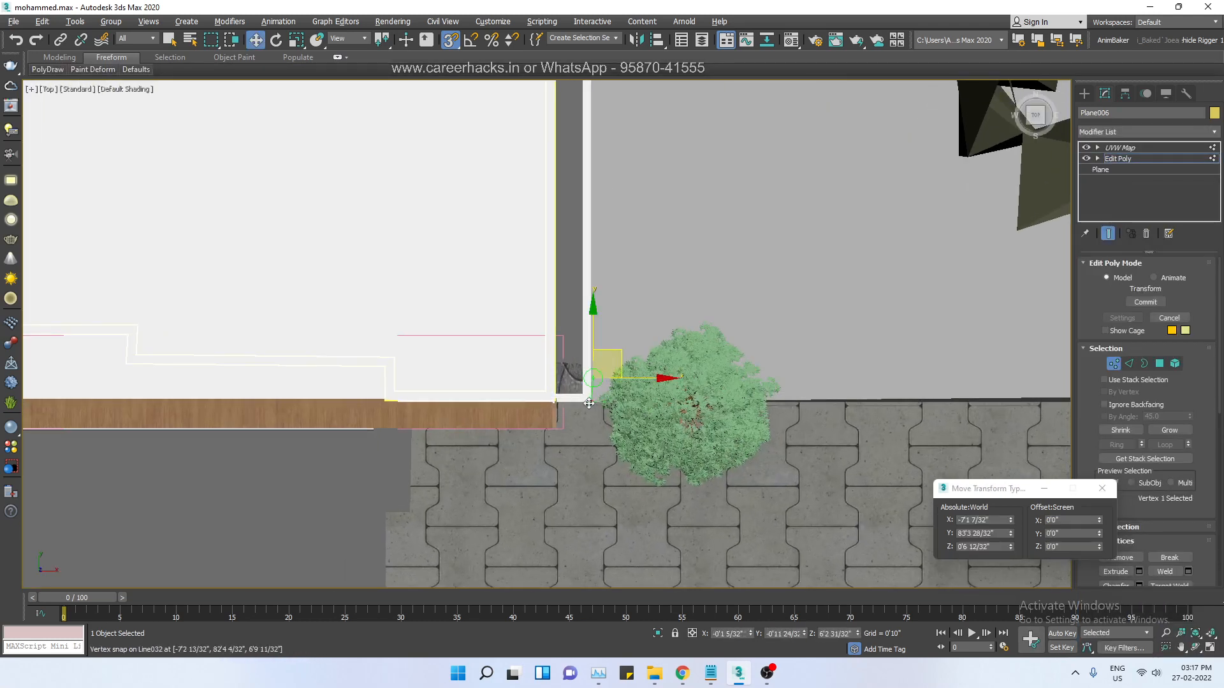
scroll(615, 349, "down", 8)
- Snap the right ground plane's outer front vertex to the far corner of the pavement and leave vertex editing
left_click_drag(986, 385, 675, 396)
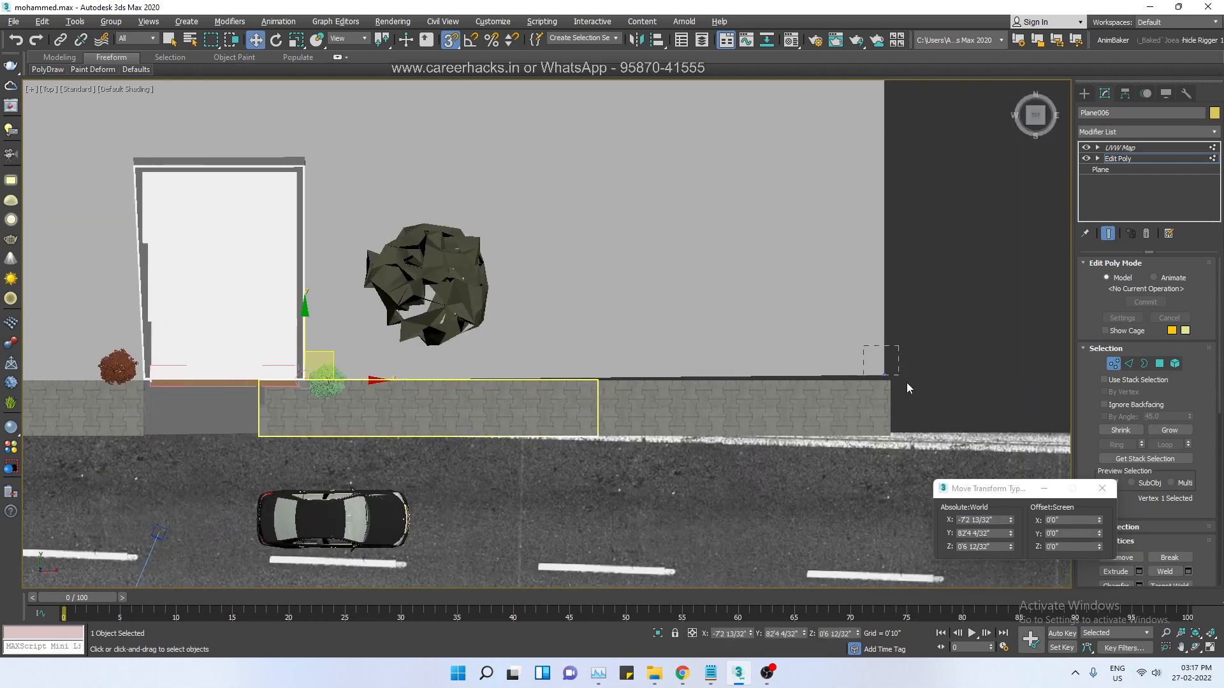
key("w")
left_click(885, 375, "ctrl")
left_click_drag(912, 351, 890, 380)
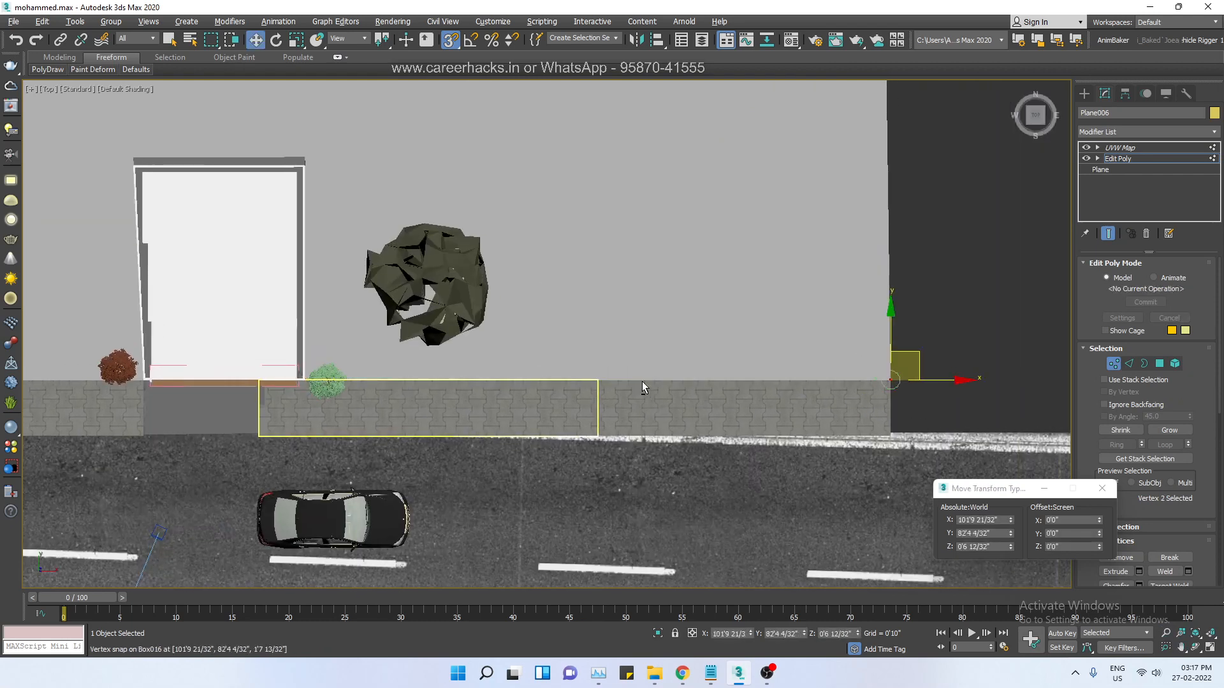
middle_click_drag(85, 459, 460, 448)
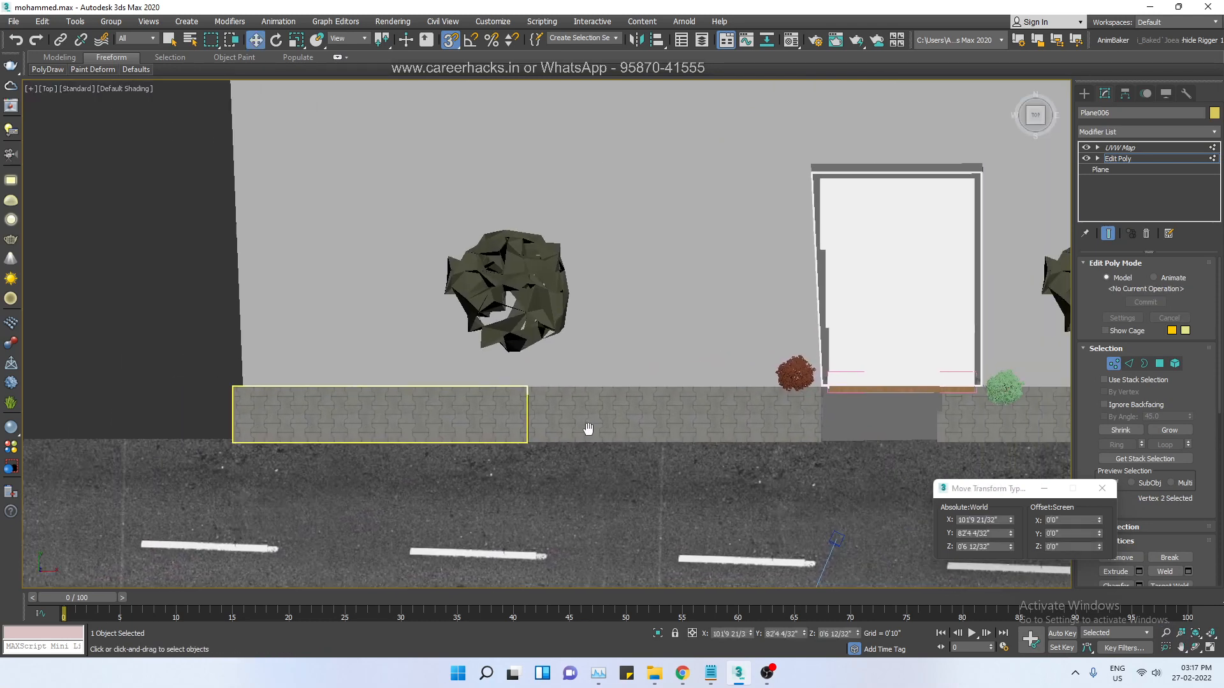
left_click(1124, 159)
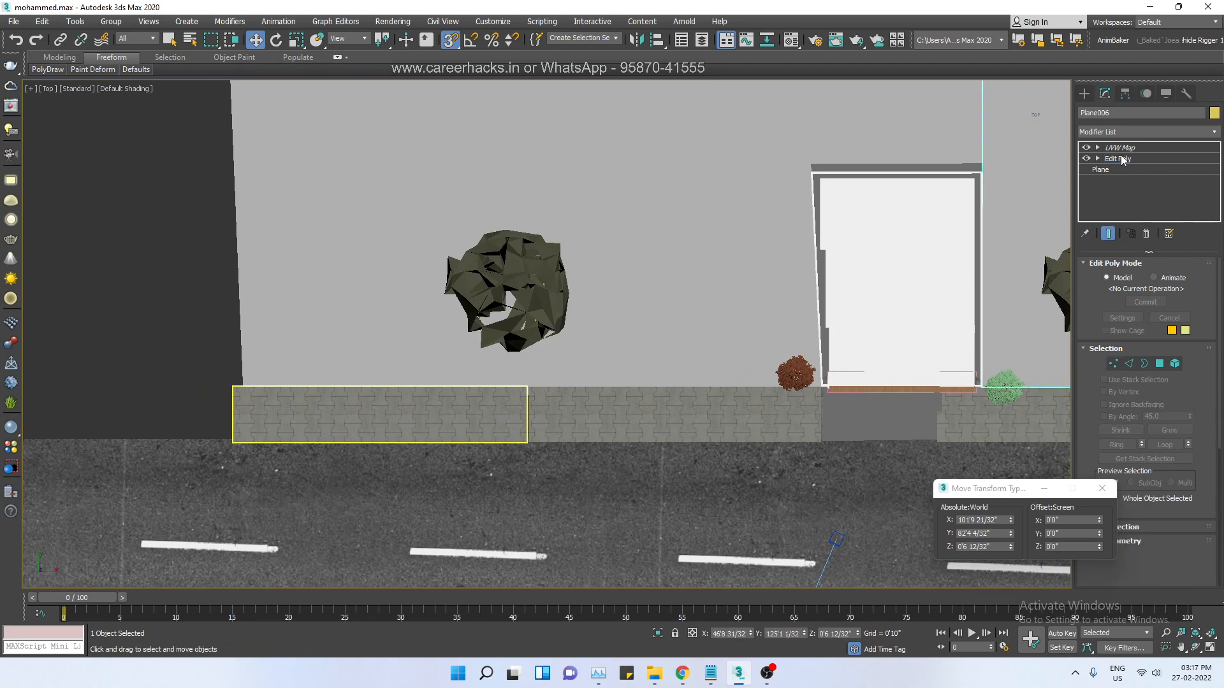
- Inspect the ground around the building in Perspective view, then select and zoom to the green tree beside the boundary wall
left_click(190, 261)
middle_click_drag(510, 406, 645, 336, "alt")
key("p")
key("z")
middle_click_drag(485, 300, 612, 418, "ctrl+alt")
scroll(610, 419, "up", 10)
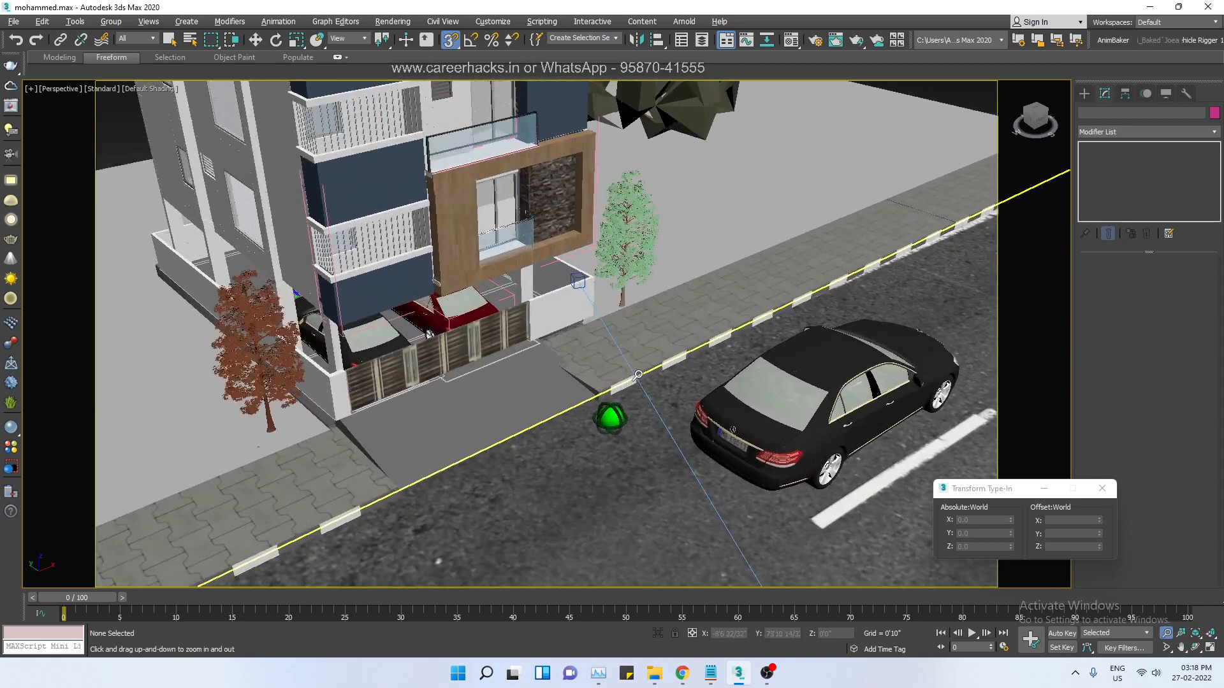
middle_click_drag(511, 381, 561, 325, "alt")
left_click(619, 221)
key("z")
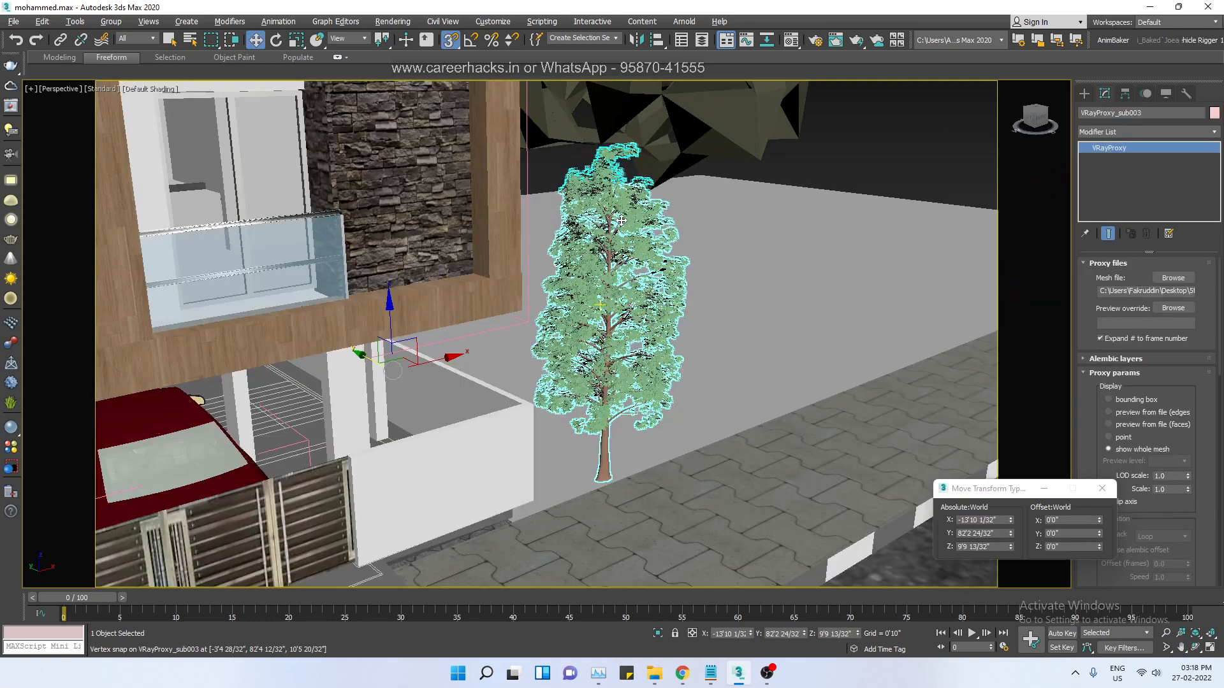
- Inspect the green tree beside the boundary wall, return to the VRayCam001 view and clear the selection
middle_click_drag(620, 408, 574, 366, "alt")
scroll(548, 369, "down", 2)
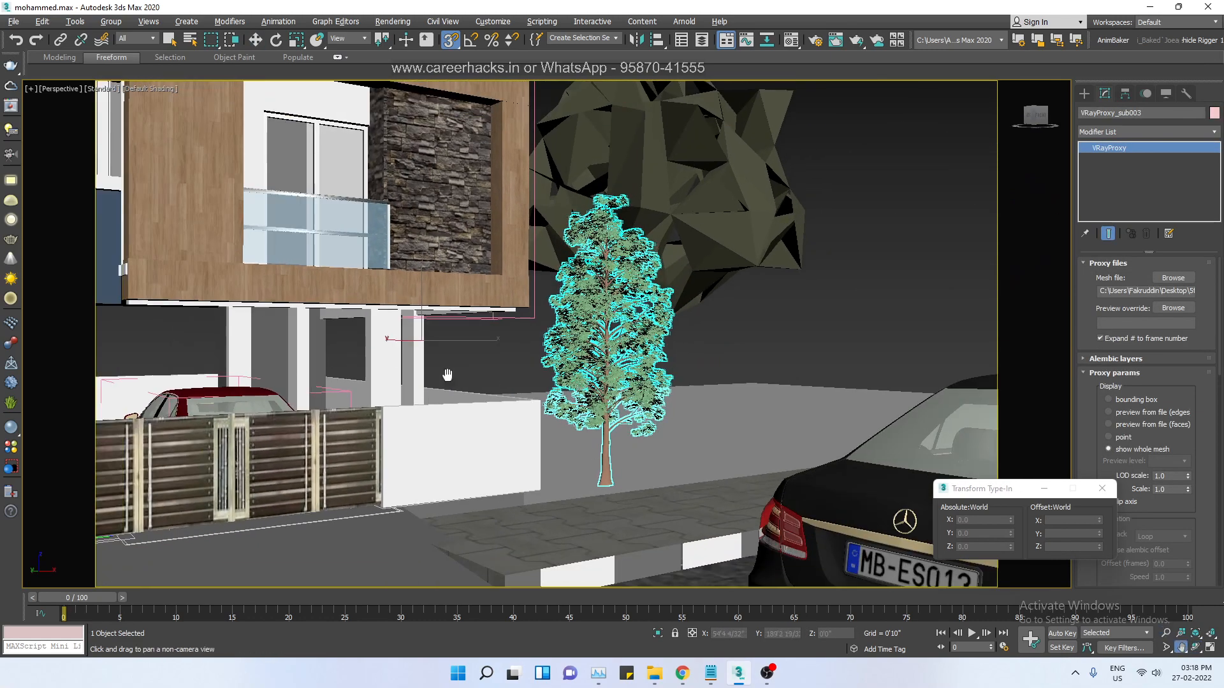
middle_click_drag(448, 374, 661, 455)
key("w")
key("c")
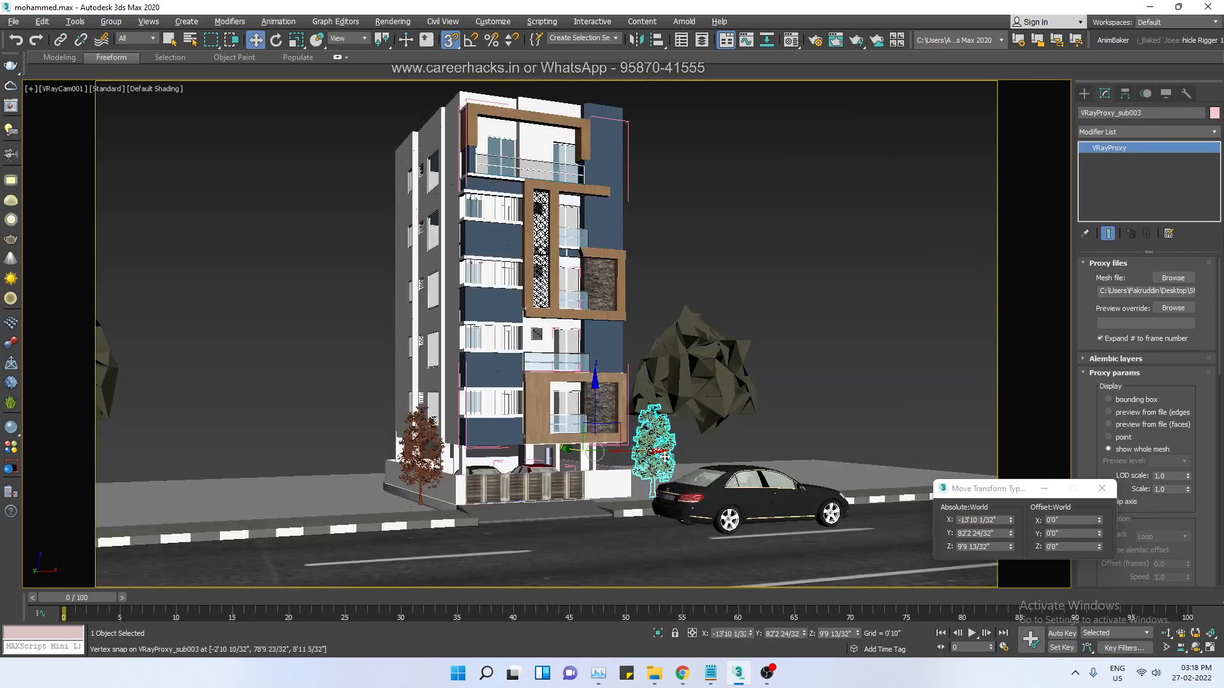
left_click(776, 270)
- Create a VRaySun in Top view from beyond the road's front right towards the building entrance, replacing the environment map with V-Ray Sky
key("t")
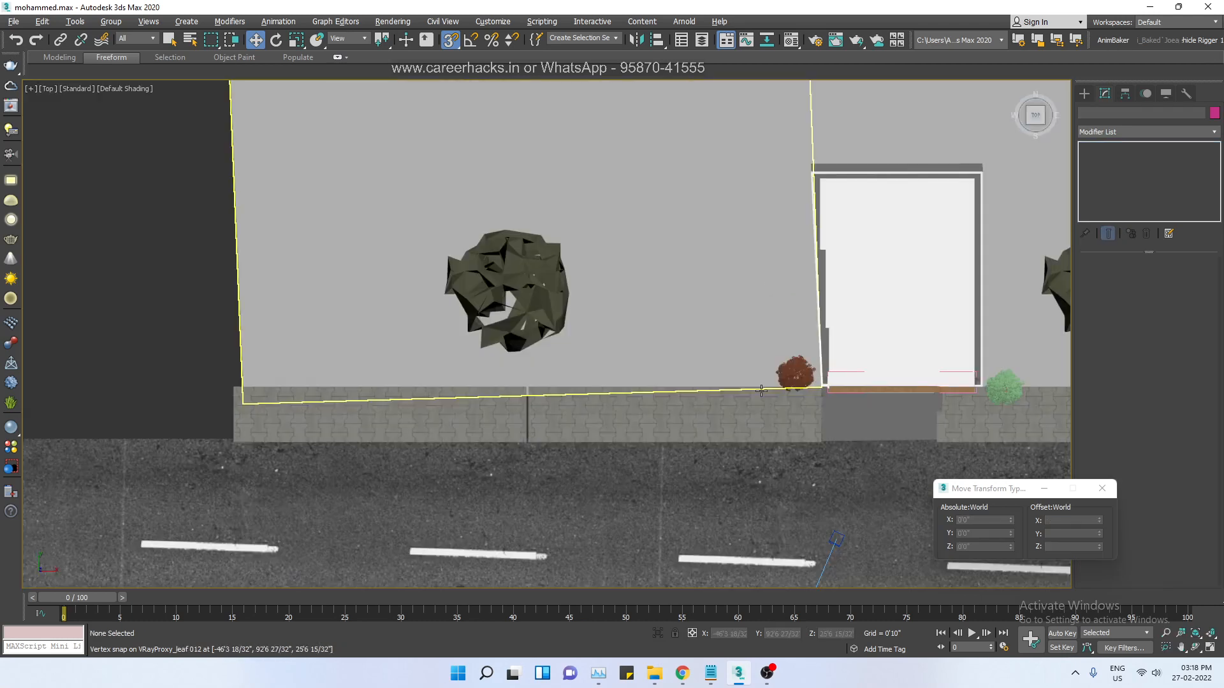
scroll(769, 418, "down", 6)
middle_click_drag(788, 482, 727, 458)
left_click(1083, 94)
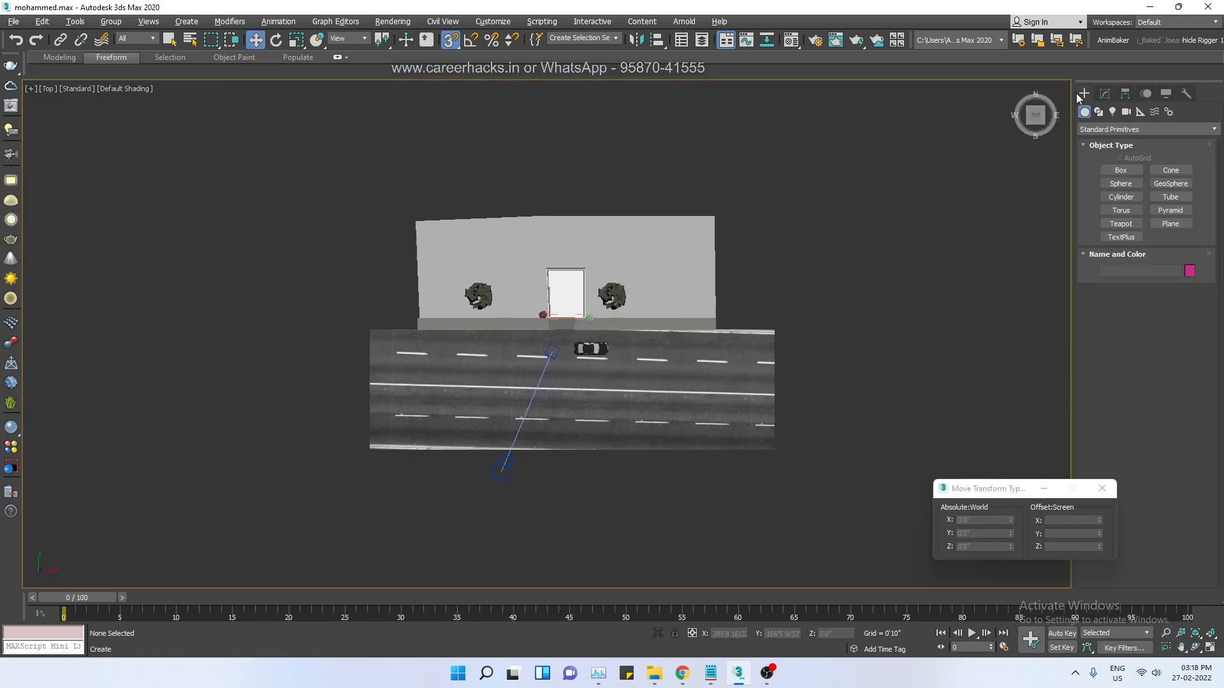
left_click(1113, 111)
left_click(1122, 129)
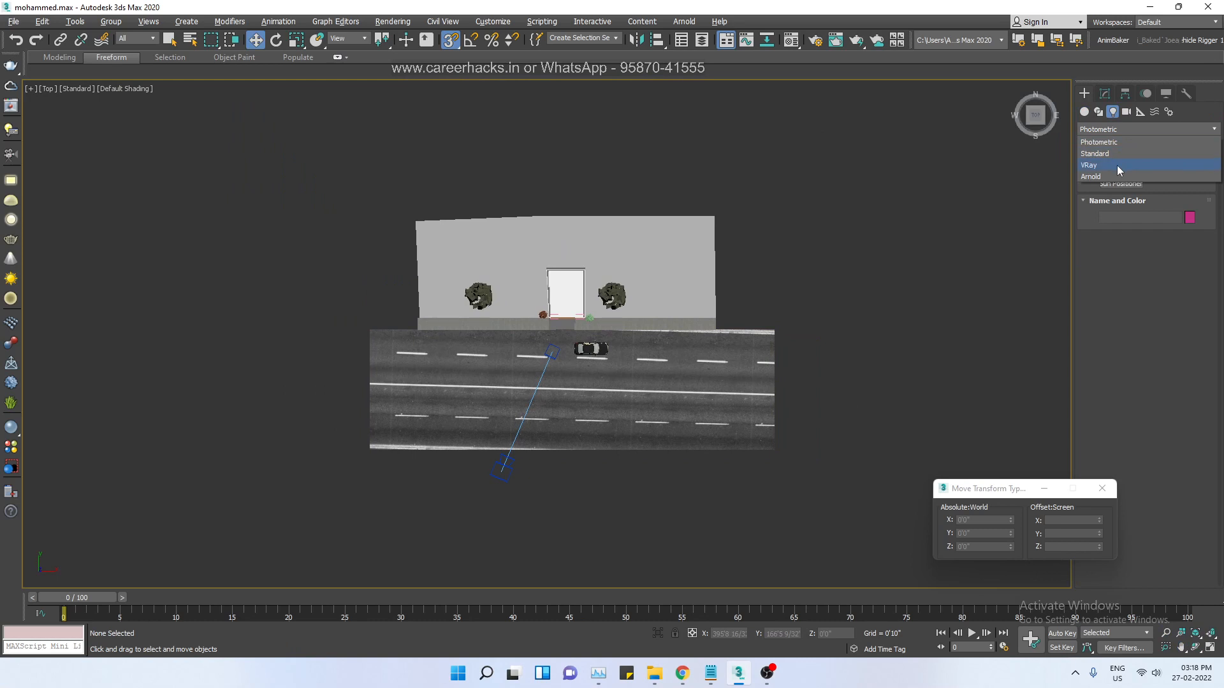
left_click(1117, 166)
left_click(1171, 184)
left_click_drag(784, 513, 671, 392)
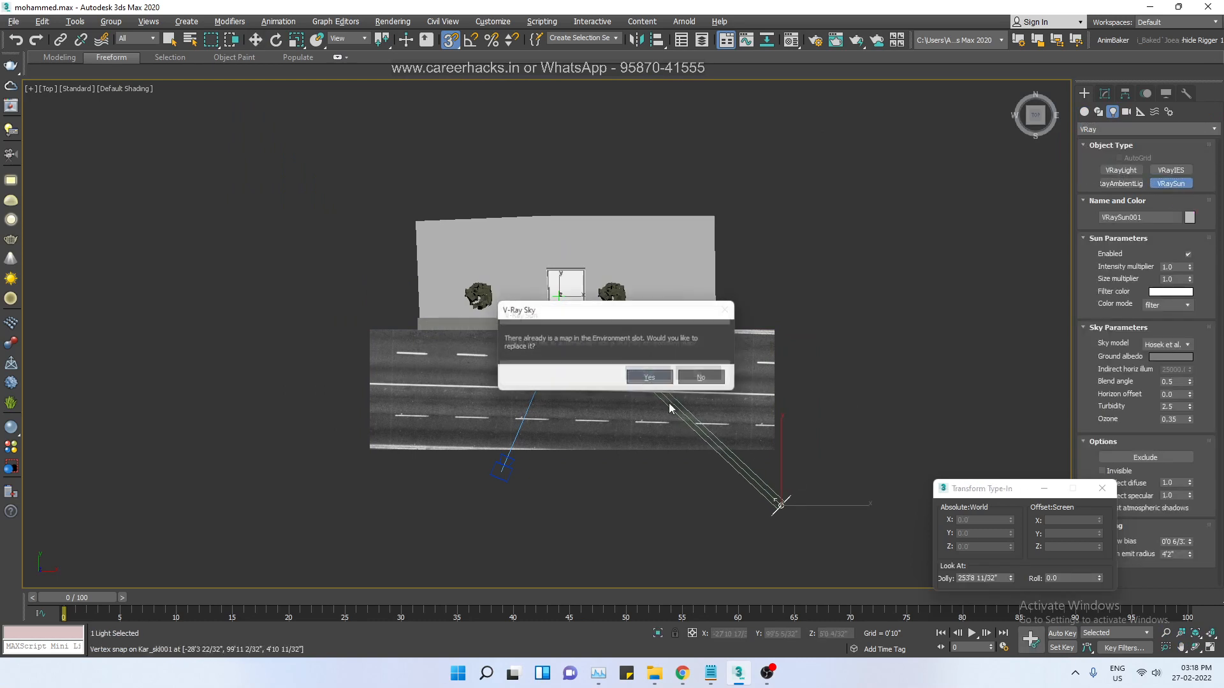
left_click(651, 374)
- Turn snapping off and move the sun in Top view to about X 195'5", Y -40'2"
key("w")
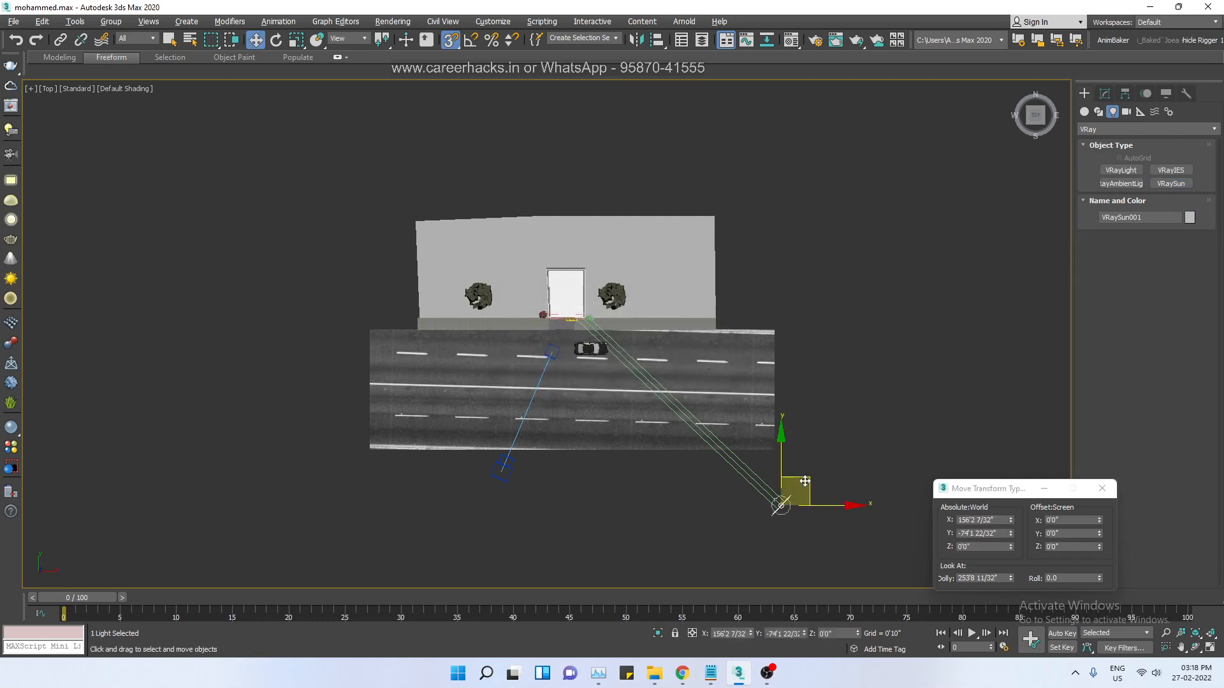
scroll(815, 478, "up", 4)
key("s")
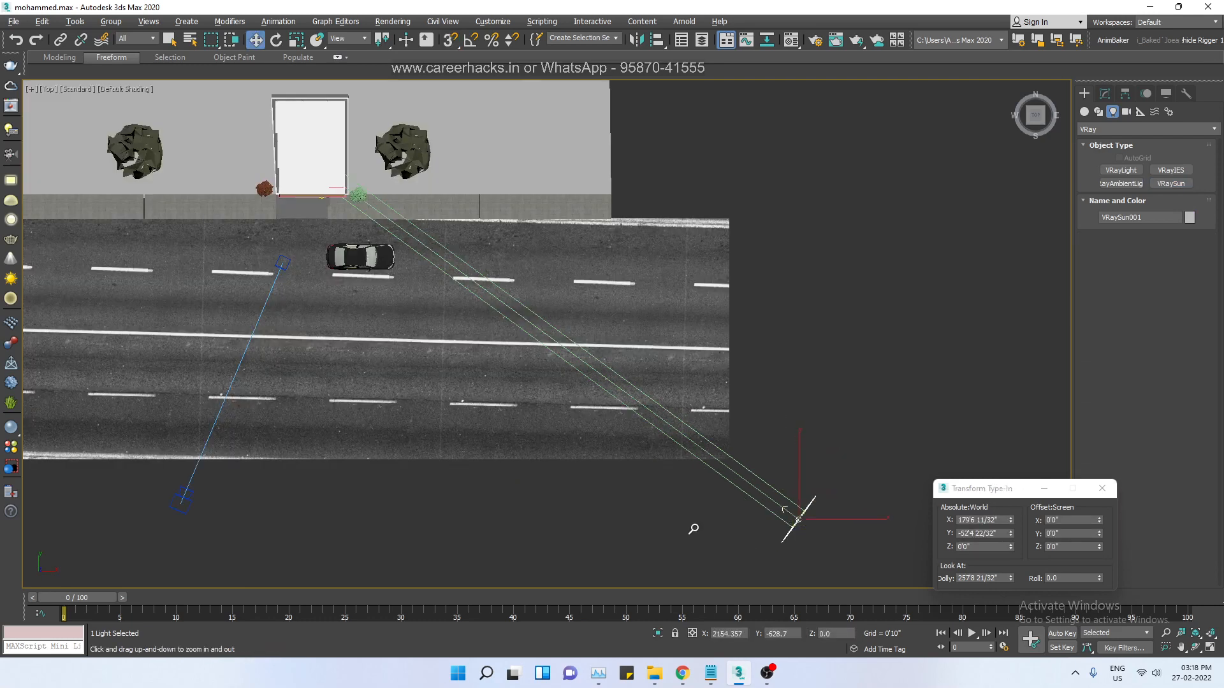
scroll(730, 507, "down", 3)
left_click_drag(791, 480, 806, 468)
- Raise the sun in Front view to a height of about 210'5"
key("f")
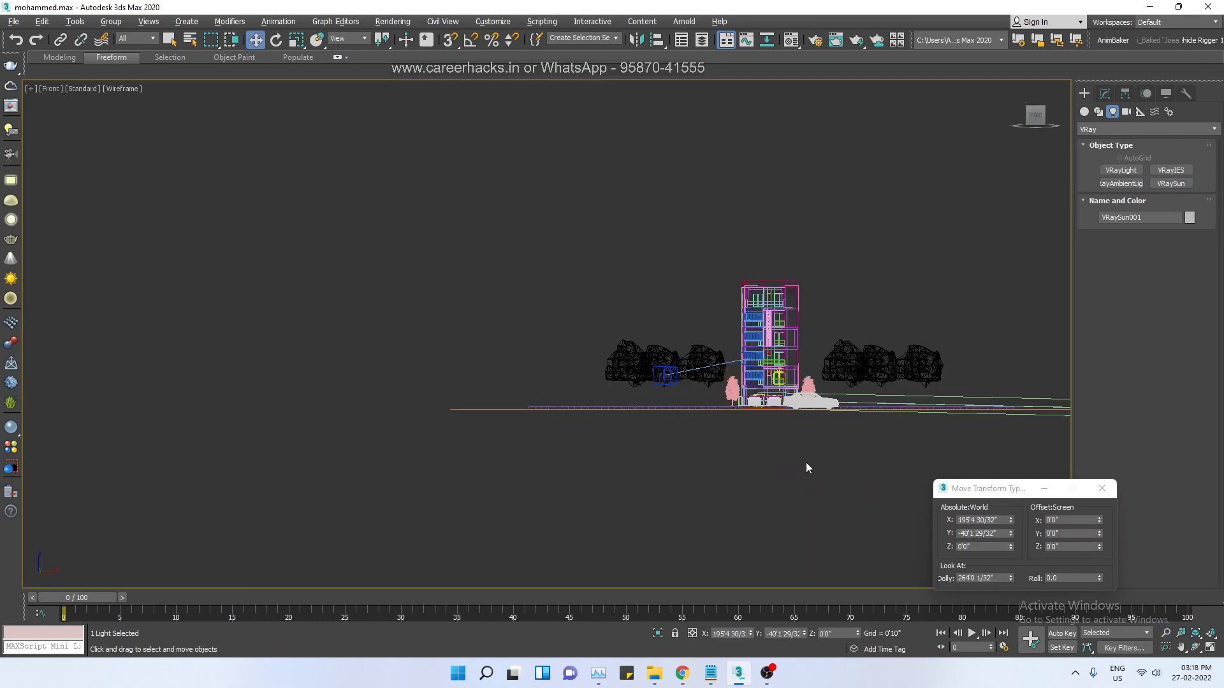
scroll(950, 434, "down", 2)
middle_click_drag(950, 434, 644, 419)
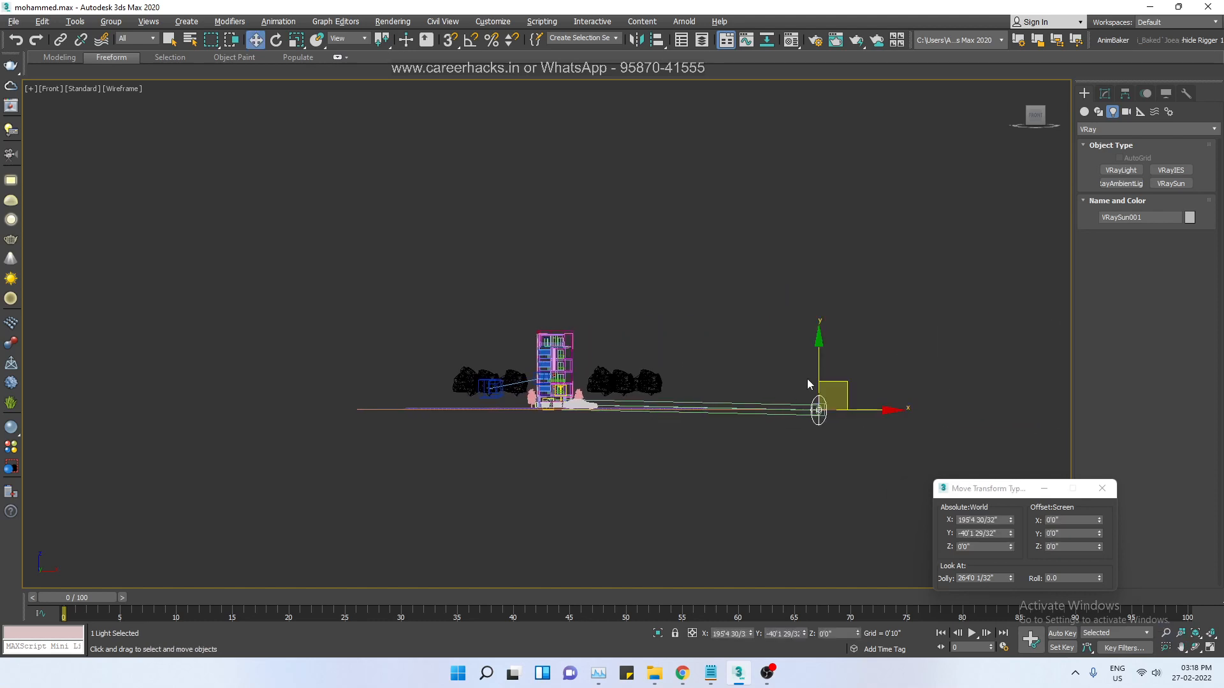
left_click_drag(807, 384, 822, 109)
middle_click_drag(519, 355, 714, 481)
scroll(736, 510, "up", 4)
- Truck and orbit VRayCam001 so it views the whole building from a lower angle near street level
key("c")
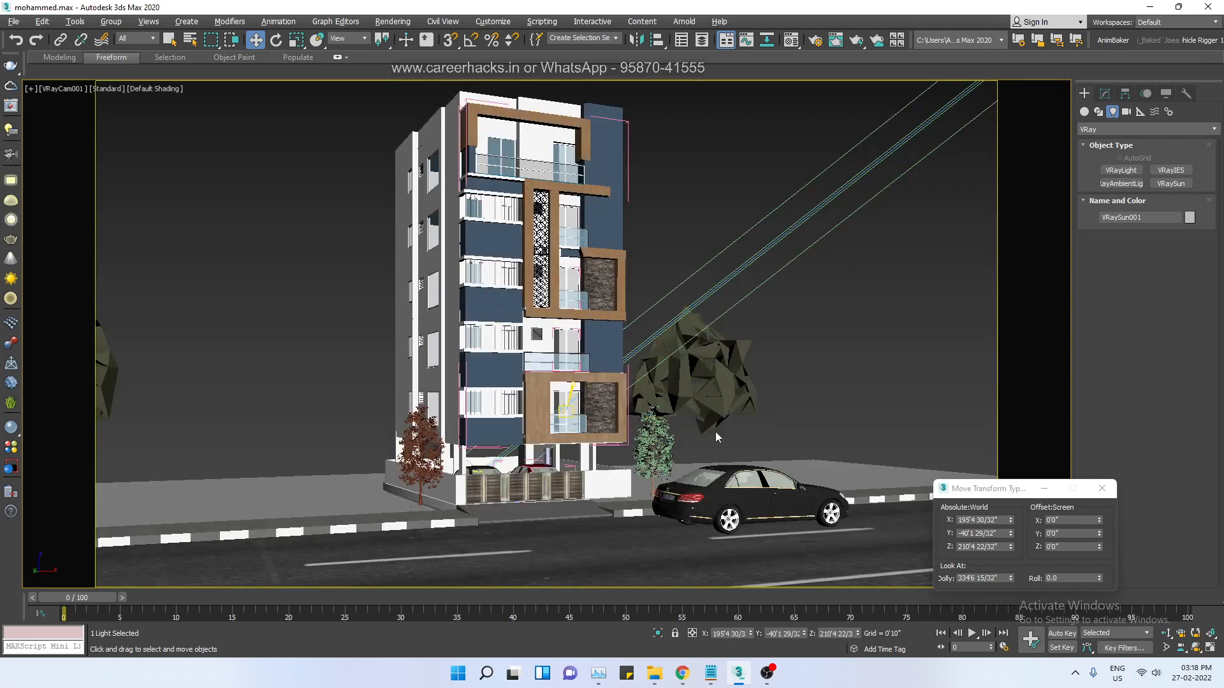
middle_click_drag(721, 342, 807, 367)
middle_click_drag(647, 379, 620, 346, "alt")
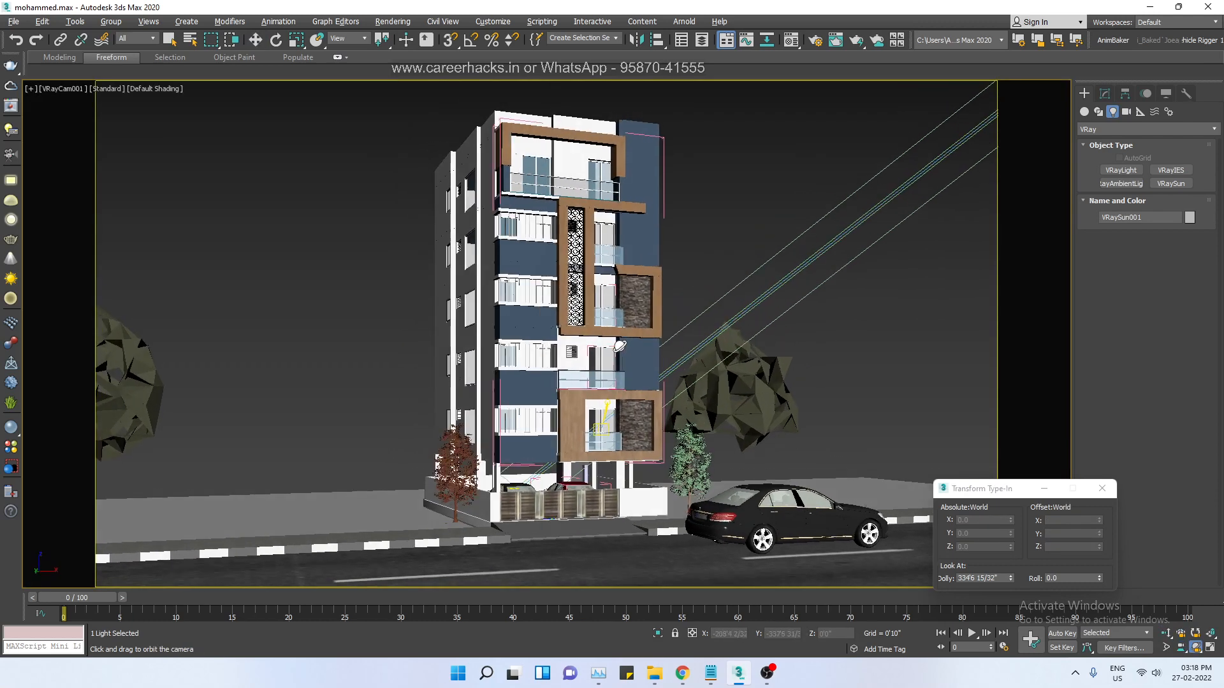
left_click_drag(619, 346, 587, 400)
left_click_drag(545, 479, 545, 418)
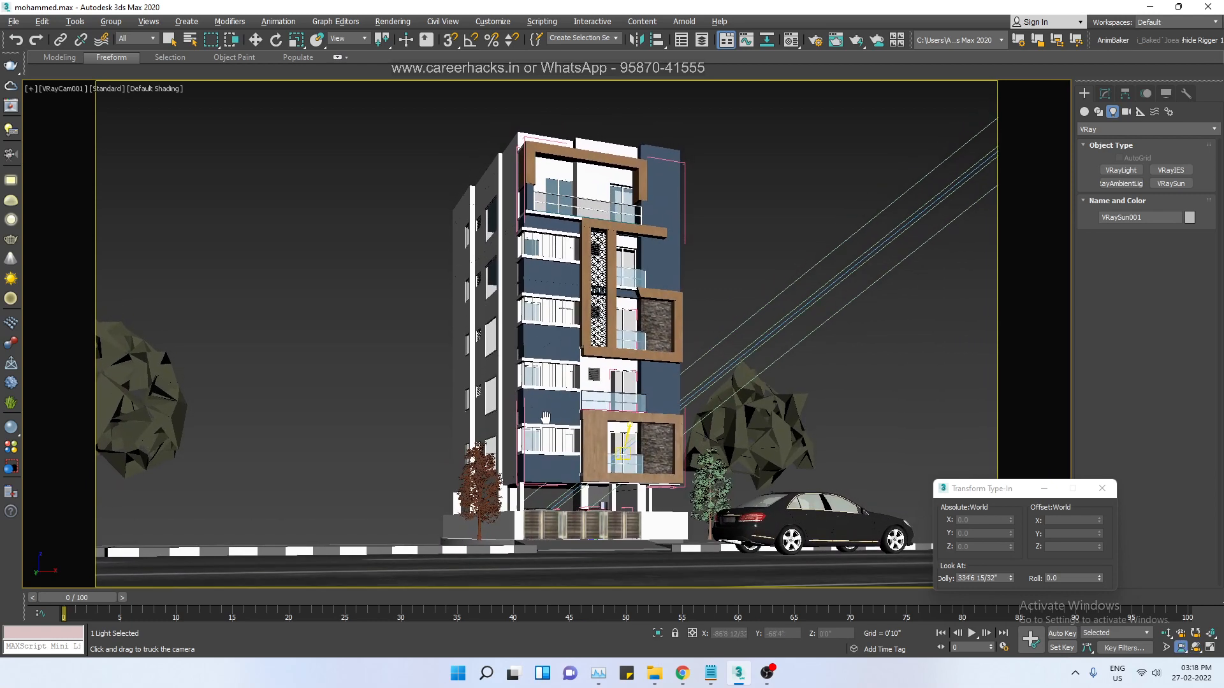
key("w")
- Identify the barely visible tree proxies left of the building by selecting them in turn
left_click(354, 408)
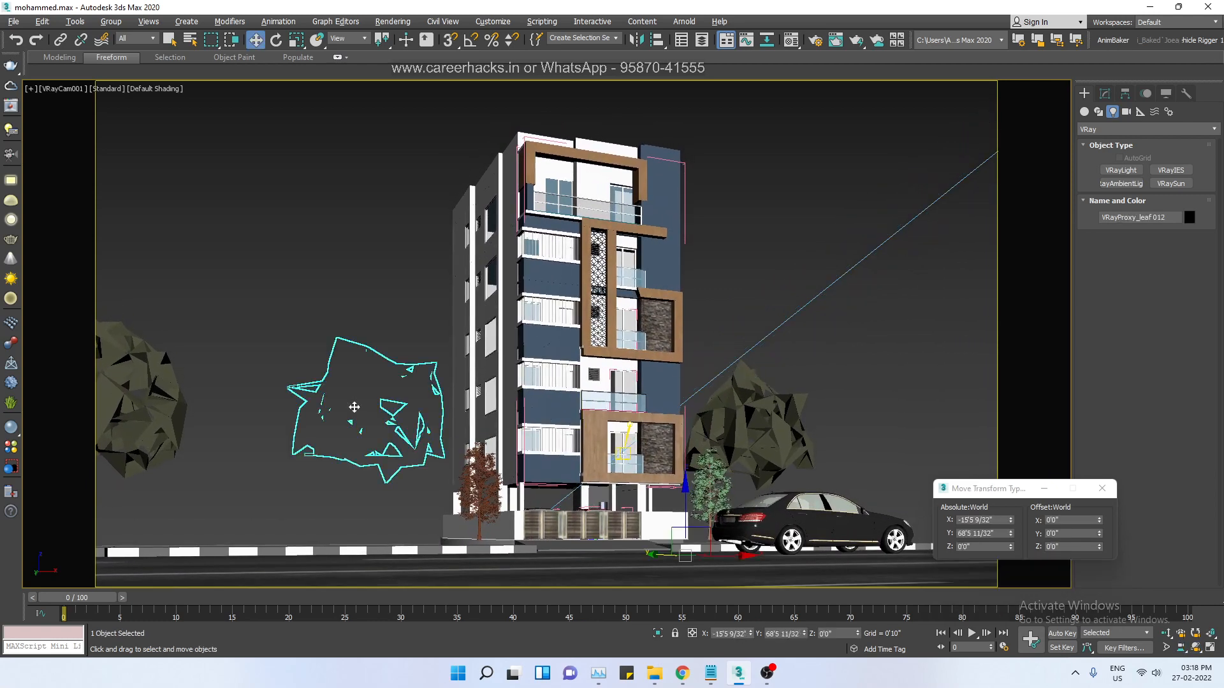
left_click(410, 301)
left_click(418, 455)
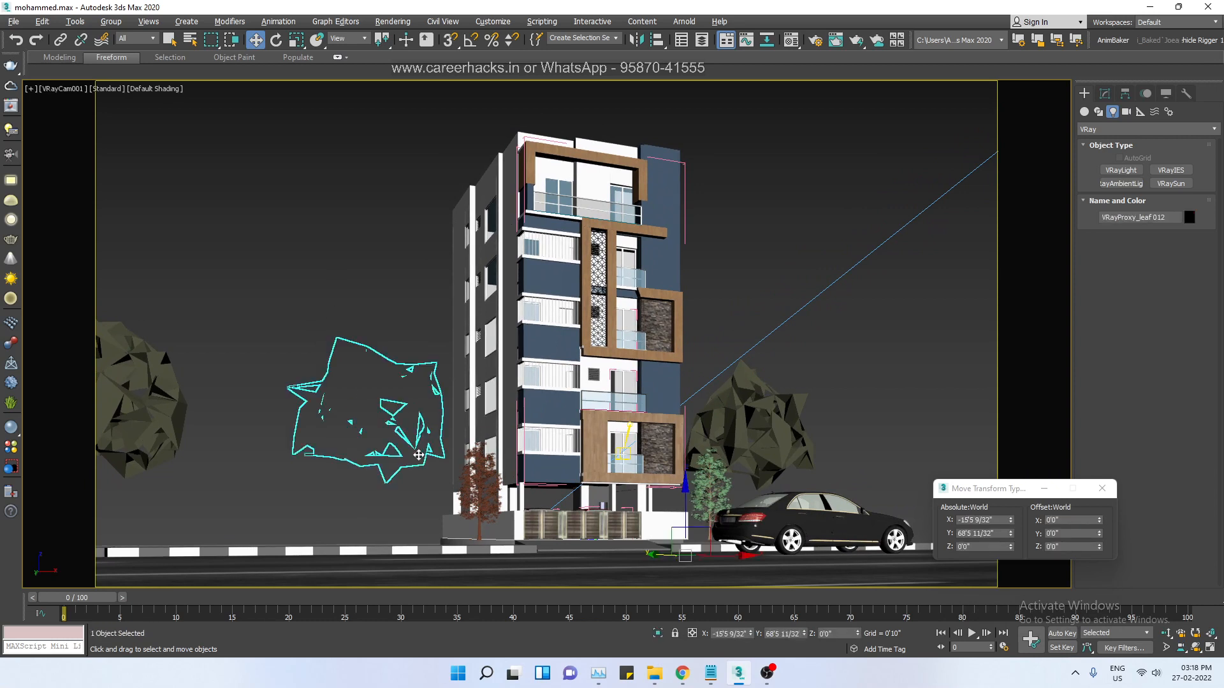
left_click(285, 315)
left_click(337, 427)
left_click(234, 273)
left_click(251, 462)
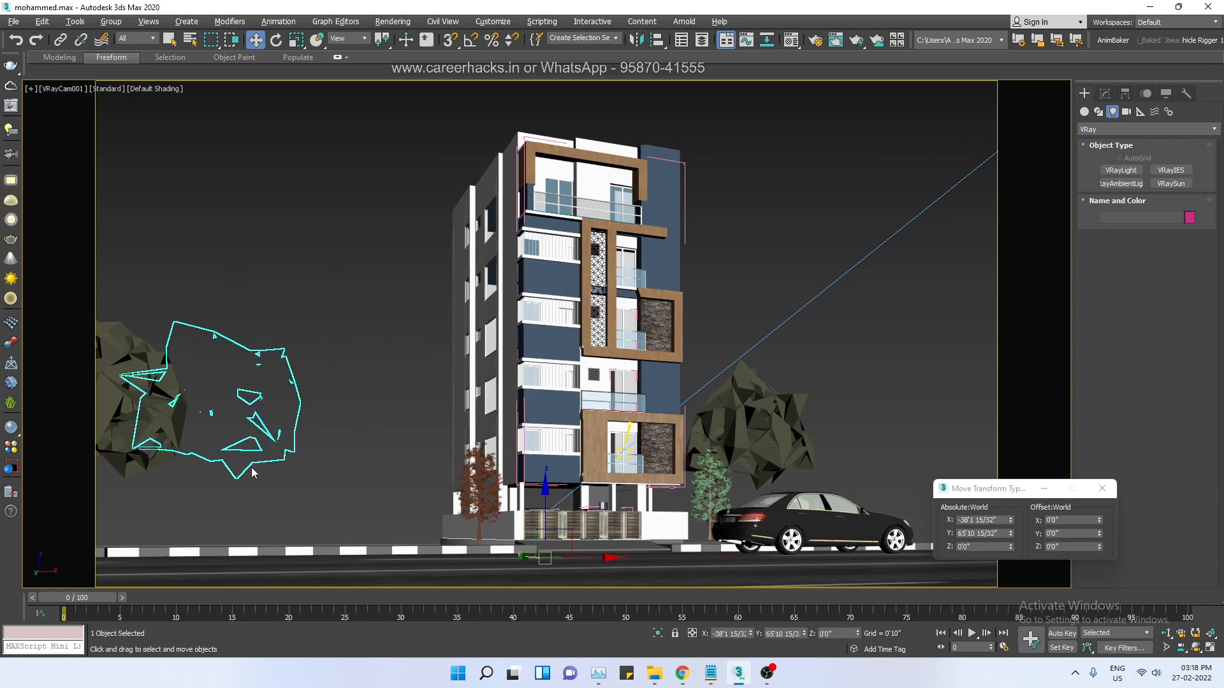
- Select the outer tree proxy left of the building, try its display modes and set it to show whole mesh
left_click(254, 449)
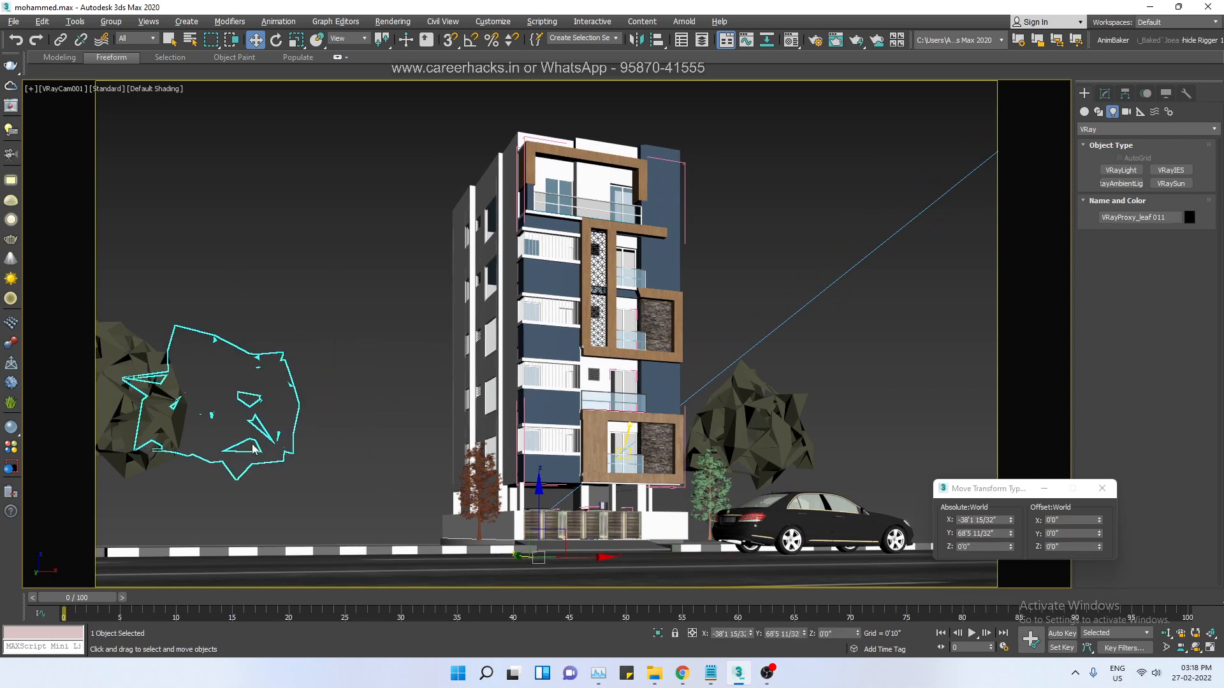
left_click(1106, 94)
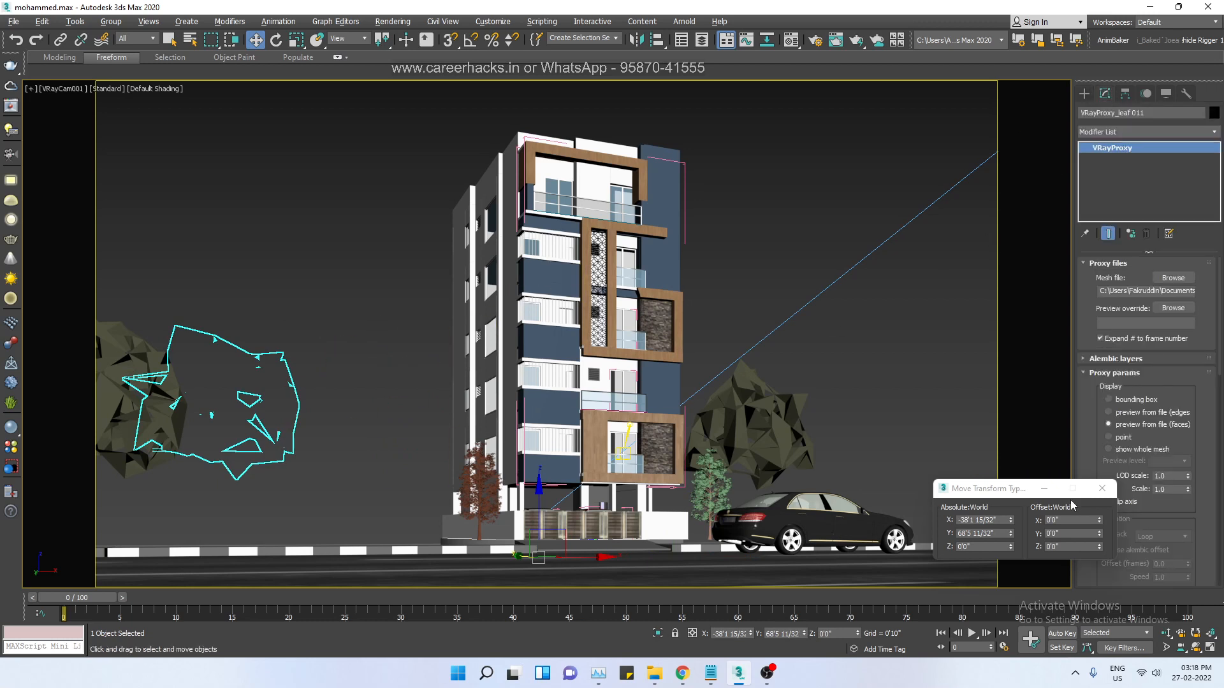
left_click(1109, 399)
left_click(1109, 413)
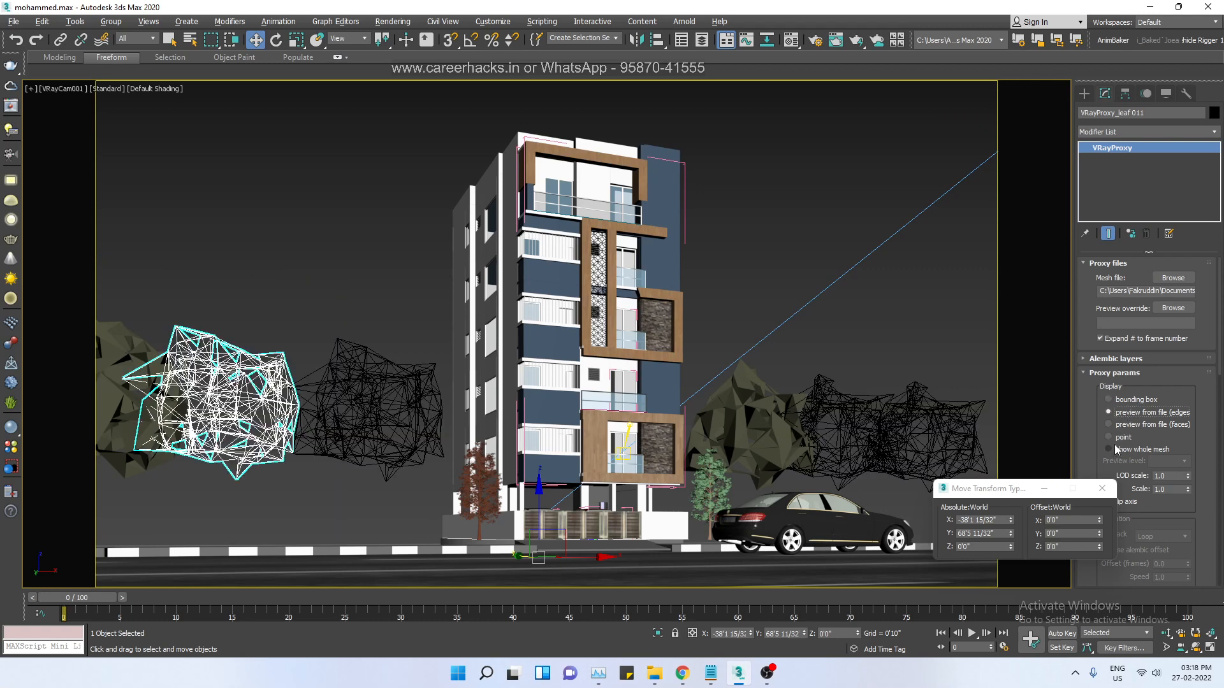
left_click(1123, 425)
left_click(1123, 437)
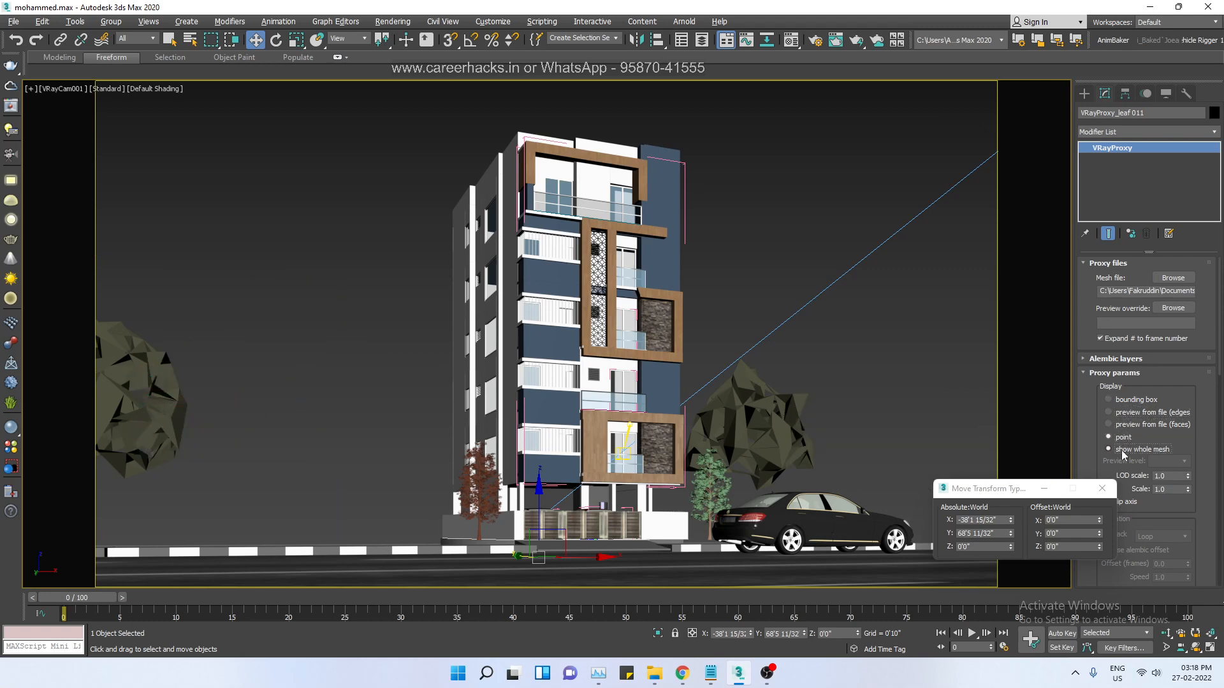
left_click(1123, 450)
- Lower the two leafy trees left of the building by about 1'5.5" and the four trees to its right slightly
left_click(357, 443, "ctrl")
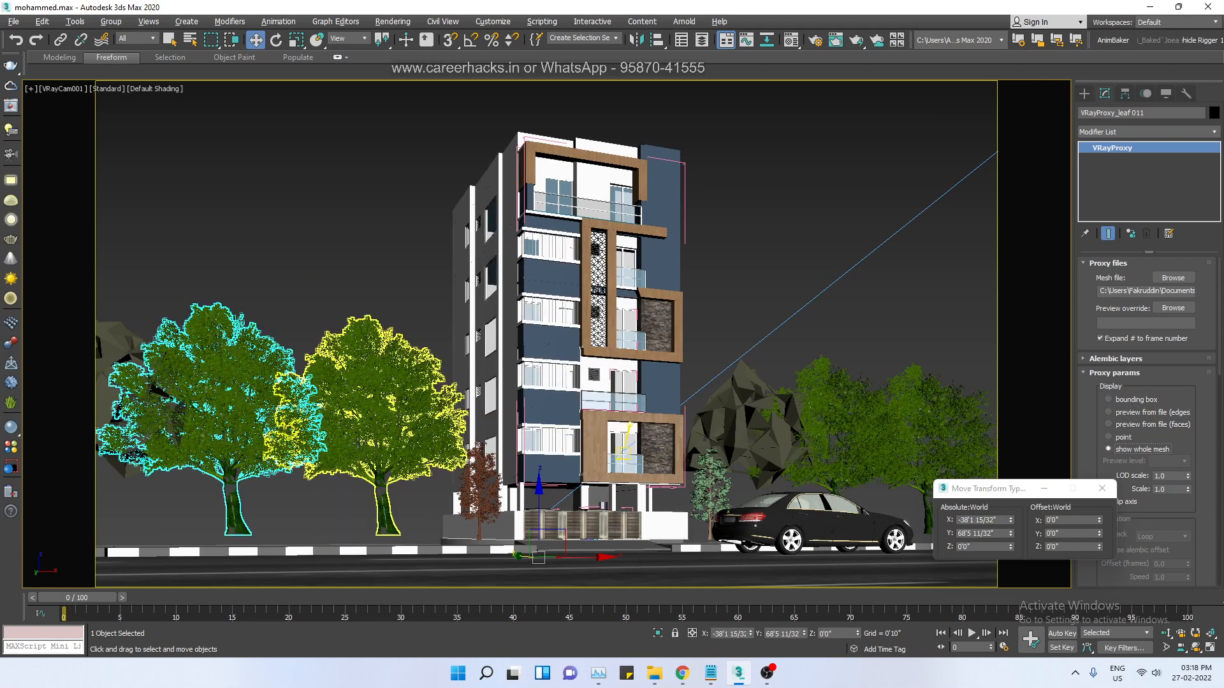
left_click_drag(330, 413, 331, 427)
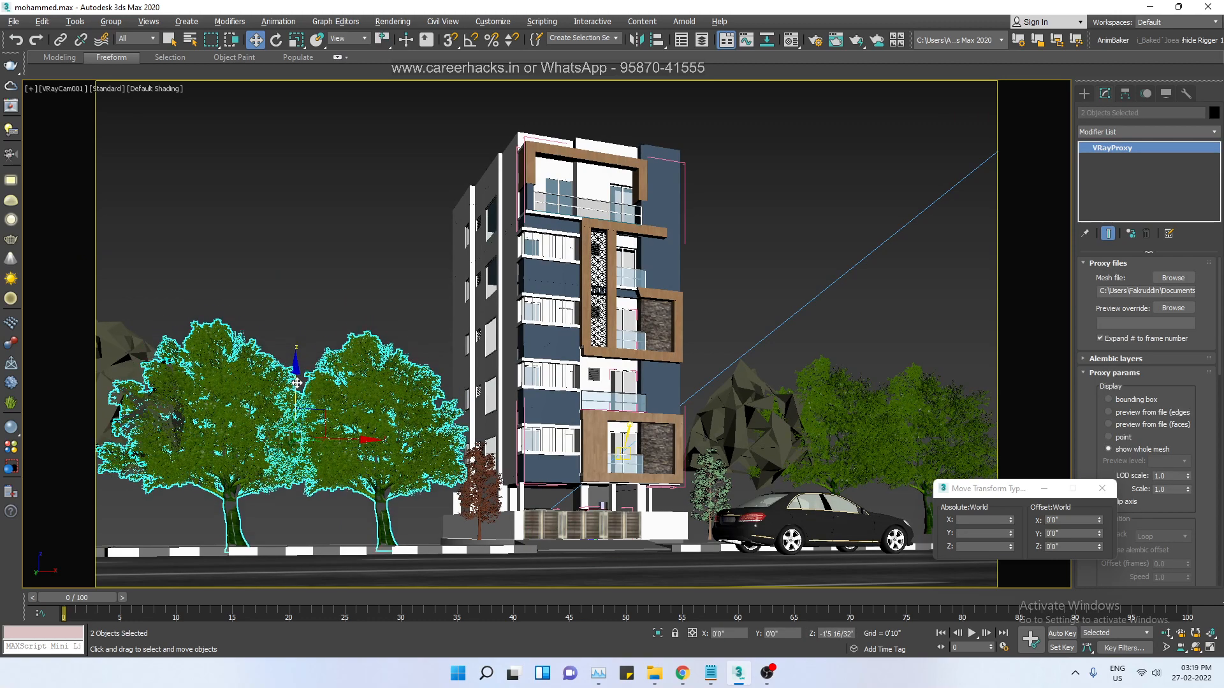
left_click(709, 459)
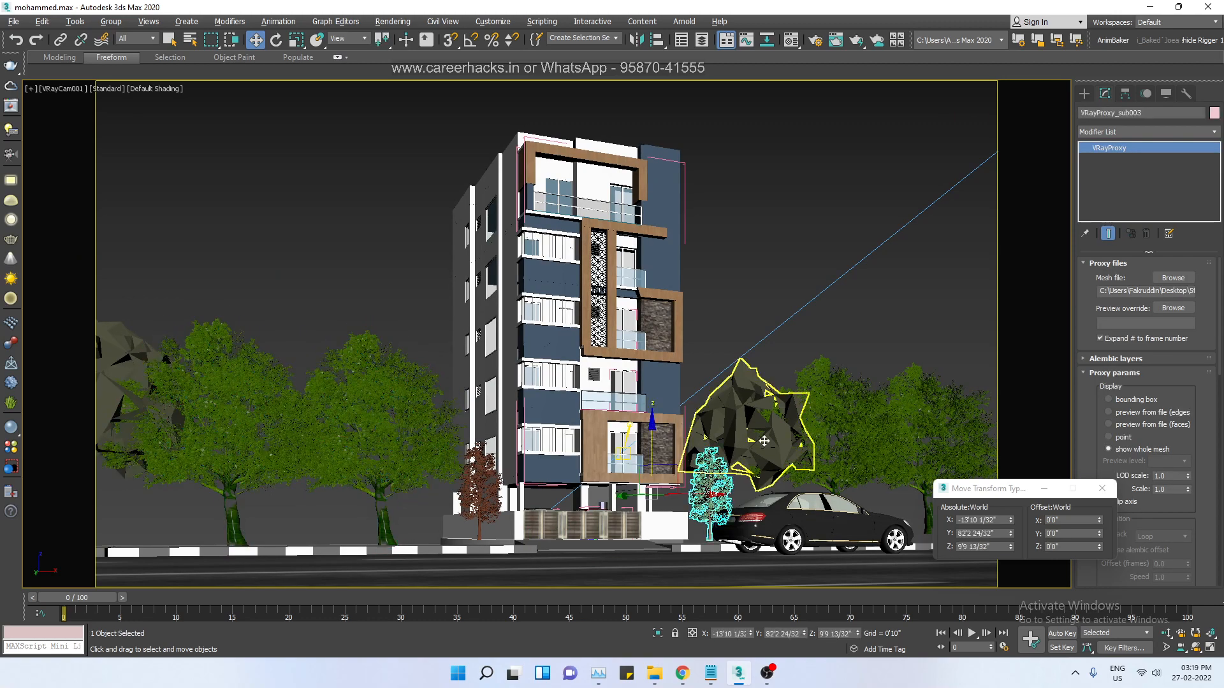
left_click(743, 424, "ctrl")
left_click(918, 421, "ctrl")
left_click(816, 409, "ctrl")
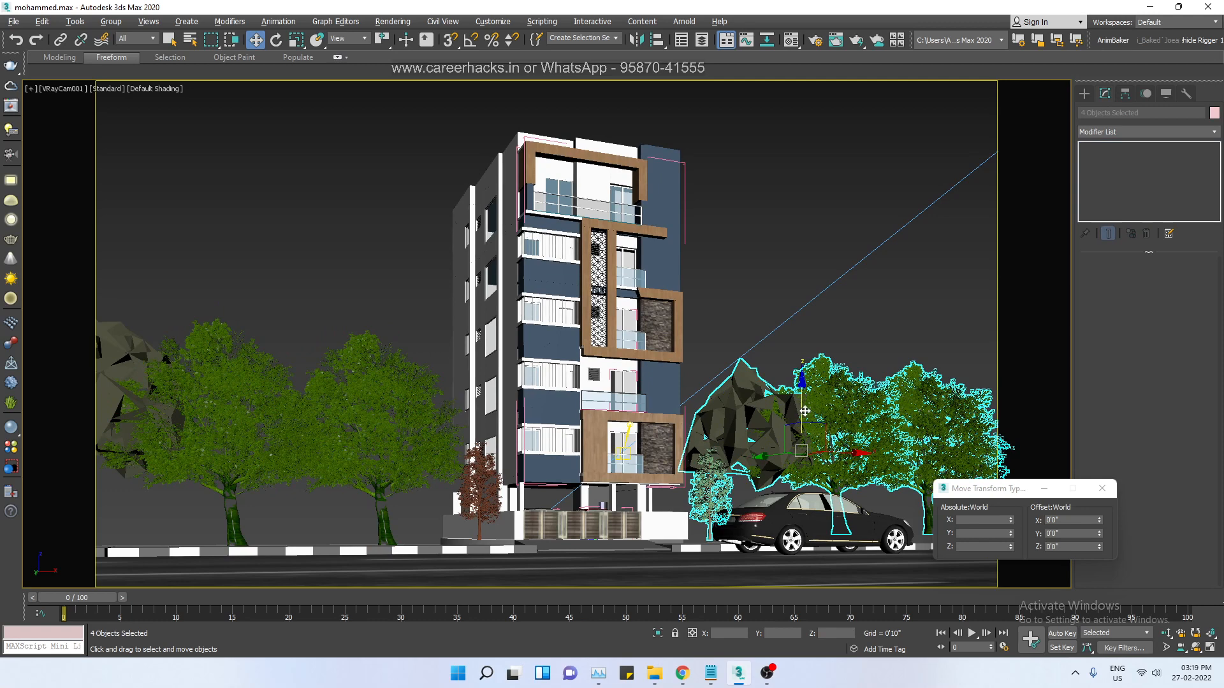
left_click_drag(805, 411, 805, 421)
left_click(822, 345)
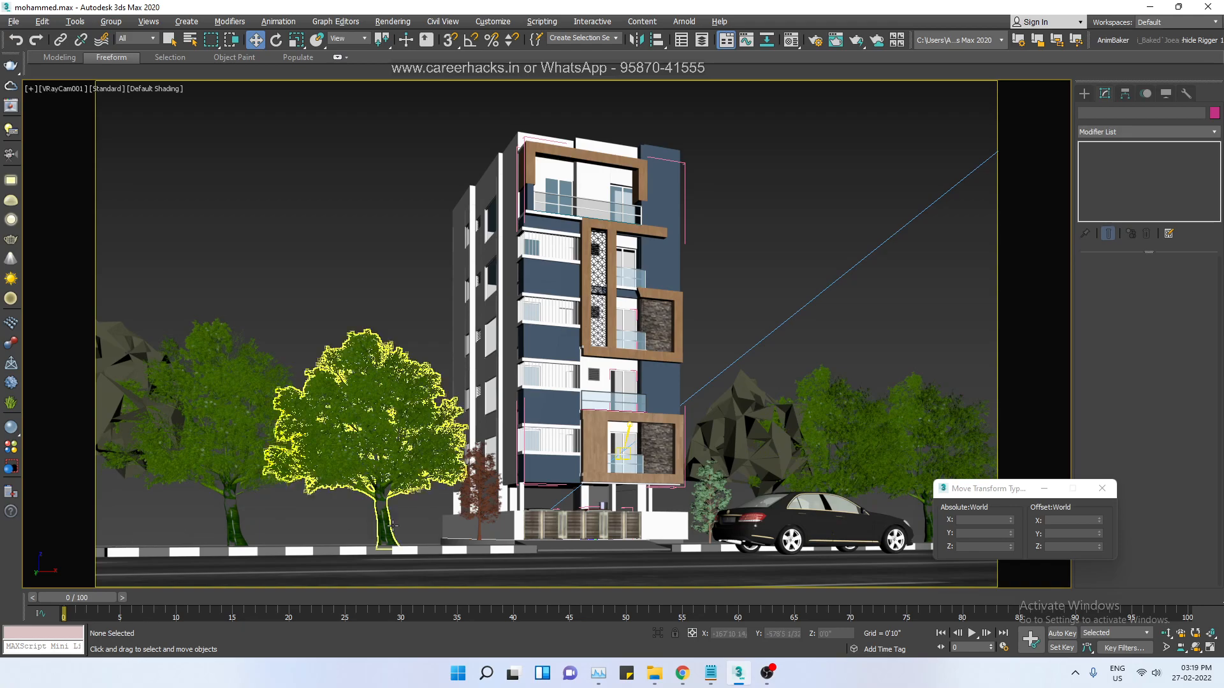
- Check the scene in Perspective, run an interactive V-Ray render from VRayCam001, stop it and minimize the frame buffer
key("p")
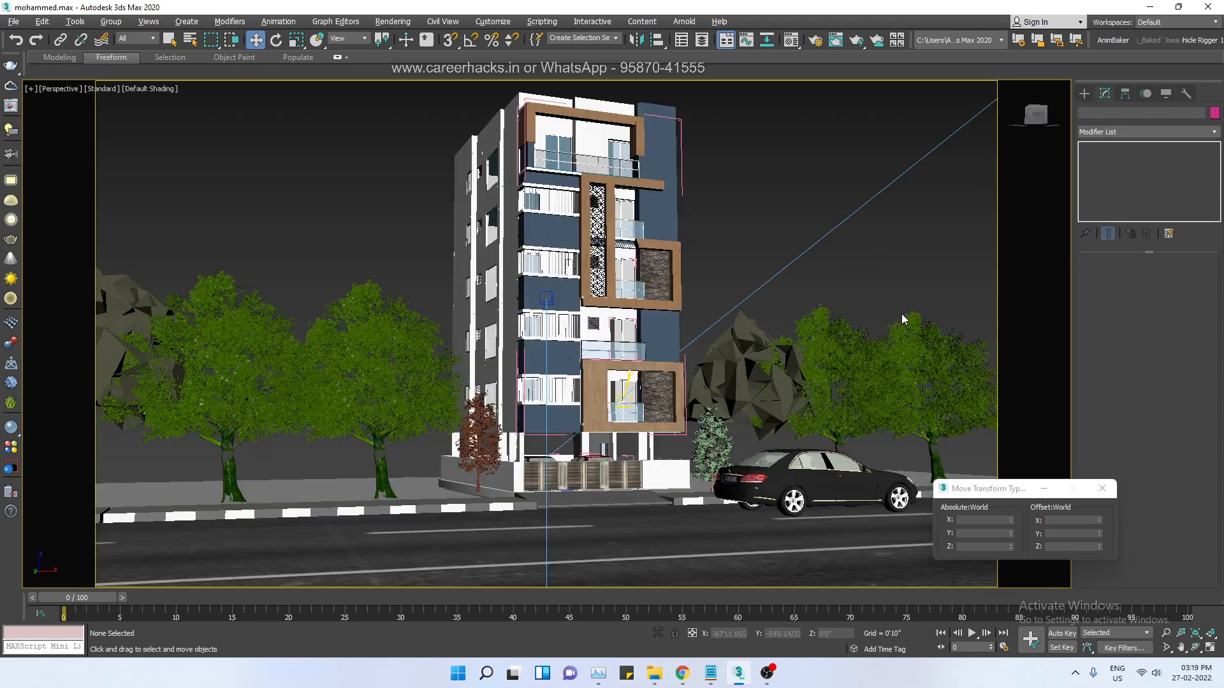
key("ctrl+r")
mouse_move(582, 352)
left_mouse_down()
mouse_move(557, 296)
mouse_move(561, 382)
mouse_move(574, 350)
mouse_move(568, 370)
left_mouse_up()
key("w")
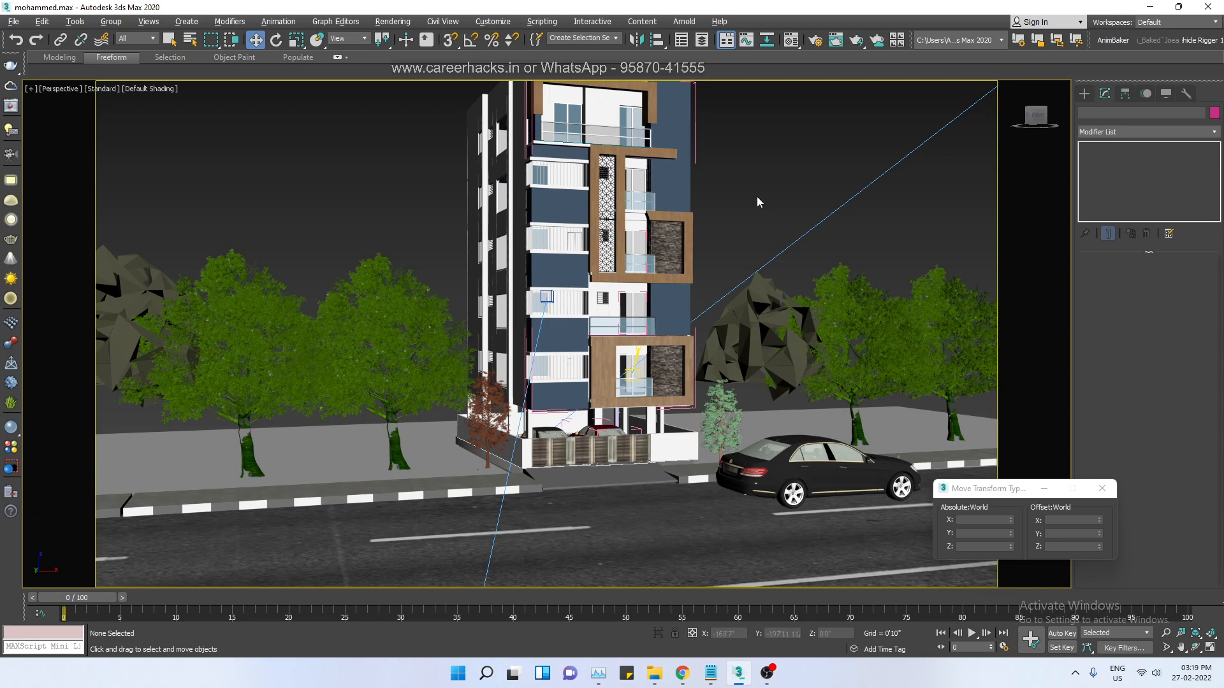
key("c")
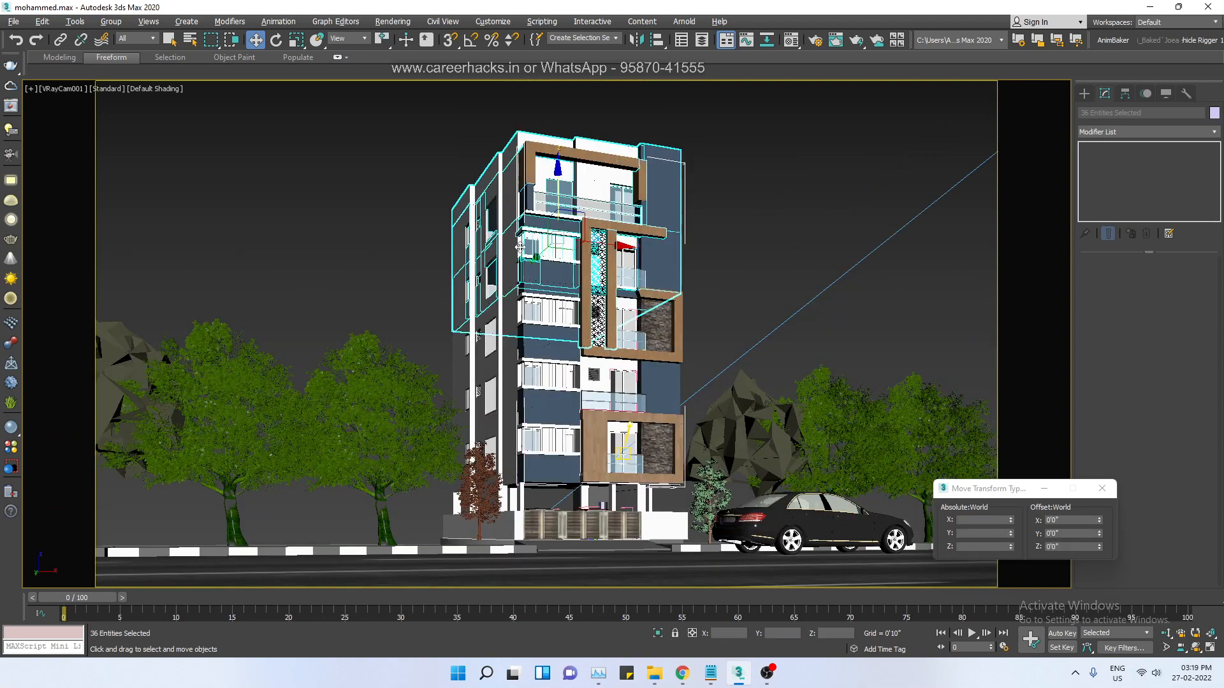
left_click(12, 107)
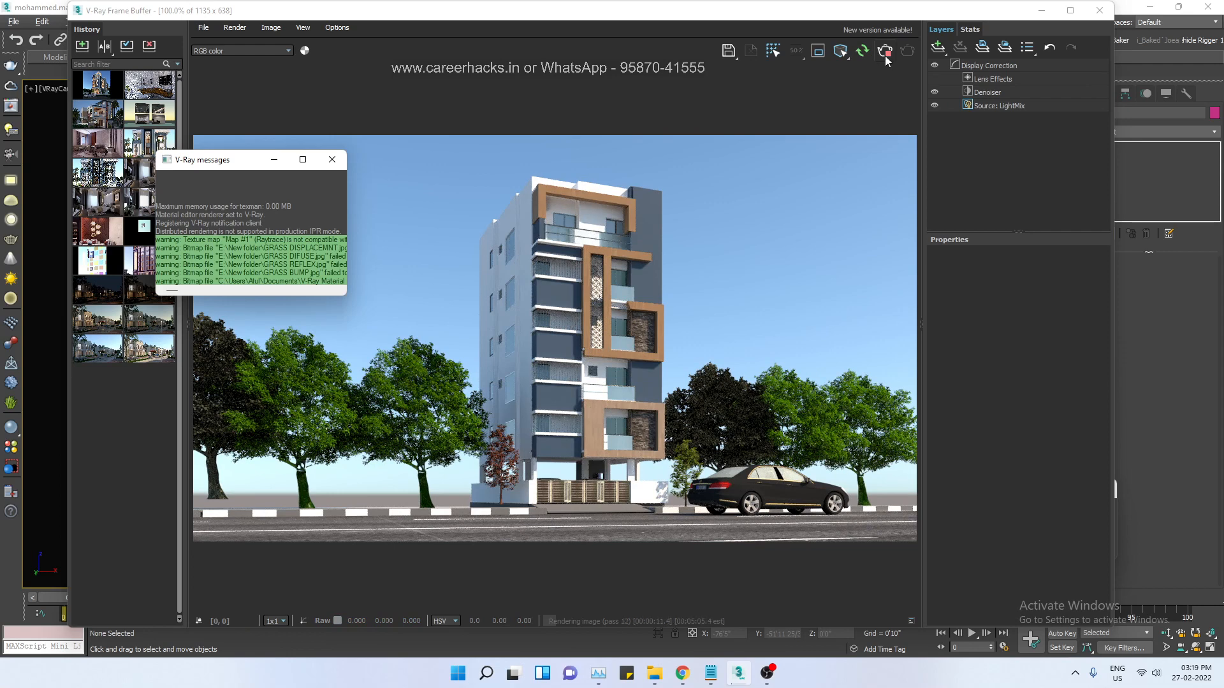
left_click(885, 53)
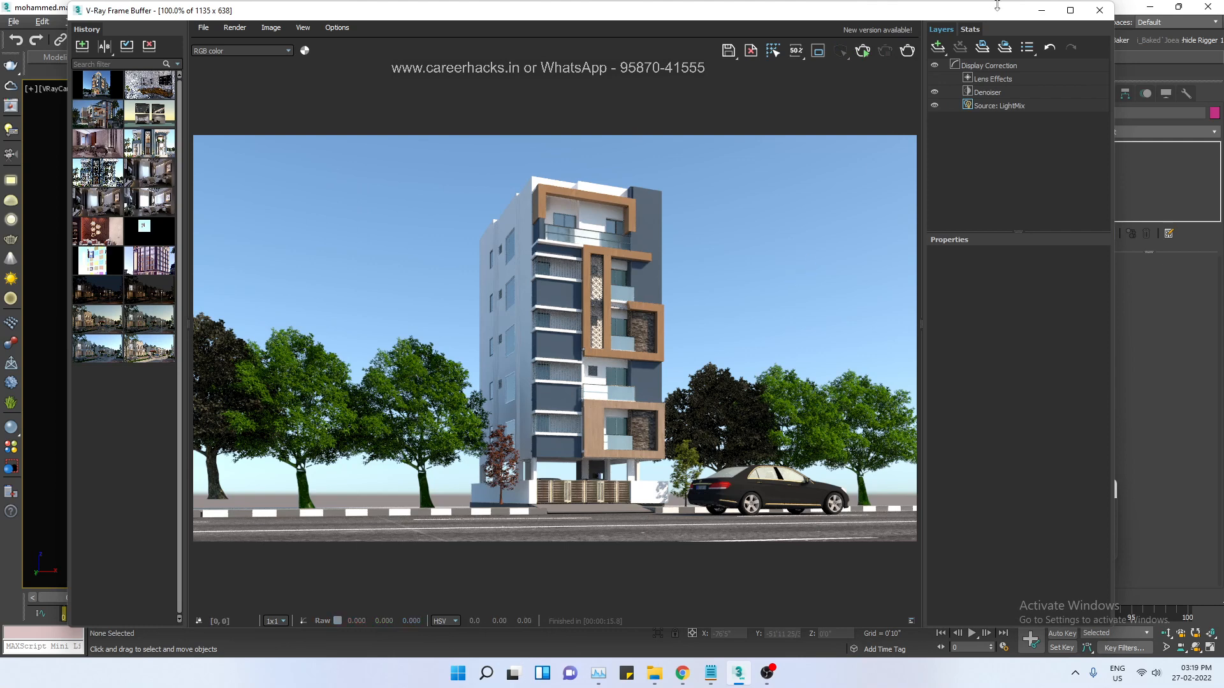
left_click(1042, 10)
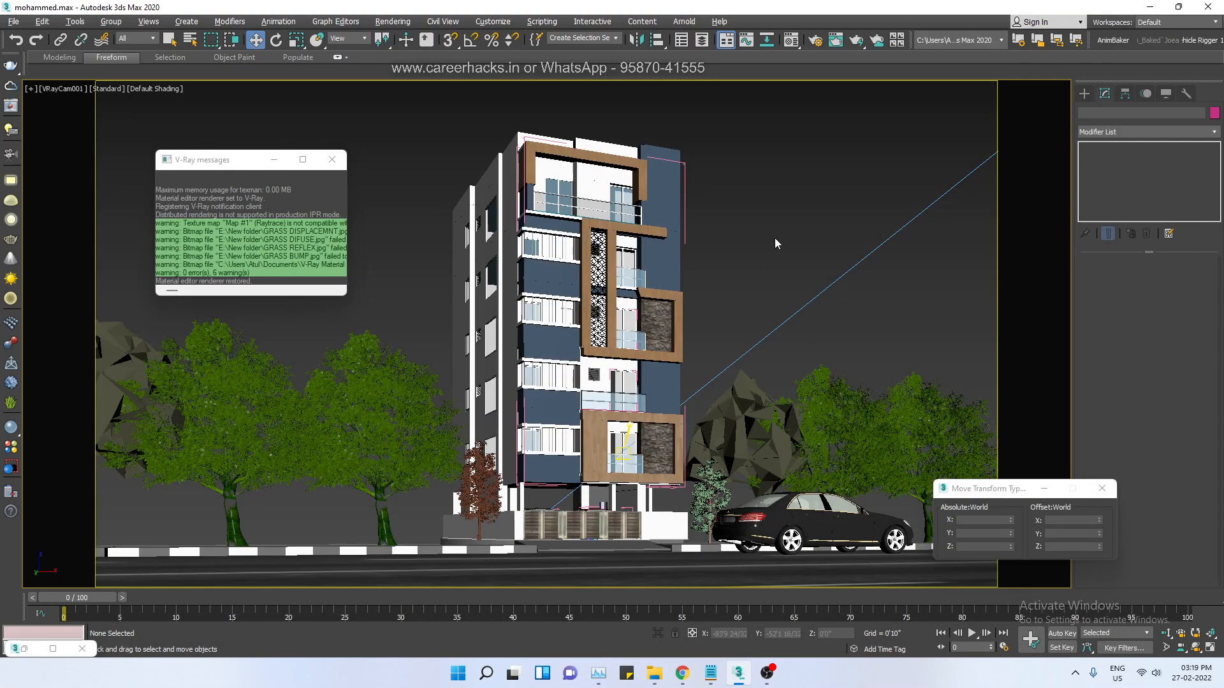
- Open Render Setup, mark a tall render region around the building in the frame buffer, and minimize the buffer again
key("F10")
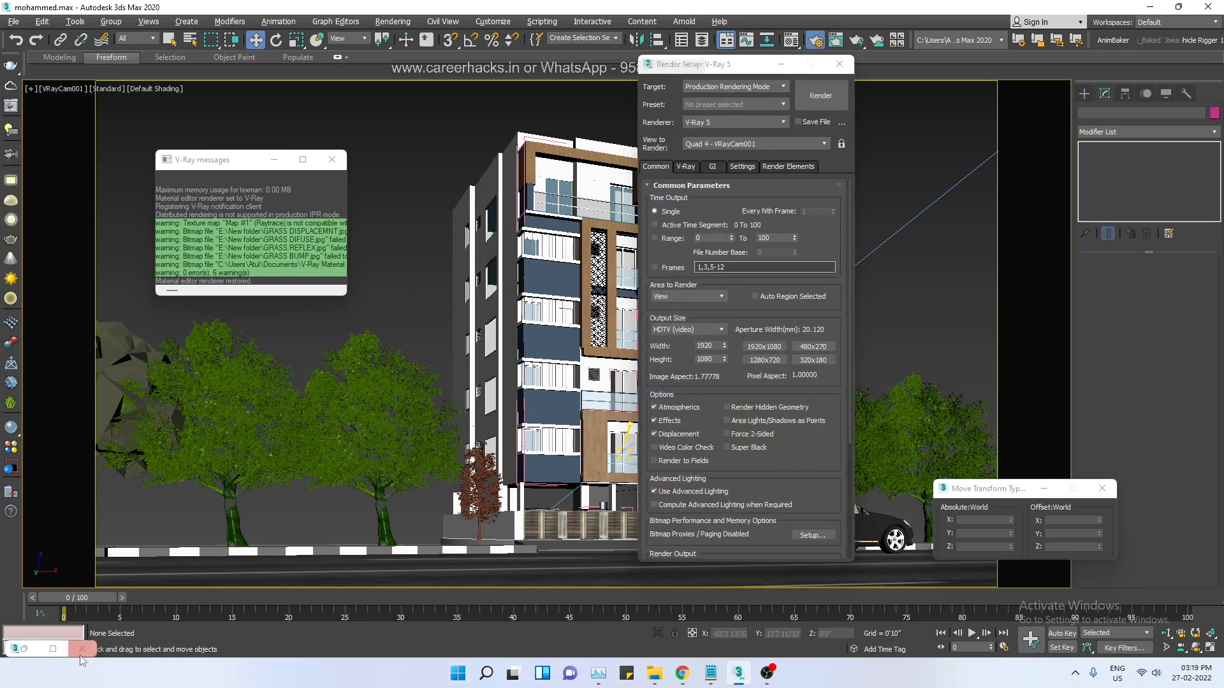
left_click(24, 649)
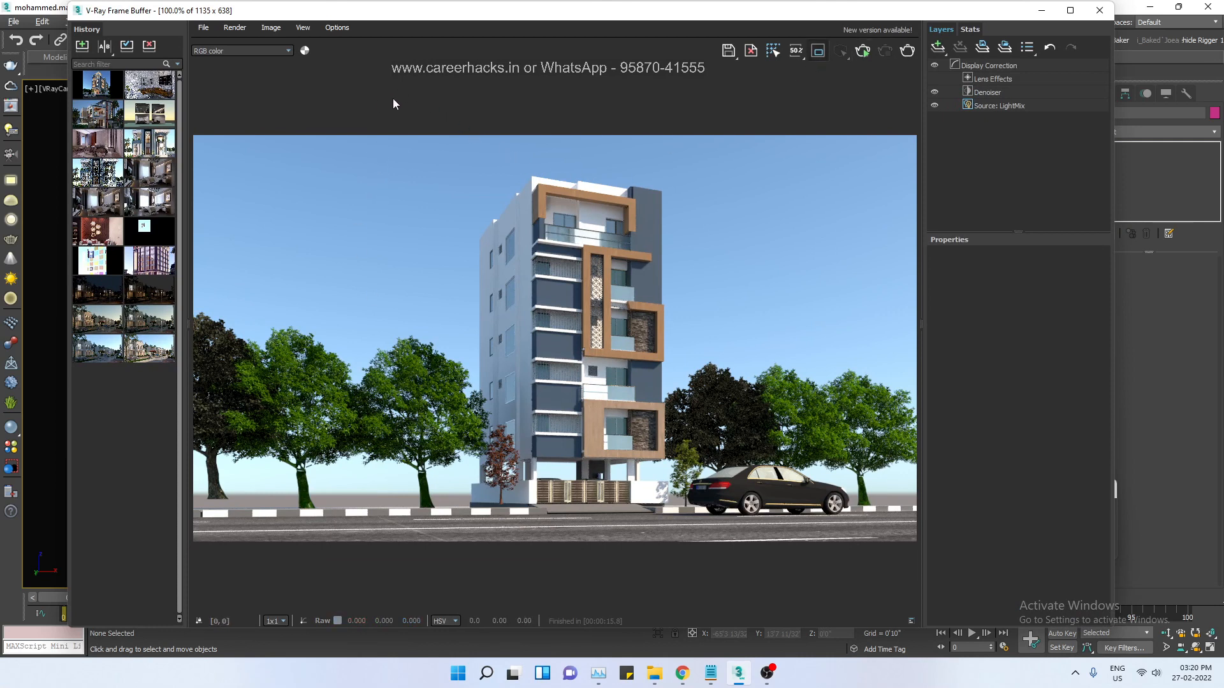
left_click_drag(408, 130, 747, 566)
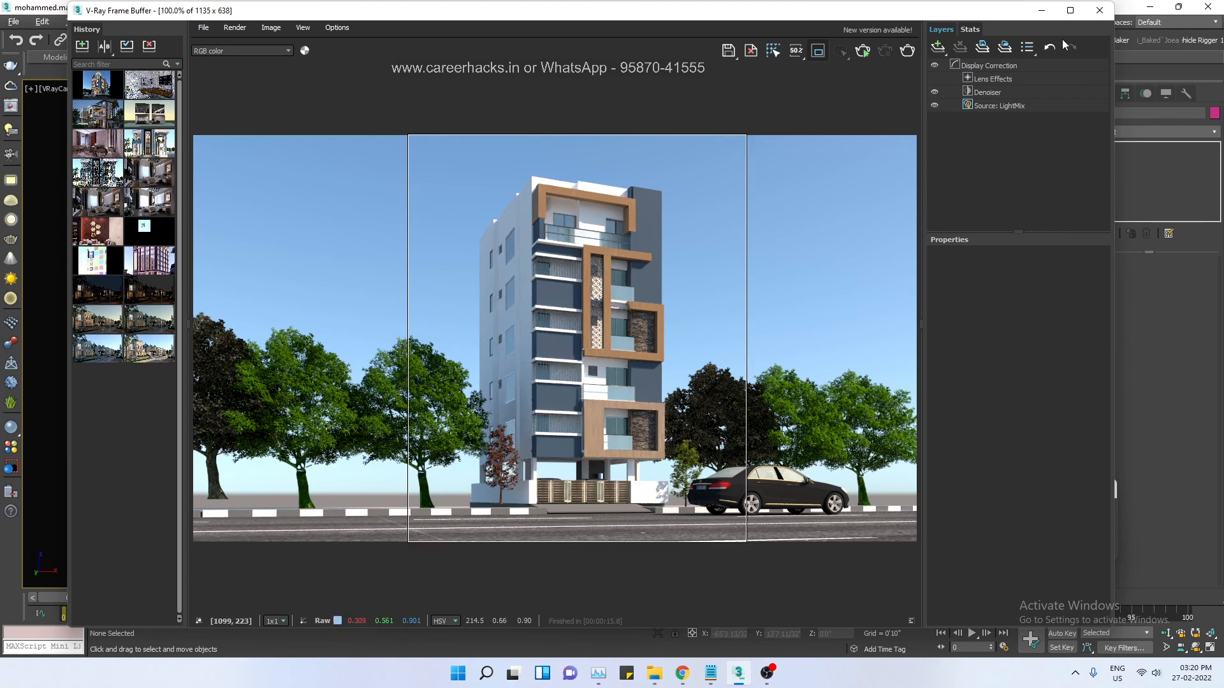
left_click(1040, 12)
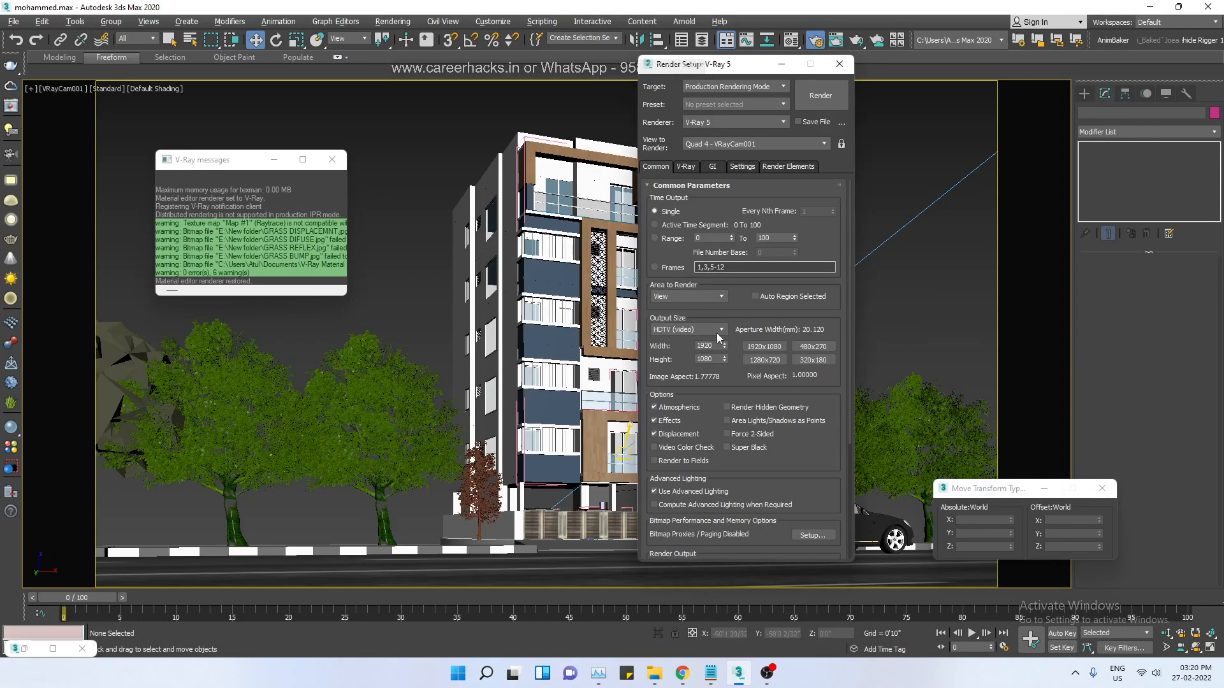
- Set the render output size to Custom, 640 by 480, and lock the image aspect ratio
left_click(721, 330)
left_click(676, 341)
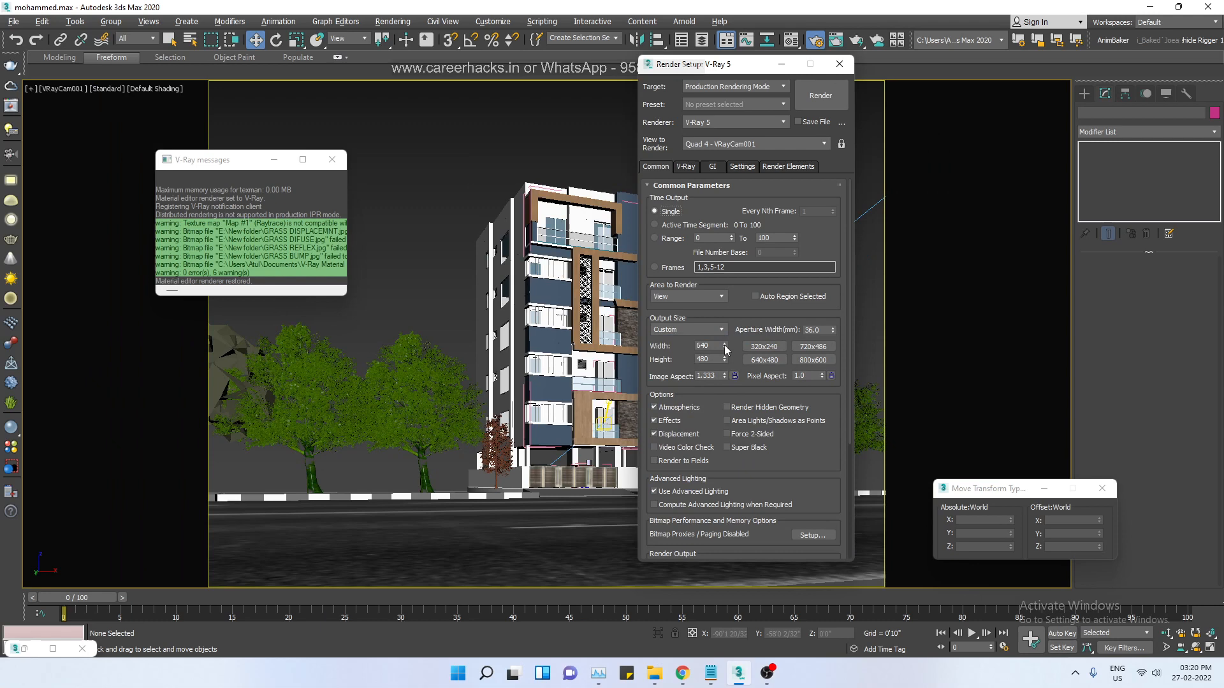
left_click(734, 377)
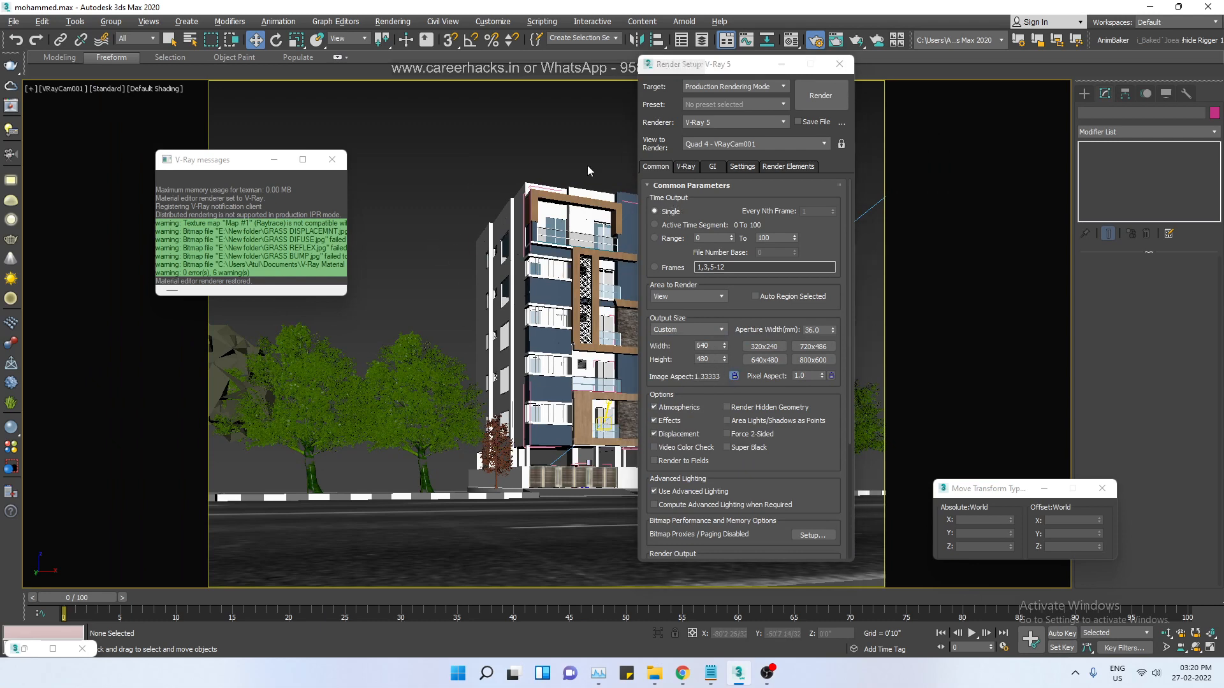
left_click_drag(677, 70, 923, 56)
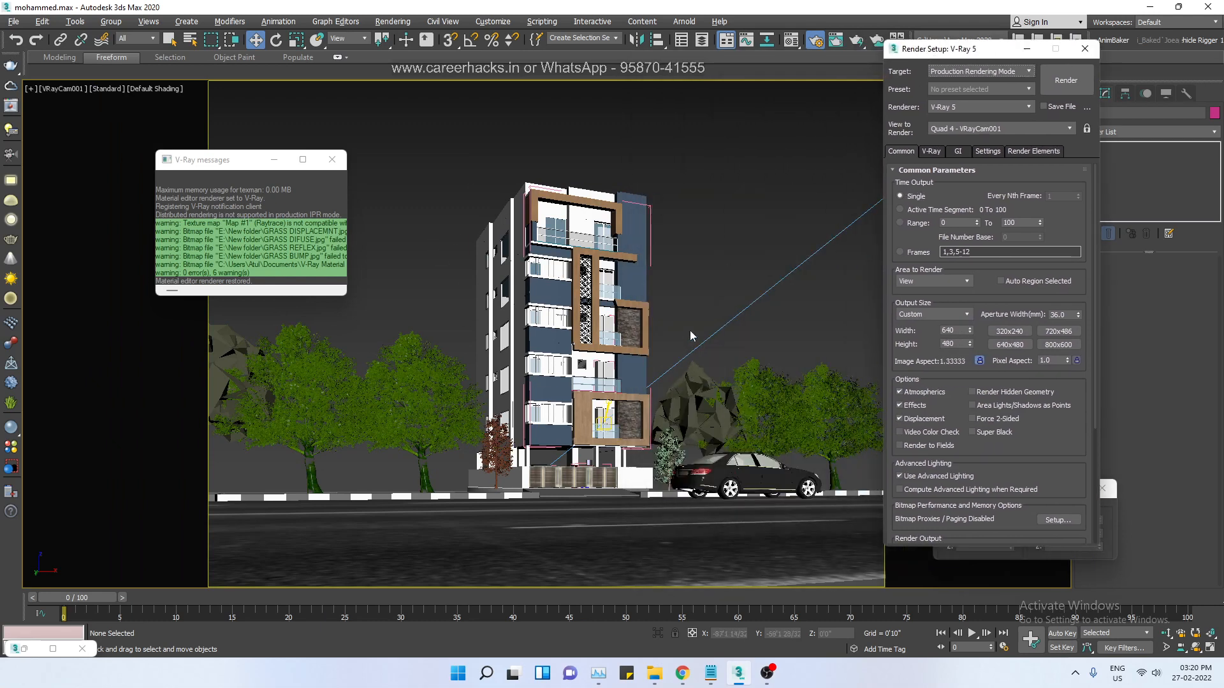
- Dolly, orbit and truck VRayCam001 so the building fills the frame's height, with the car and one large tree beside it
left_click(690, 311)
key("alt+z")
left_click_drag(685, 327, 697, 299)
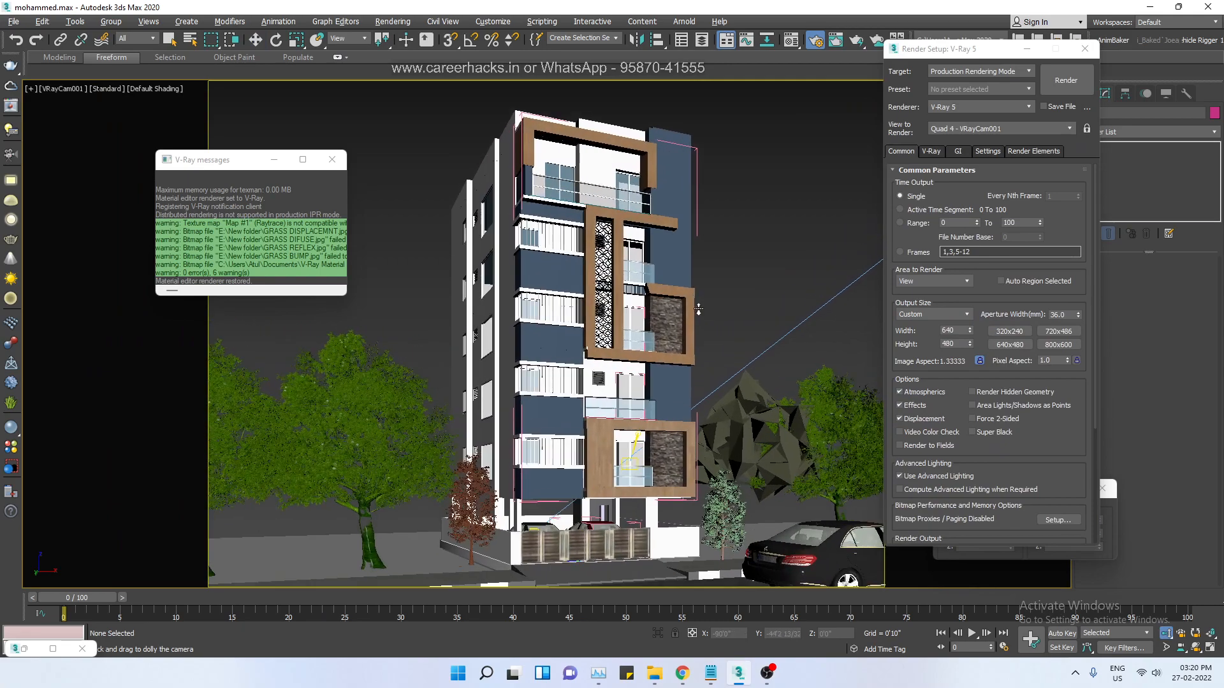
middle_click_drag(720, 320, 704, 302)
middle_click_drag(591, 381, 583, 366, "alt")
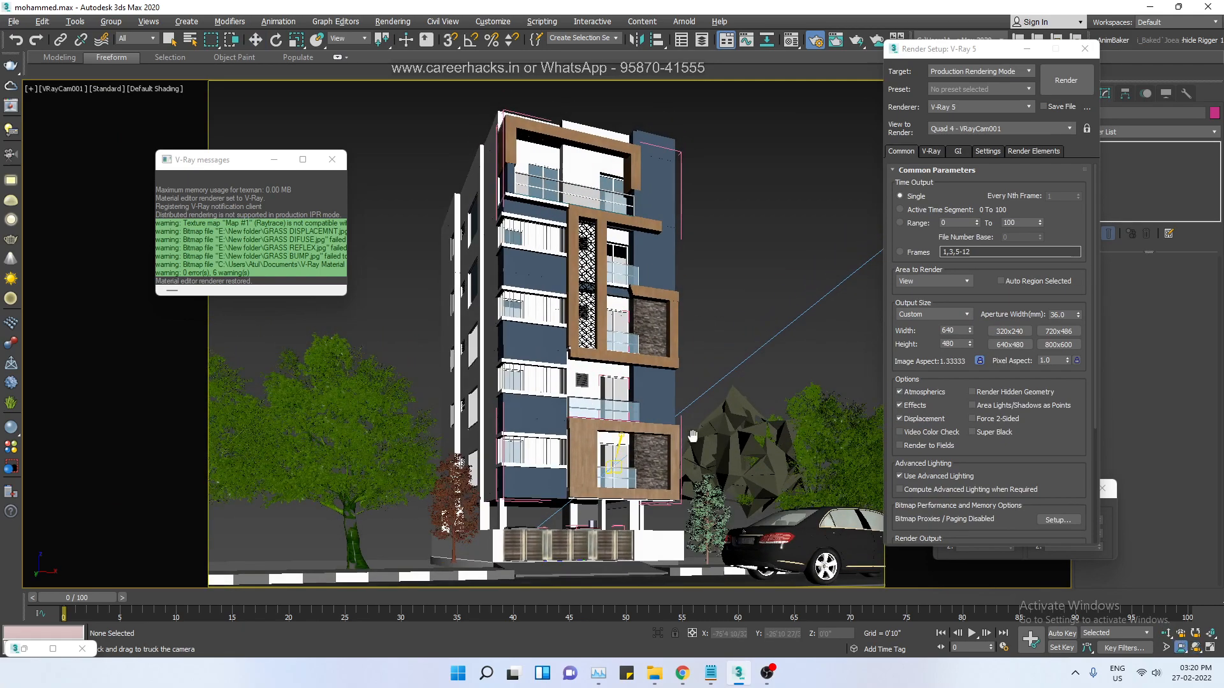
middle_click_drag(693, 436, 660, 412)
left_click_drag(716, 411, 717, 409)
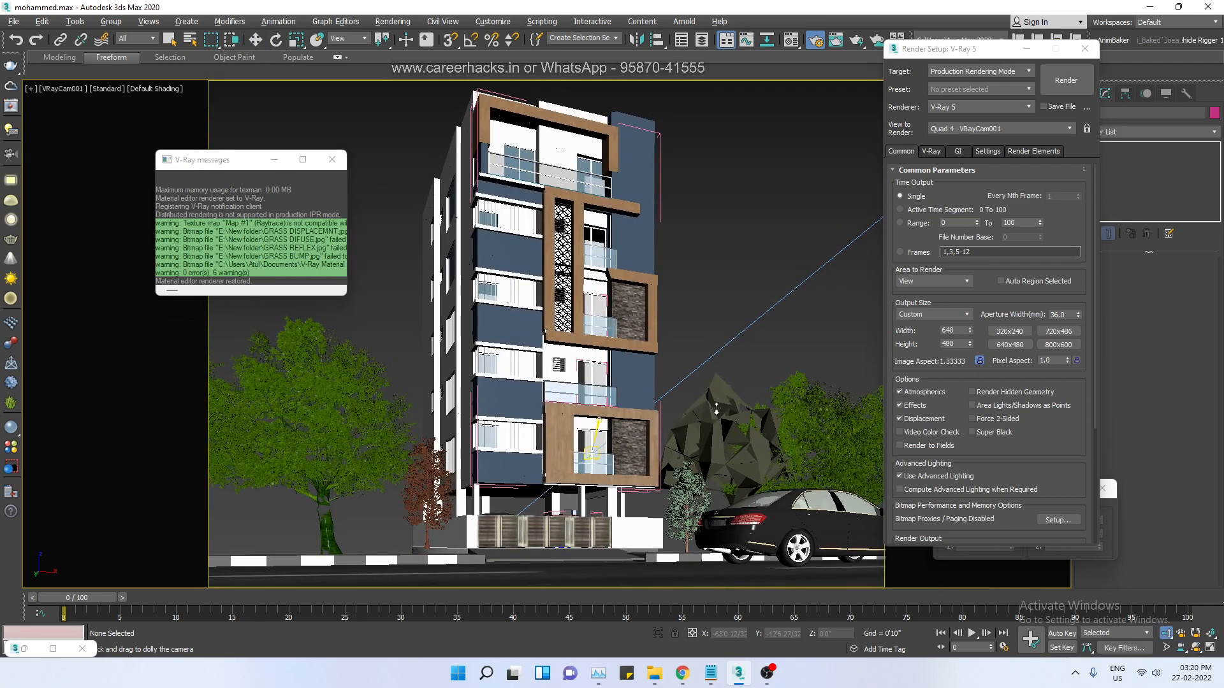
middle_click_drag(717, 409, 729, 376)
key("w")
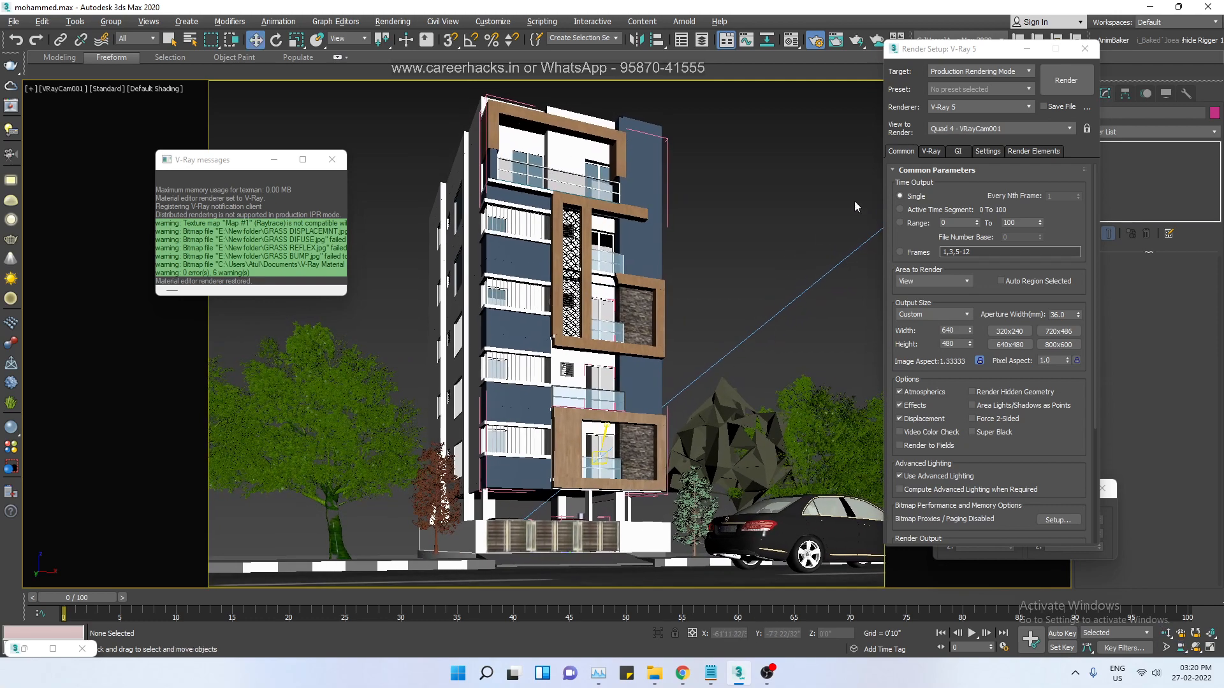
- Turn off the render region, run an interactive V-Ray test render of the new framing and inspect it in the frame buffer
mouse_move(958, 55)
left_mouse_down()
mouse_move(1050, 637)
mouse_move(979, 121)
mouse_move(962, 77)
left_mouse_up()
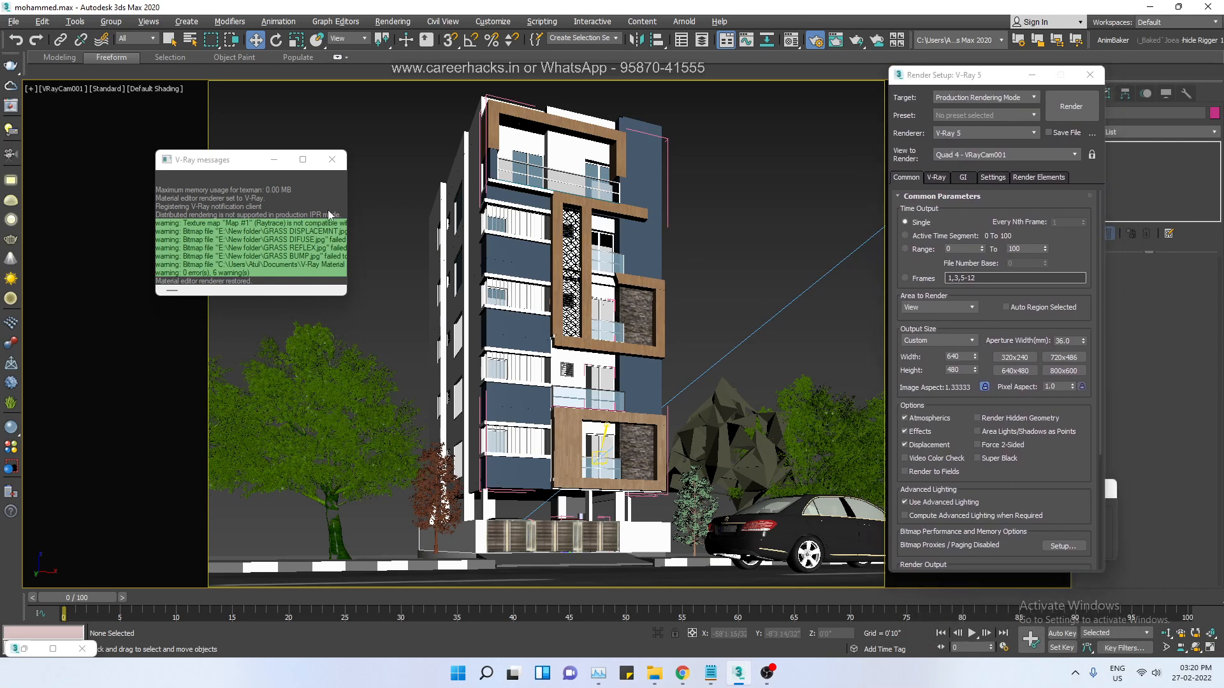
left_click(274, 160)
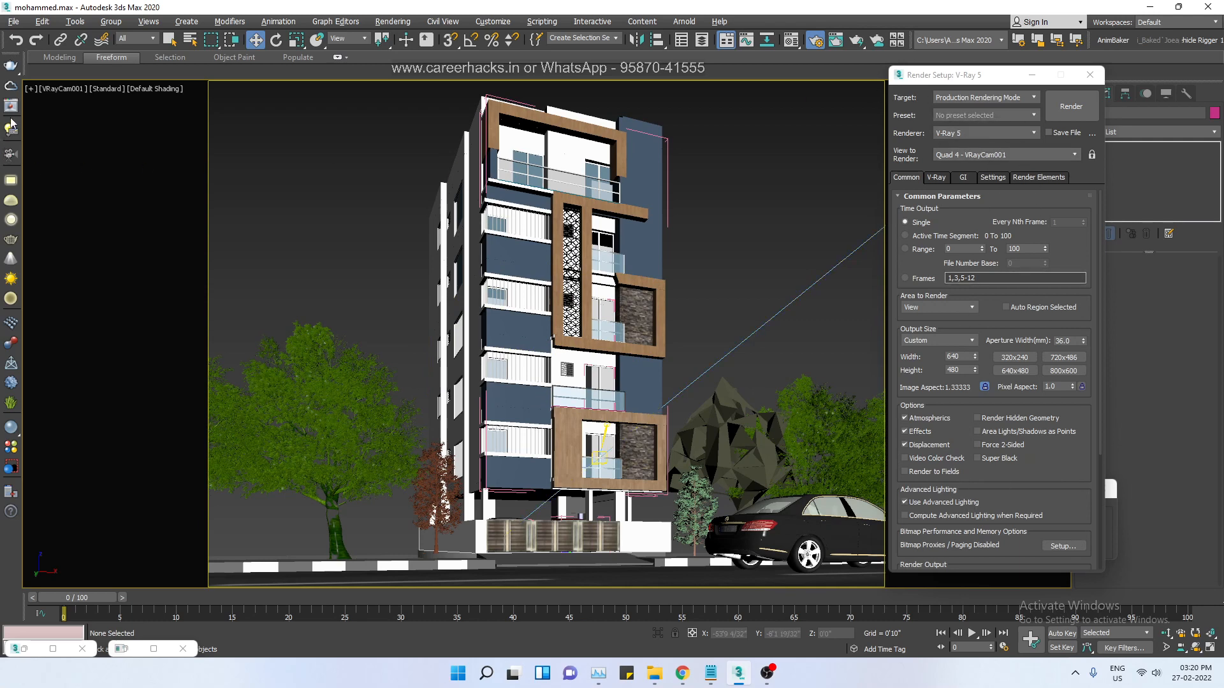
left_click(134, 651)
left_click(23, 649)
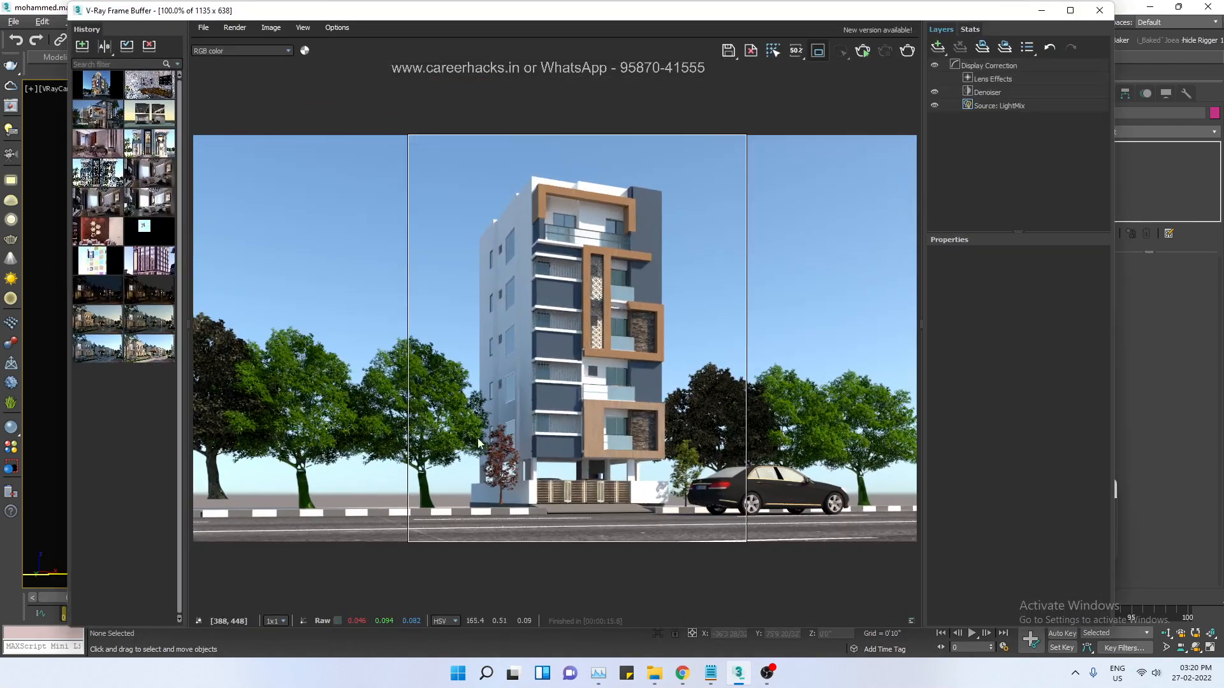
left_click(818, 51)
left_click(861, 54)
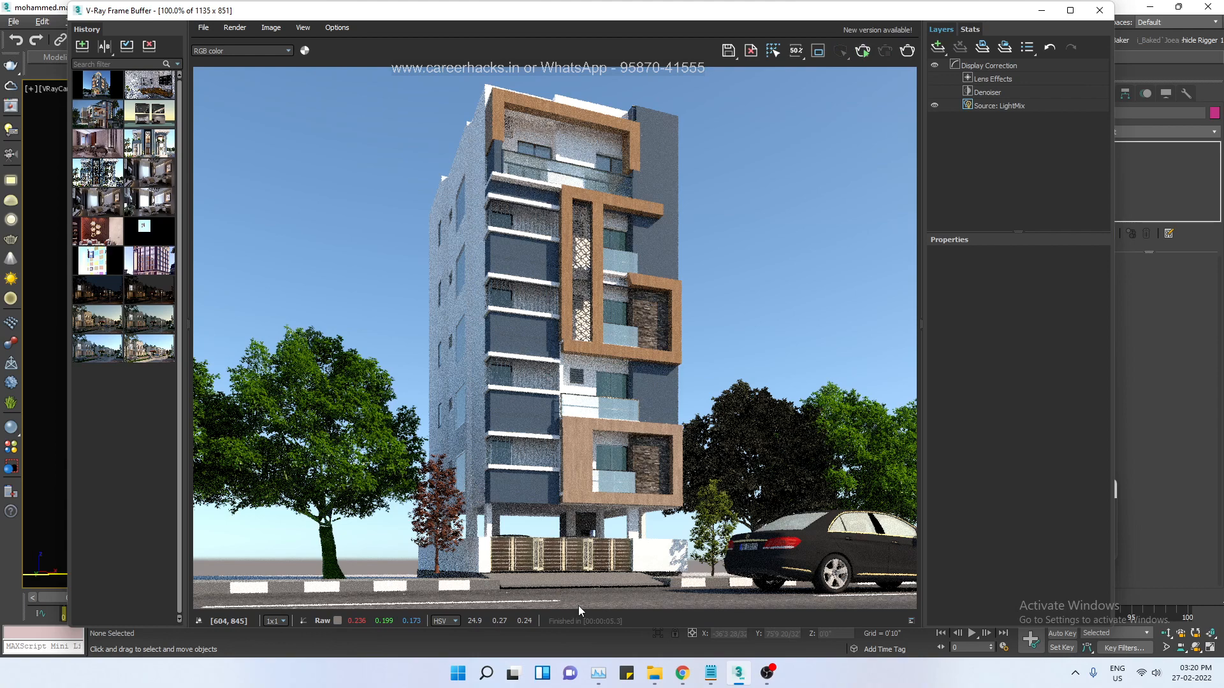
scroll(643, 467, "up", 1)
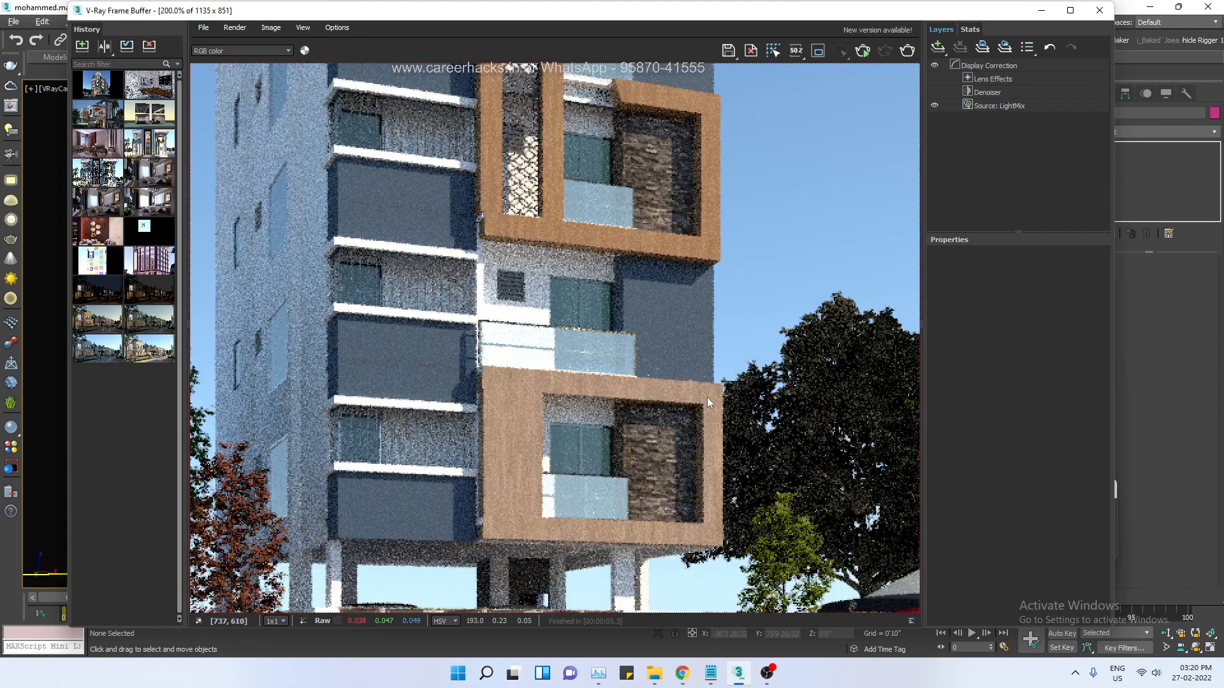
scroll(614, 462, "down", 1)
left_click(1041, 11)
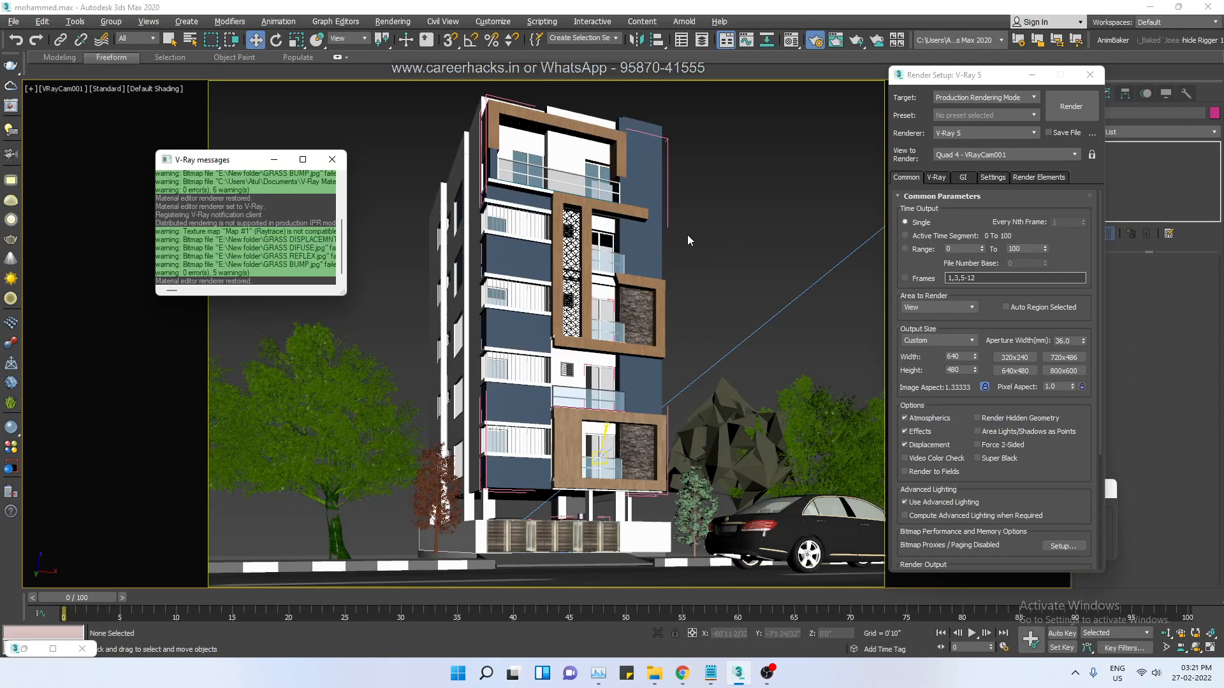
- Switch the Material Editor to Slate mode and arrange its windows so the building stays visible, enlarging the node view
left_click(791, 40)
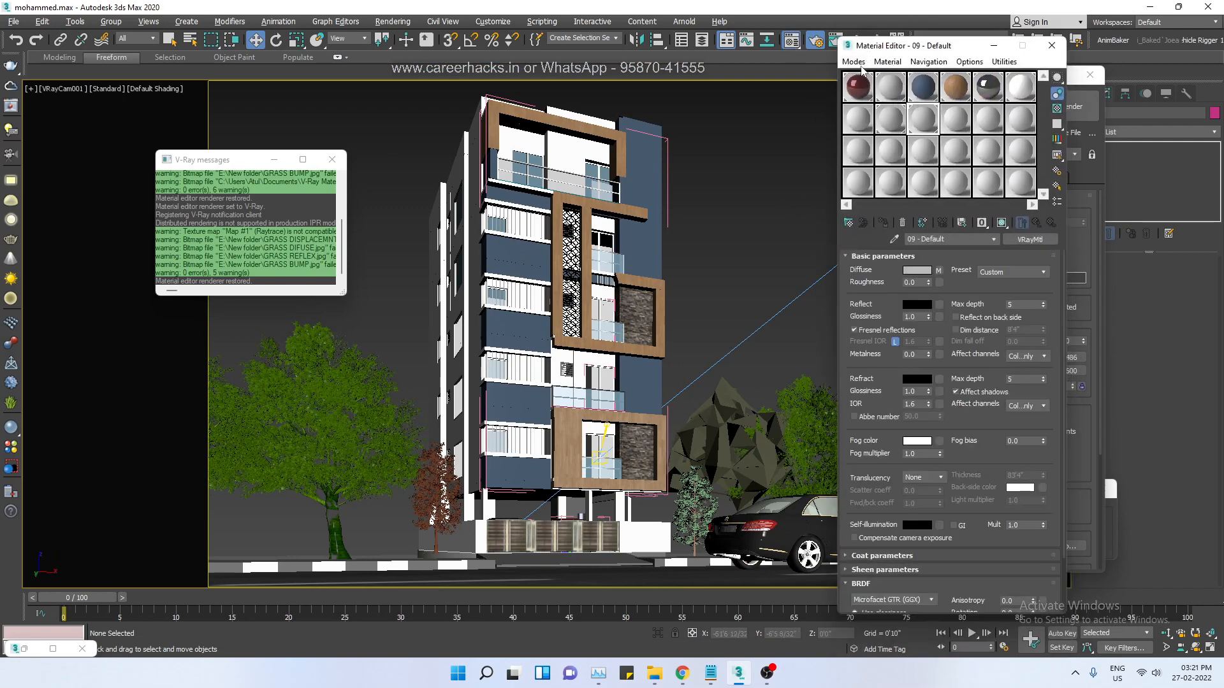
left_click(859, 89)
left_click(880, 98)
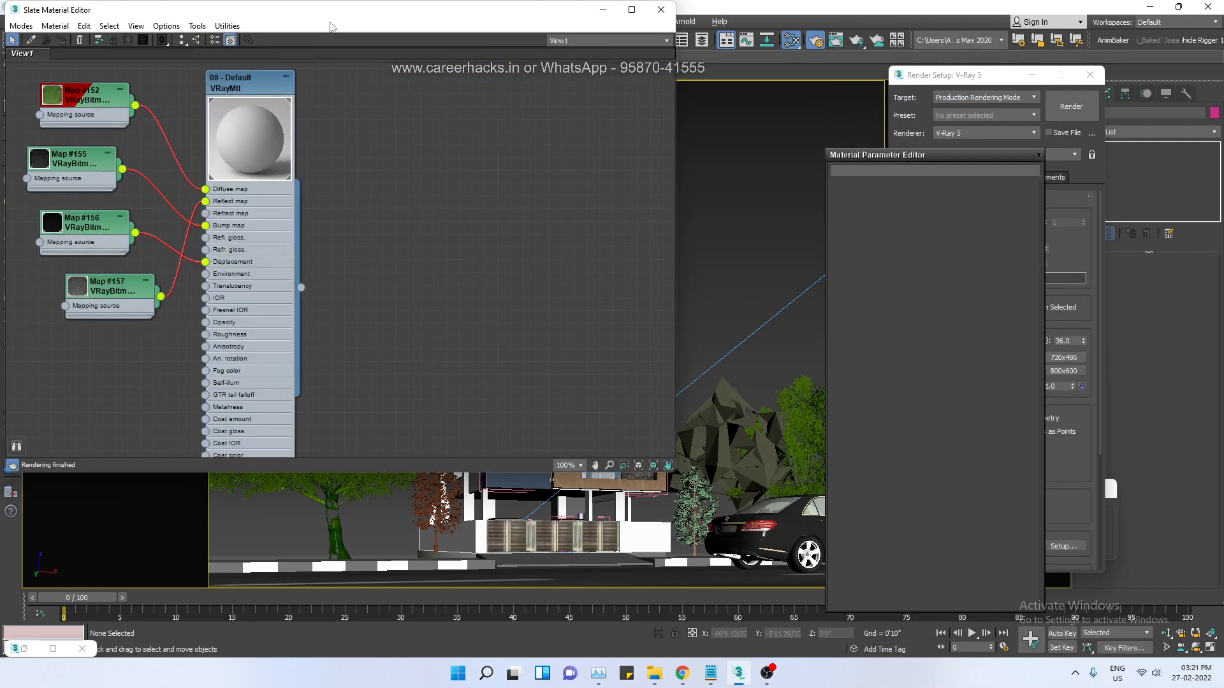
left_click_drag(334, 12, 995, 204)
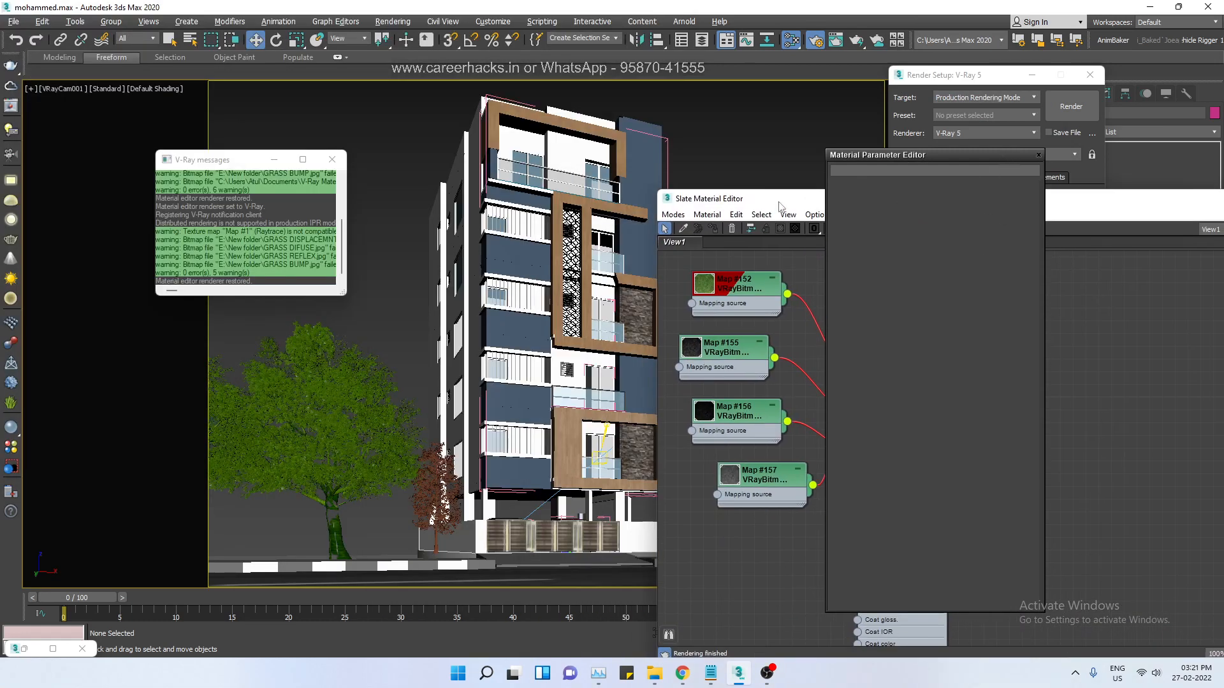
left_click_drag(779, 206, 776, 87)
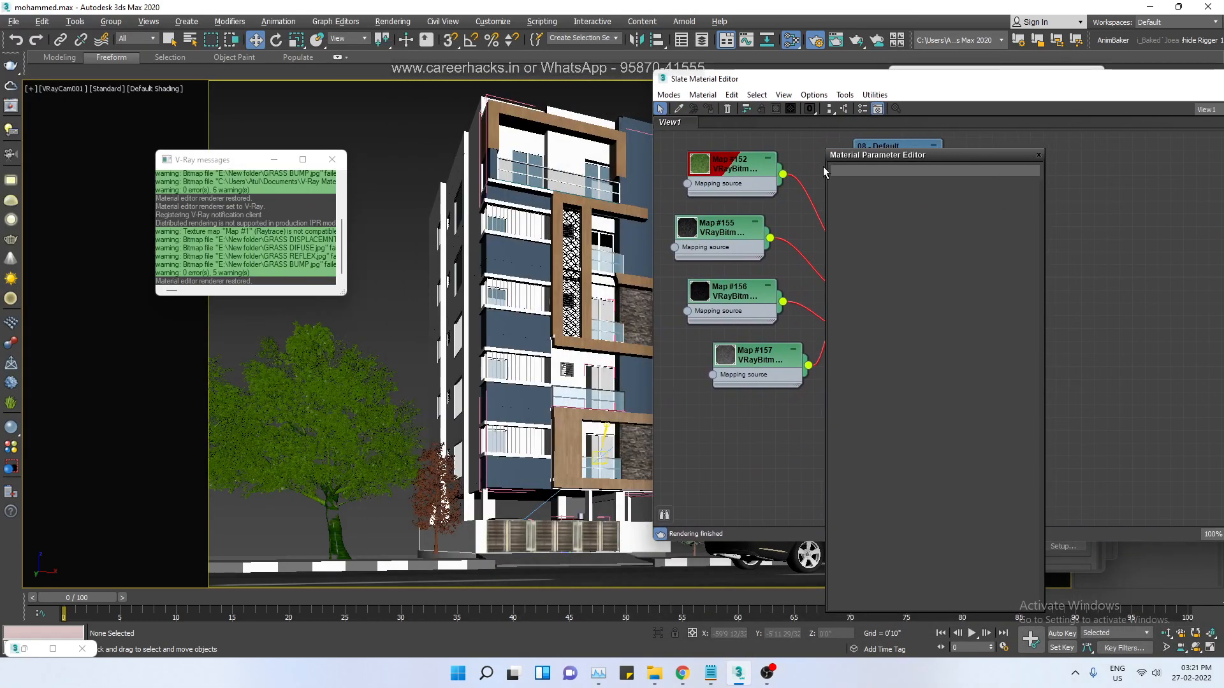
left_click_drag(882, 155, 120, 100)
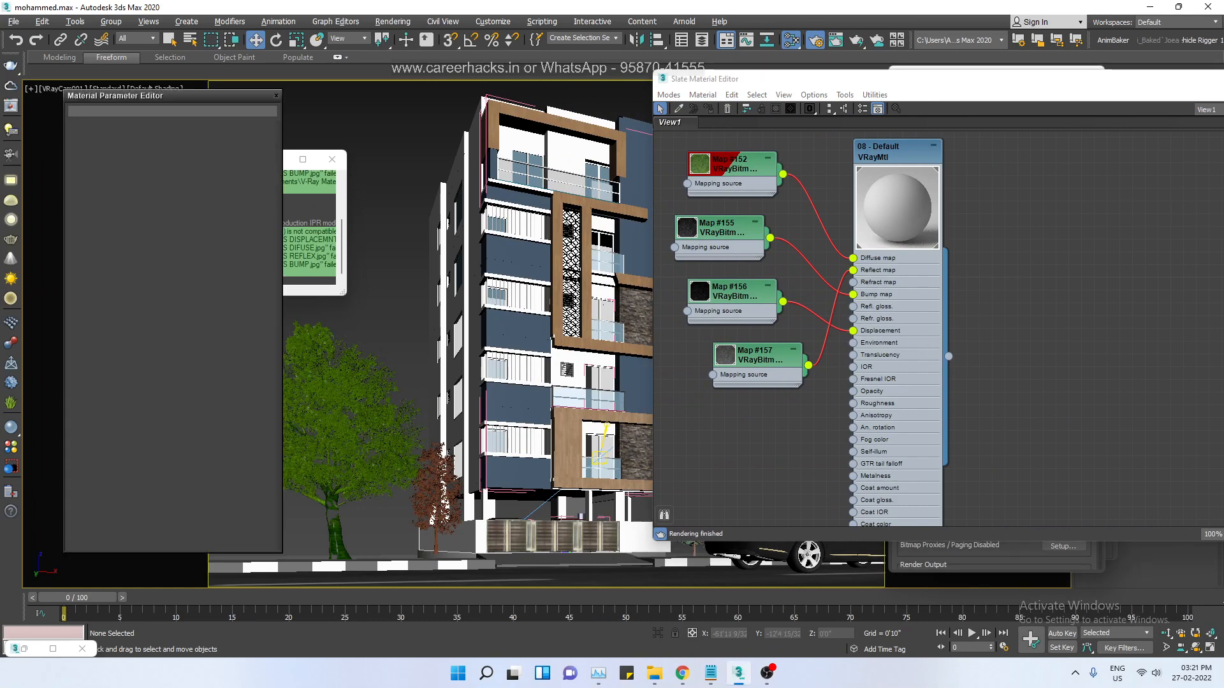
left_click_drag(1223, 246, 1070, 246)
left_click_drag(852, 82, 1006, 78)
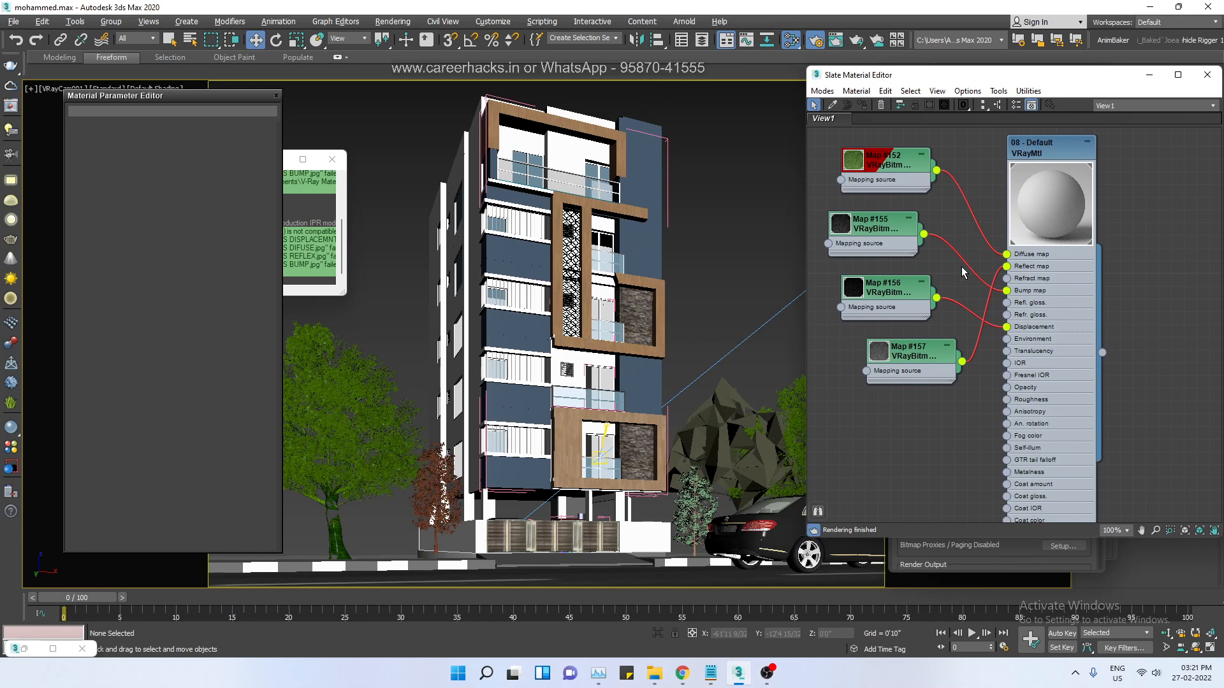
scroll(1003, 476, "down", 4)
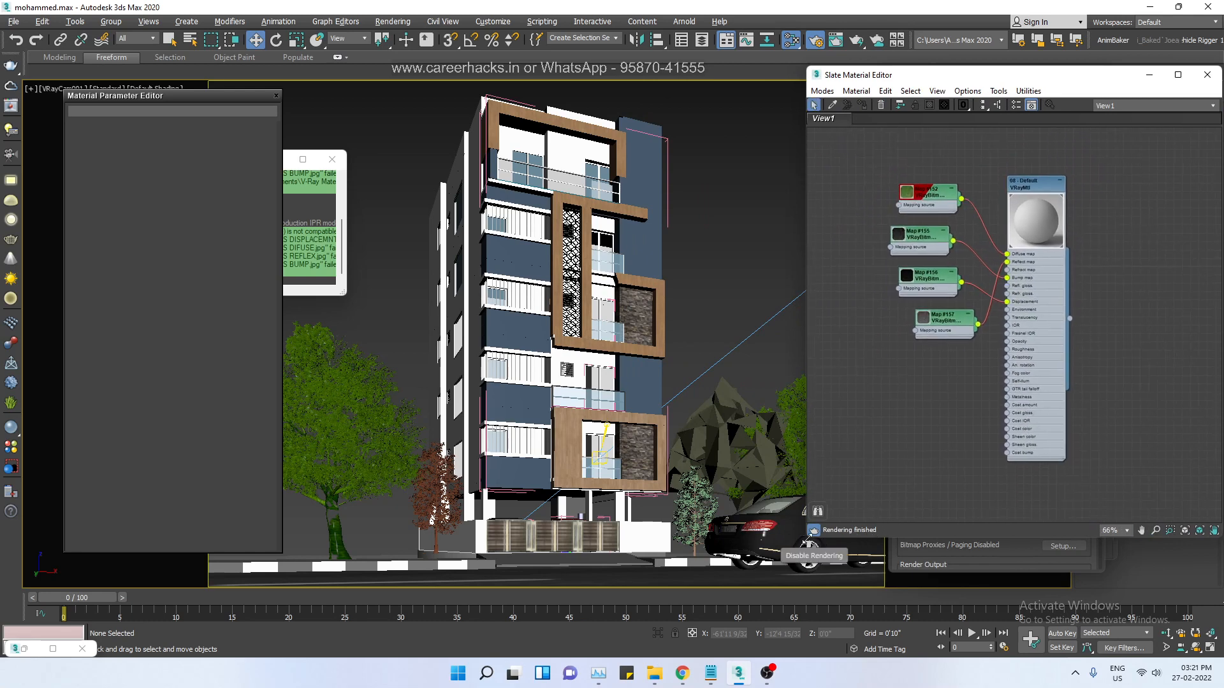
left_click_drag(818, 538, 710, 650)
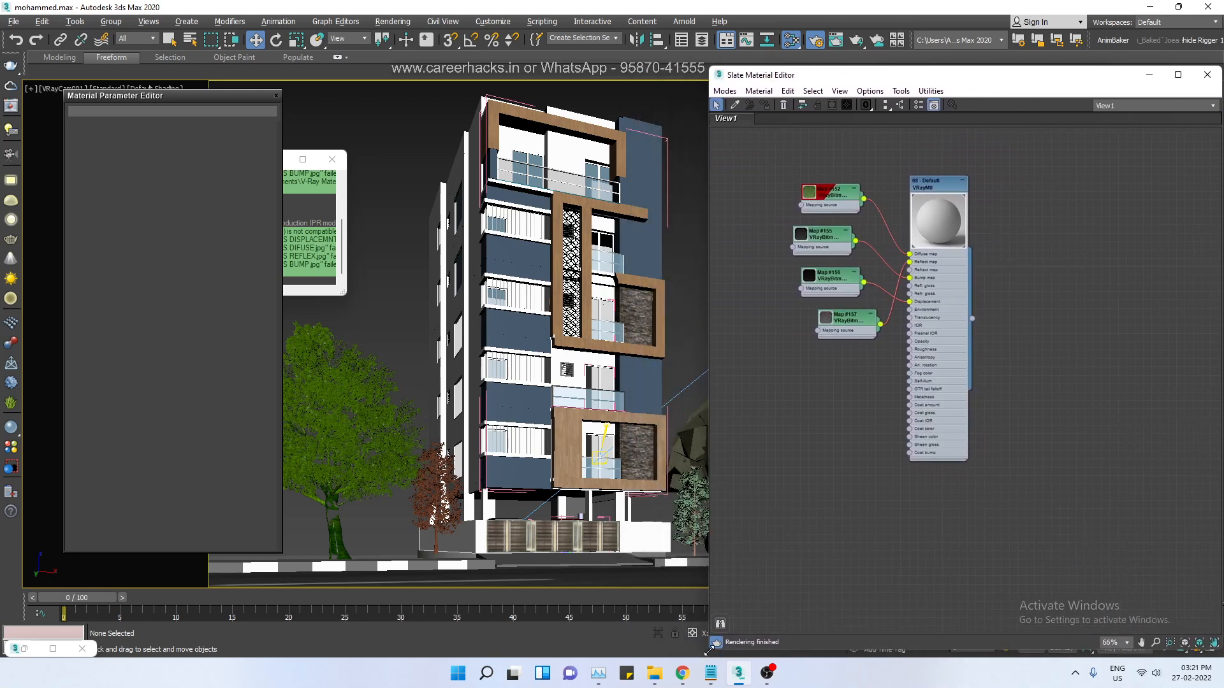
- Clear the material with its four bitmap nodes from the Slate view and pick the stone cladding's material from the building
left_click_drag(952, 182, 976, 198)
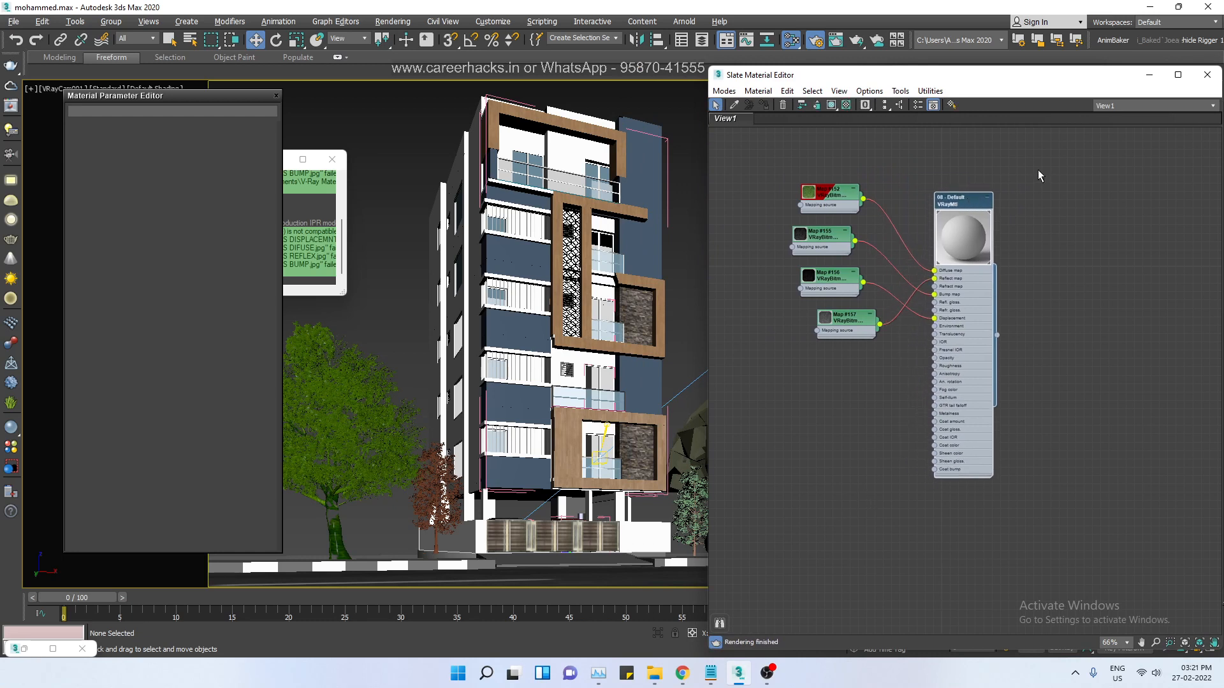
left_click_drag(1037, 169, 815, 396)
key("Delete")
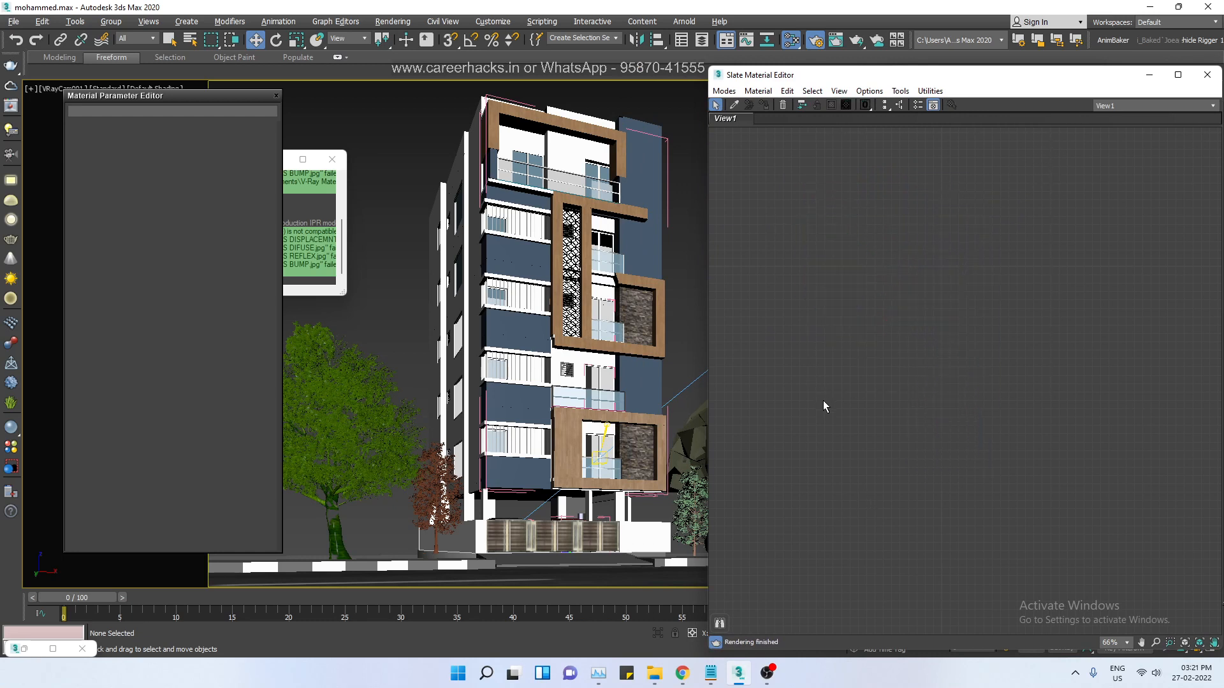
left_click(735, 105)
left_click(638, 301)
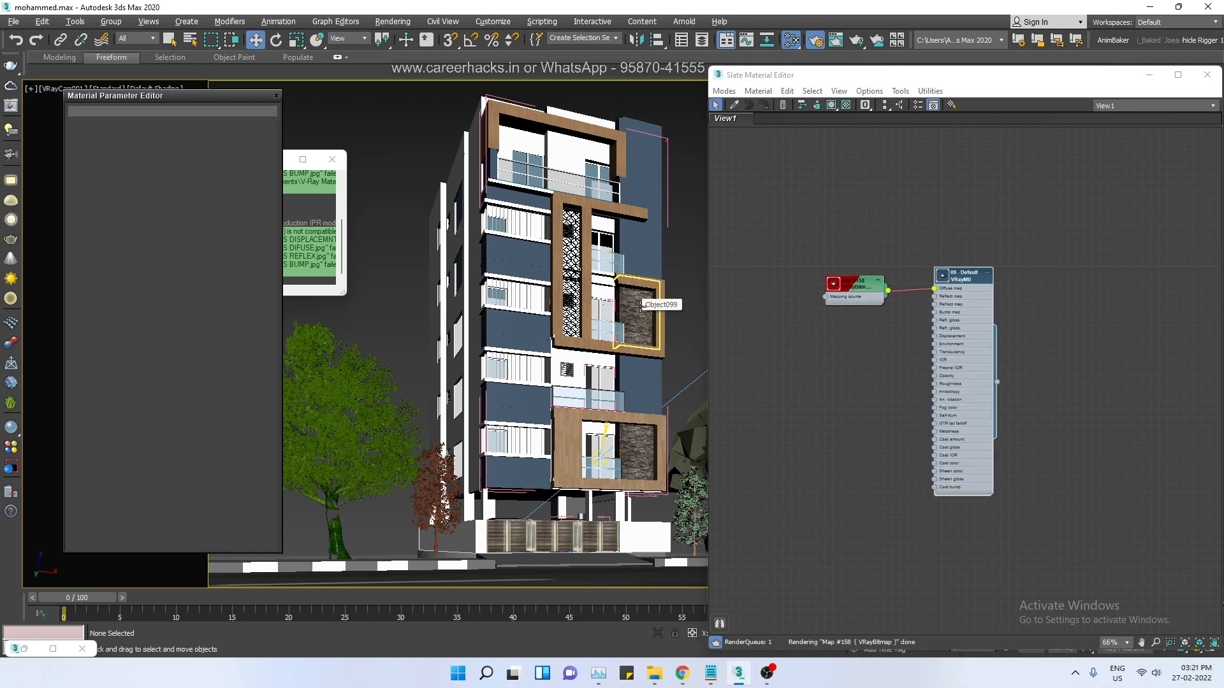
- Space the stone bitmap node apart from its material node and widen the bitmap node, trying its large preview
left_click_drag(862, 301, 852, 254)
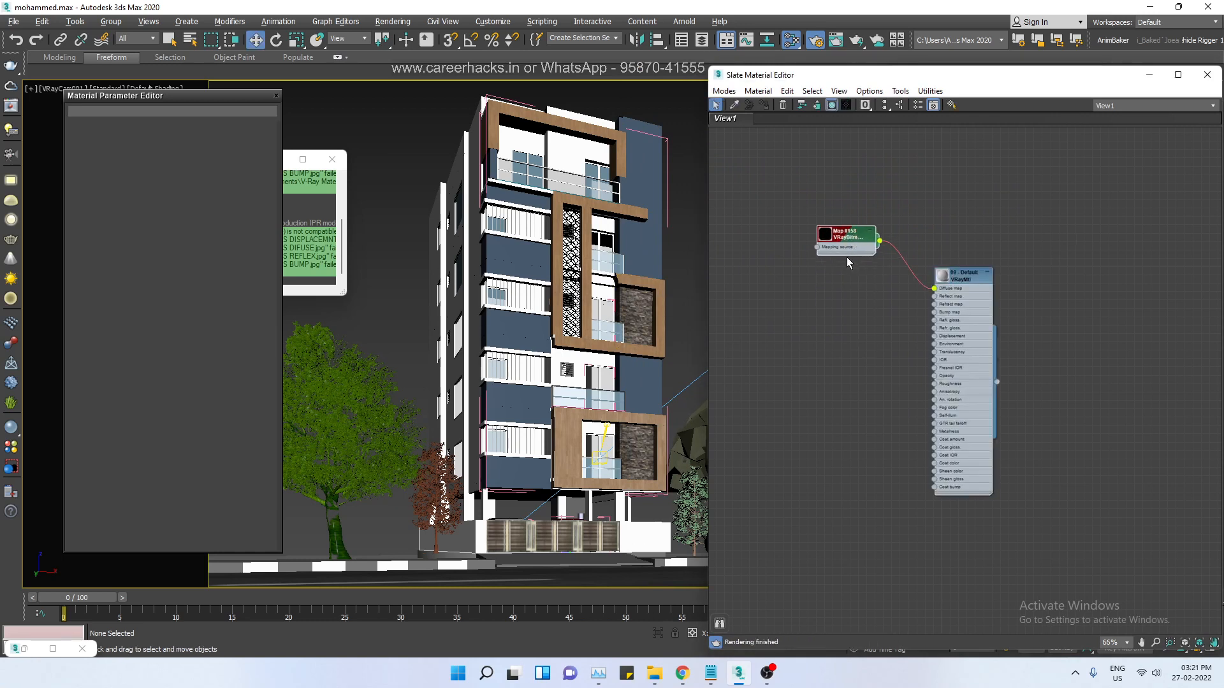
double_click(827, 241)
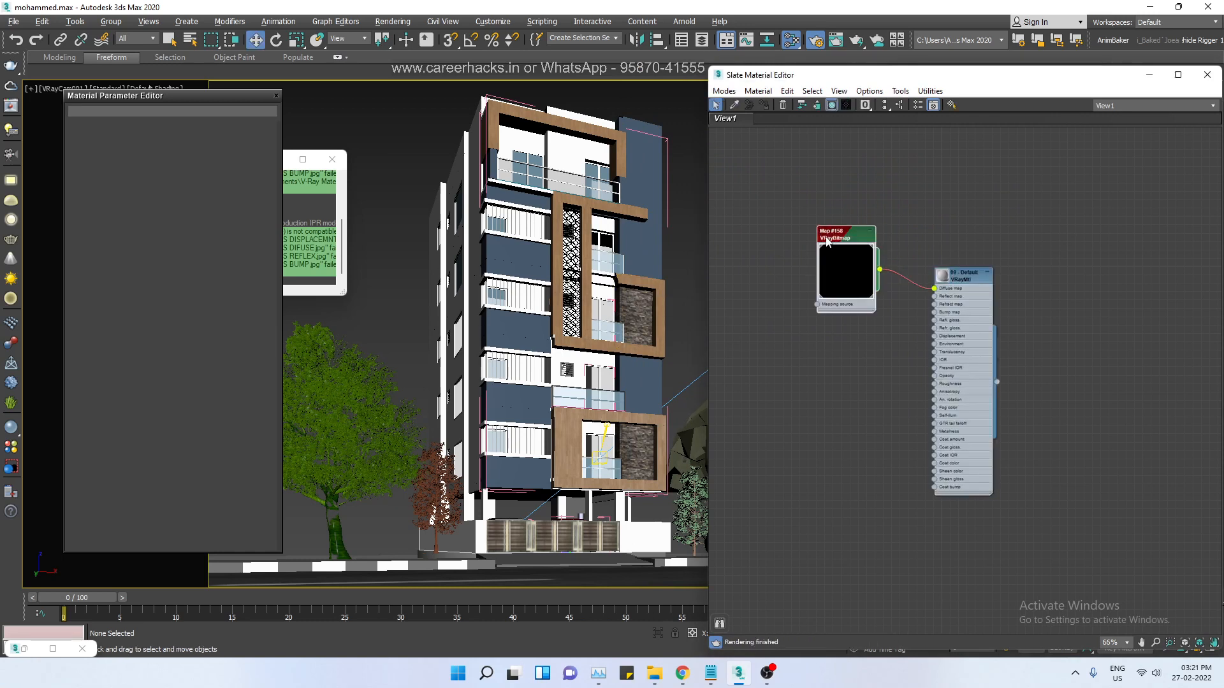
right_click(838, 289)
left_click(839, 268)
left_click_drag(932, 281, 1031, 248)
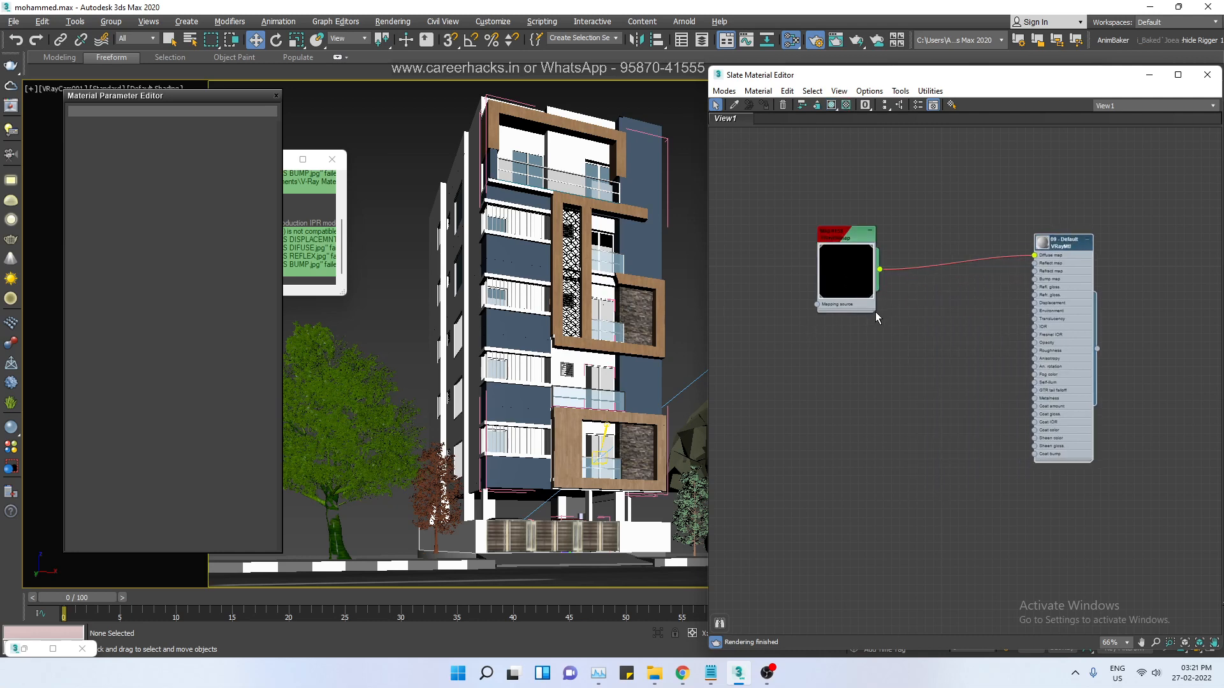
left_click_drag(875, 313, 1026, 518)
left_click_drag(923, 231, 842, 174)
double_click(895, 264)
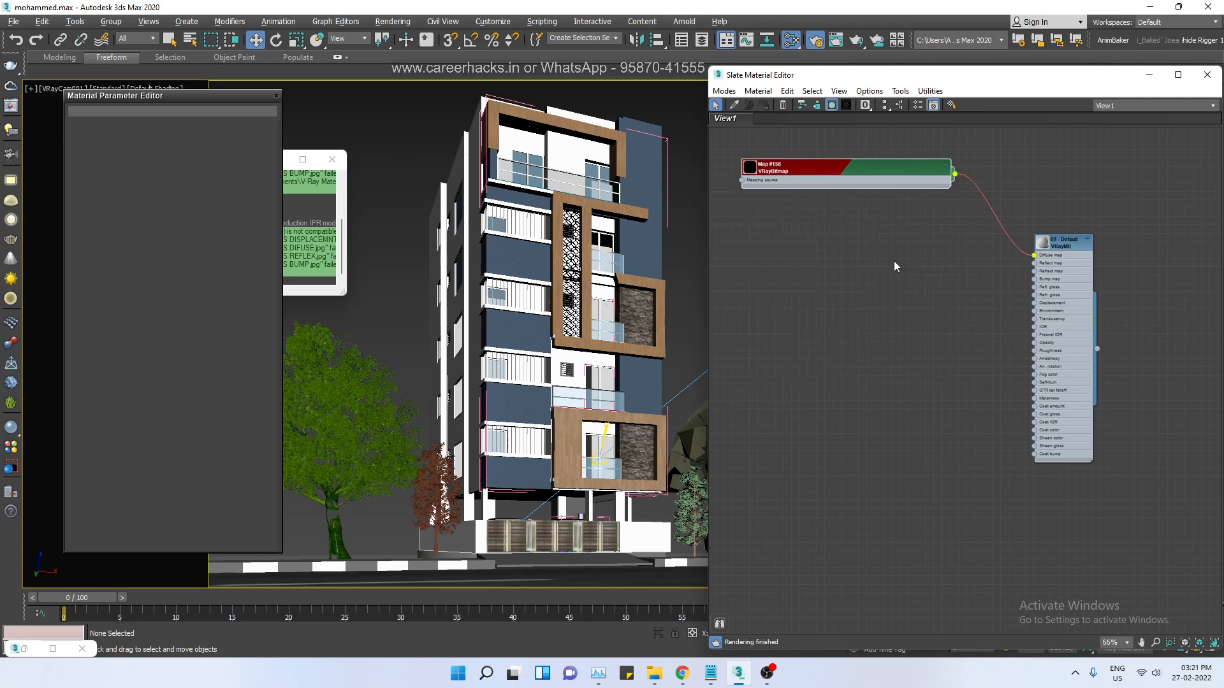
- Open the stone bitmap's parameters and view its image at full size
double_click(803, 173)
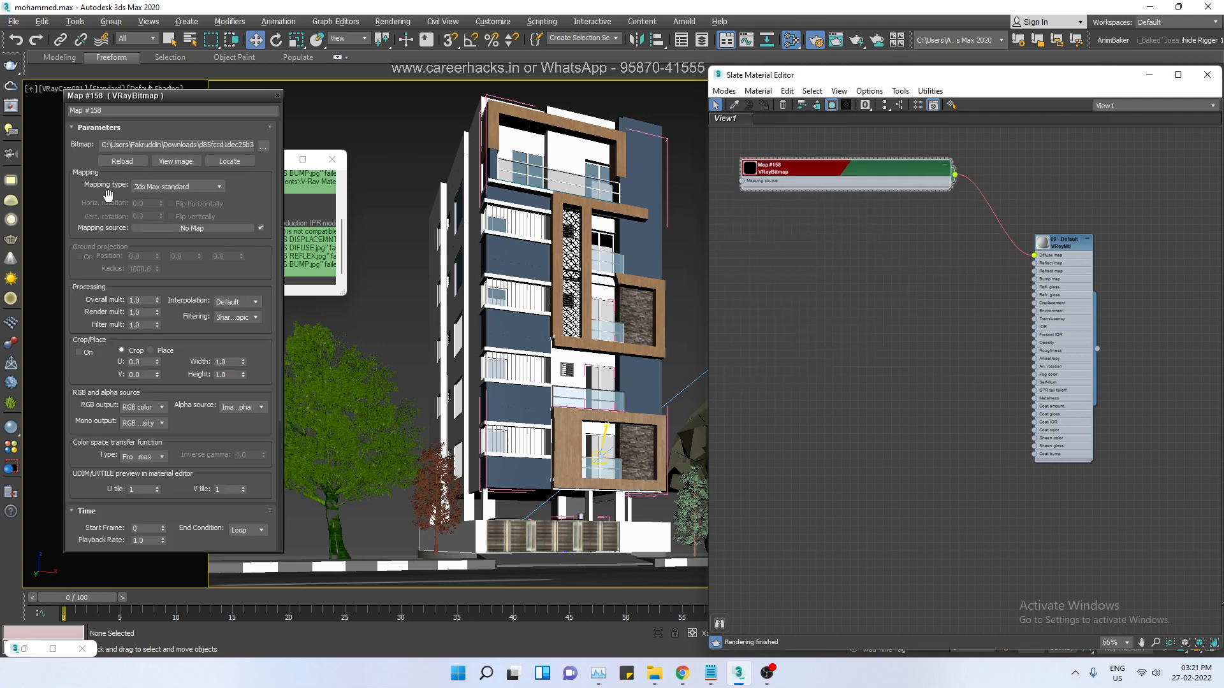
left_click(184, 163)
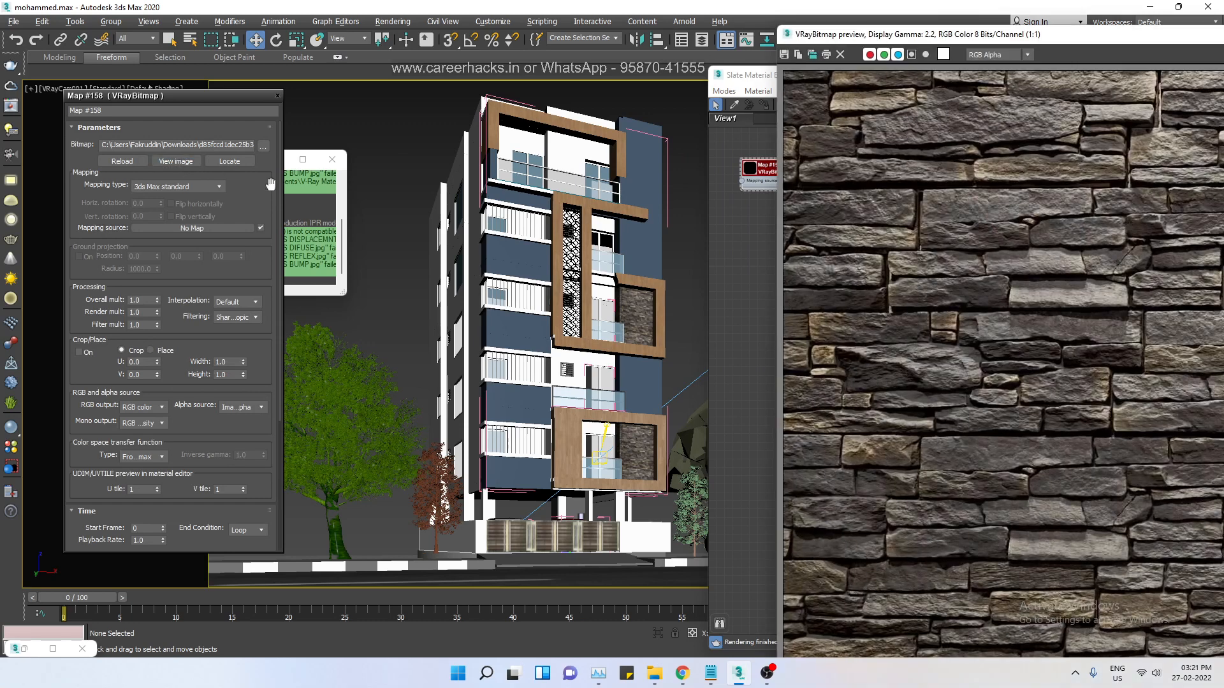
right_click(912, 38)
left_click(941, 120)
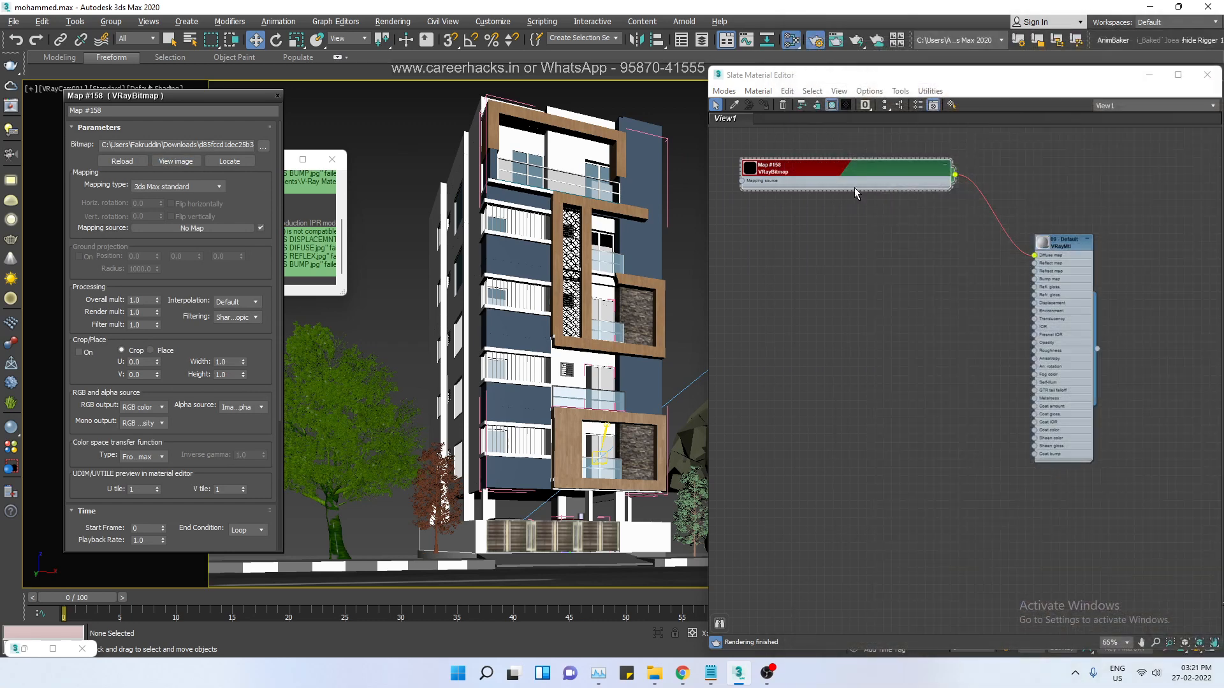
- Close the bitmap parameters and delete the stone bitmap node from the cladding material's diffuse map
double_click(751, 173)
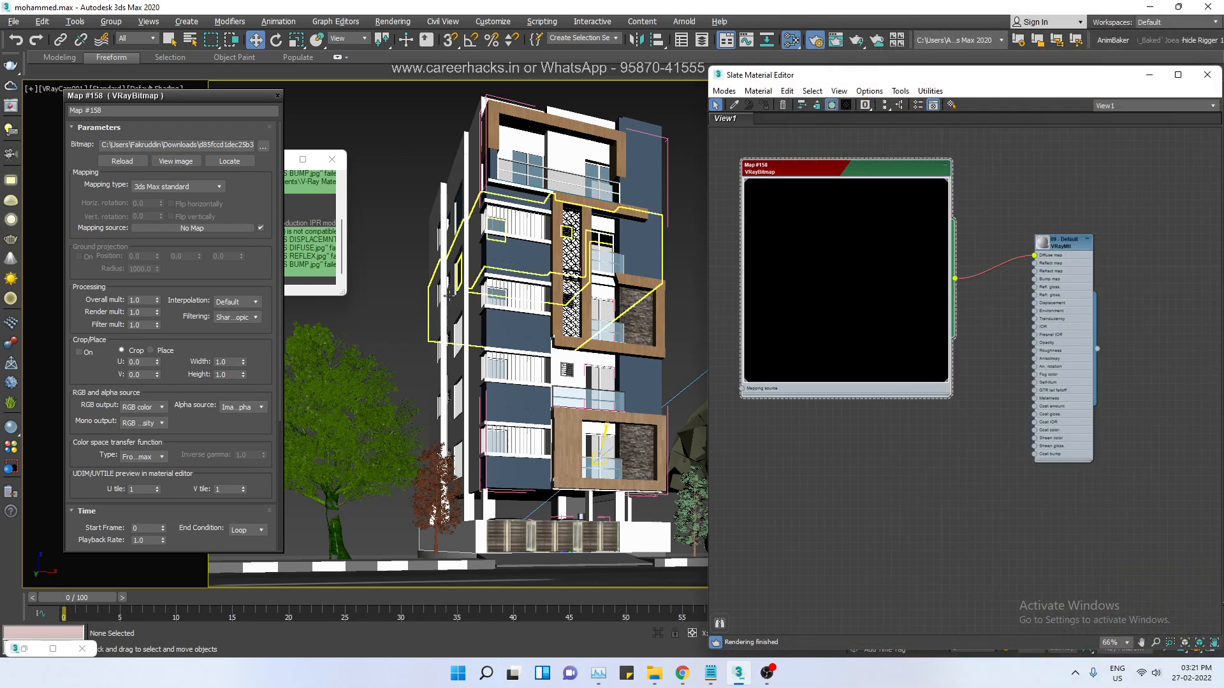
left_click_drag(92, 460, 115, 427)
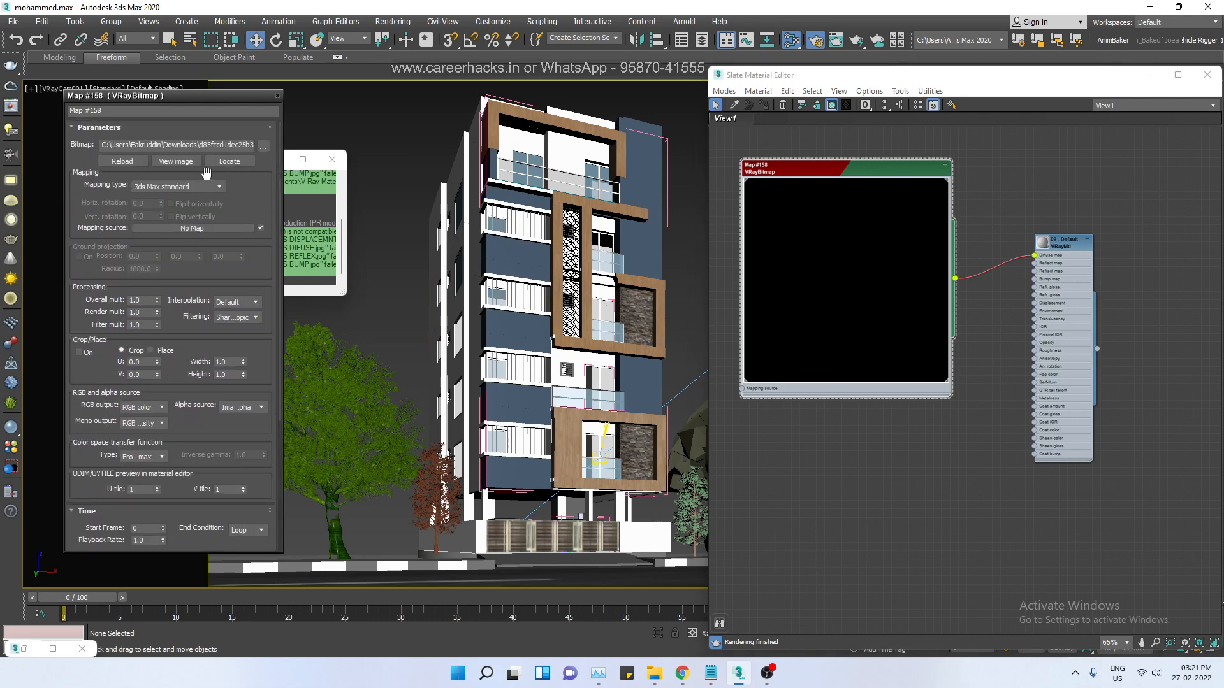
left_click(278, 96)
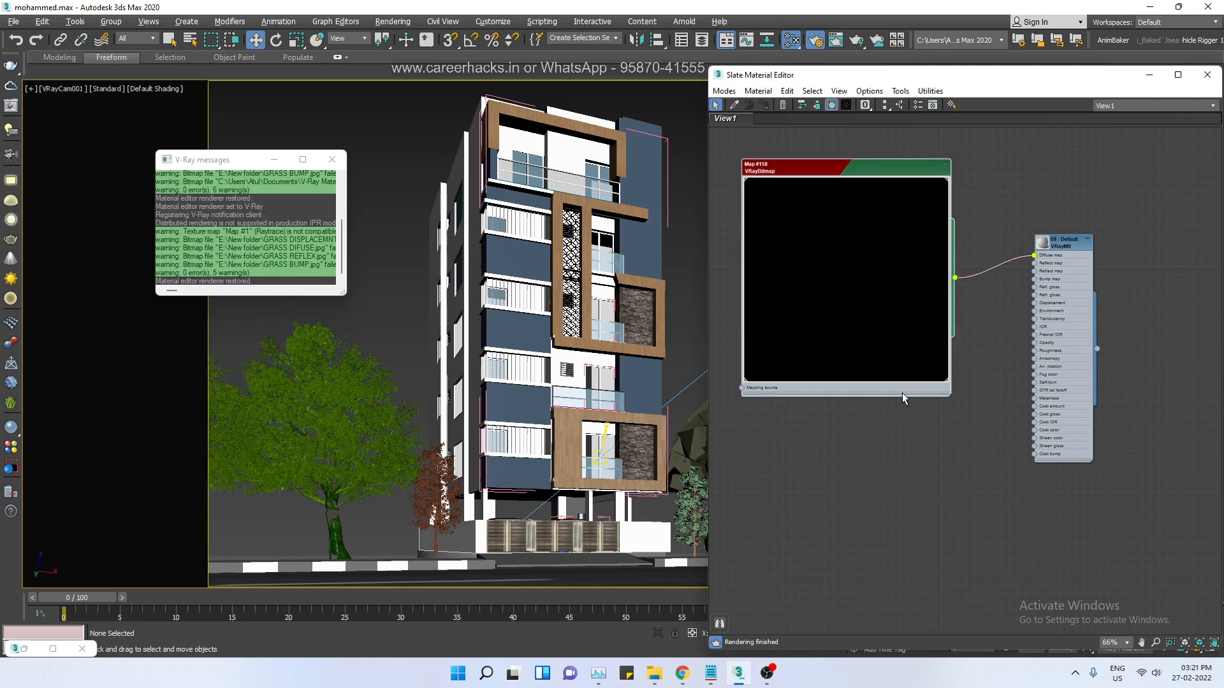
key("Delete")
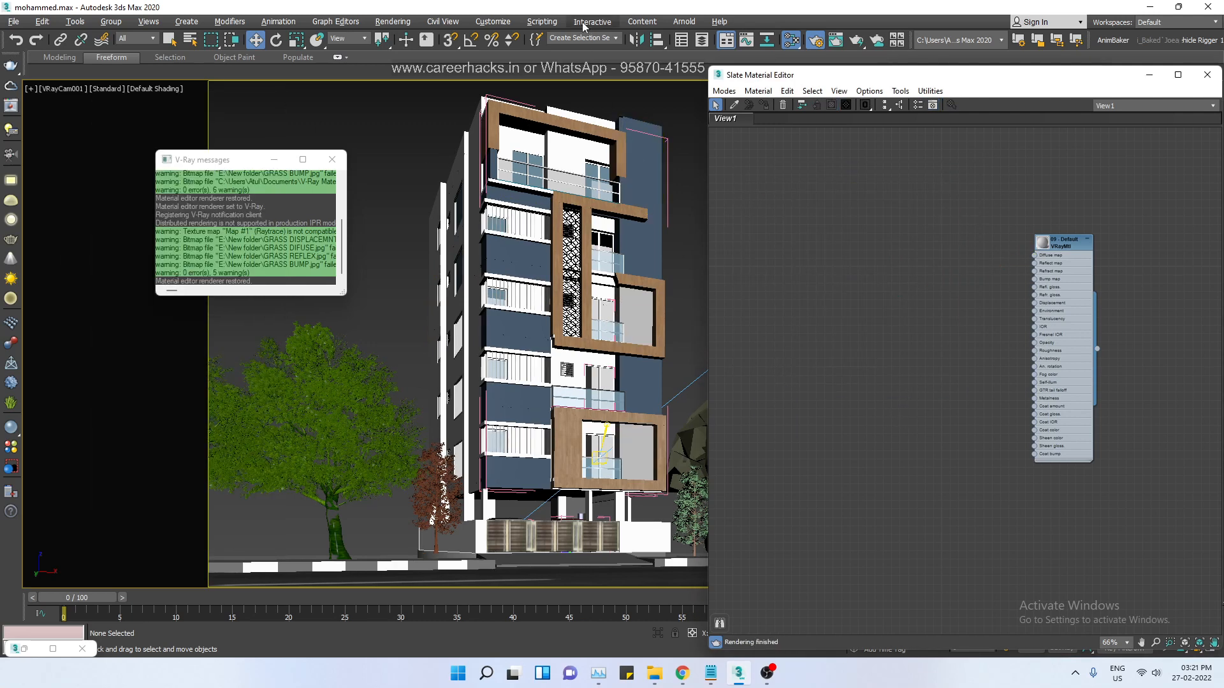
- Check the Gamma and LUT settings in the program preferences
left_click(492, 21)
left_click(513, 228)
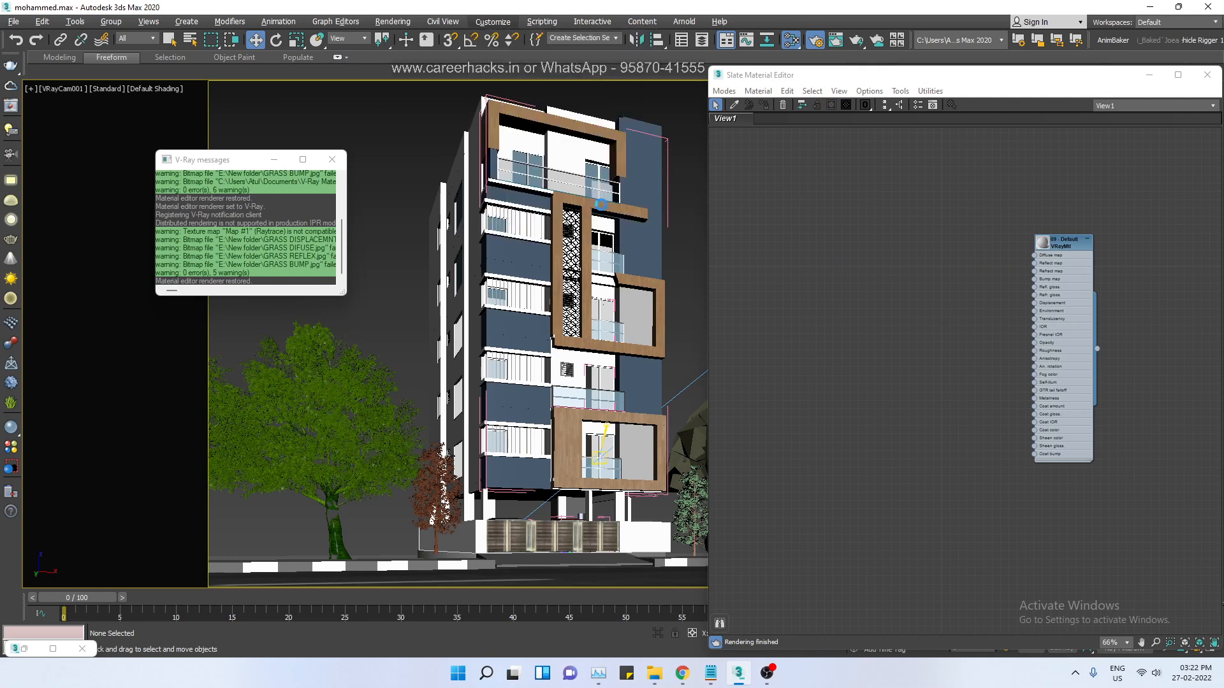
left_click(687, 163)
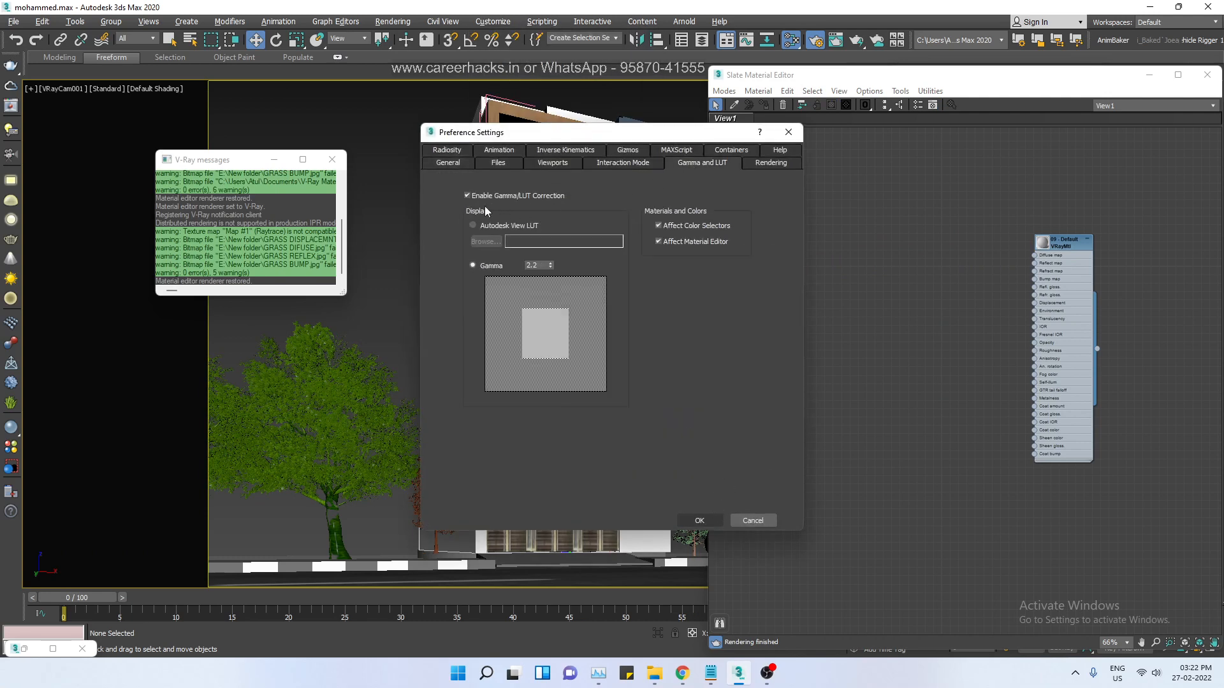
left_click(700, 520)
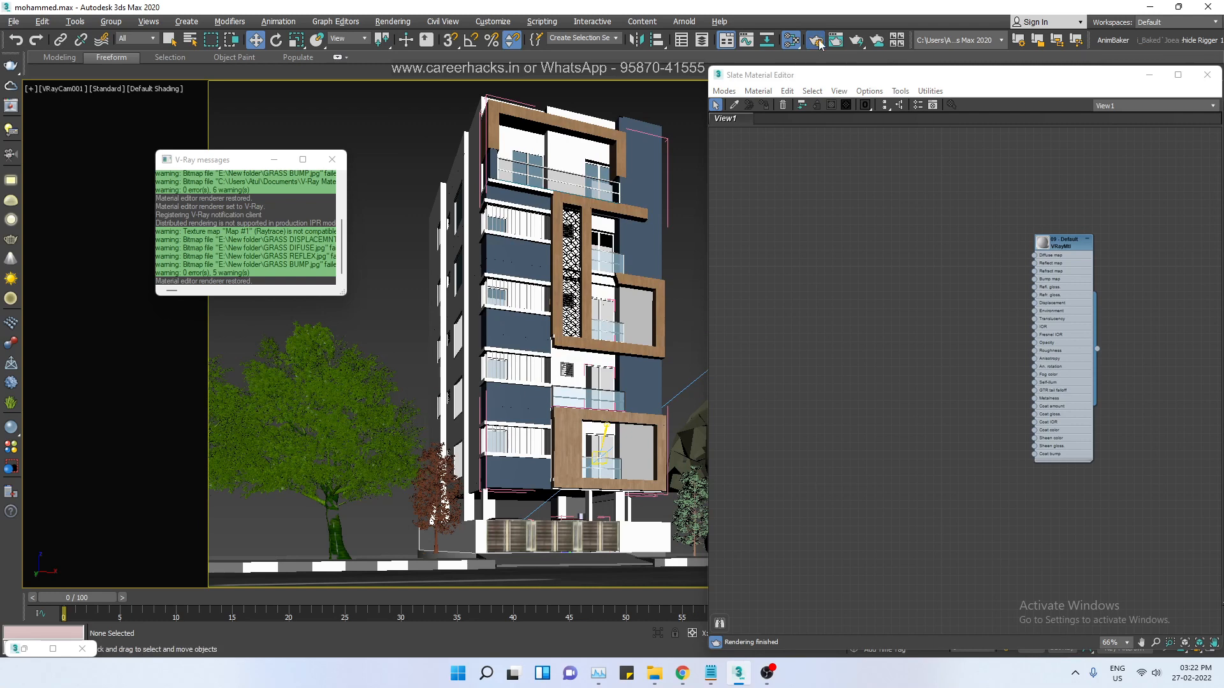
- Switch all V-Ray render settings to Expert, check the color mapping gamma and mode options, and close Render Setup
key("F10")
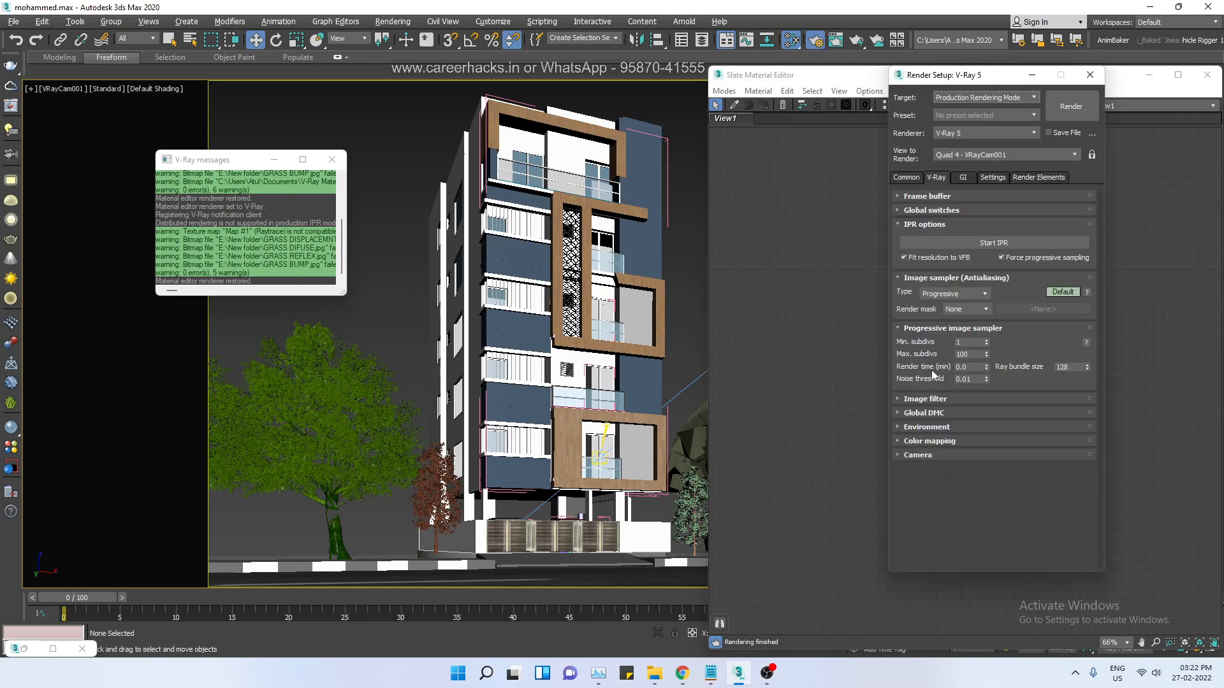
left_click(918, 441)
right_click(1070, 454)
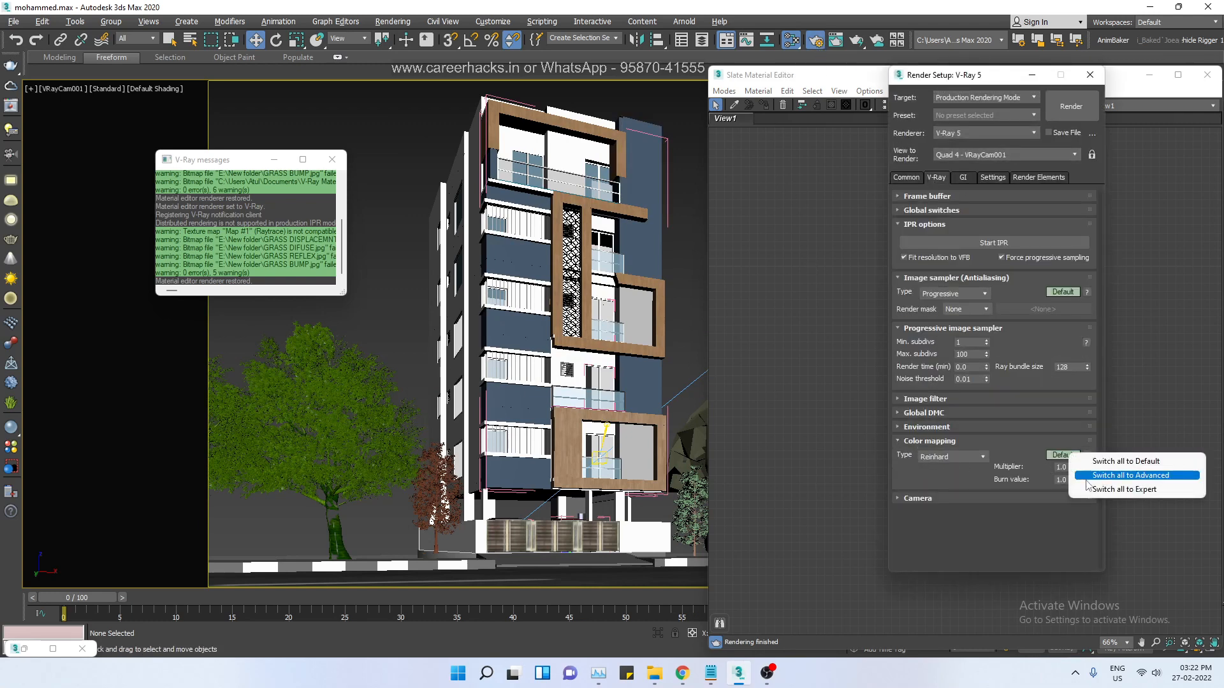
left_click(1087, 489)
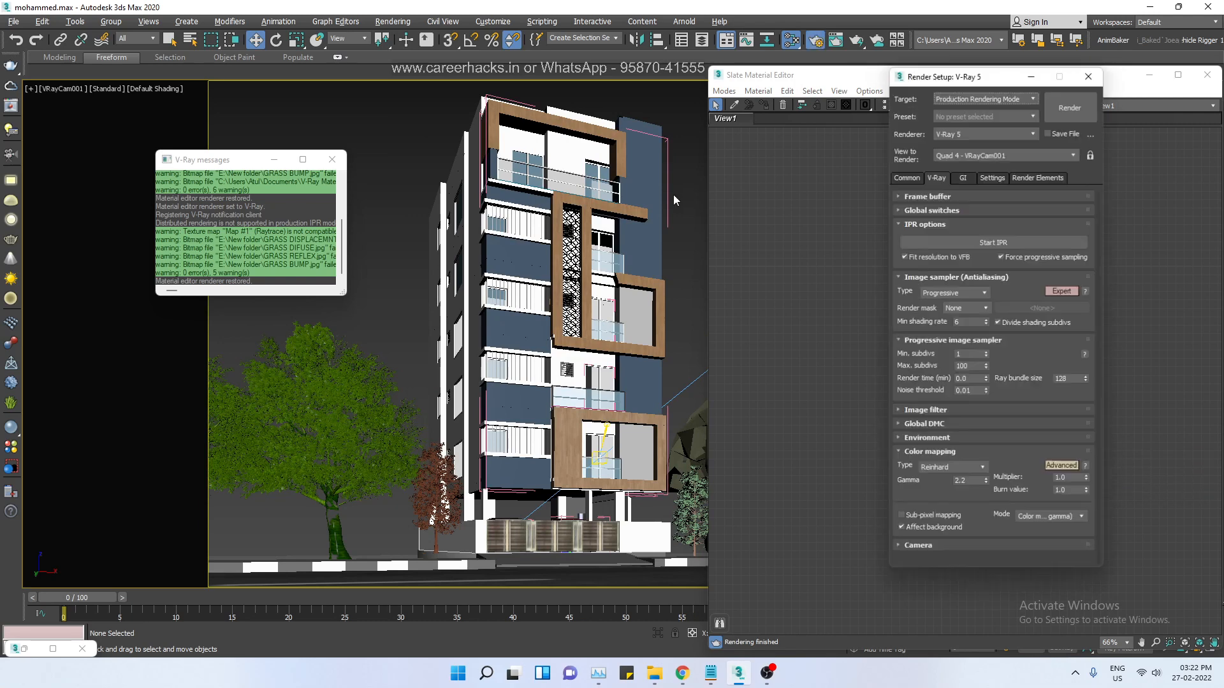
left_click(928, 455)
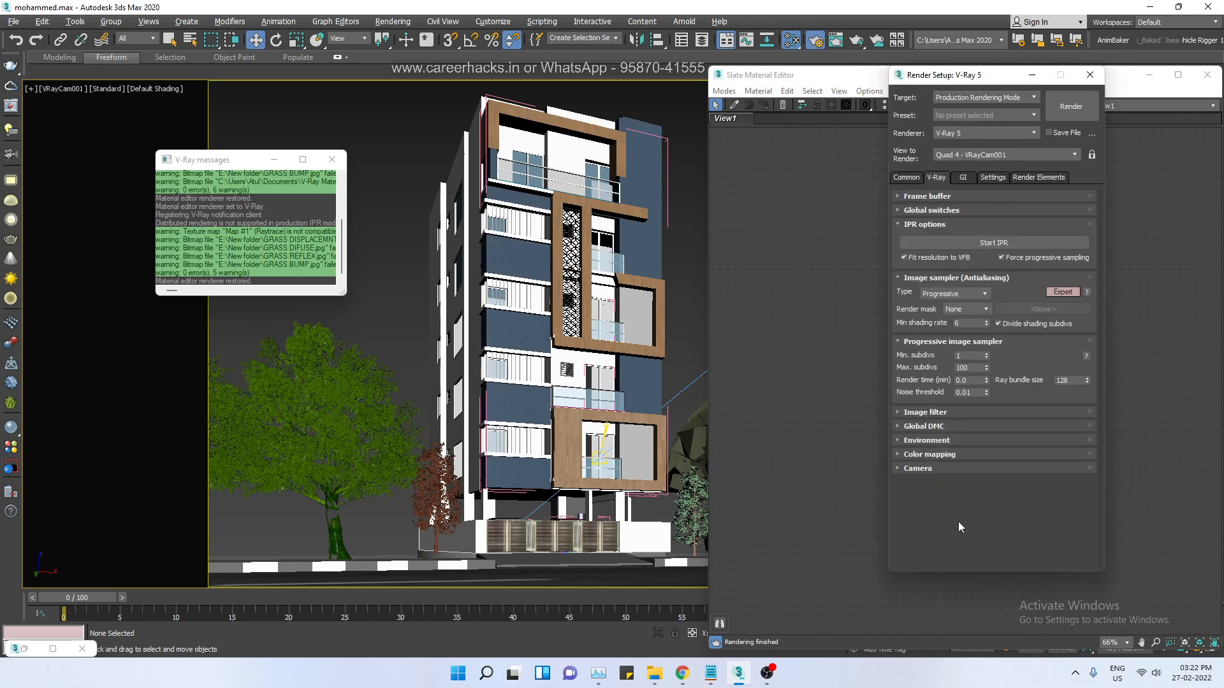
left_click(940, 456)
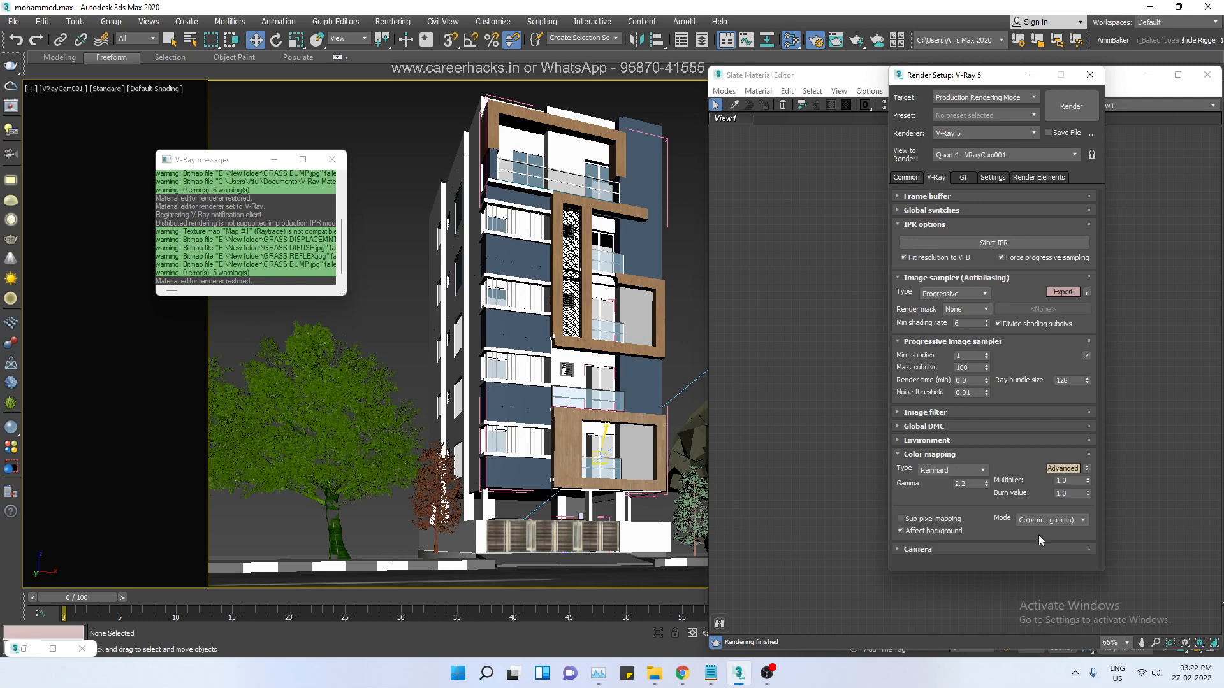
left_click(1033, 519)
left_click(1057, 549)
left_click(1090, 74)
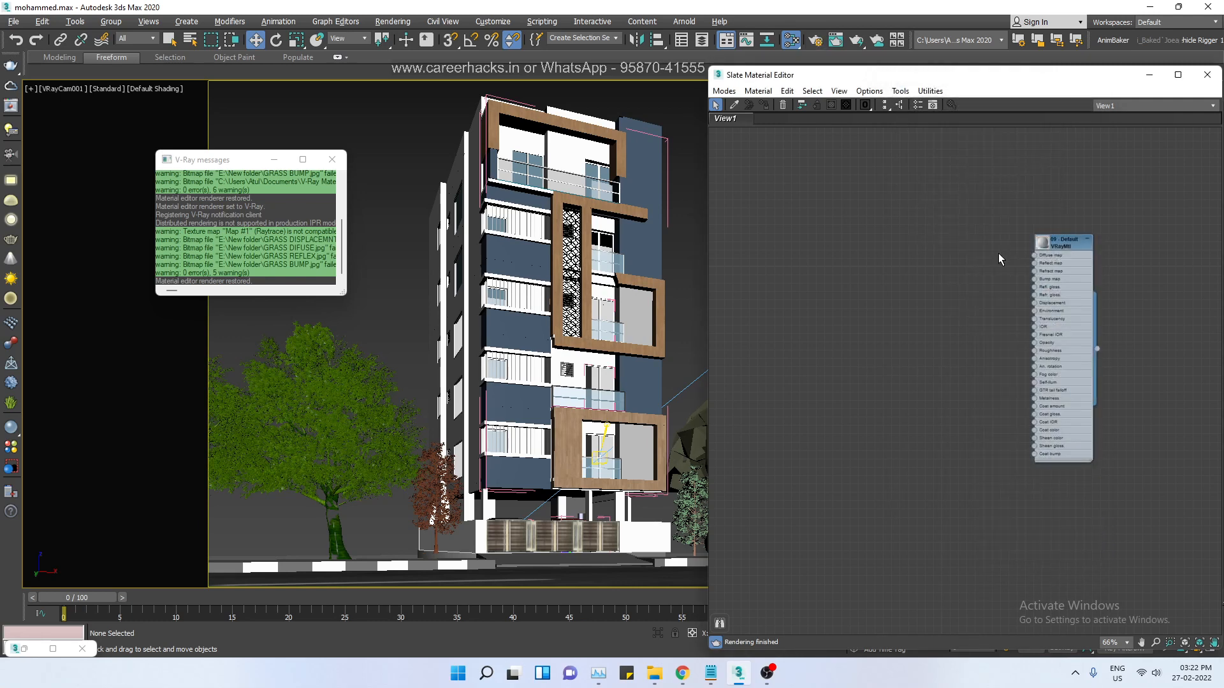
- Connect a new VRayBitmap map to the diffuse map of the stone cladding's 09 - Default material
left_click(1058, 246)
scroll(1034, 258, "up", 8)
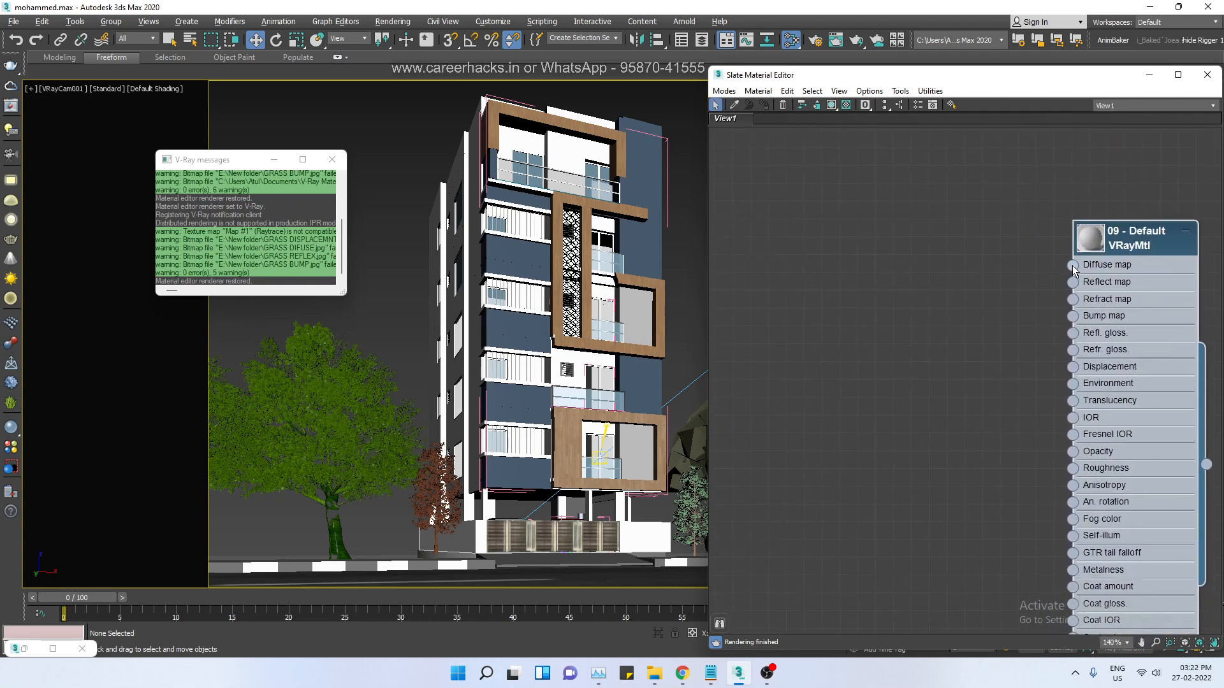
left_click_drag(1074, 267, 929, 324)
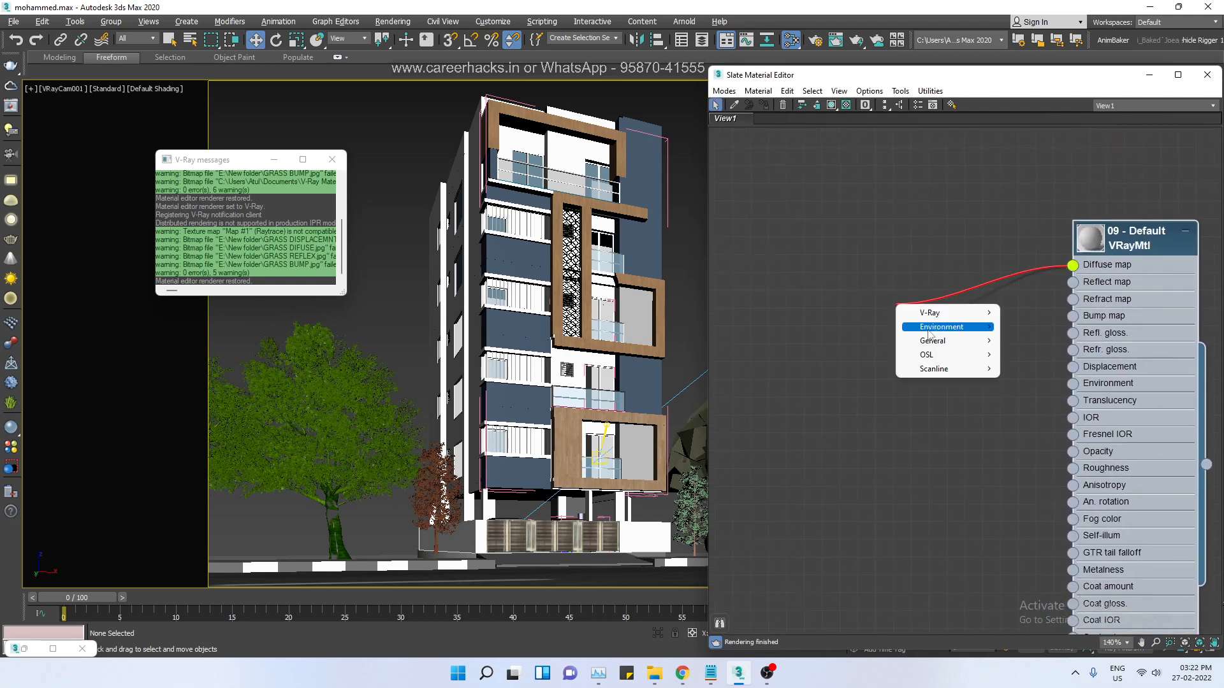
mouse_move(948, 318)
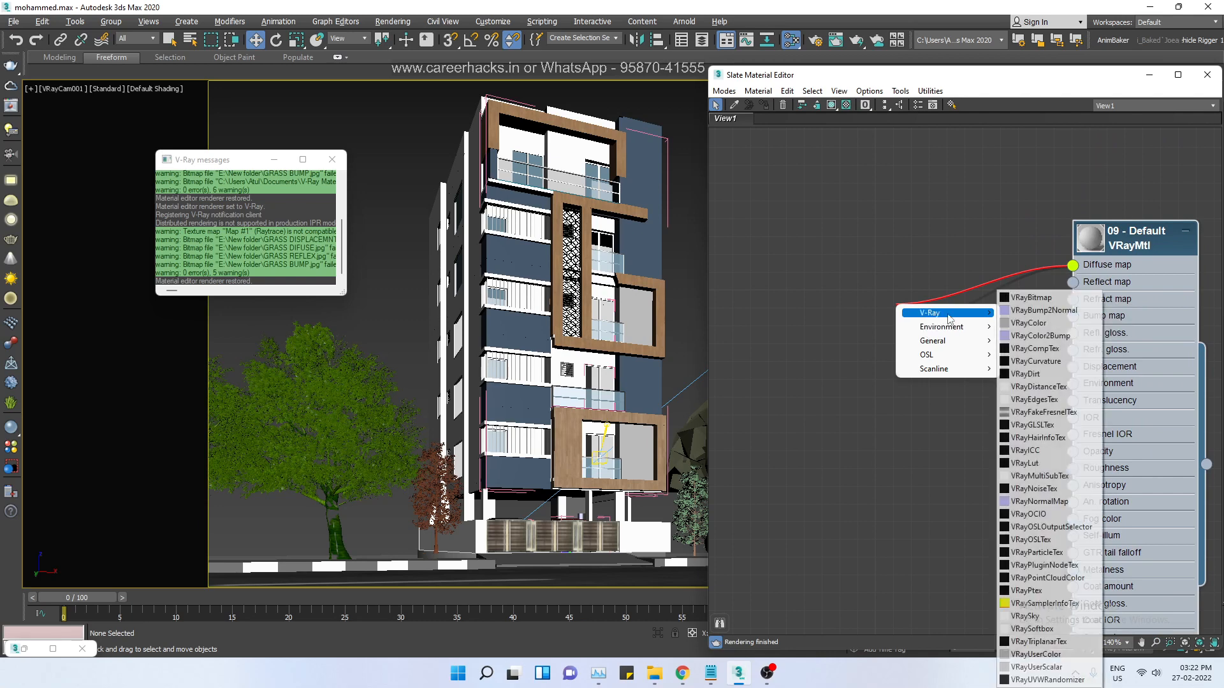
left_click(1034, 298)
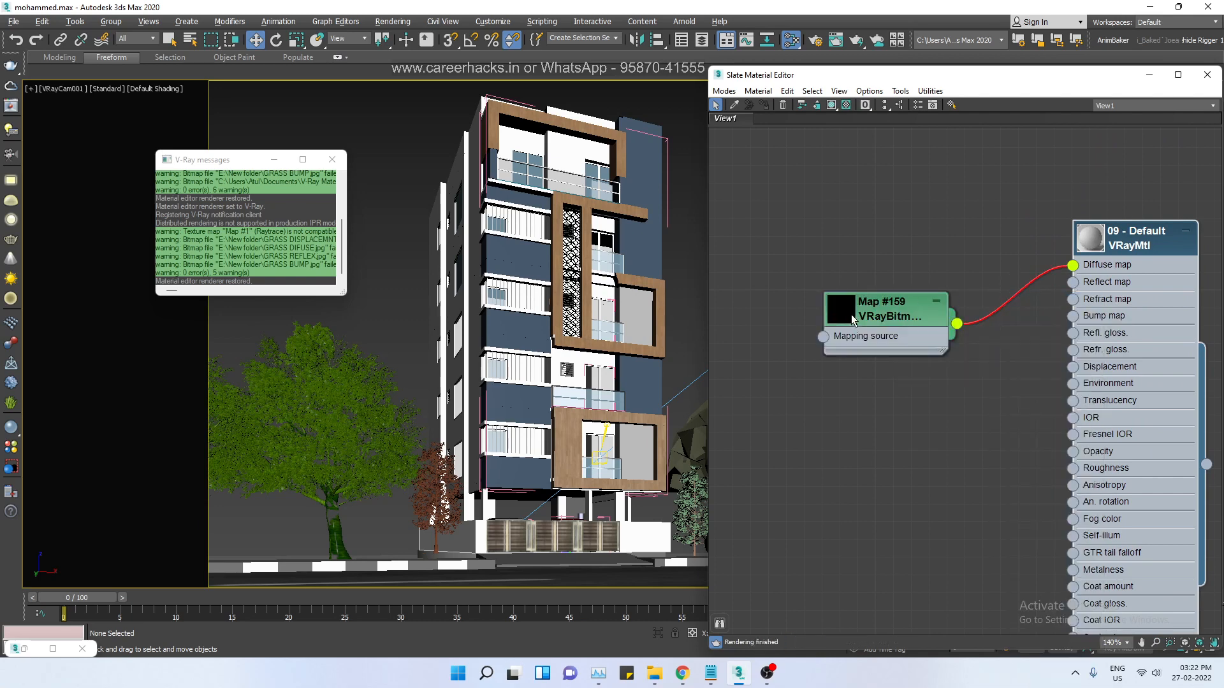
- Load the stone wall image from the Users folder into the new VRayBitmap map
double_click(851, 315)
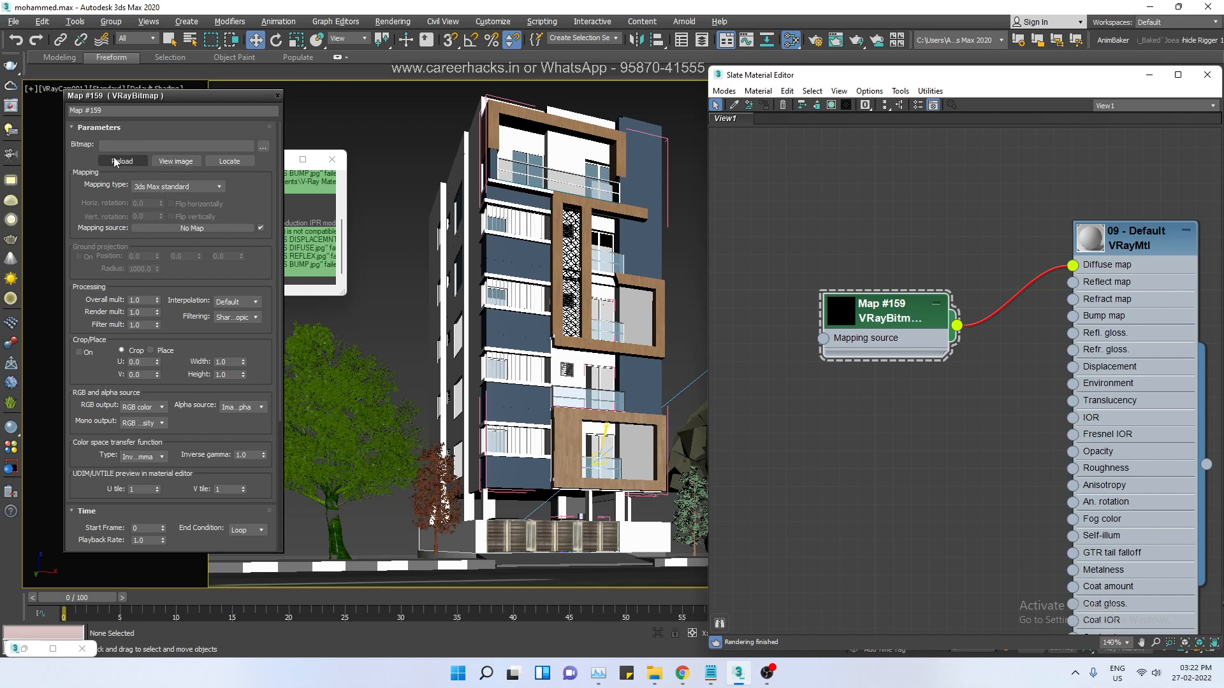
left_click(170, 159)
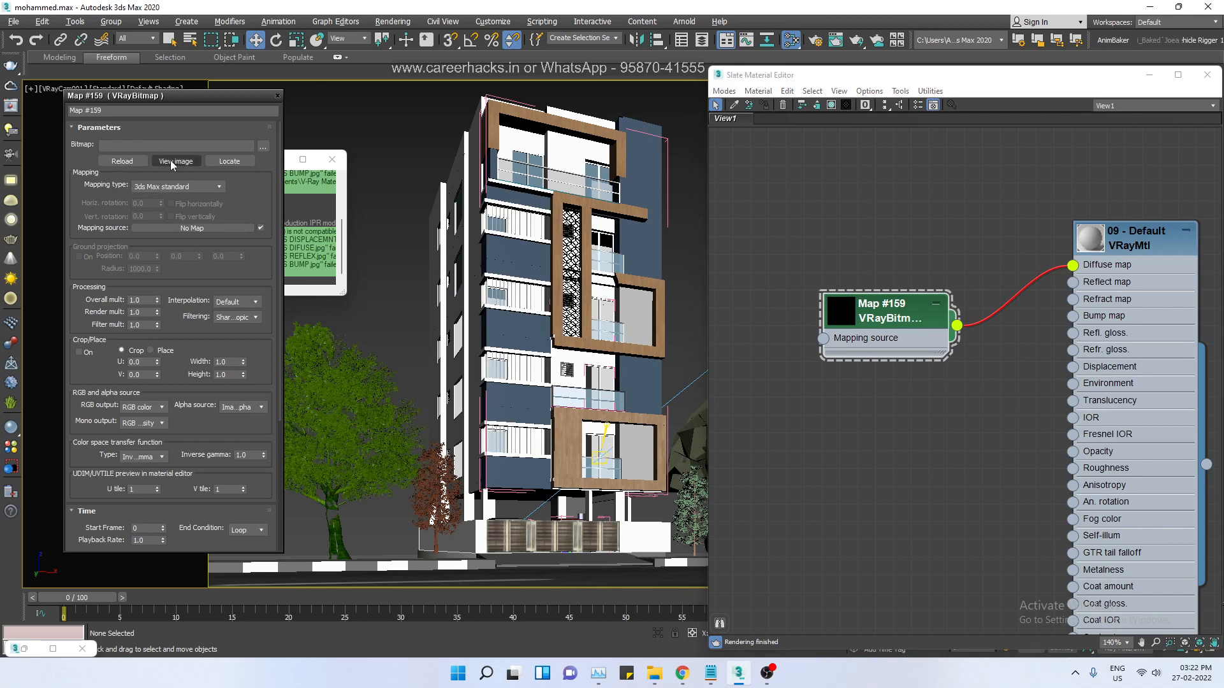
left_click(263, 147)
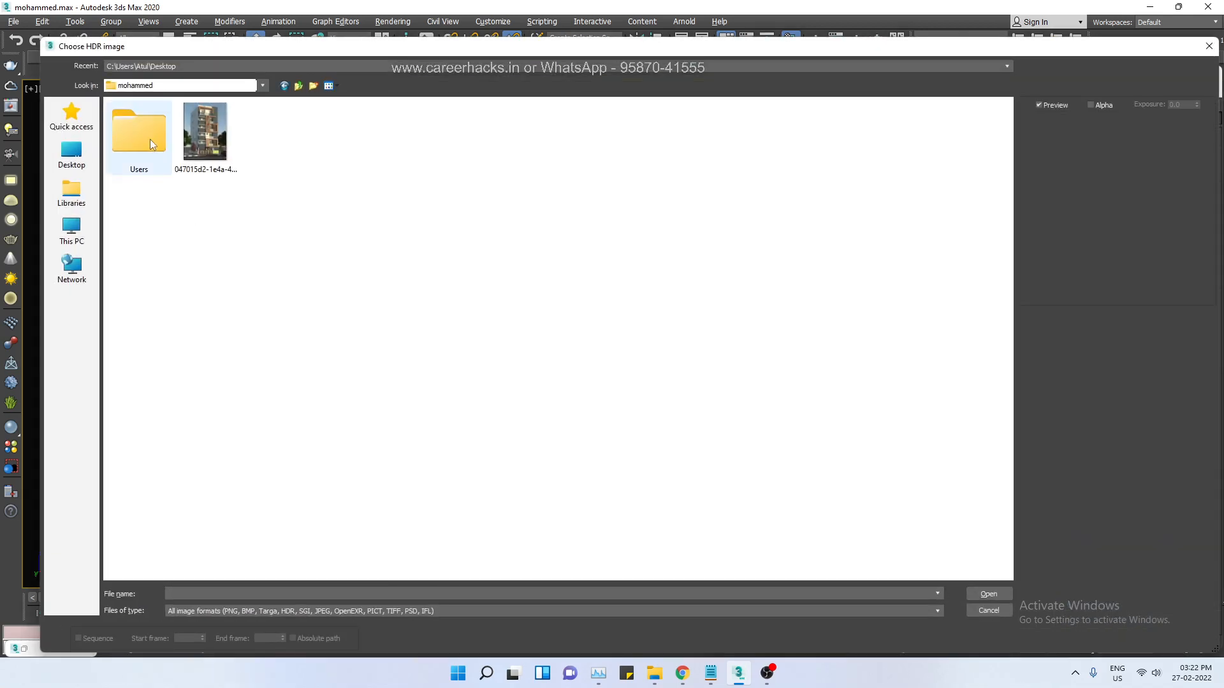
double_click(150, 139)
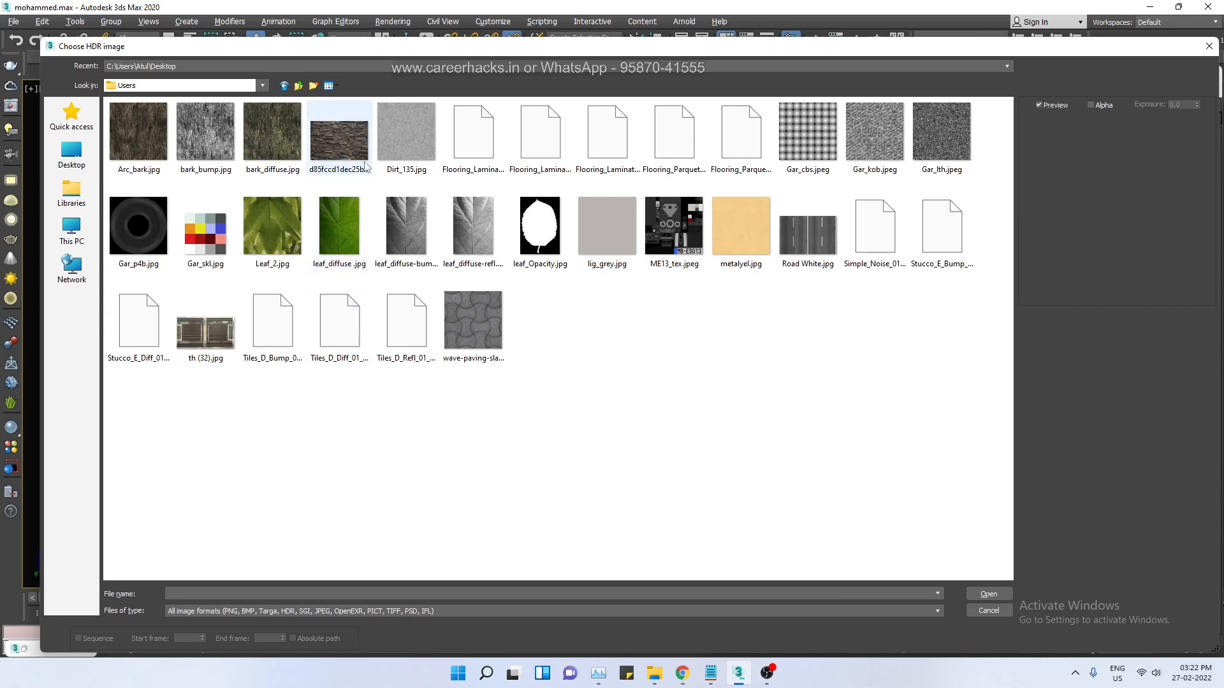
double_click(366, 166)
- Enlarge the bitmap node's preview, move the node higher beside the material, and show the shaded stone material in the viewport
double_click(841, 317)
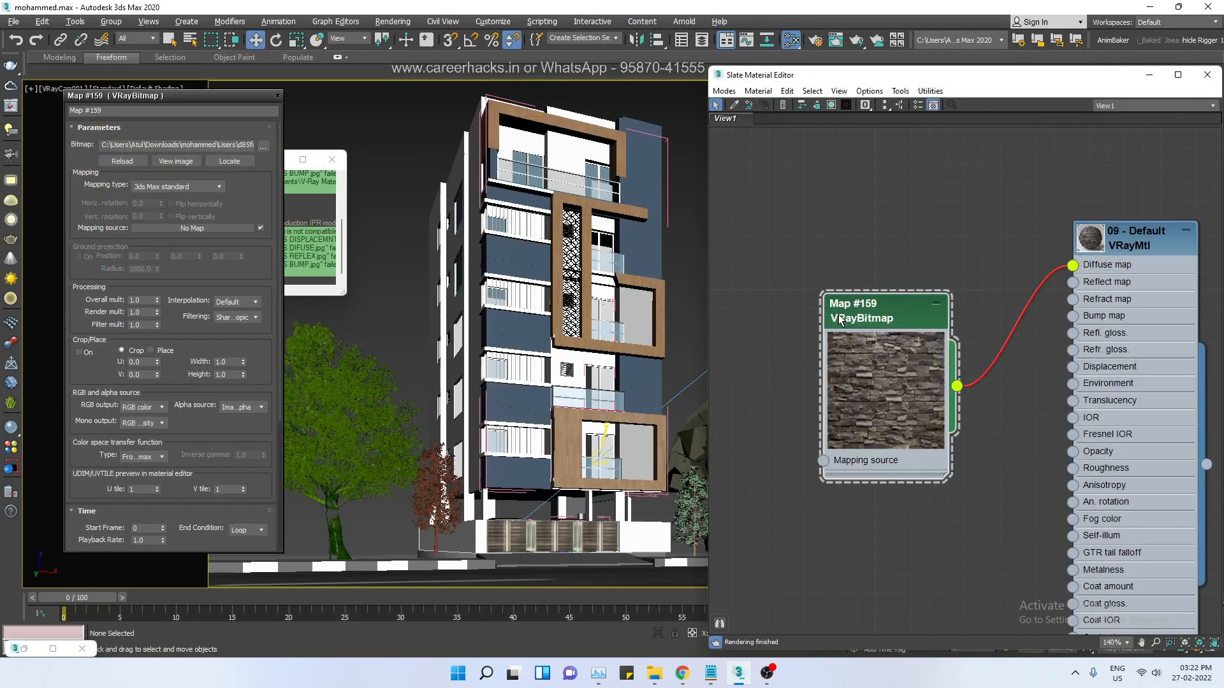
left_click_drag(889, 375, 871, 286)
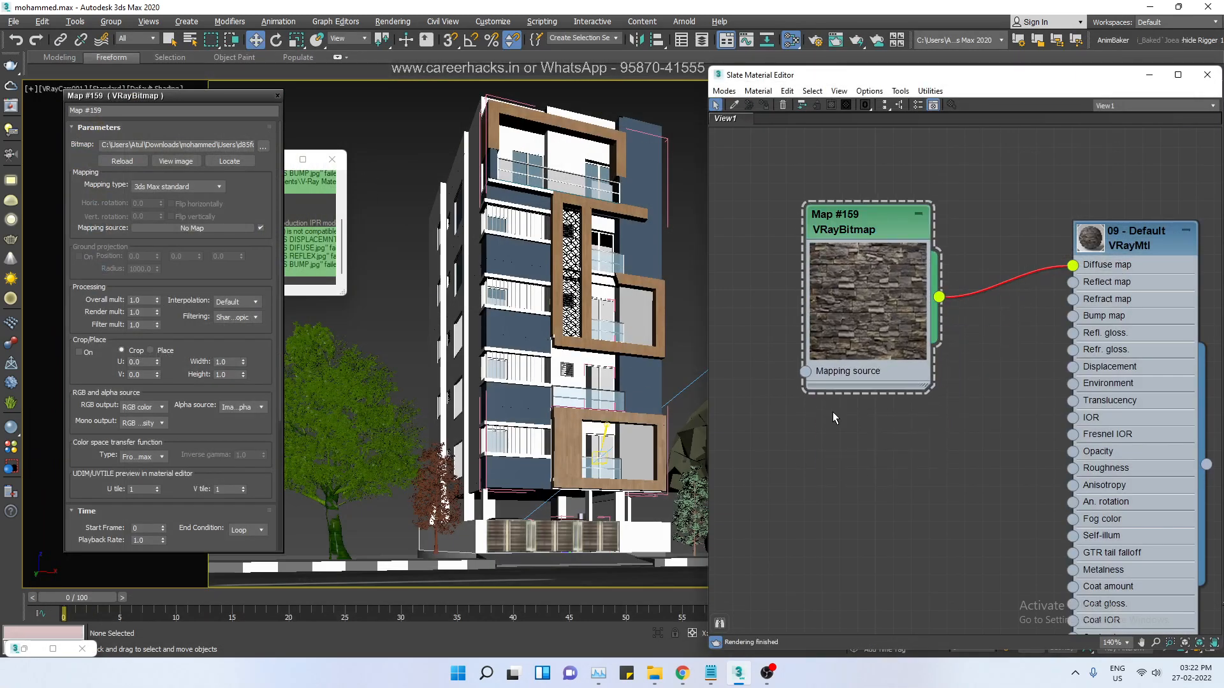
right_click(1102, 262)
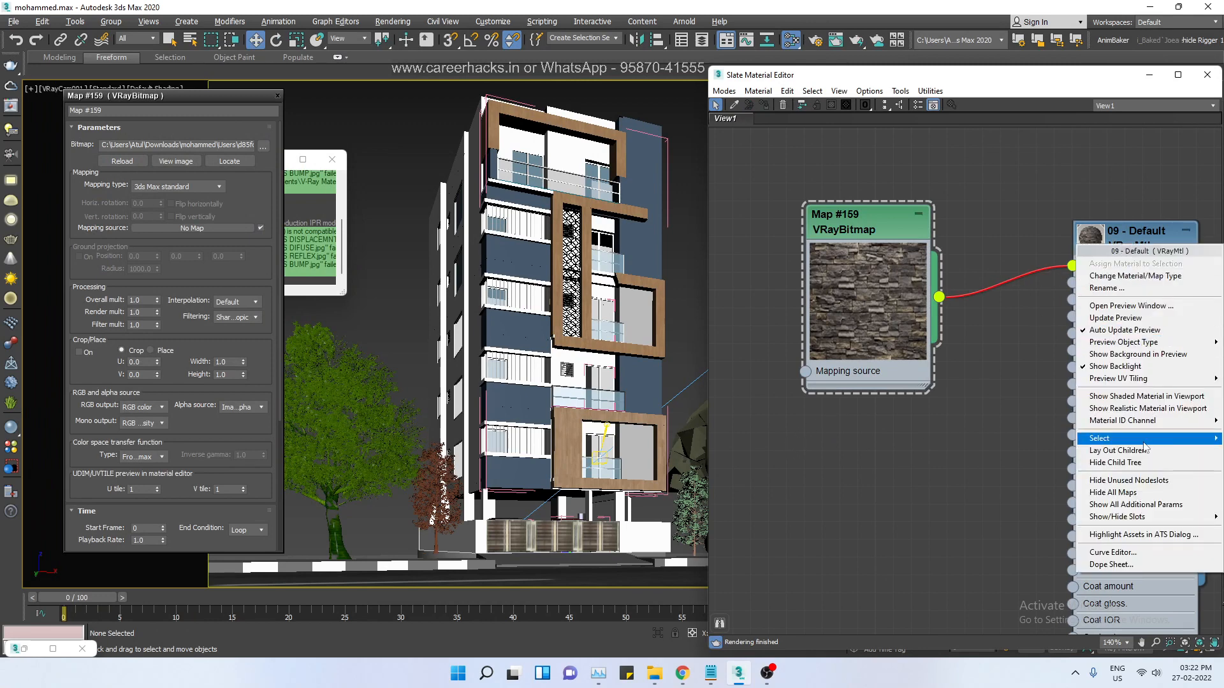
left_click(1154, 398)
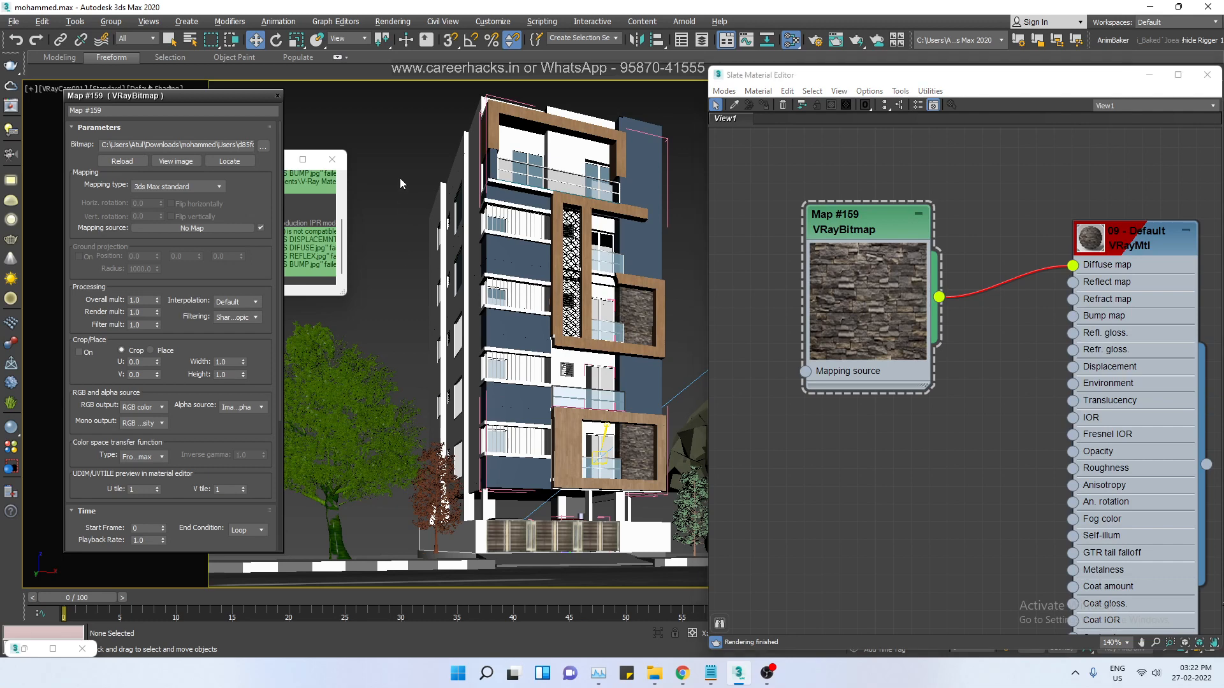
- Repath all maps in Asset Tracking to the project's Users texture folder
key("shift+t")
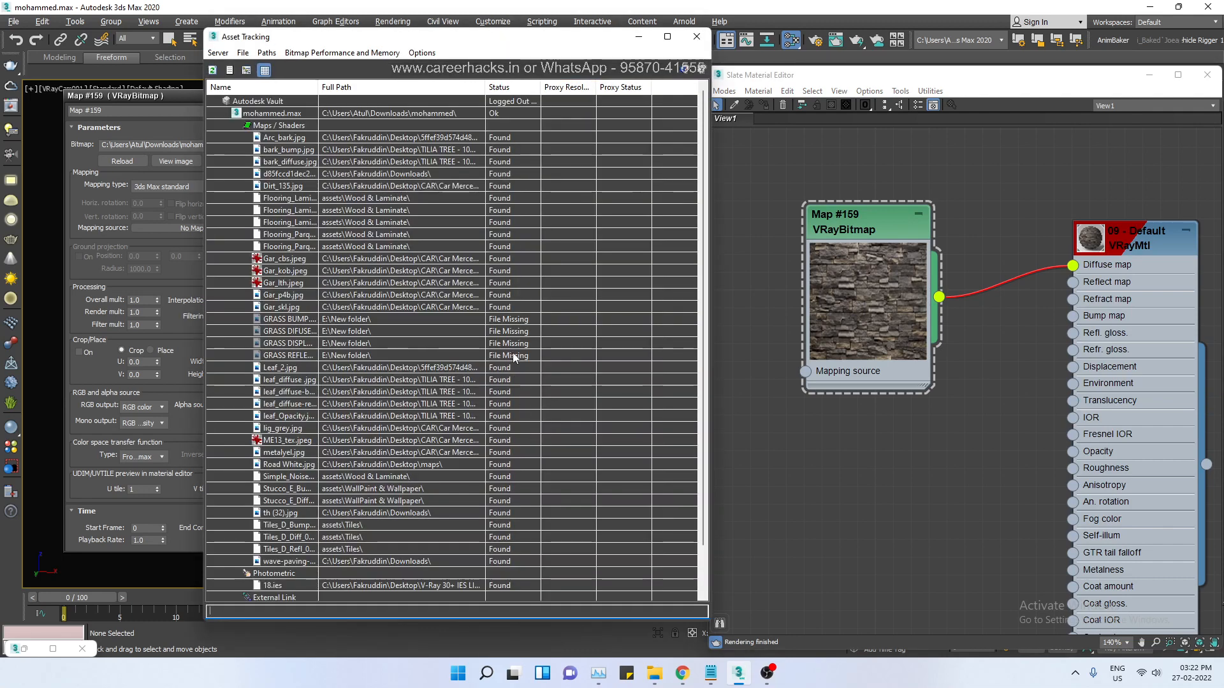
right_click(508, 331)
left_click(474, 353)
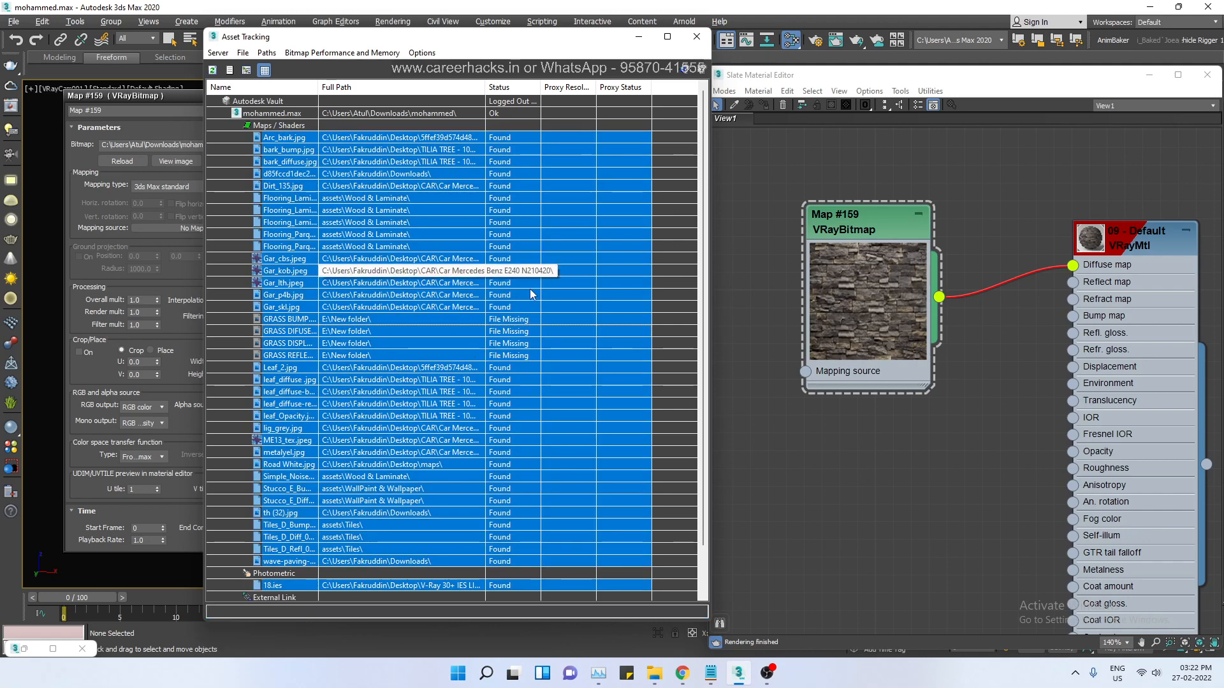
right_click(473, 280)
left_click(464, 334)
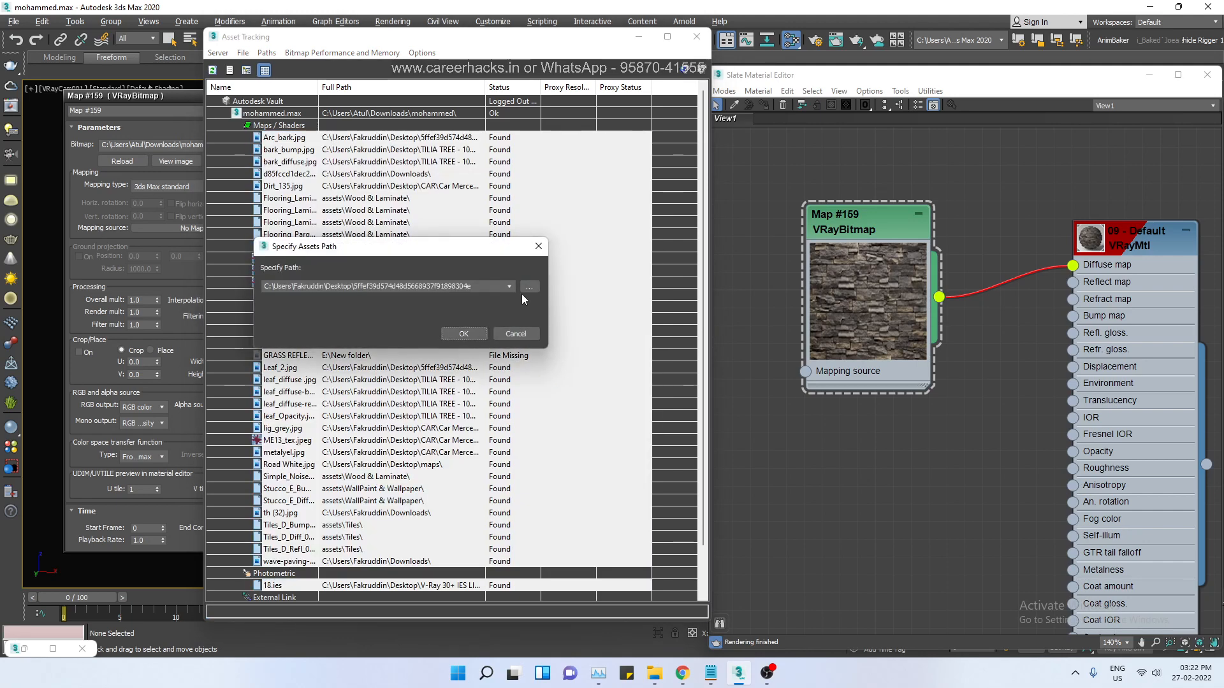
left_click(525, 287)
double_click(200, 124)
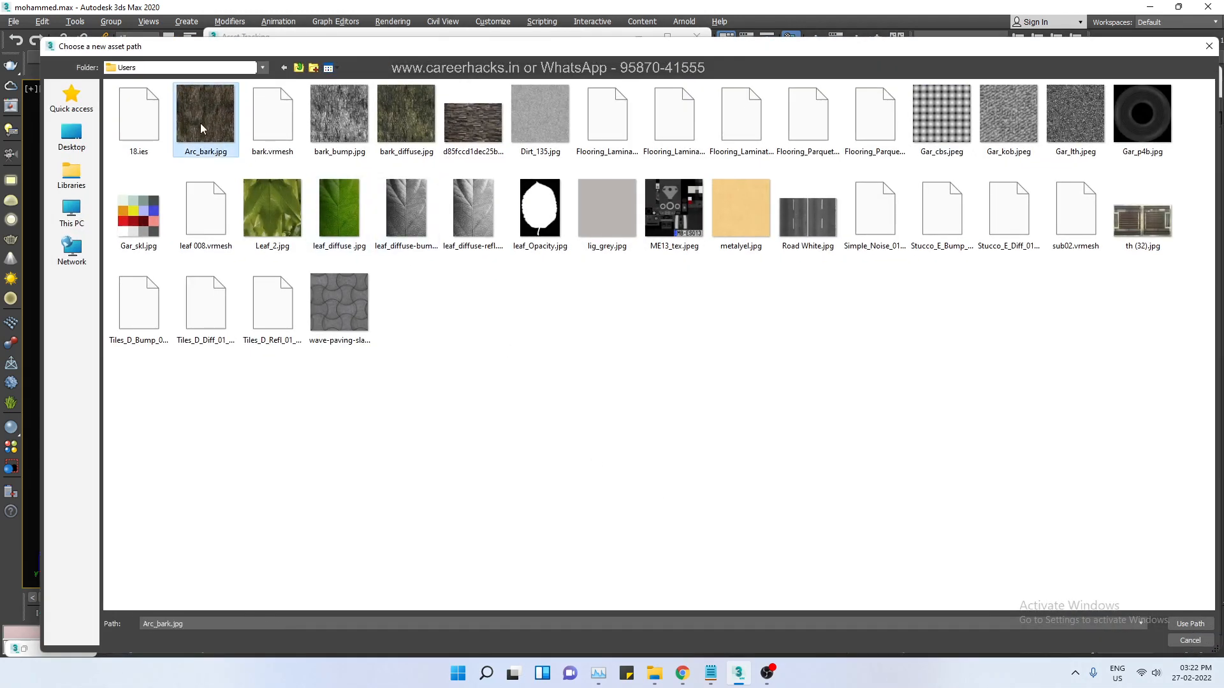
left_click(468, 334)
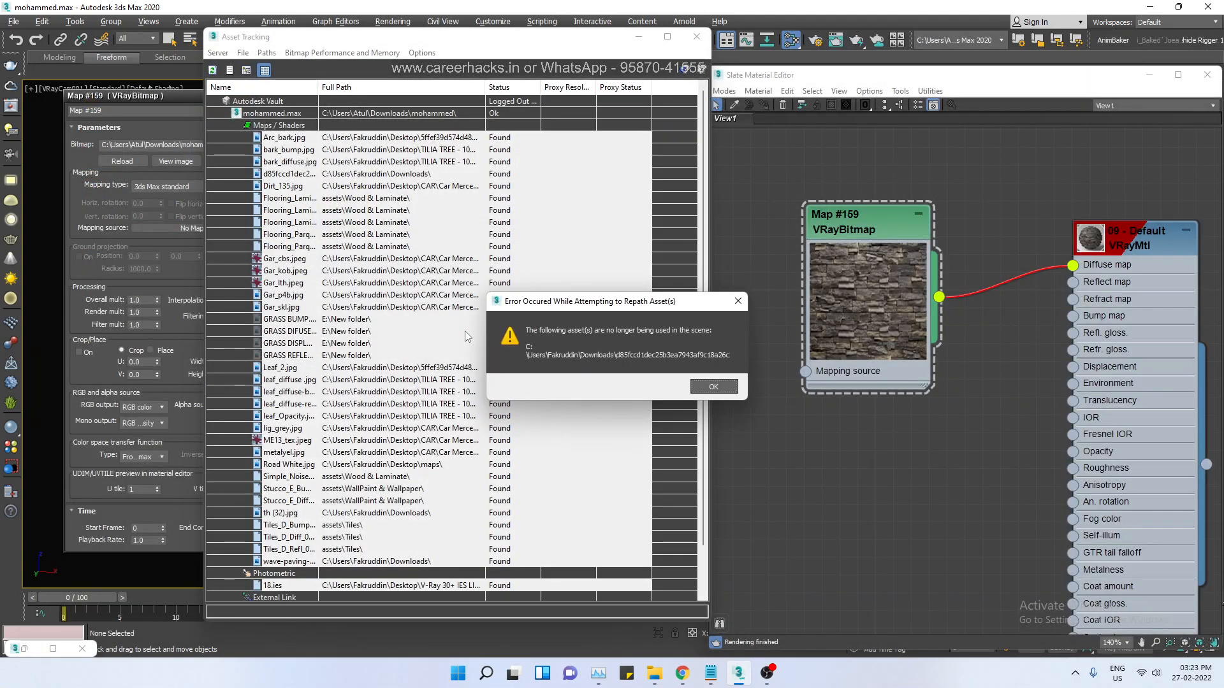
left_click(705, 387)
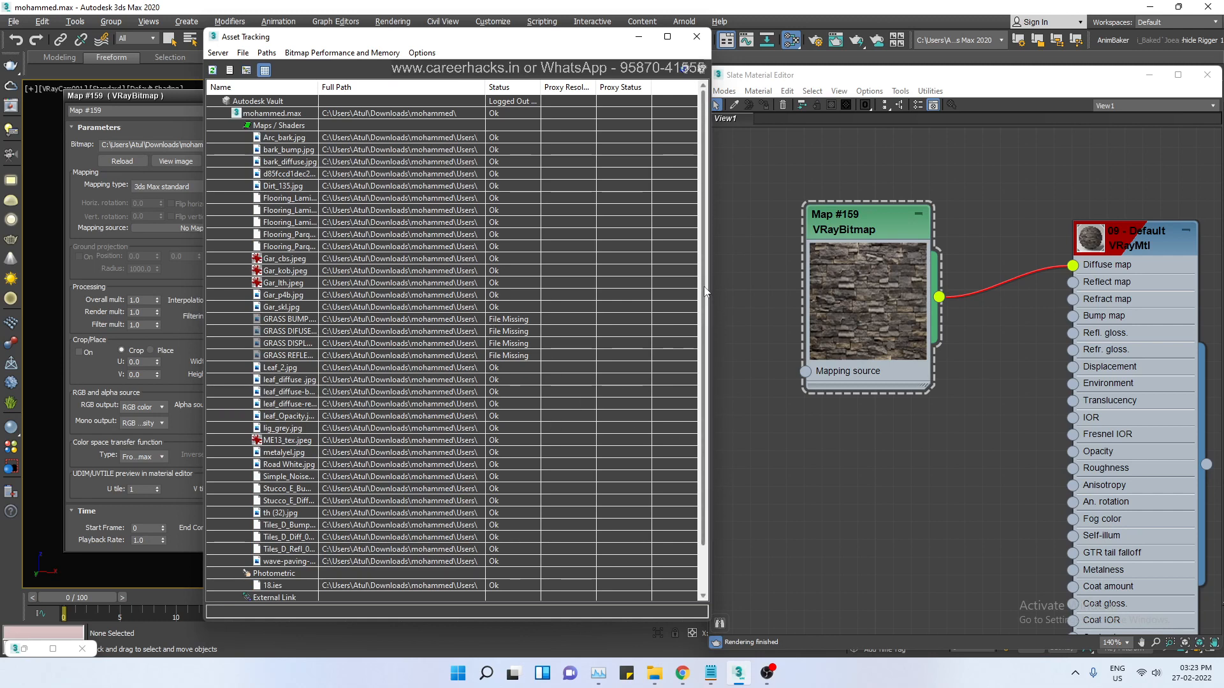
- Select all tracked assets, remove the missing ones from the scene, and close Asset Tracking
scroll(701, 293, "down", 2)
scroll(700, 400, "up", 2)
left_click(491, 293)
right_click(491, 293)
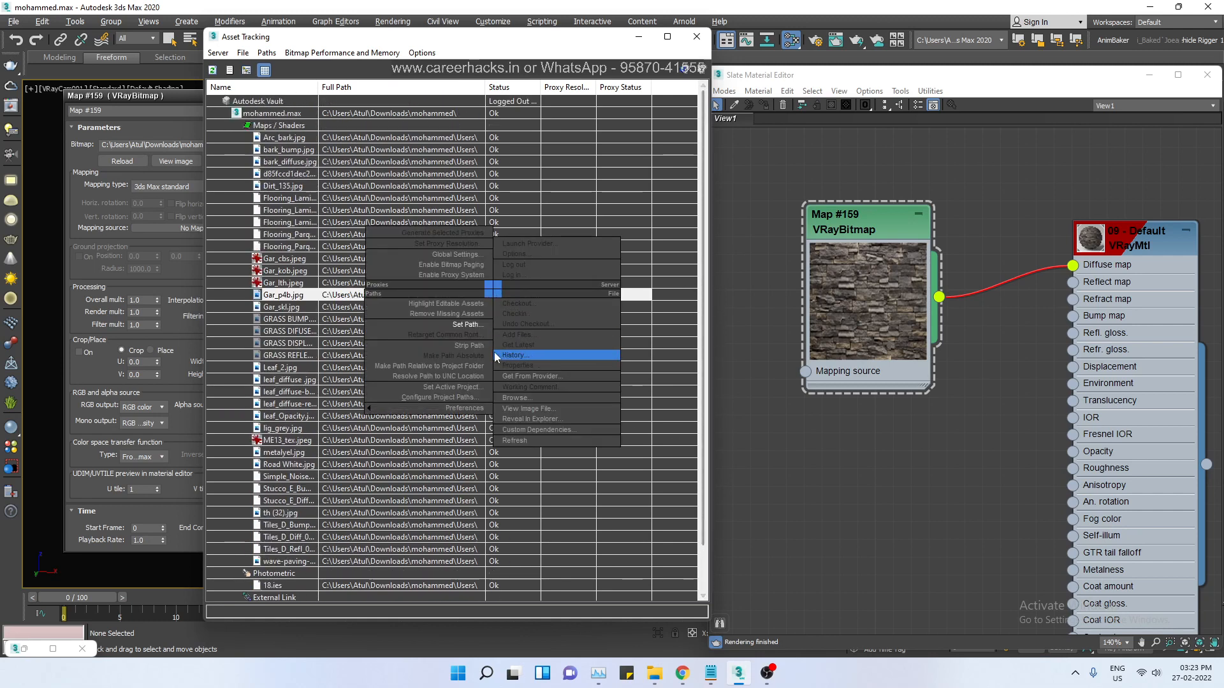
left_click(443, 308)
right_click(472, 317)
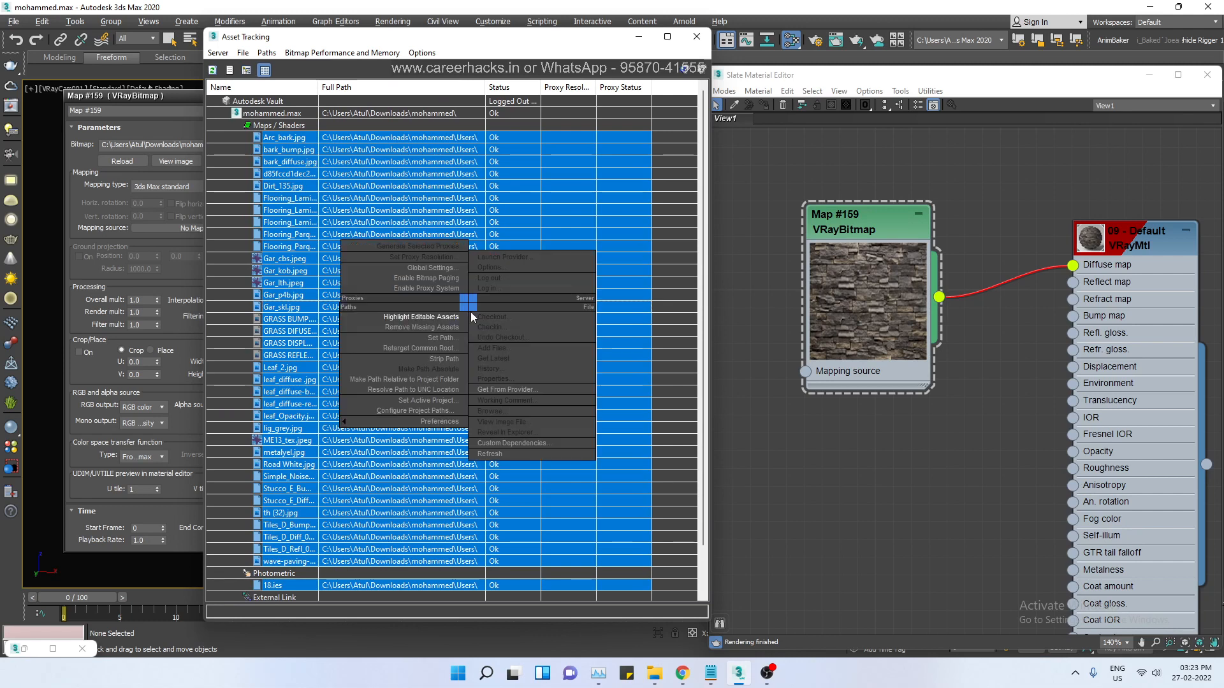
left_click(434, 327)
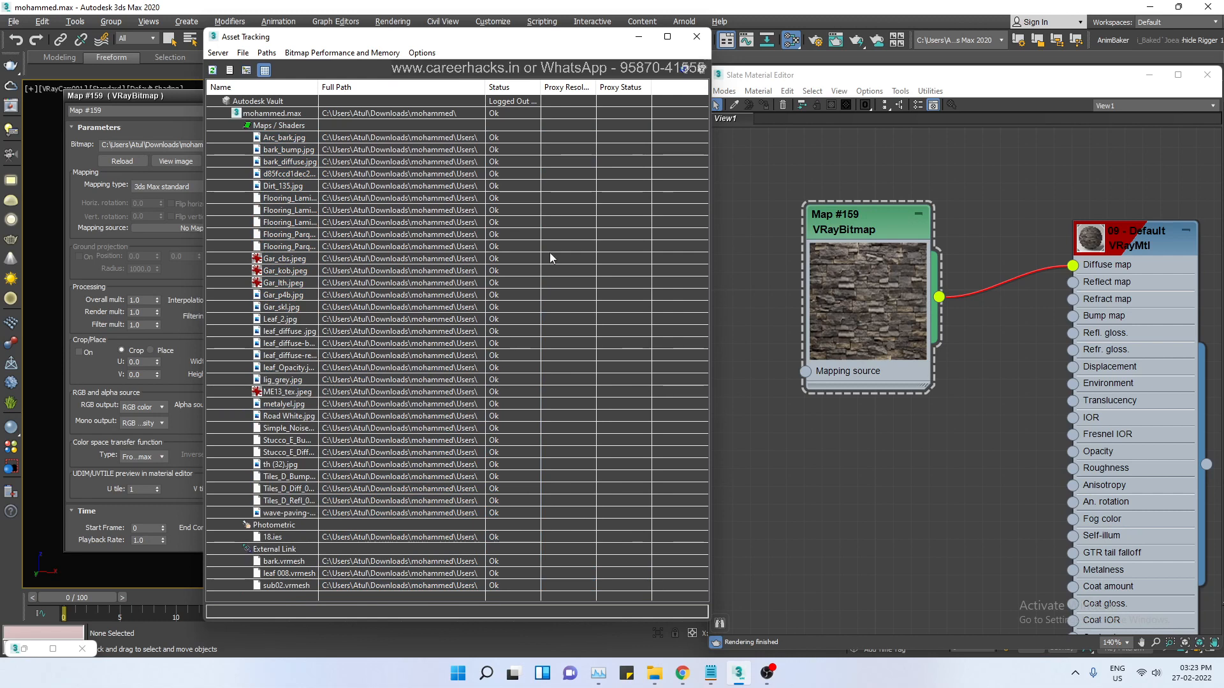
left_click(696, 37)
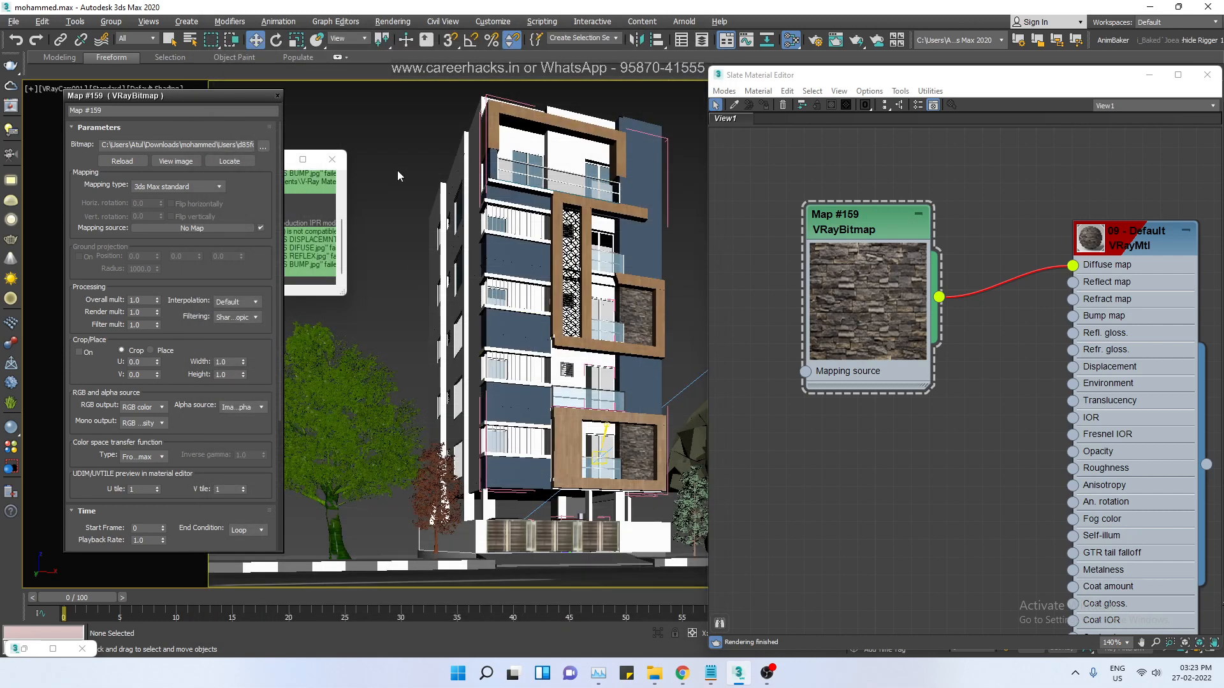
- Shift the bitmap parameters and the stone bitmap node slightly, keeping the node's large preview on
left_click_drag(175, 98, 167, 100)
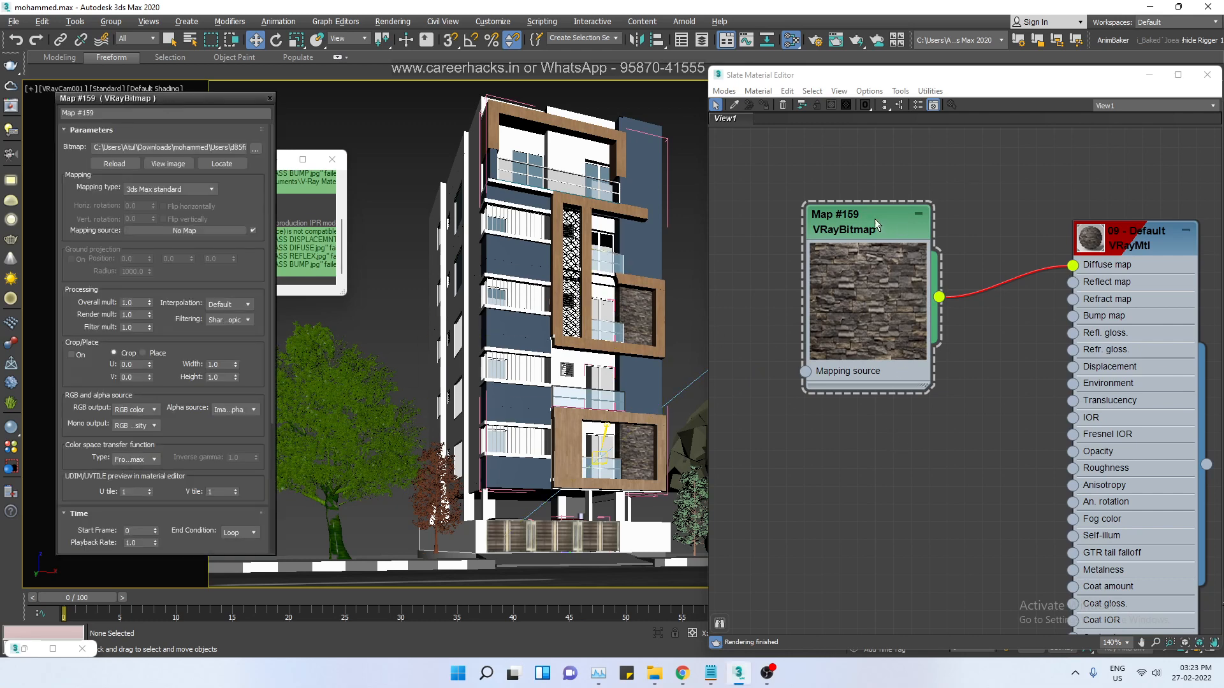
left_click_drag(874, 219, 849, 194)
double_click(848, 286)
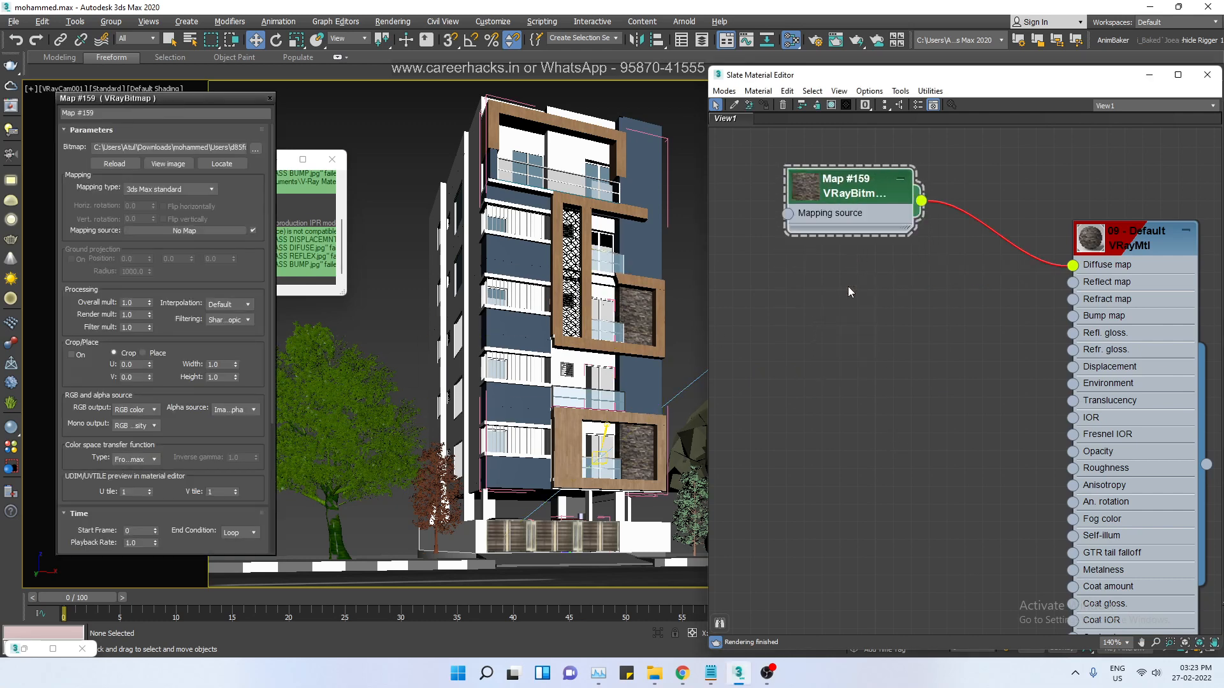
double_click(803, 184)
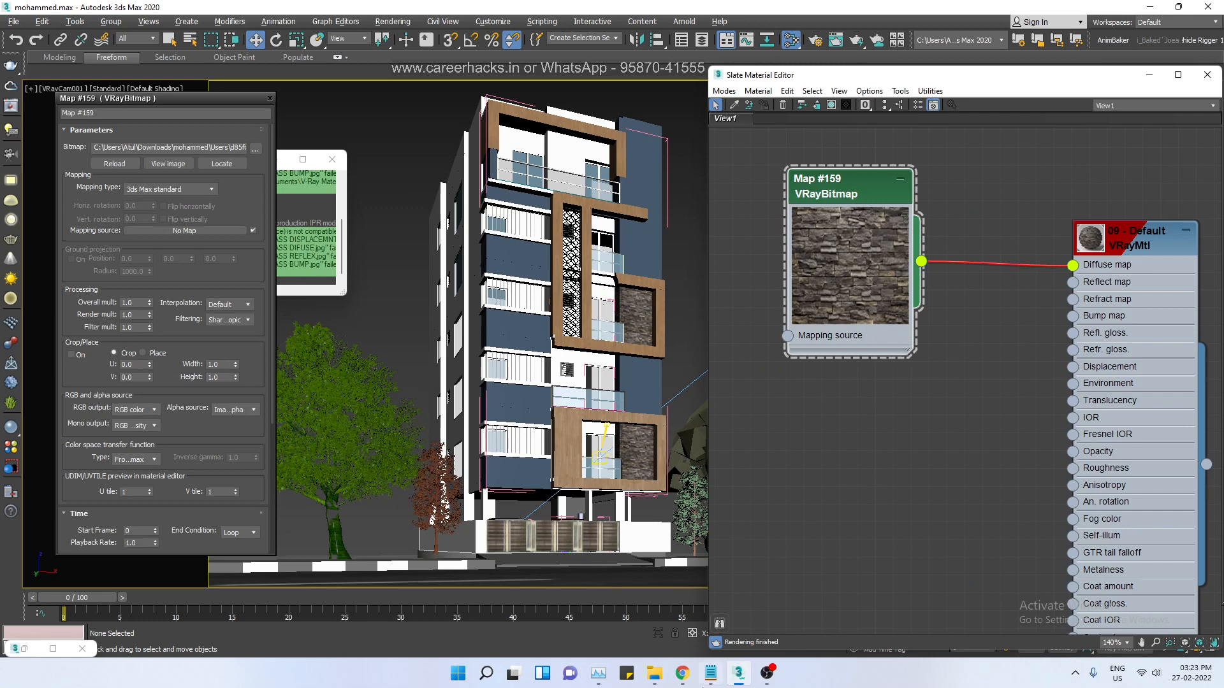
- Switch to File Explorer, show the project's Users texture folder as large thumbnails, and send the stone wall JPG to Photoshop
left_click(654, 673)
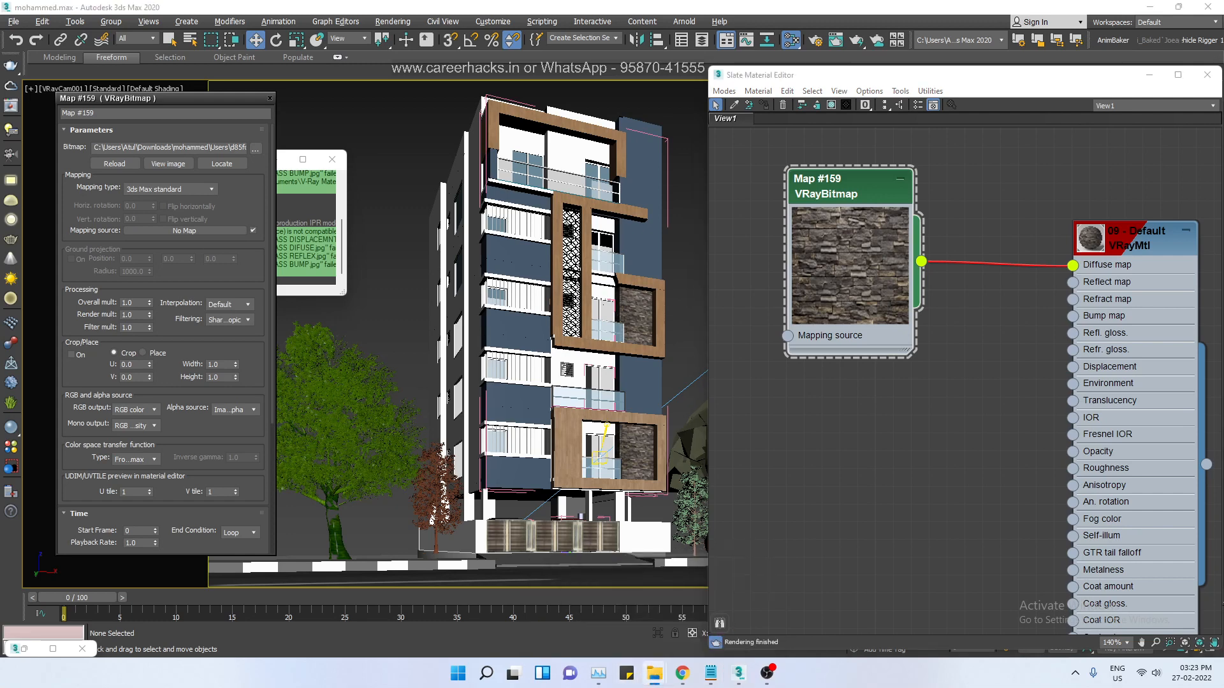
left_click_drag(1223, 121, 374, 73)
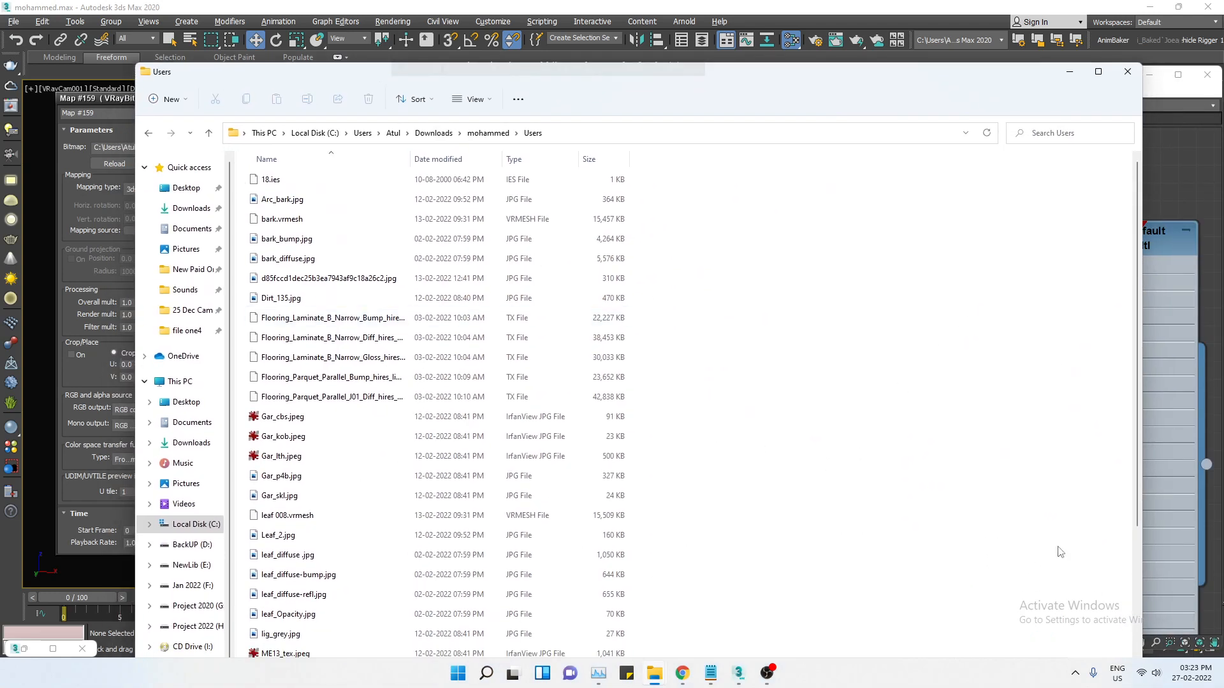
left_click_drag(851, 81, 820, 27)
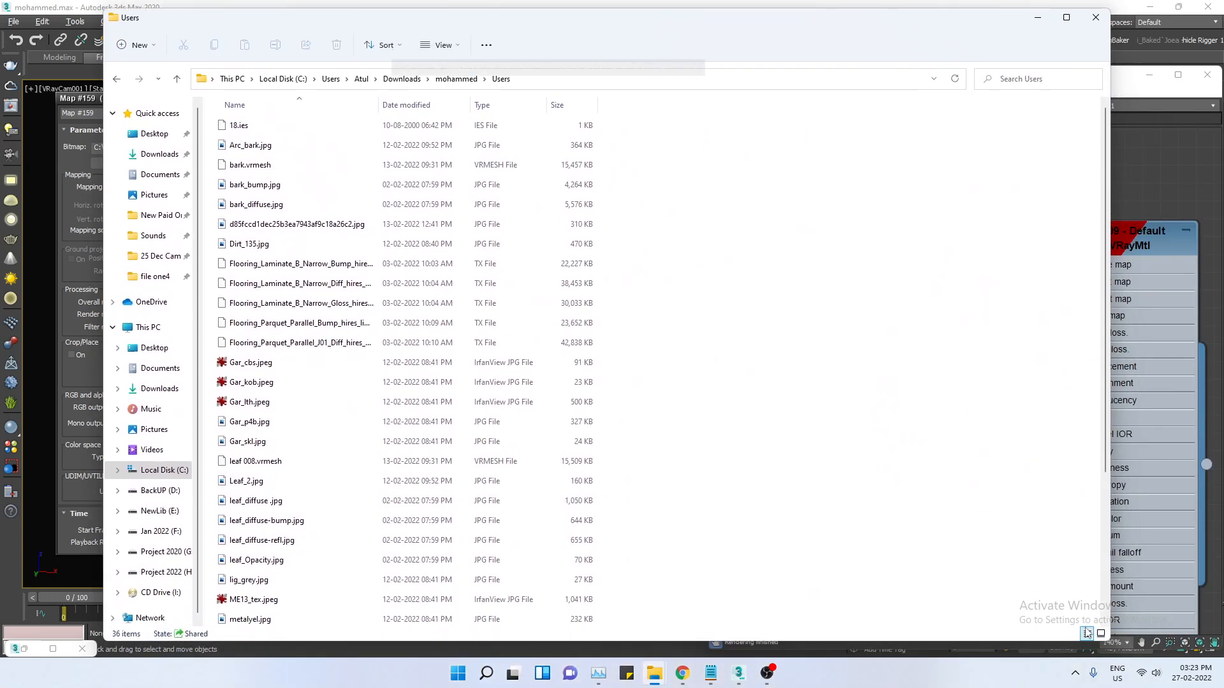
left_click(1101, 633)
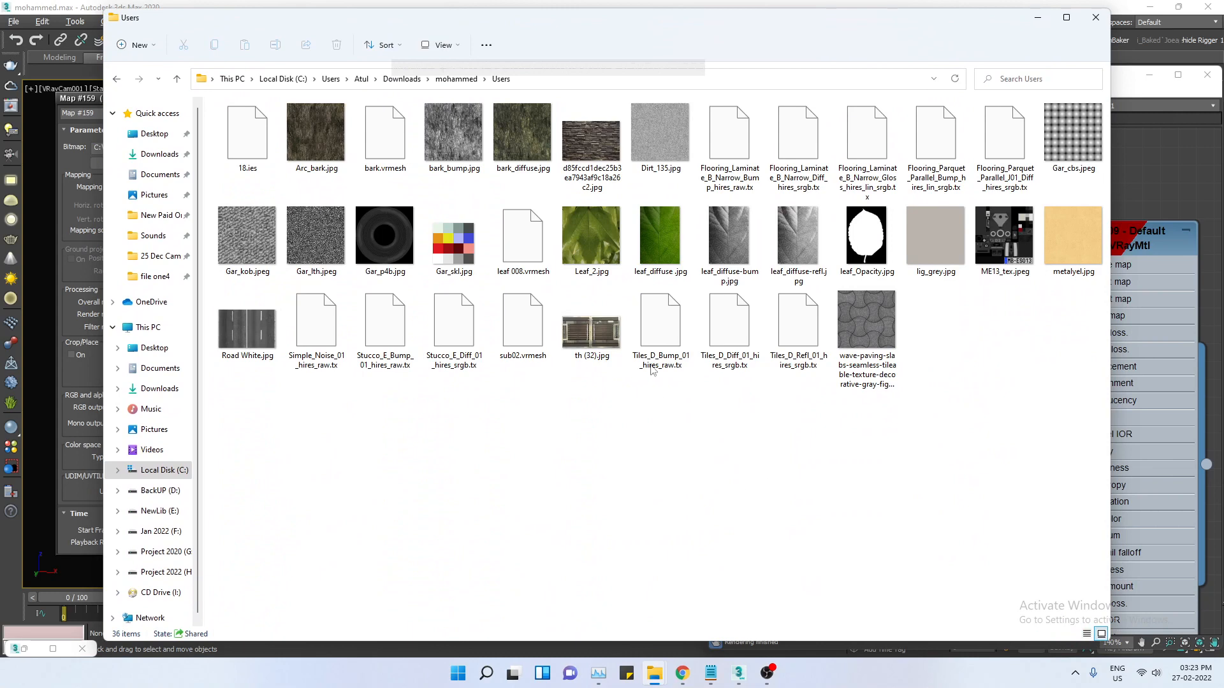
right_click(604, 153)
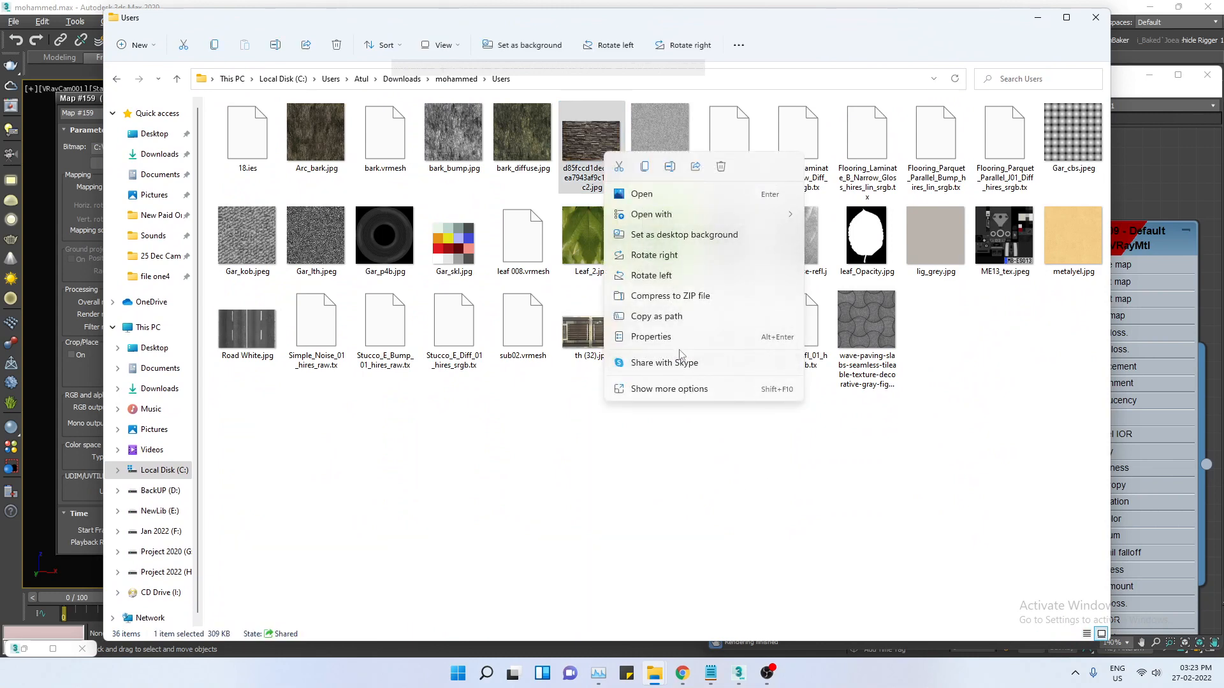
mouse_move(657, 214)
left_click(863, 220)
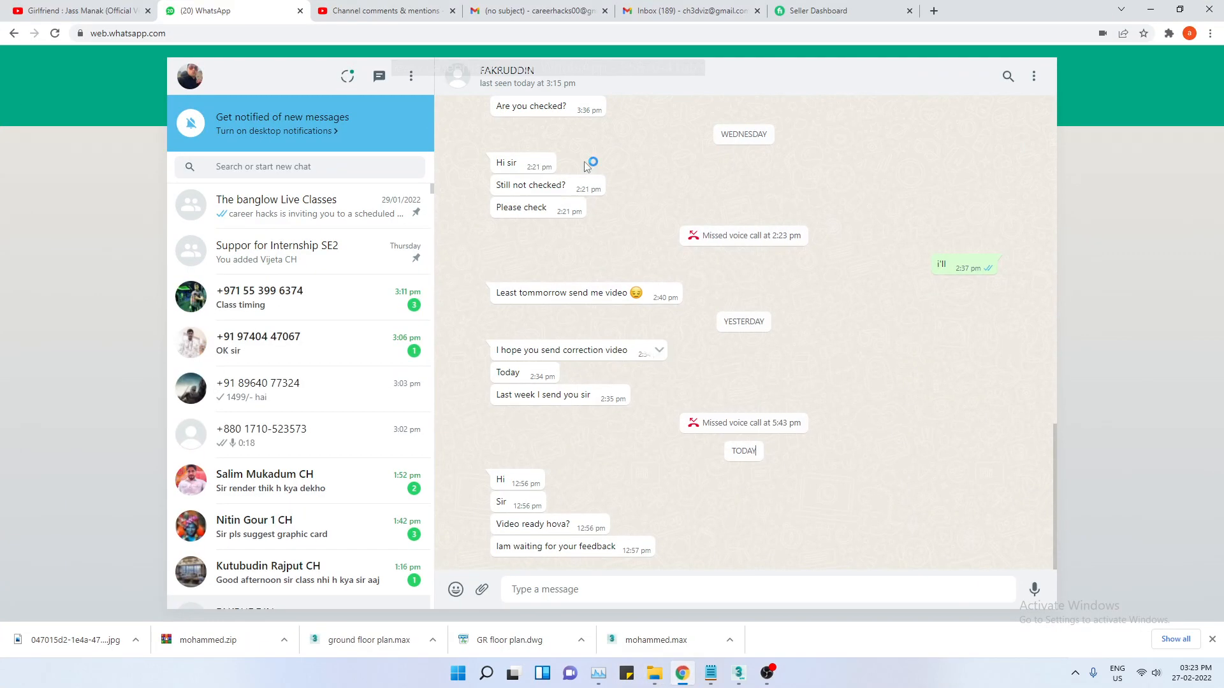
- In a new Chrome tab, go to google.com, search for "texture heave", and open the Poly Haven textures result
left_click(848, 11)
left_click(934, 11)
left_click(904, 33)
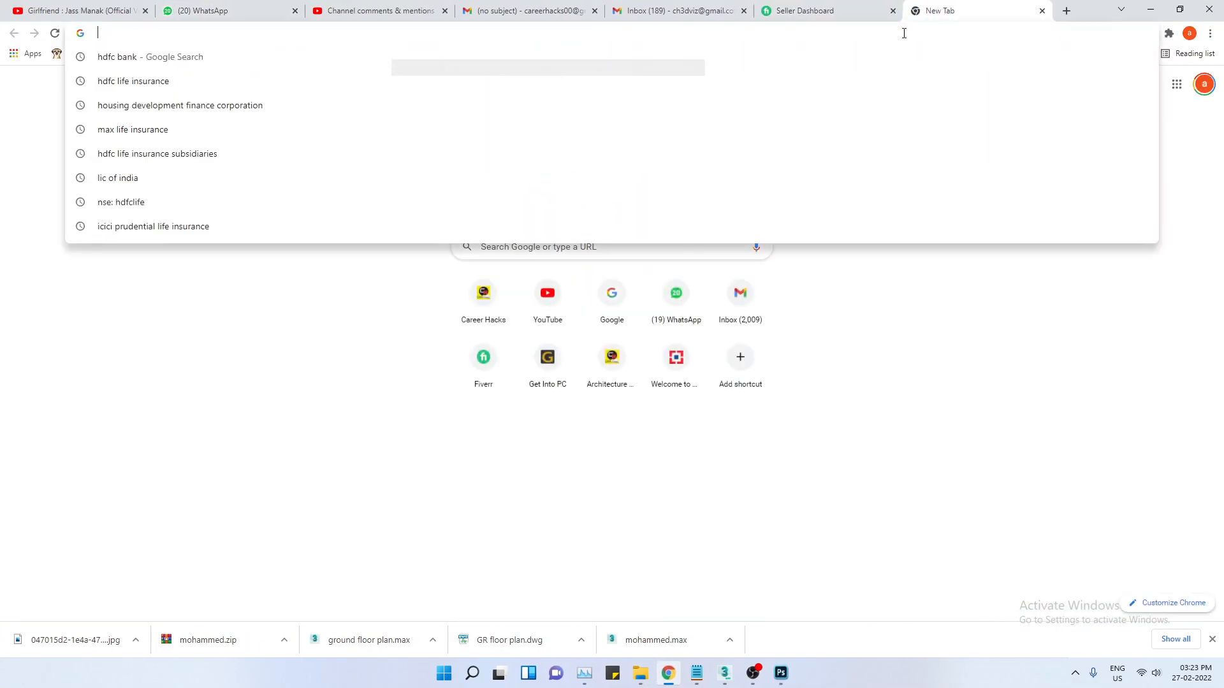
type("google.com")
key("Return")
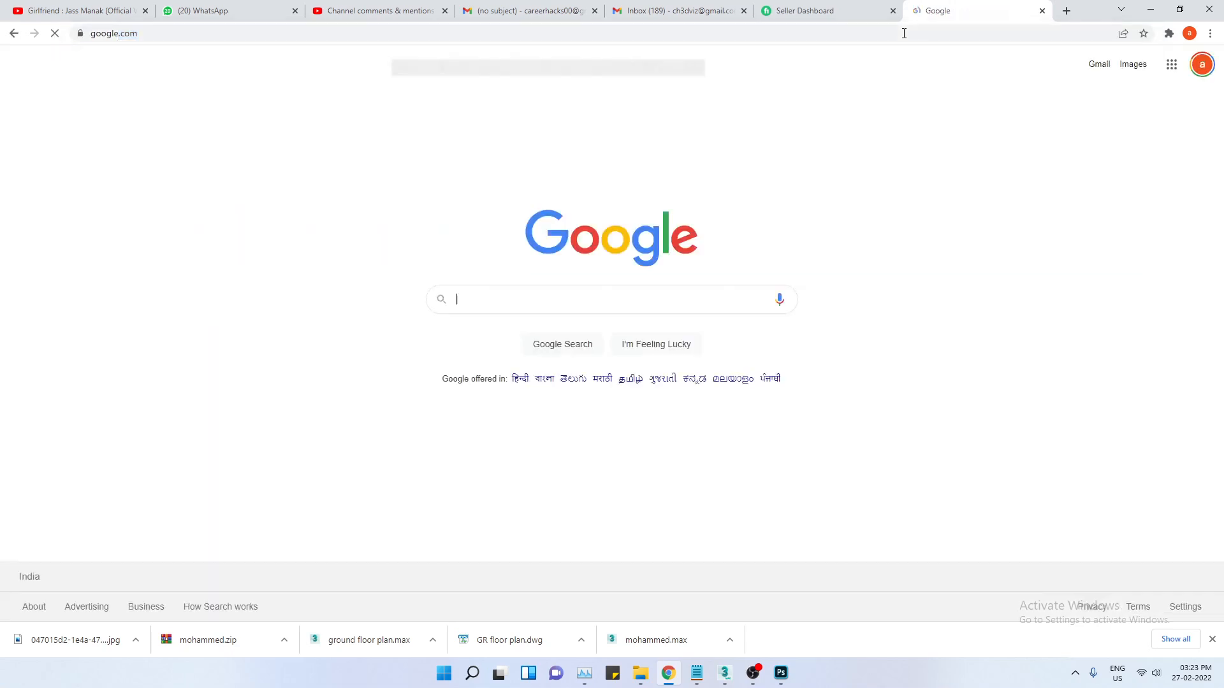
type("texture h")
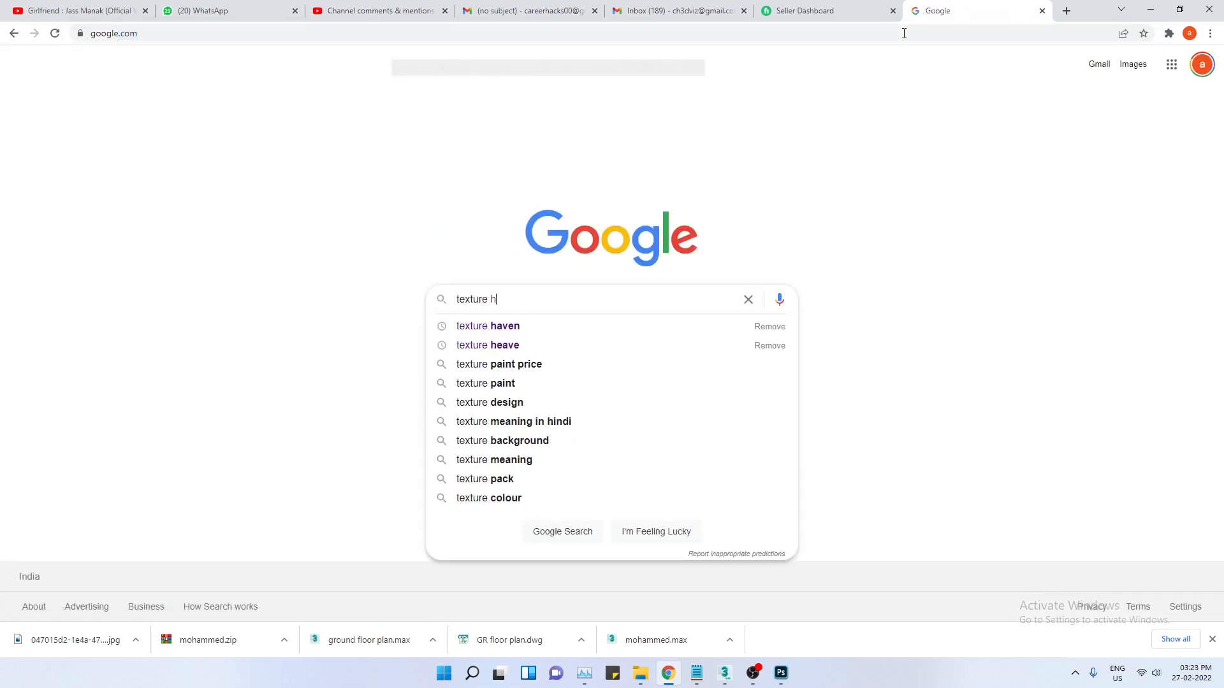
type("eave")
key("Return")
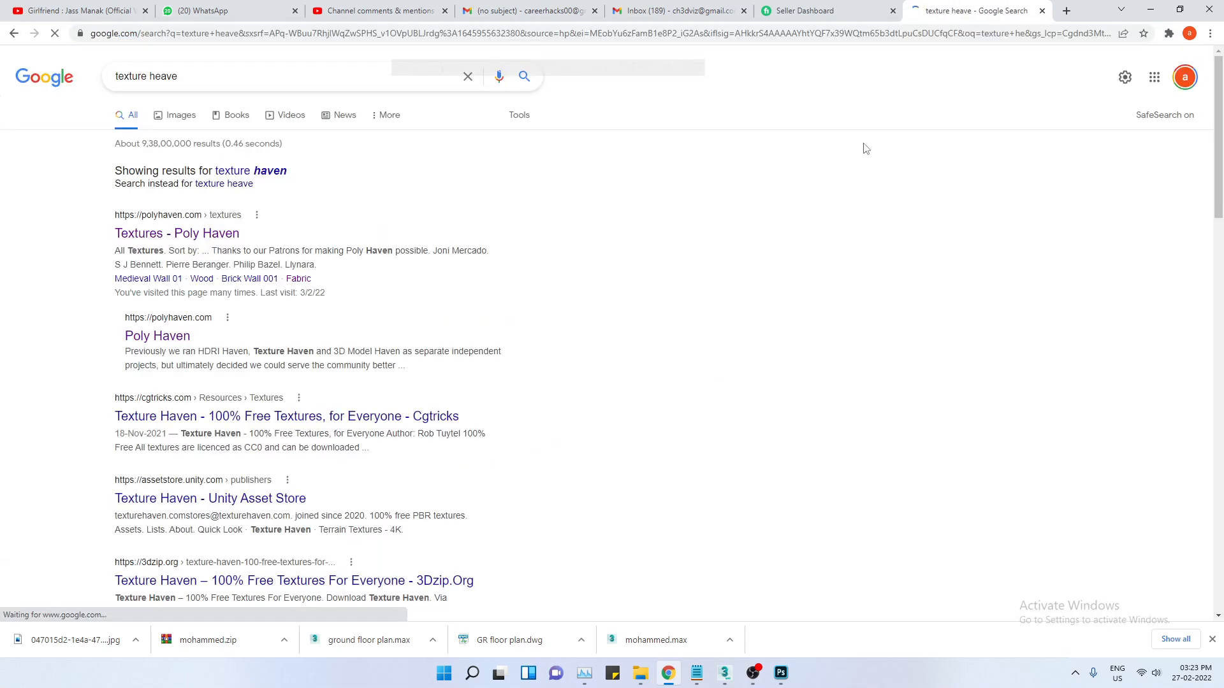
left_click(203, 233)
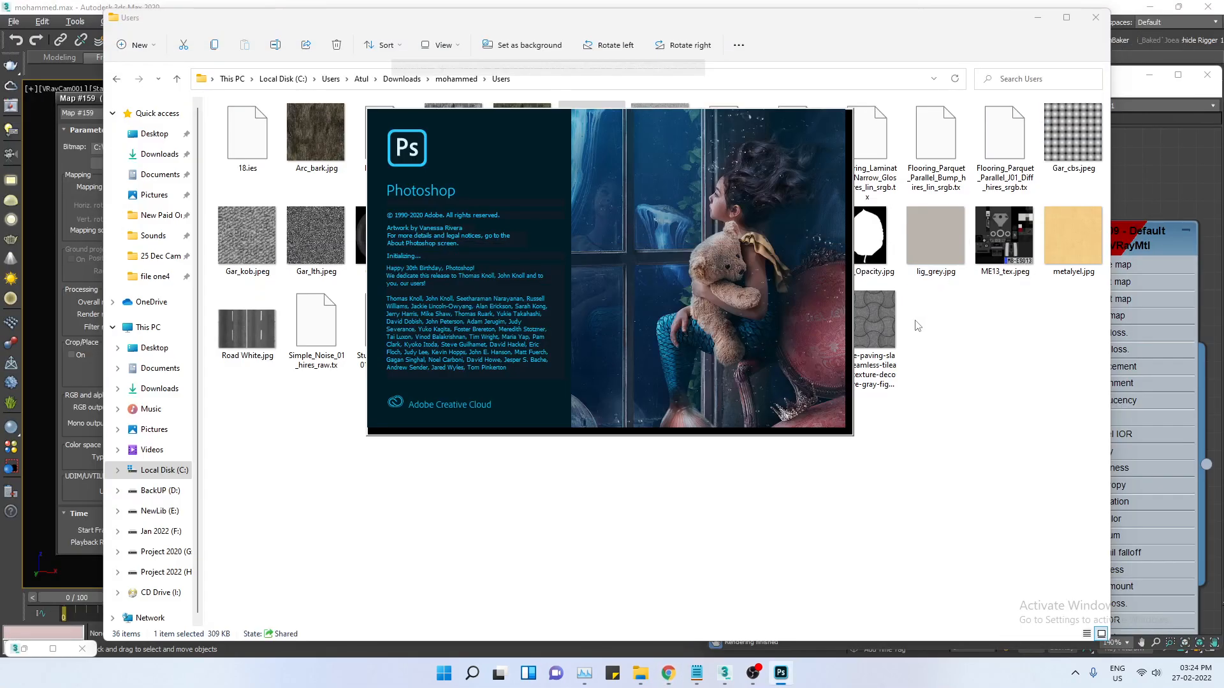
- Select the stone wall JPG in the Users folder, bring it up in Photoshop, and undock it into a floating window
left_click(496, 483)
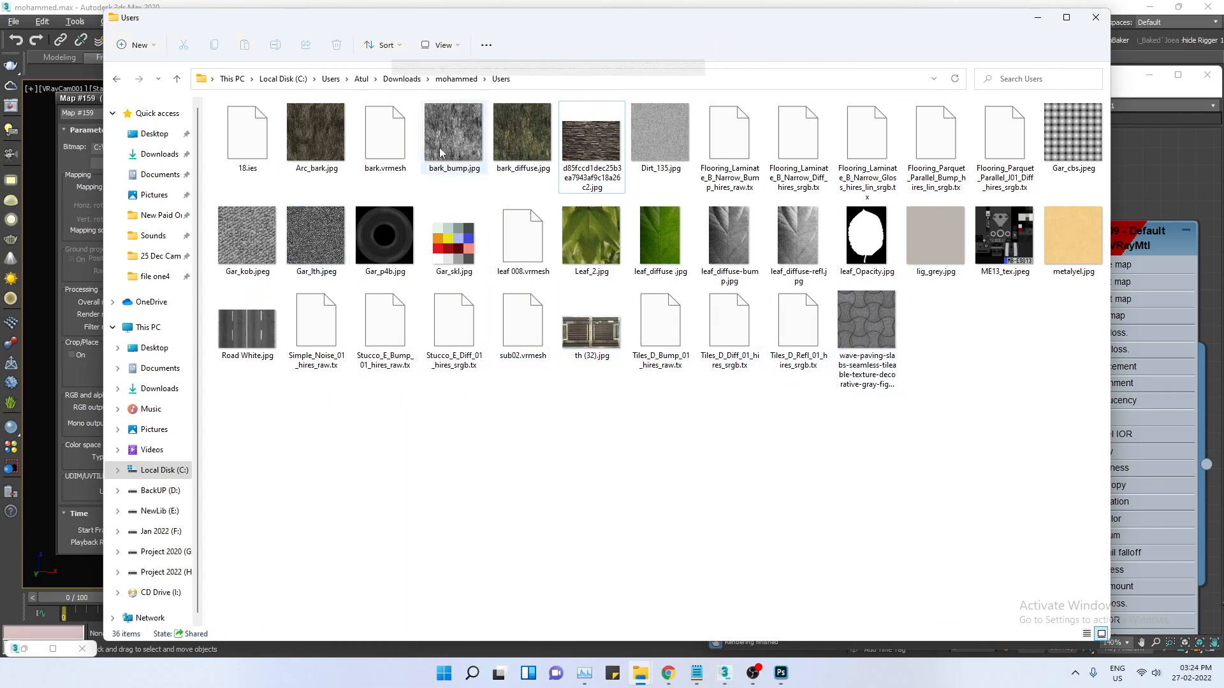
left_click(583, 155)
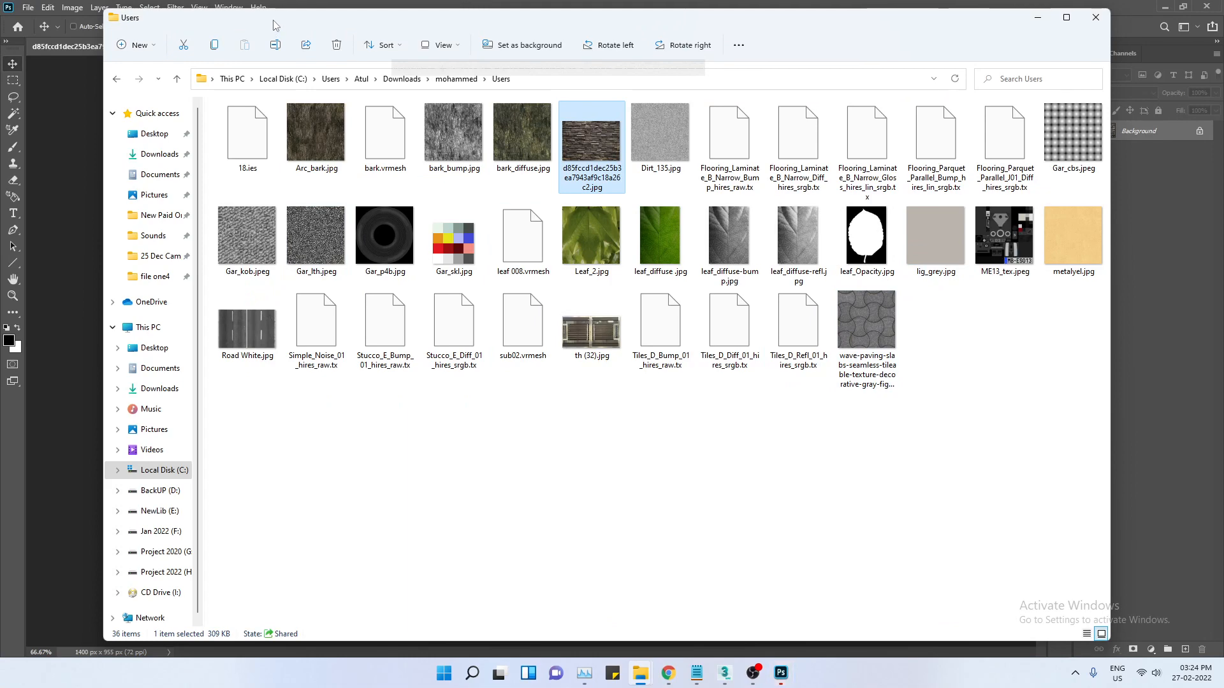
left_click(469, 5)
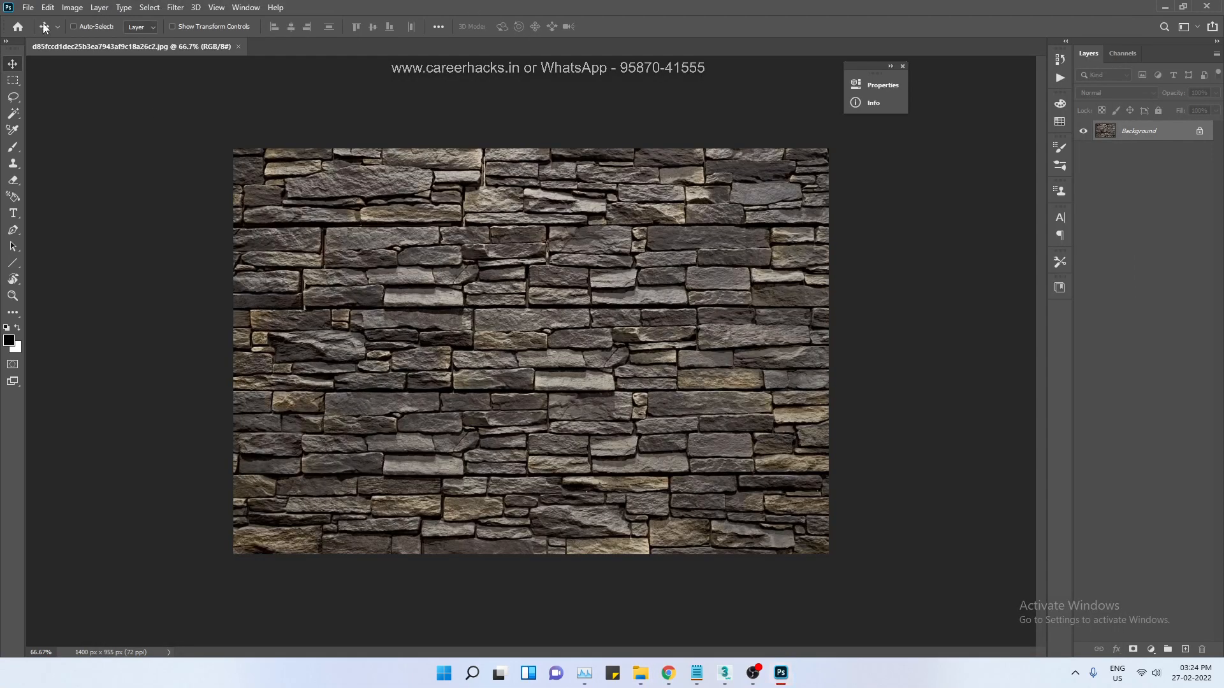
left_click_drag(154, 48, 160, 76)
- Generate a bump (height) map from the stone image with blur 0.5 and detail scale 54%
left_click(178, 12)
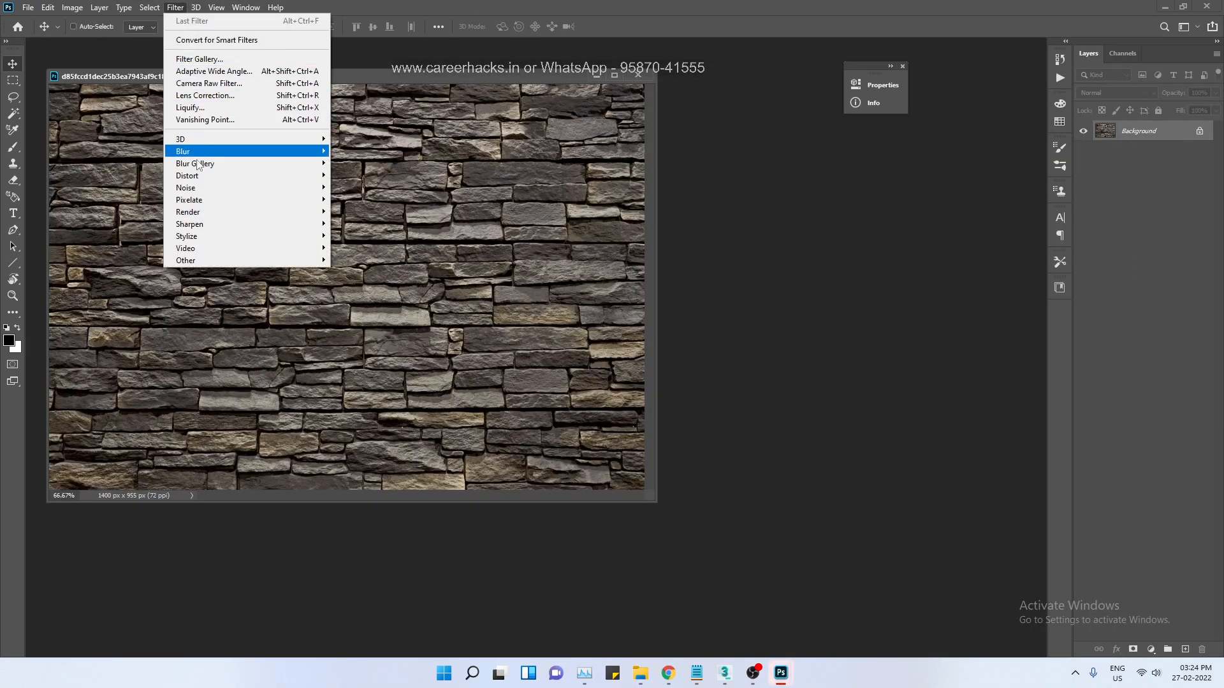
mouse_move(251, 143)
left_click(420, 139)
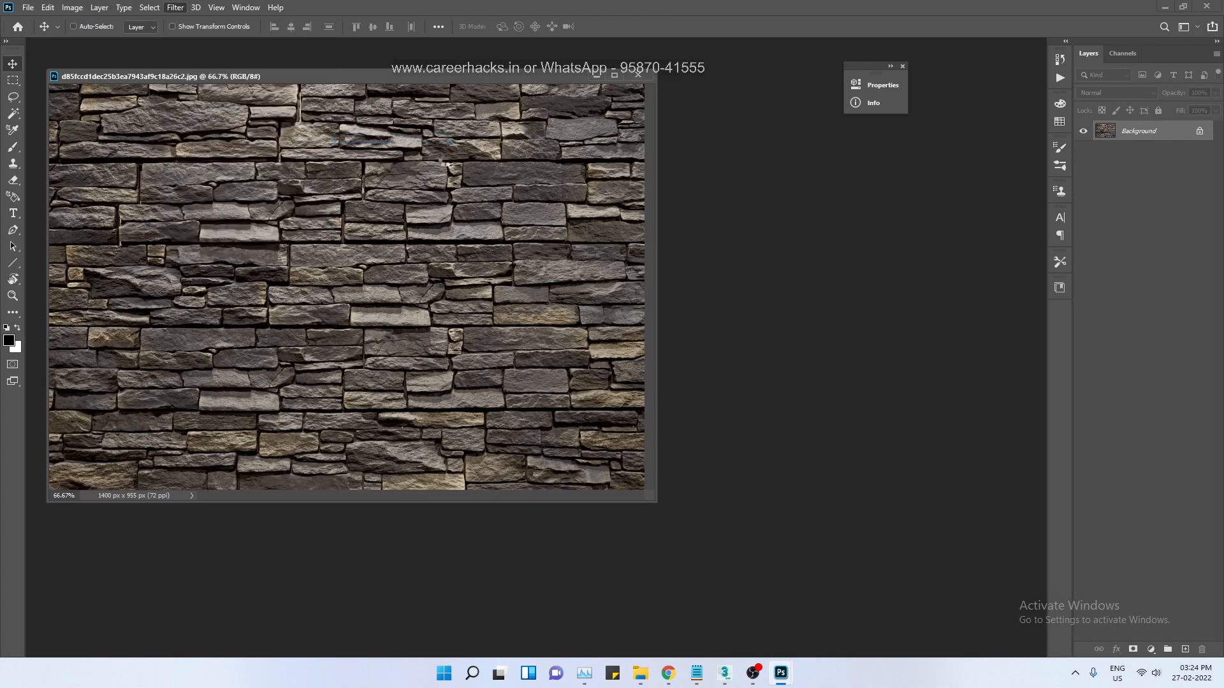
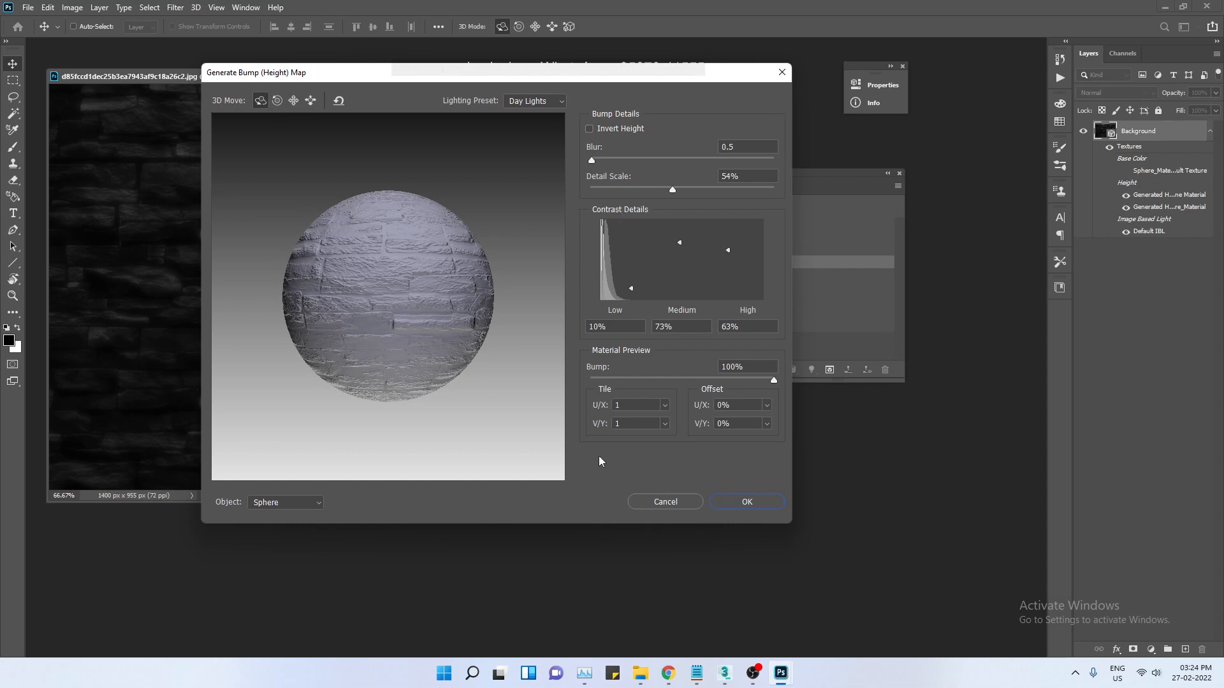
left_click(747, 502)
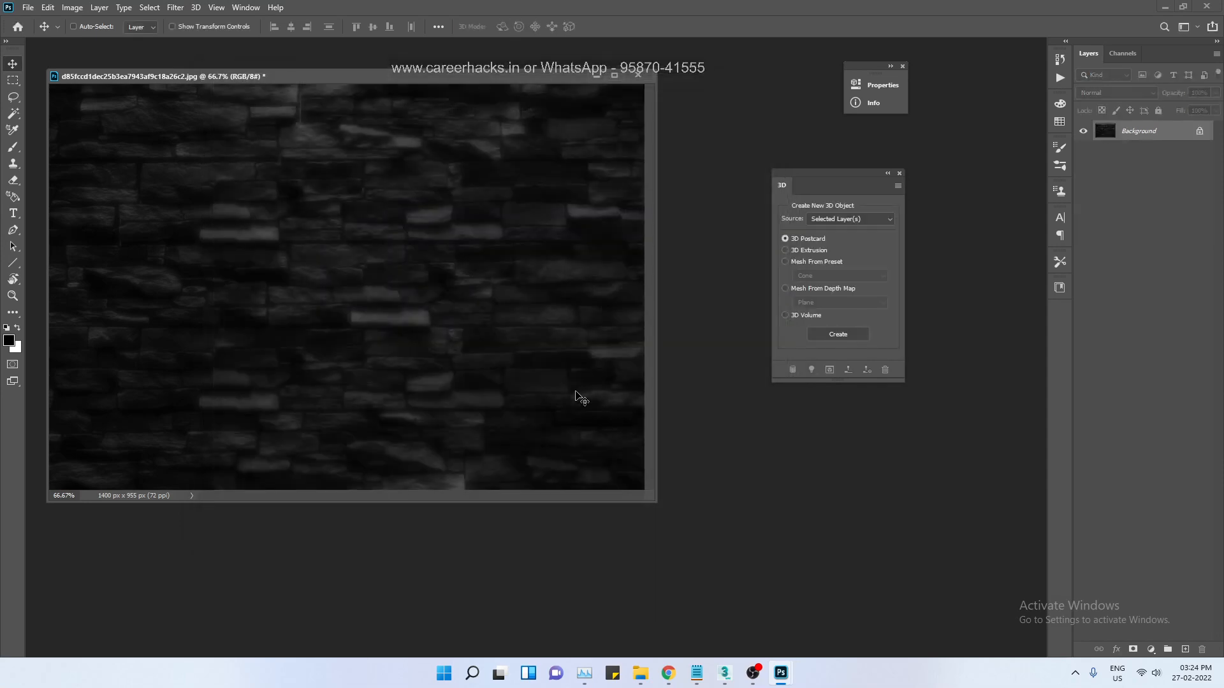
- Save the height map as a JPEG copy in the Users folder with the name suffix _Displace, at quality 12
key("ctrl+shift+s")
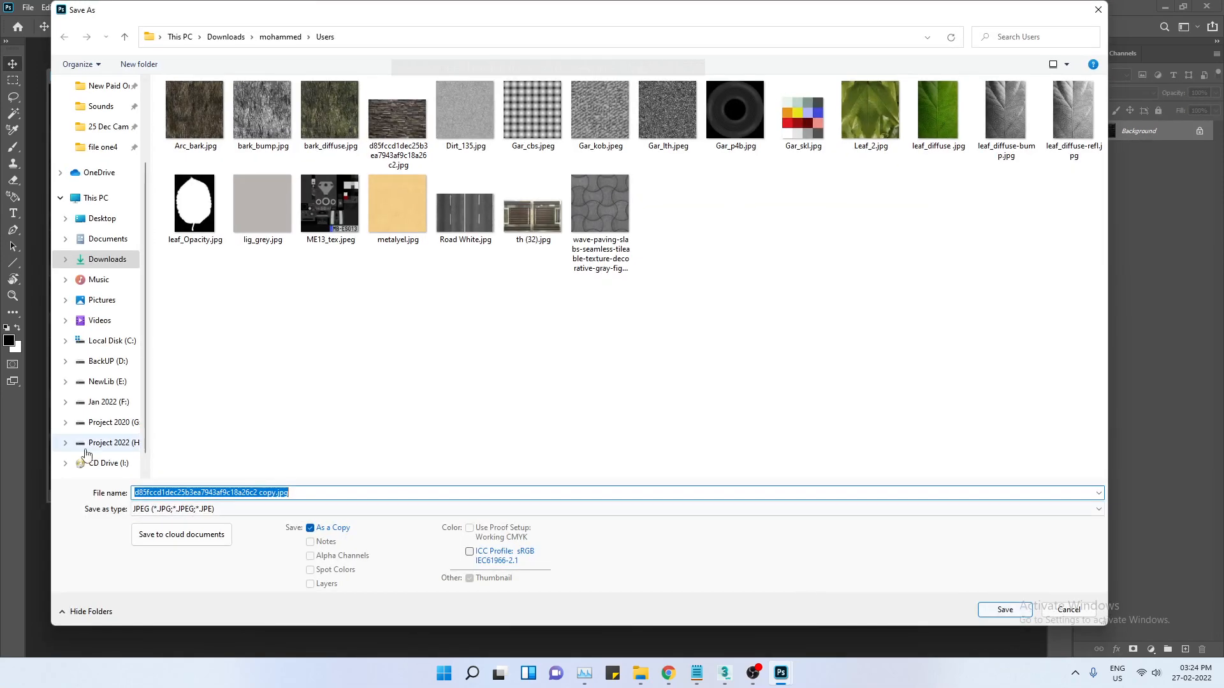
left_click(313, 492)
double_click(313, 492)
key("BackSpace")
key("BackSpace")
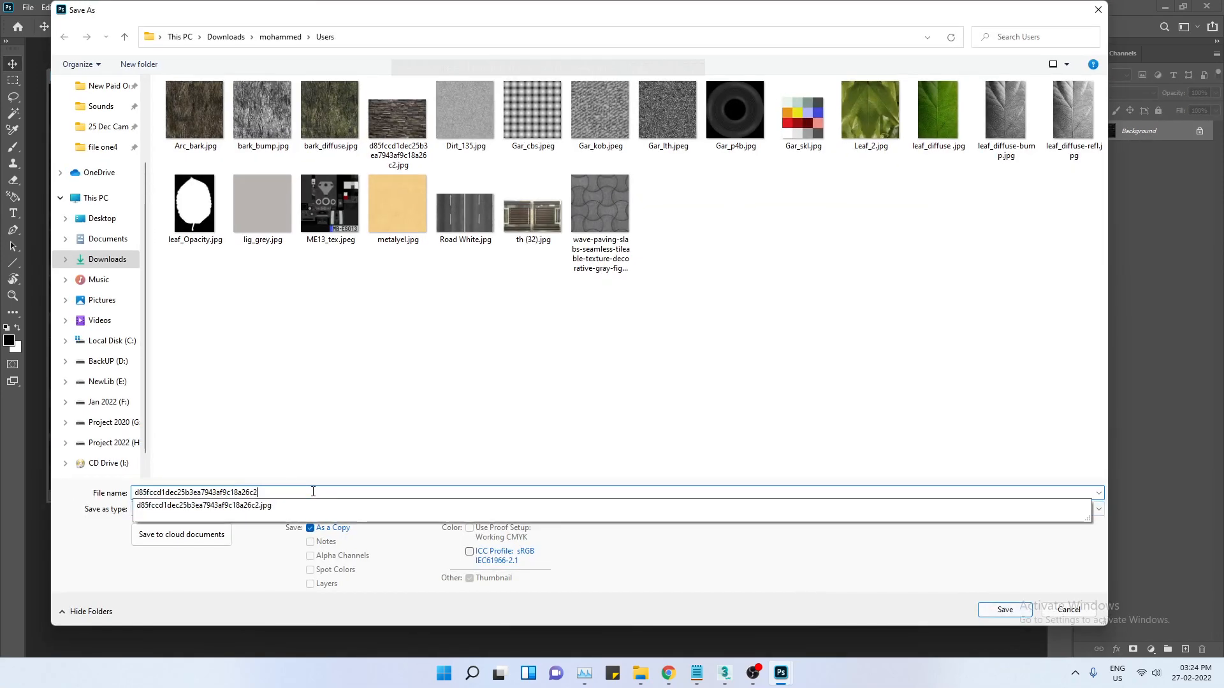
type("_Di")
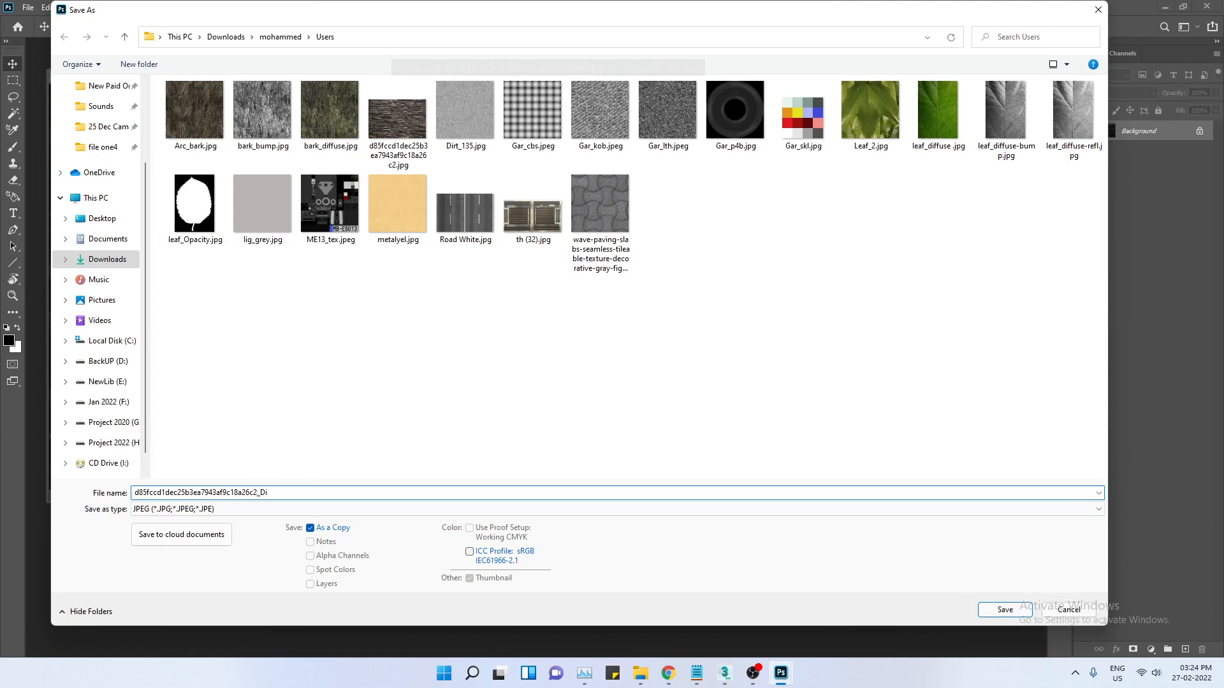
type("splace")
key("Return")
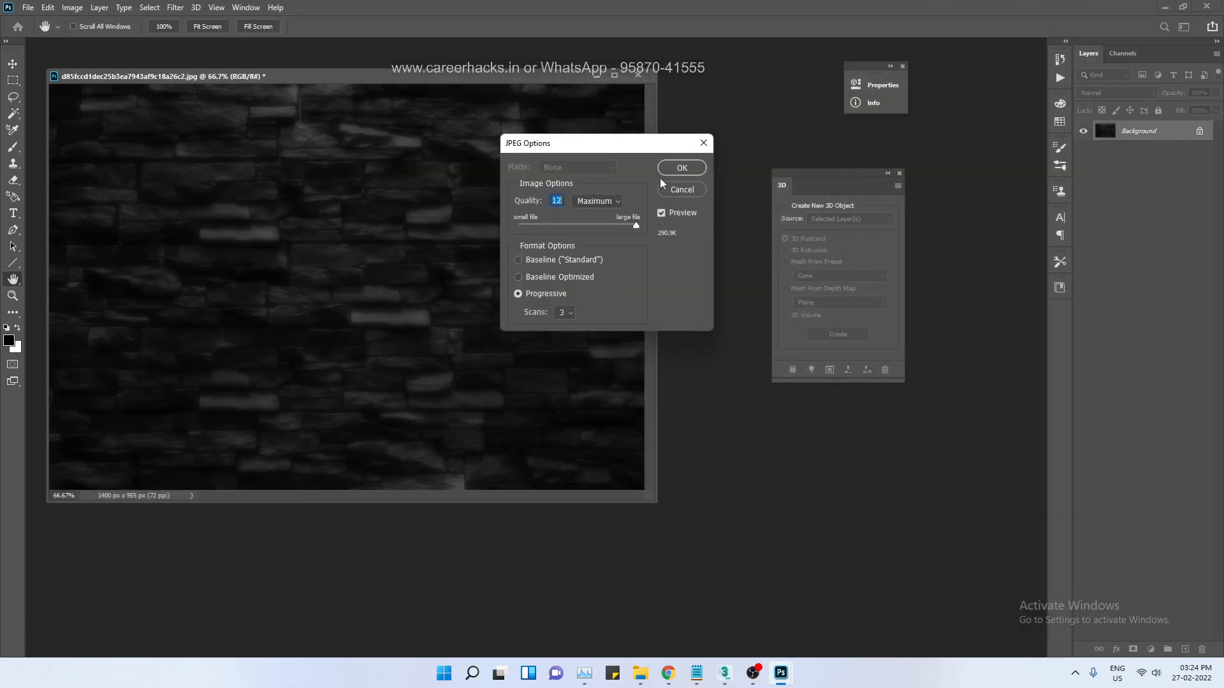
left_click(671, 164)
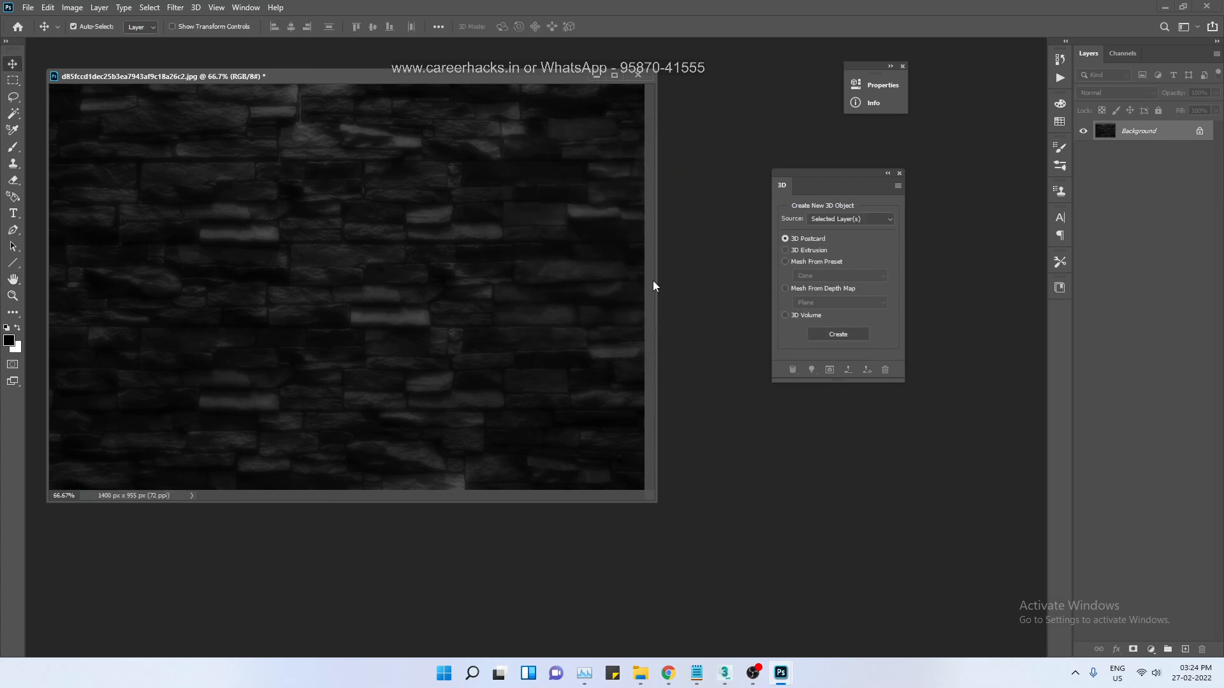
- Undo the height map, duplicate the stone layer, and generate a normal map on it with blur 0.5 and detail scale 80%
key("ctrl+z")
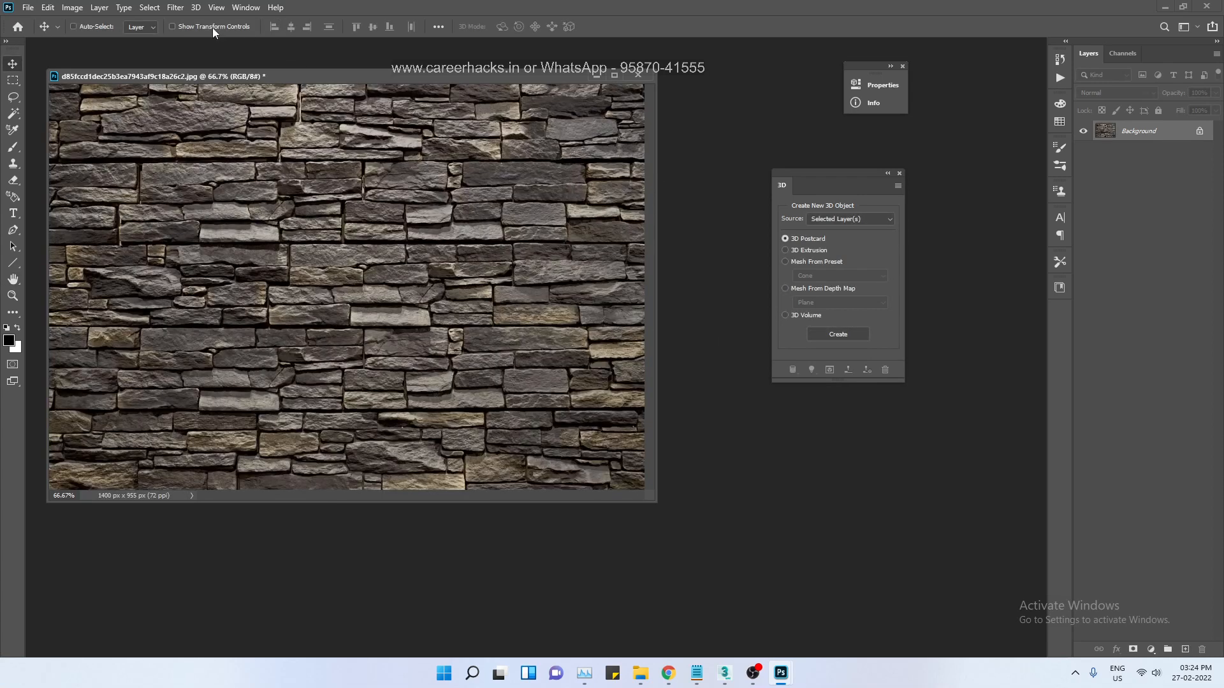
key("ctrl+j")
left_click(196, 7)
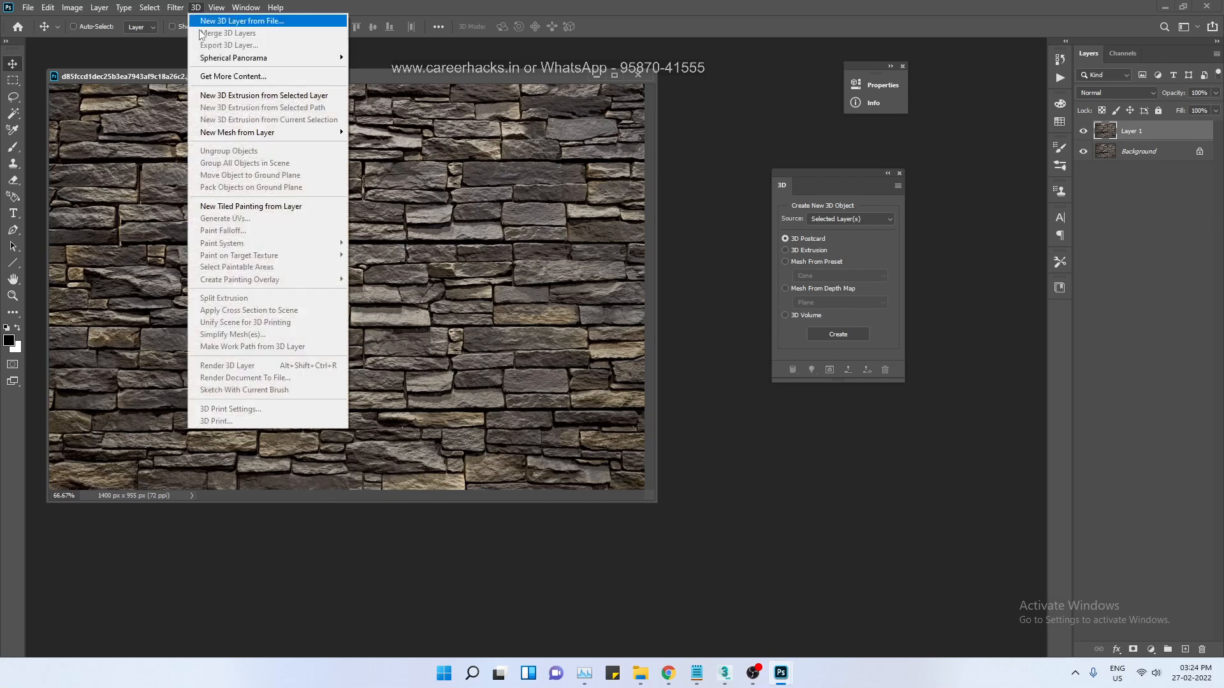
mouse_move(175, 7)
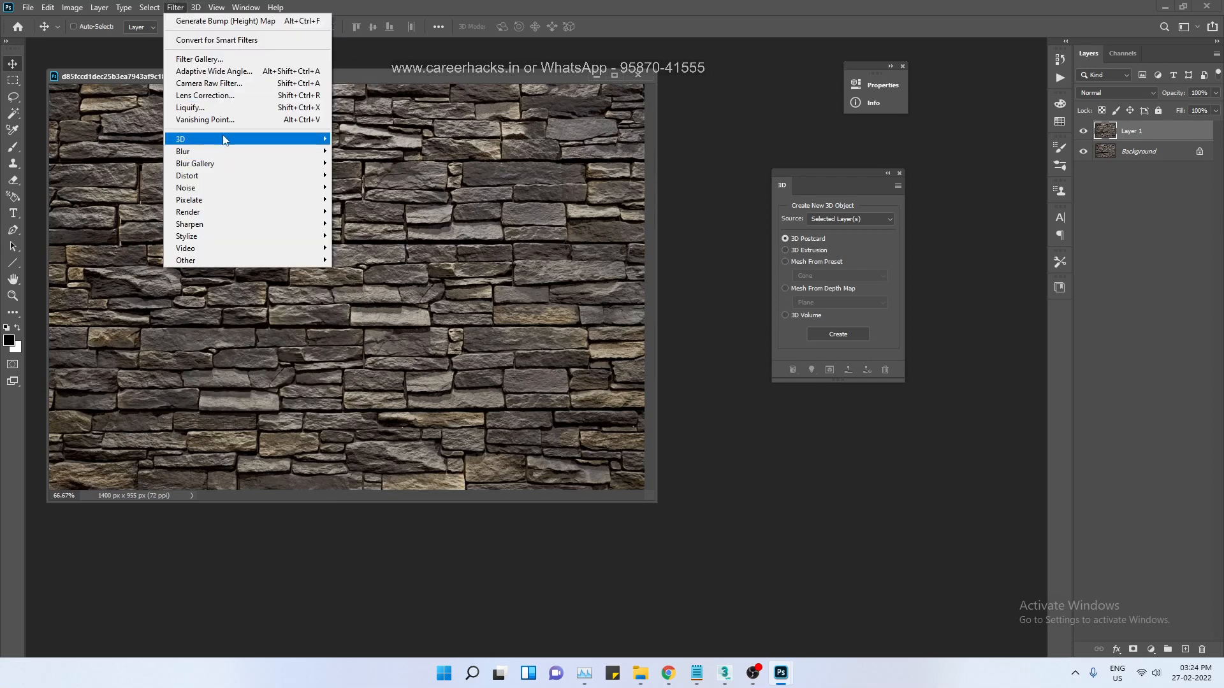
mouse_move(192, 139)
left_click(396, 147)
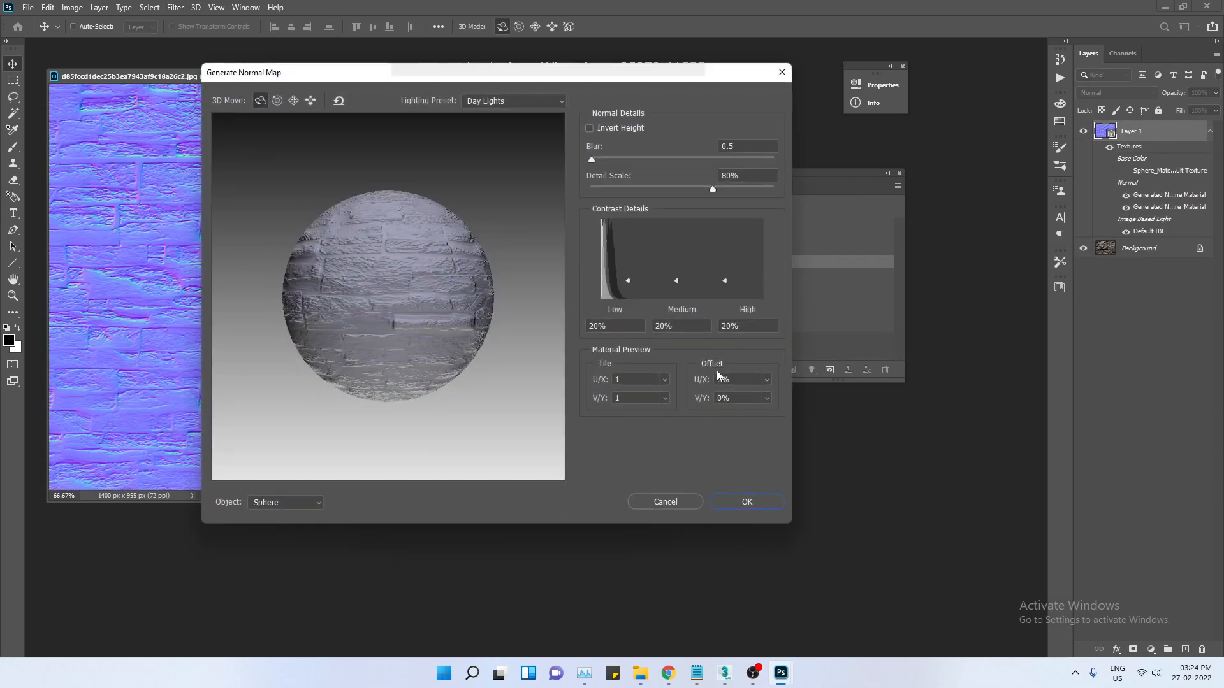
left_click(718, 504)
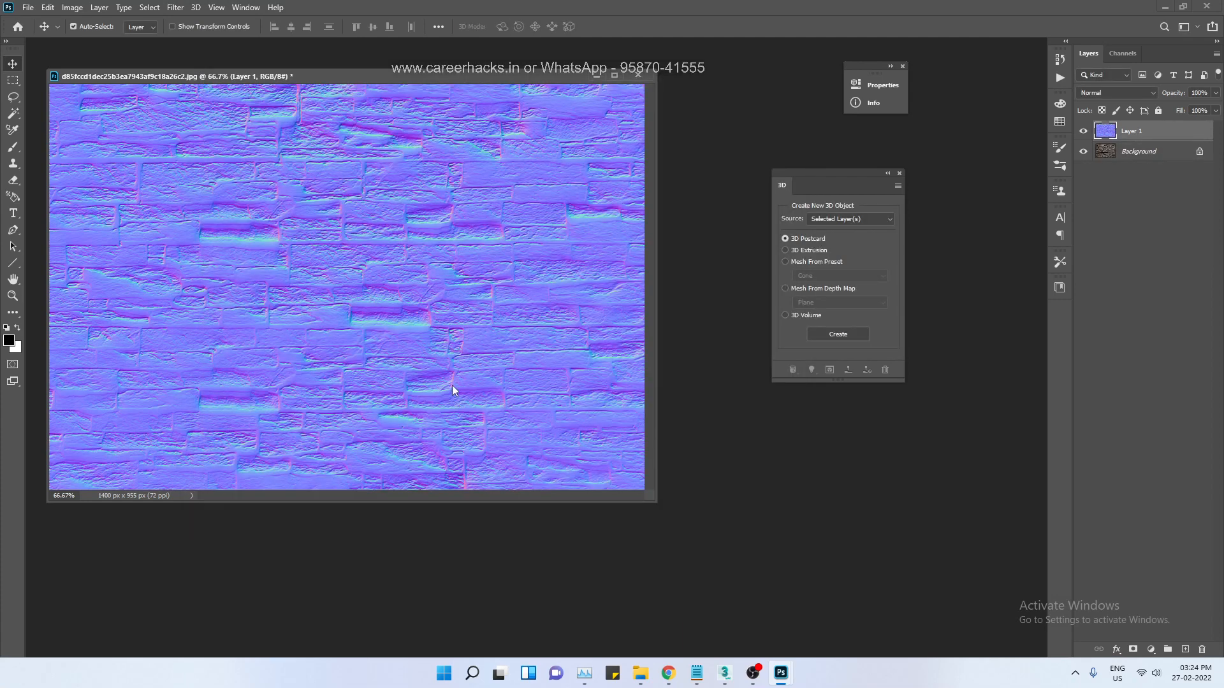
- Save the normal map as a JPEG copy in the Users folder with the name suffix _Bump
key("ctrl+shift+s")
left_click(256, 496)
key("ctrl+shift+Left")
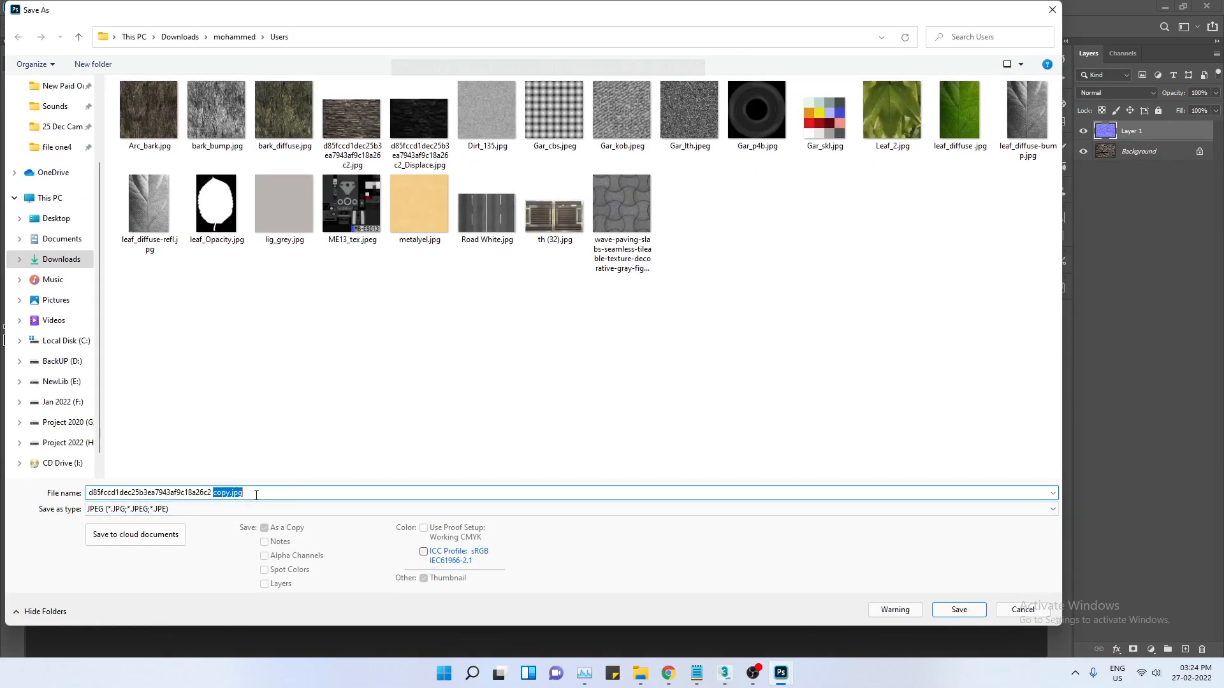
type("_Bump")
key("Return")
key("Return")
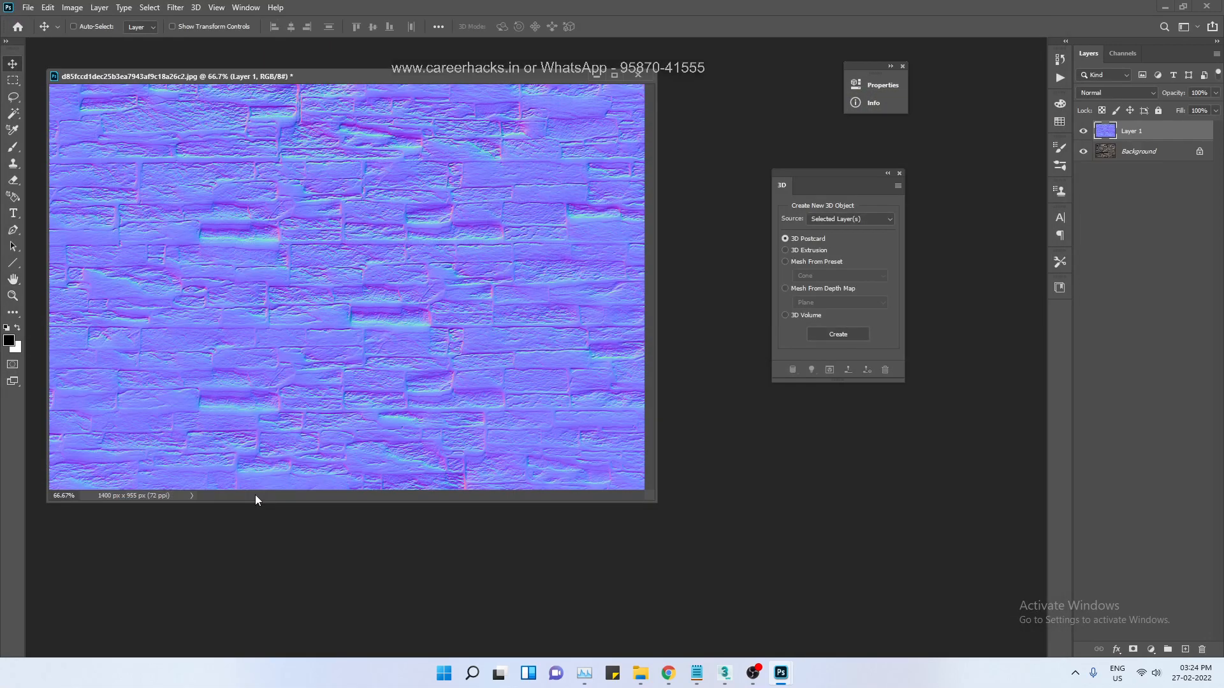
- Desaturate the original stone background and darken it with Levels, using black input 37 and midtones 0.75
key("ctrl+w")
left_click(629, 259)
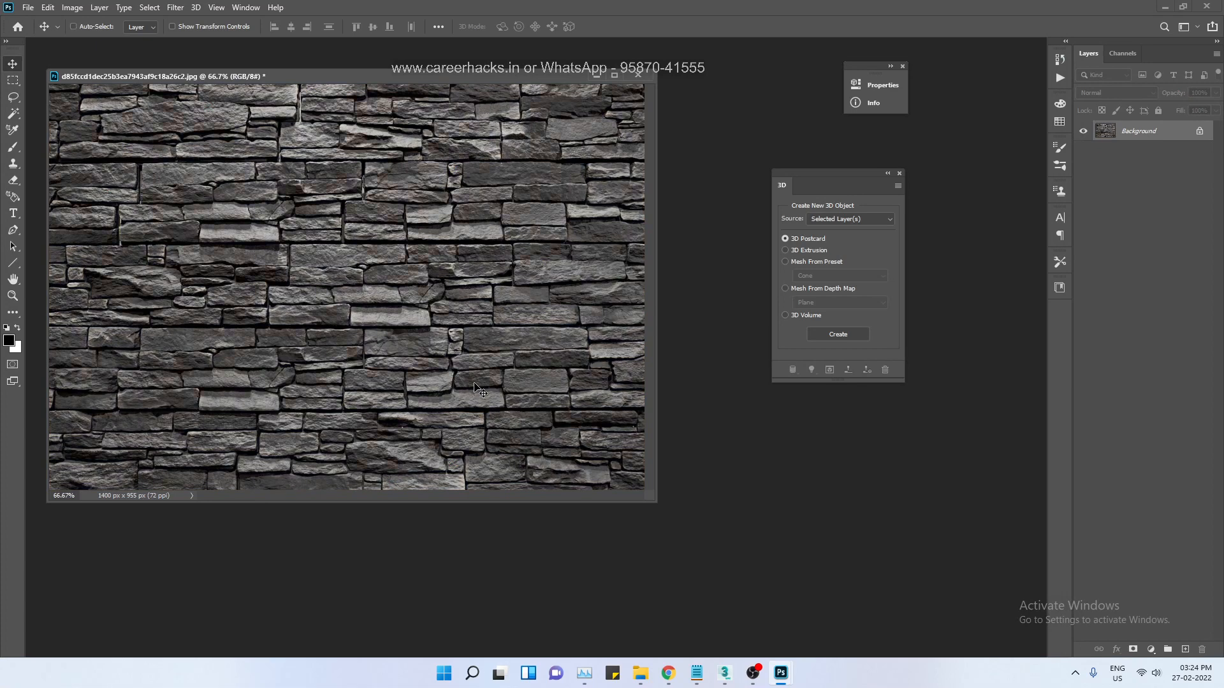
key("ctrl+l")
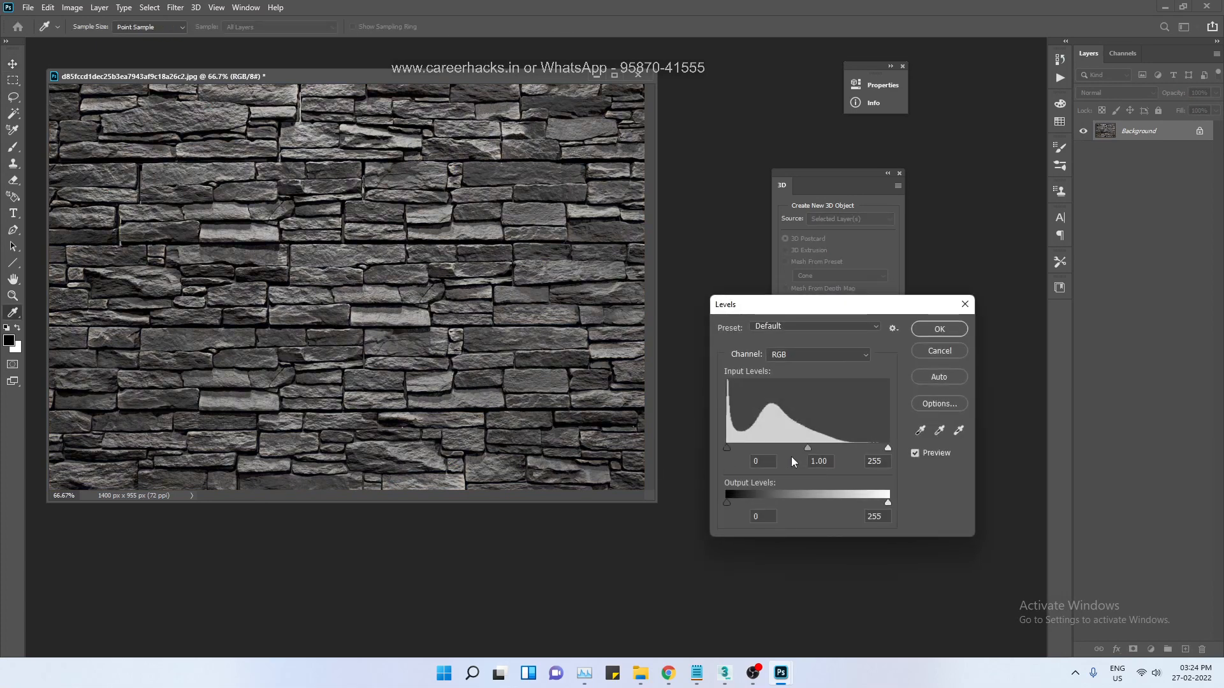
left_click_drag(730, 449, 902, 451)
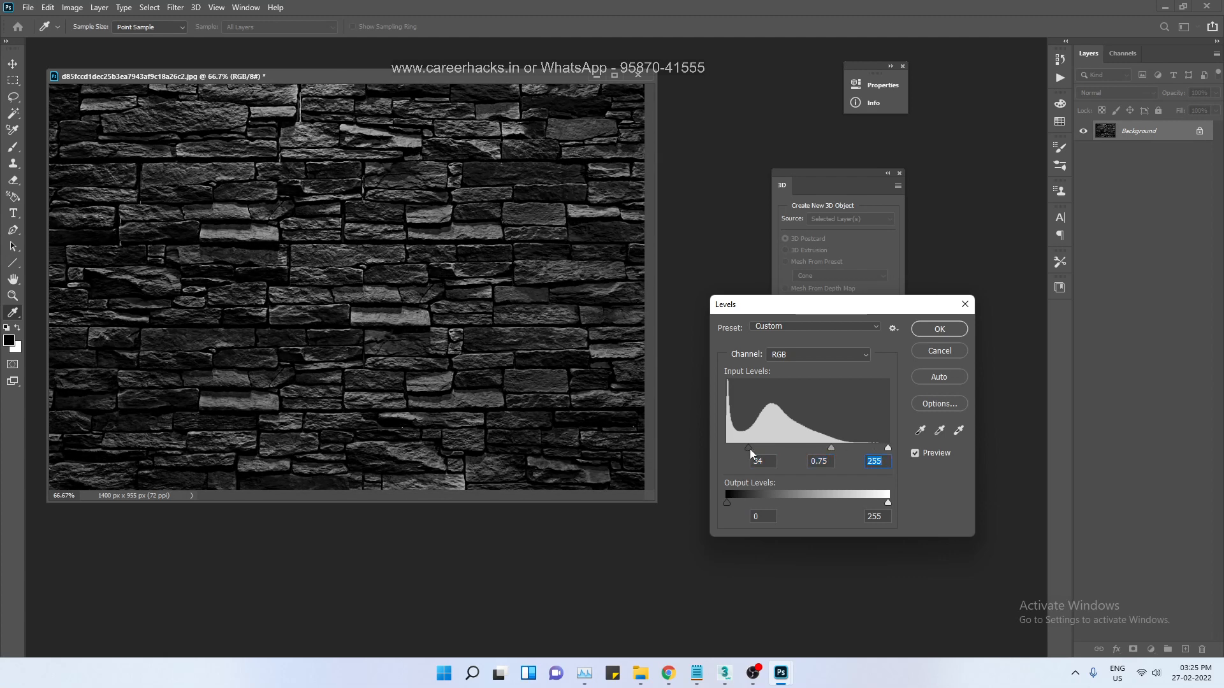
left_click_drag(750, 449, 751, 447)
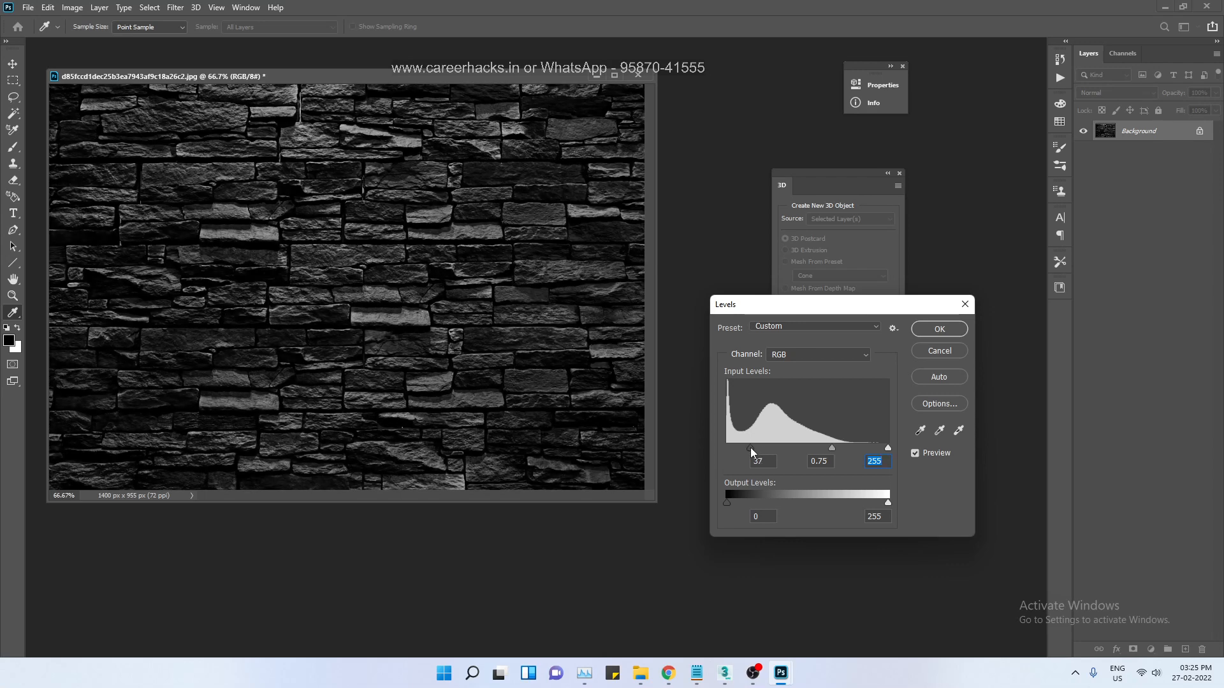
left_click(937, 329)
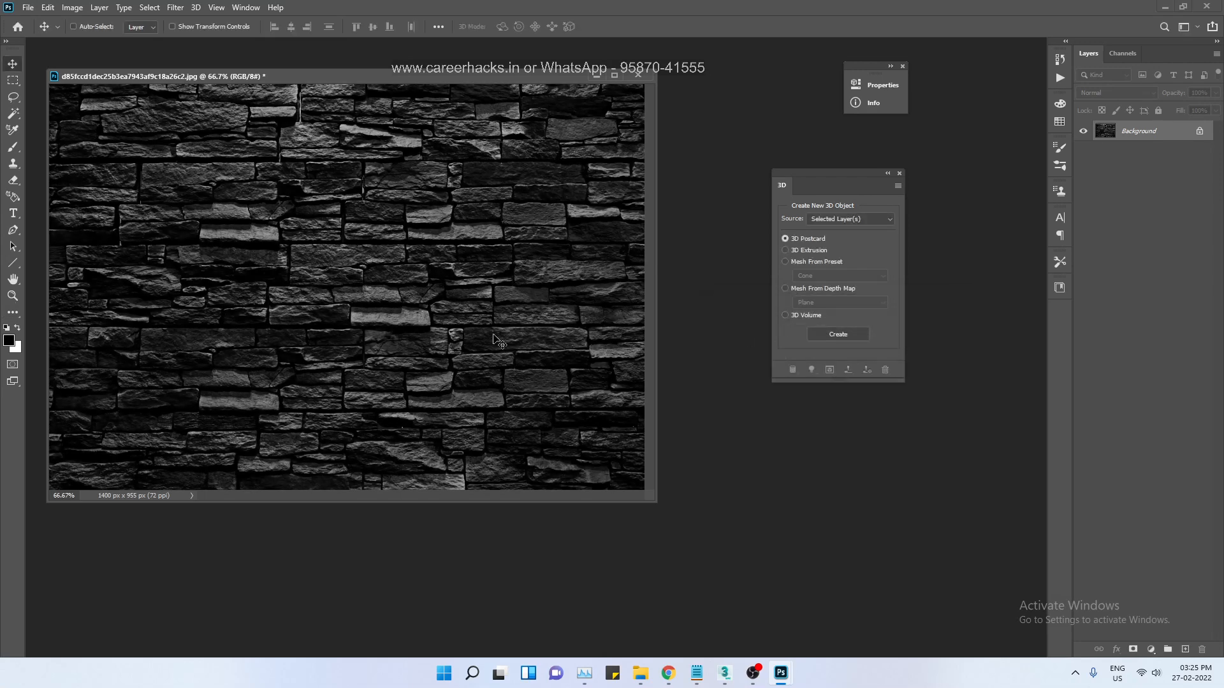
- Save the darkened stone image as a JPEG copy in the Users folder with the name suffix _Reflection, at quality 12
key("ctrl+shift+s")
left_click(302, 493)
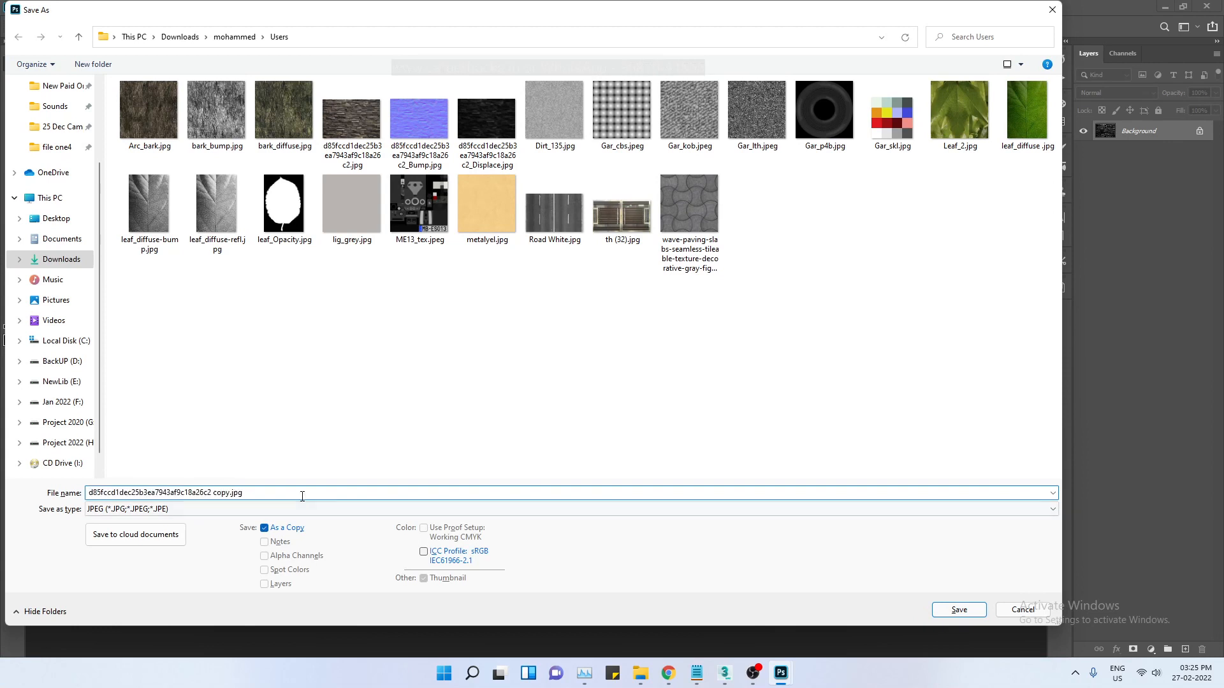
key("shift+Left")
key("shift+Left")
key("shift+Left")
key("shift+Left")
key("shift+Left")
key("shift+Left")
key("shift+Left")
key("shift+Left")
key("shift+Left")
key("BackSpace")
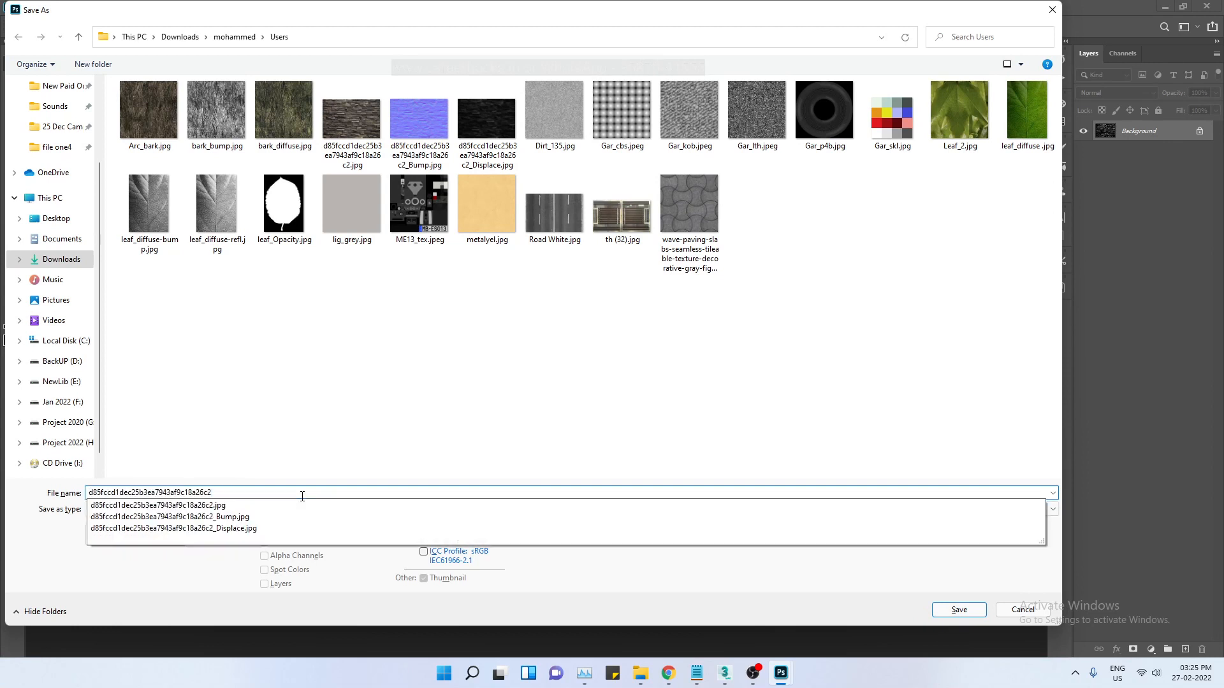
type("_")
key("Escape")
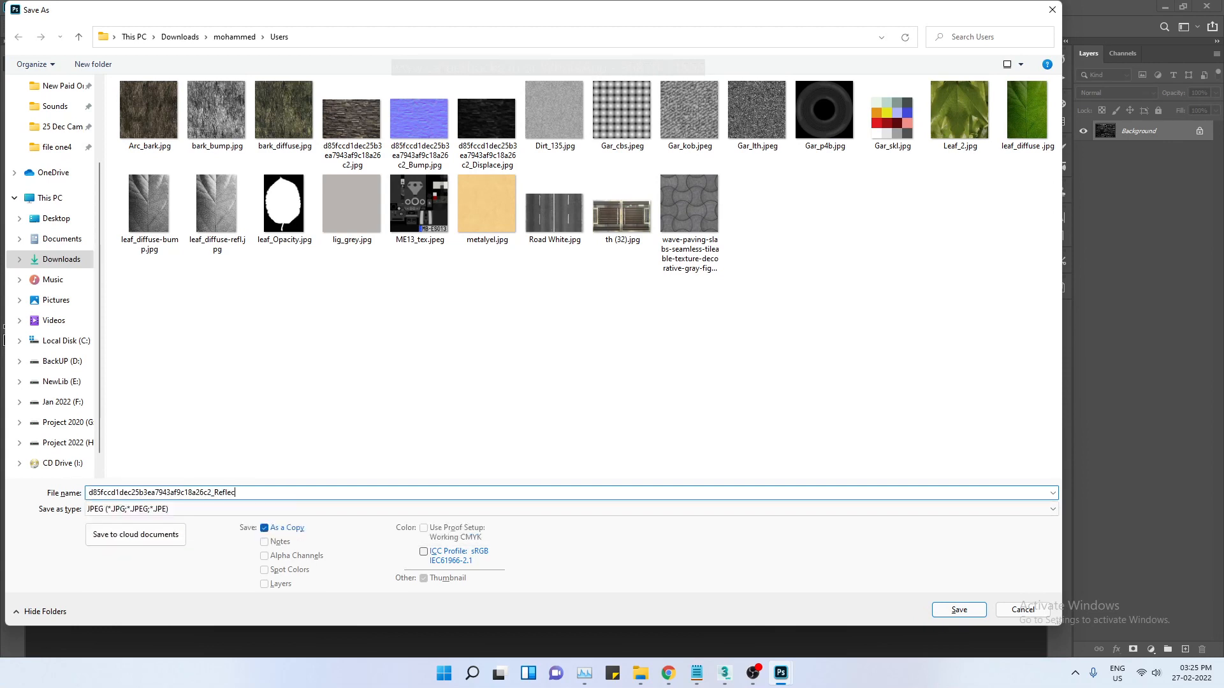
type("Reflection")
key("Return")
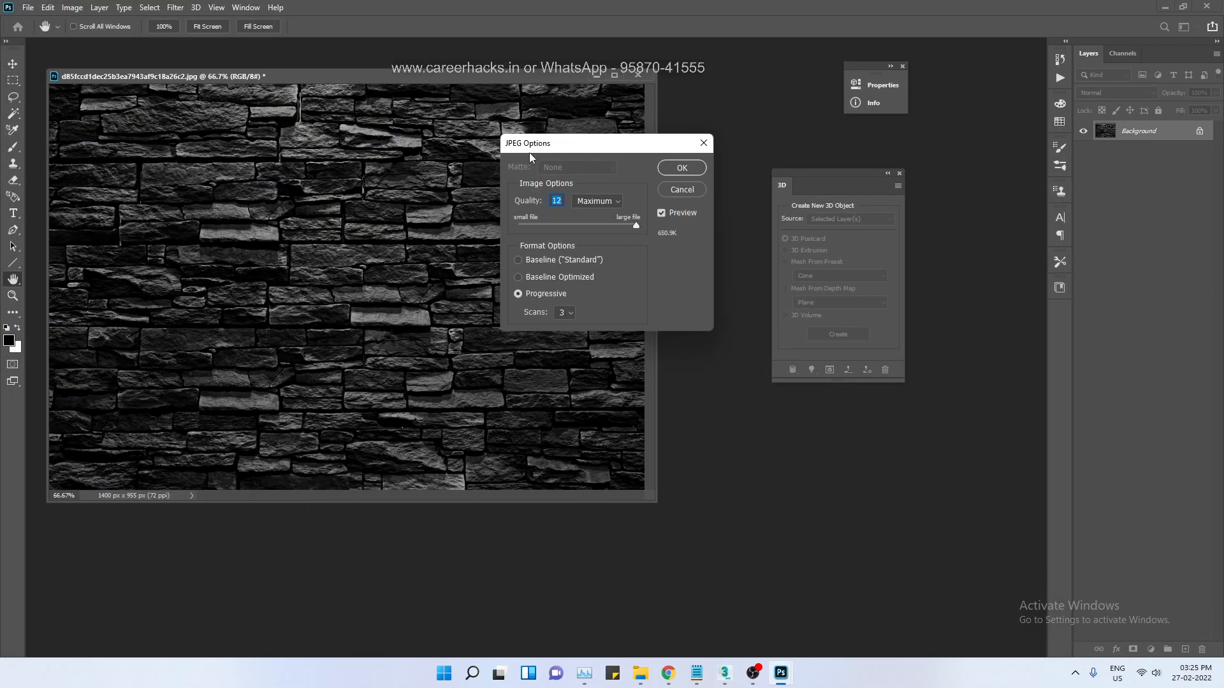
left_click(664, 173)
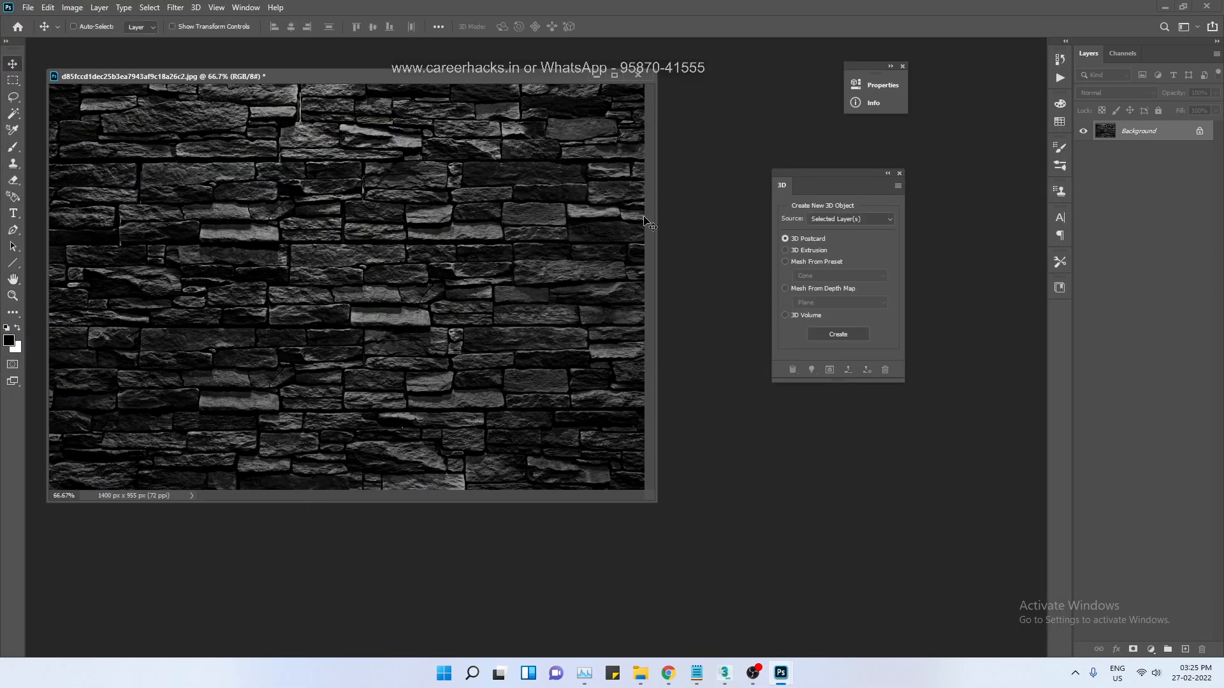
- Close the stone image without saving its changes and minimize Photoshop to get back to the Users folder in File Explorer
key("ctrl+w")
left_click(600, 258)
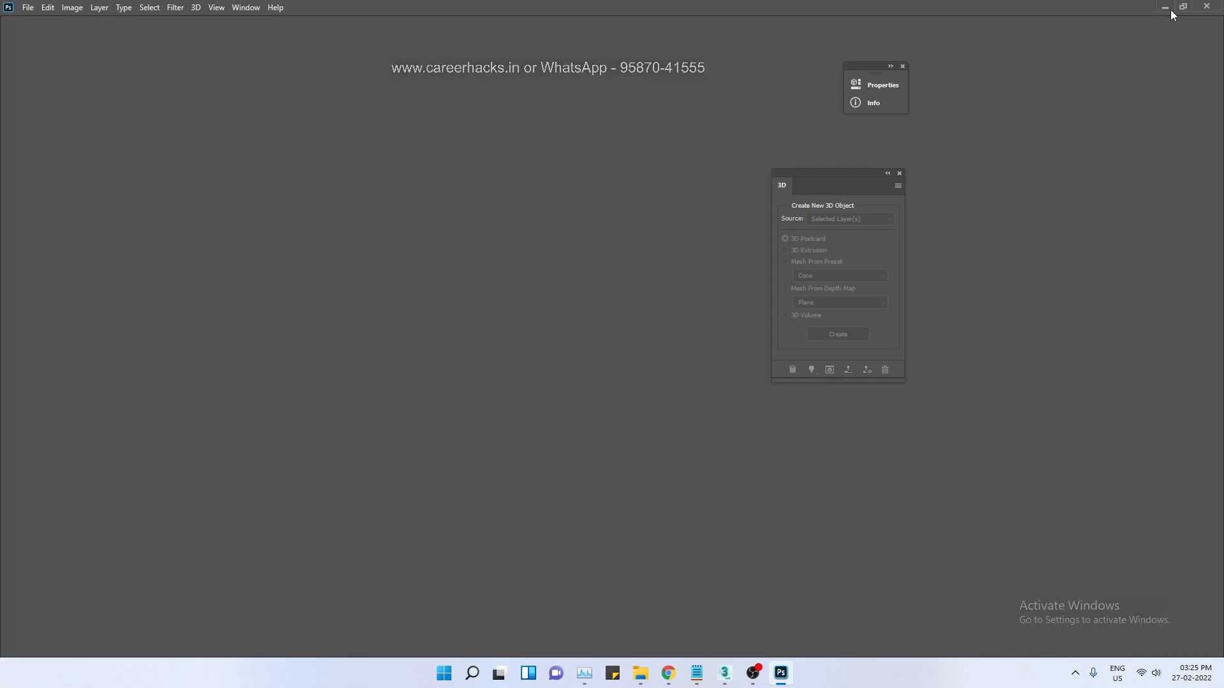
left_click(1171, 10)
- Copy the full path of the Users folder in File Explorer and switch back to 3ds Max
right_click(675, 450)
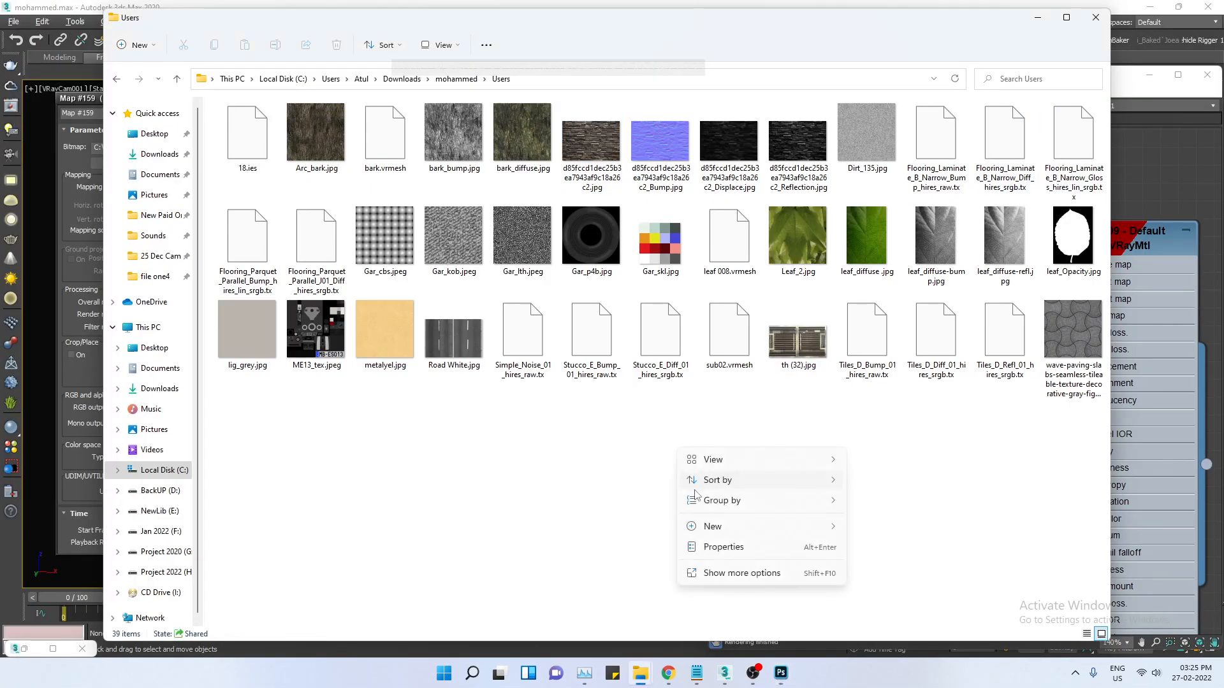
left_click(581, 491)
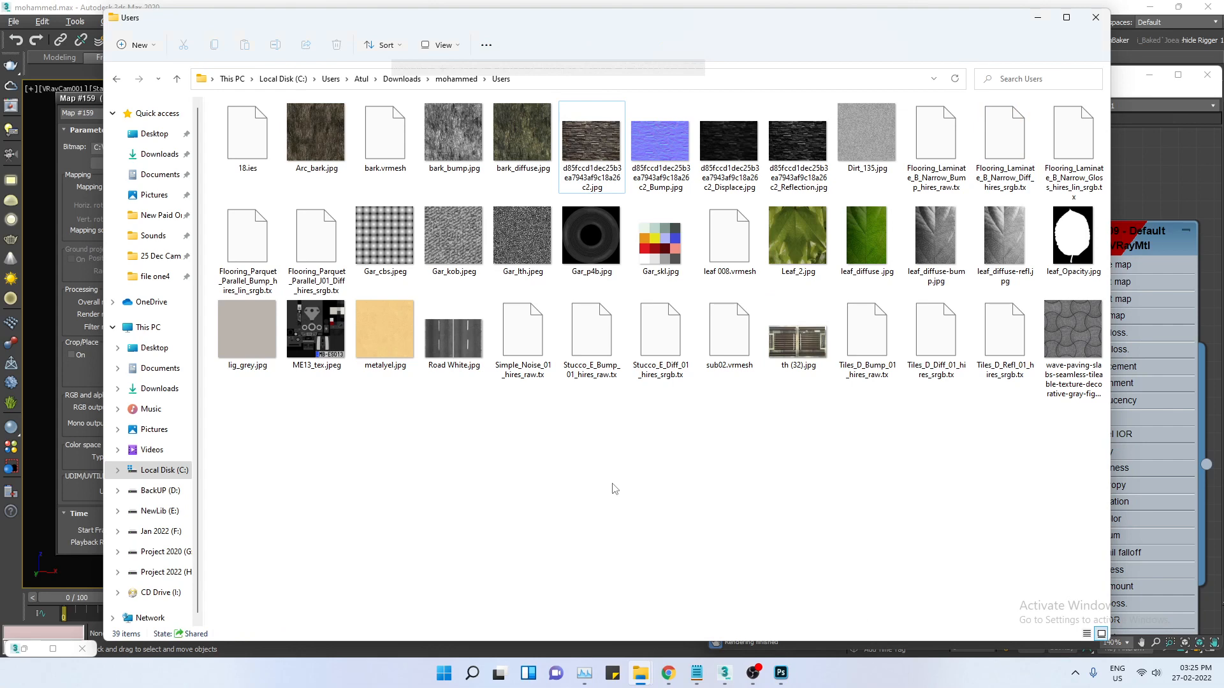
left_click(703, 82)
right_click(703, 82)
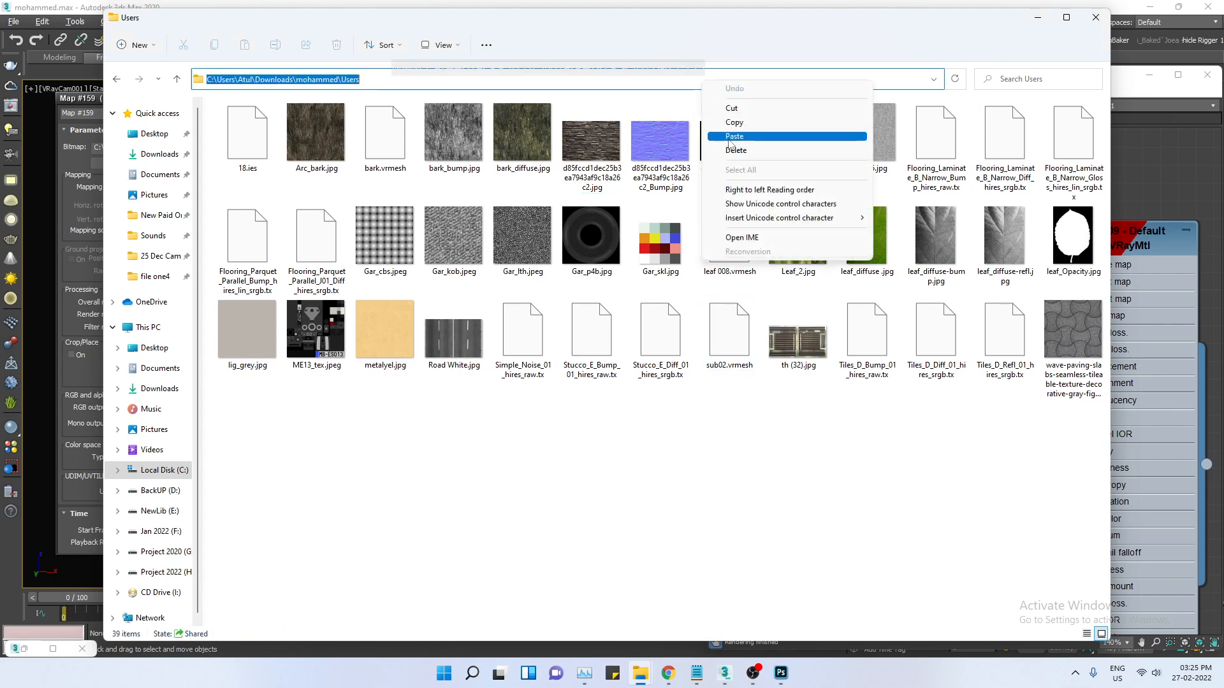
left_click(735, 125)
left_click(684, 484)
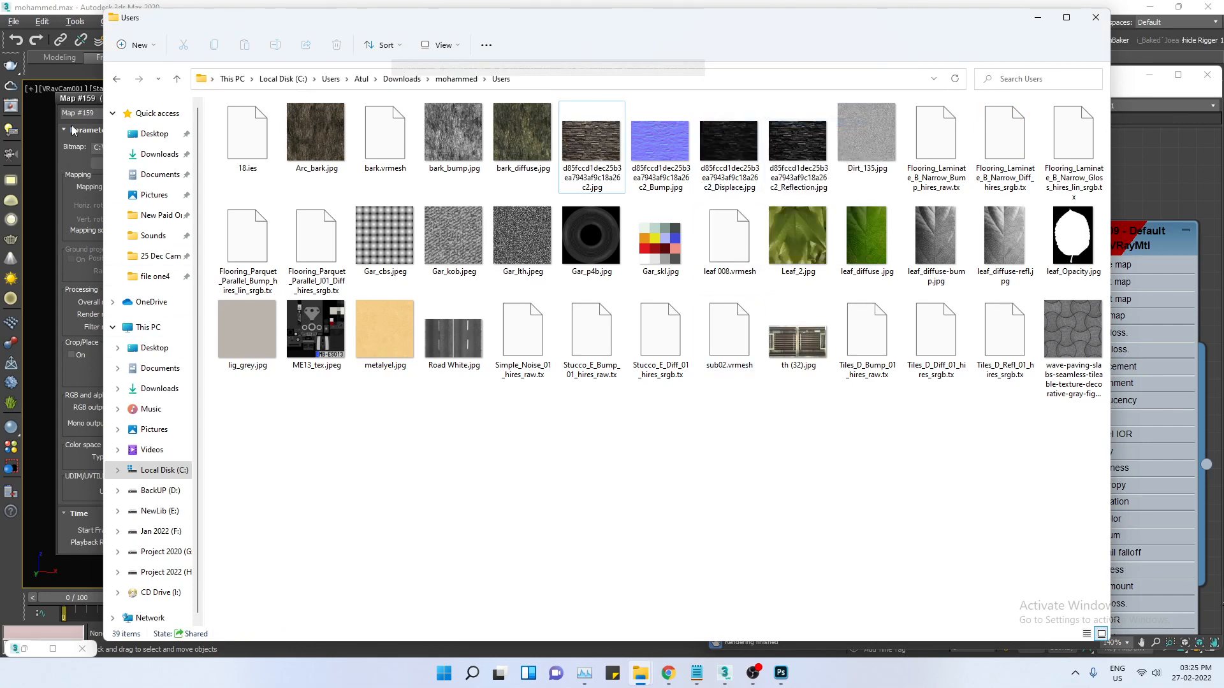
left_click(84, 99)
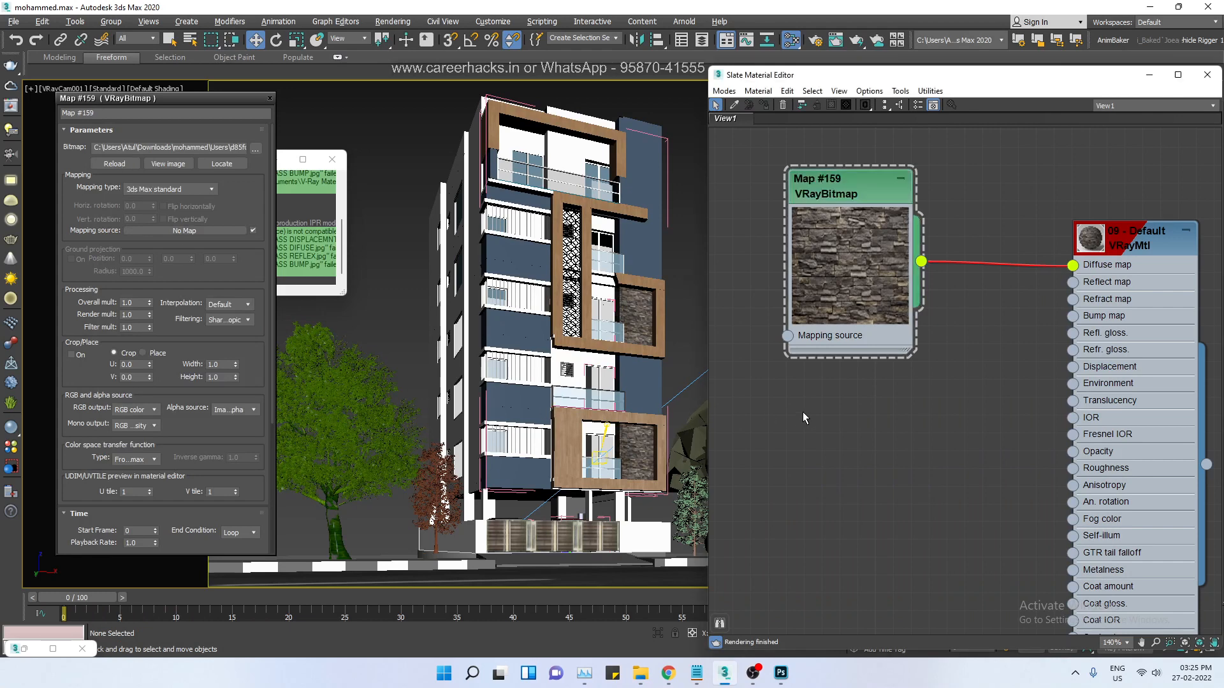
- Collapse the stone VRayBitmap node with its large preview and clone it into three unconnected copies below
left_click(899, 180)
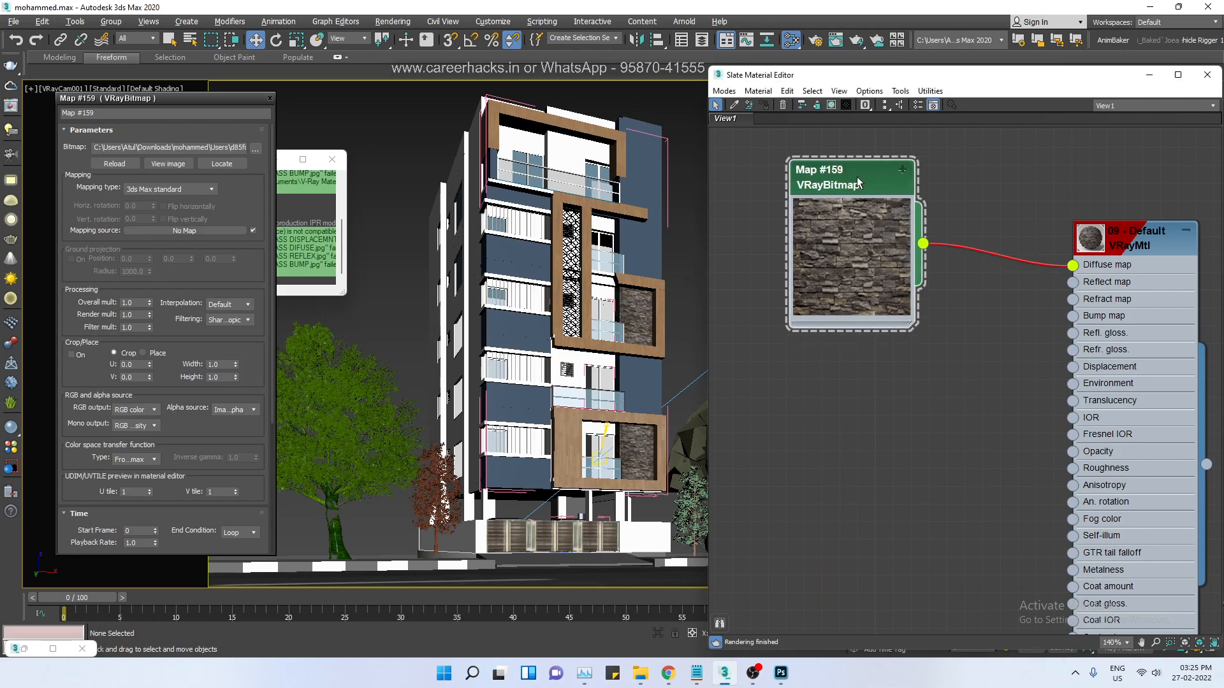
double_click(888, 247)
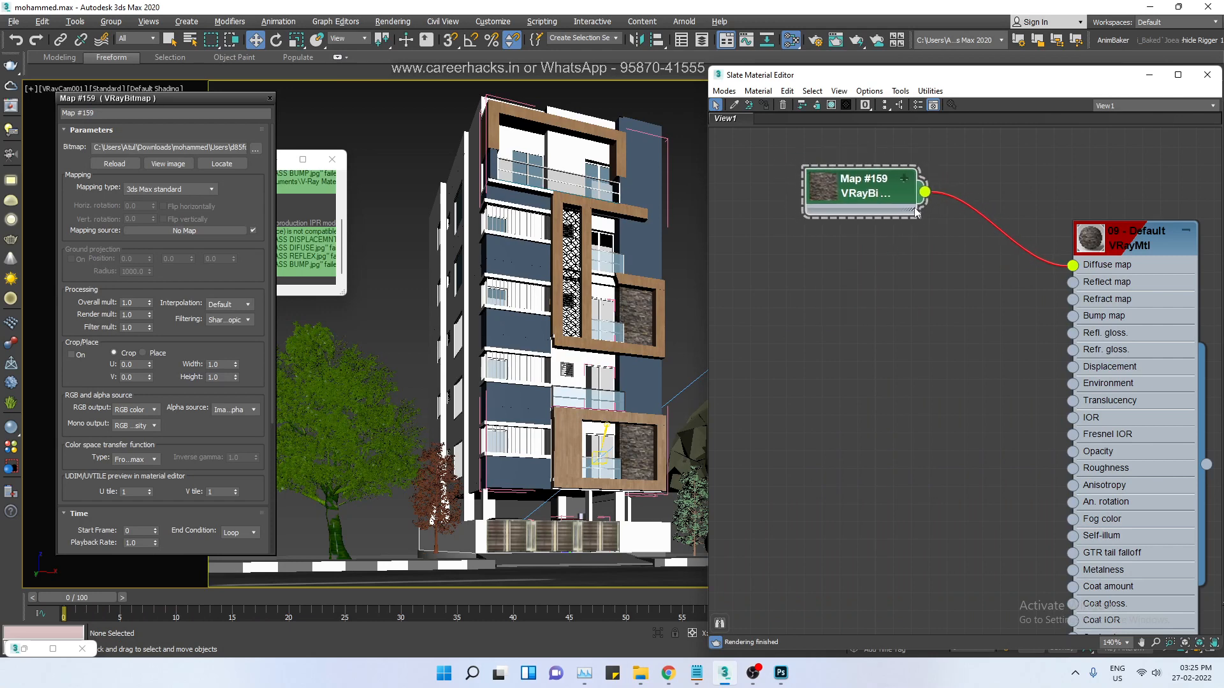
left_click_drag(915, 212, 863, 522)
- Load the stone JPEG with the suffix _Bump into the first VRayBitmap copy
double_click(861, 319)
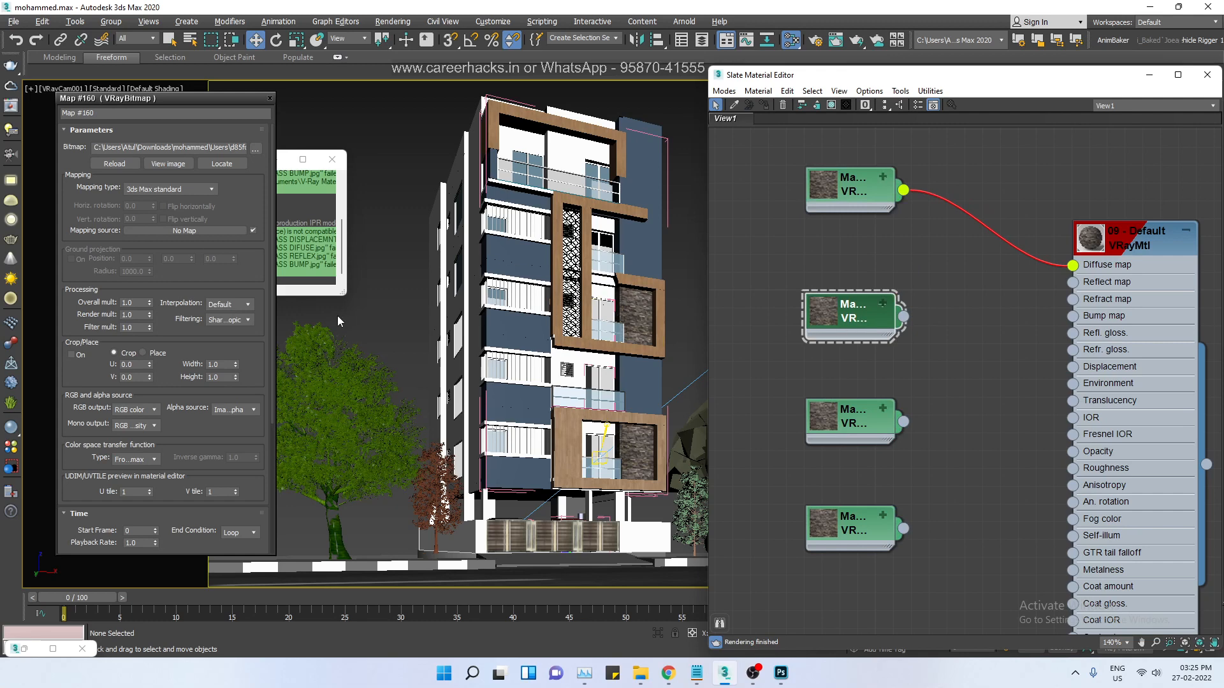
left_click(255, 147)
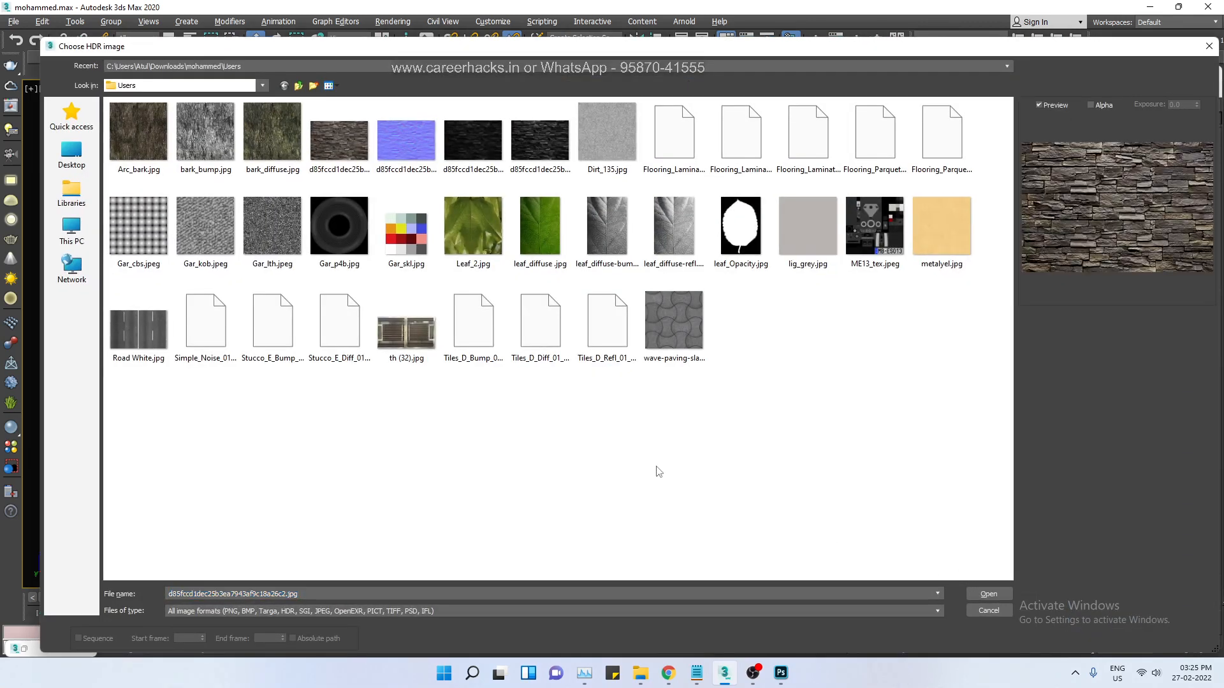
double_click(414, 149)
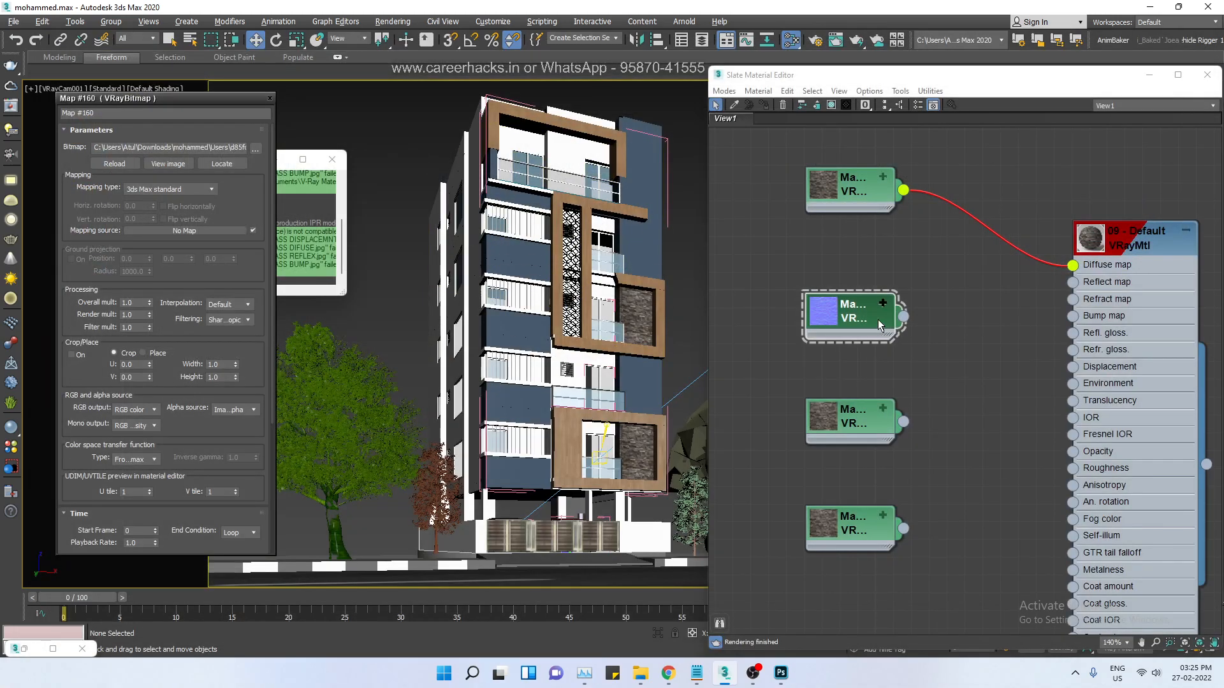
- Feed the _Bump bitmap into the normal map input of a new VRayNormalMap and connect that to the stone material's bump map
left_click_drag(867, 319, 907, 361)
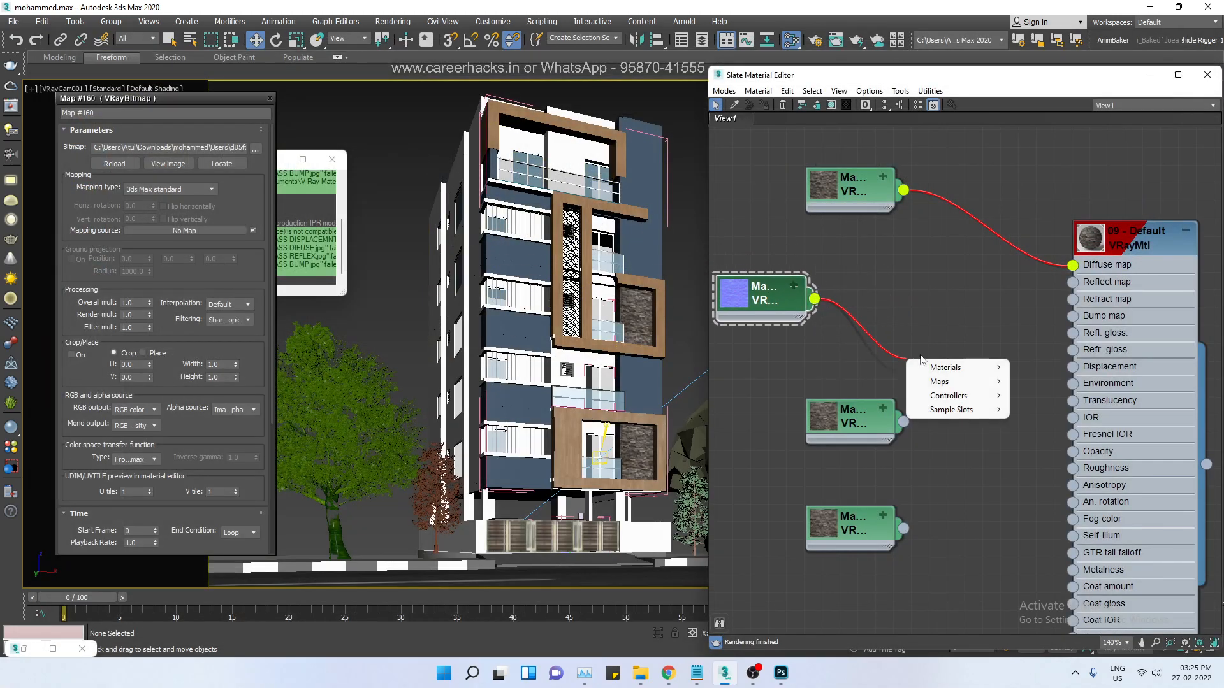
mouse_move(950, 368)
mouse_move(1046, 374)
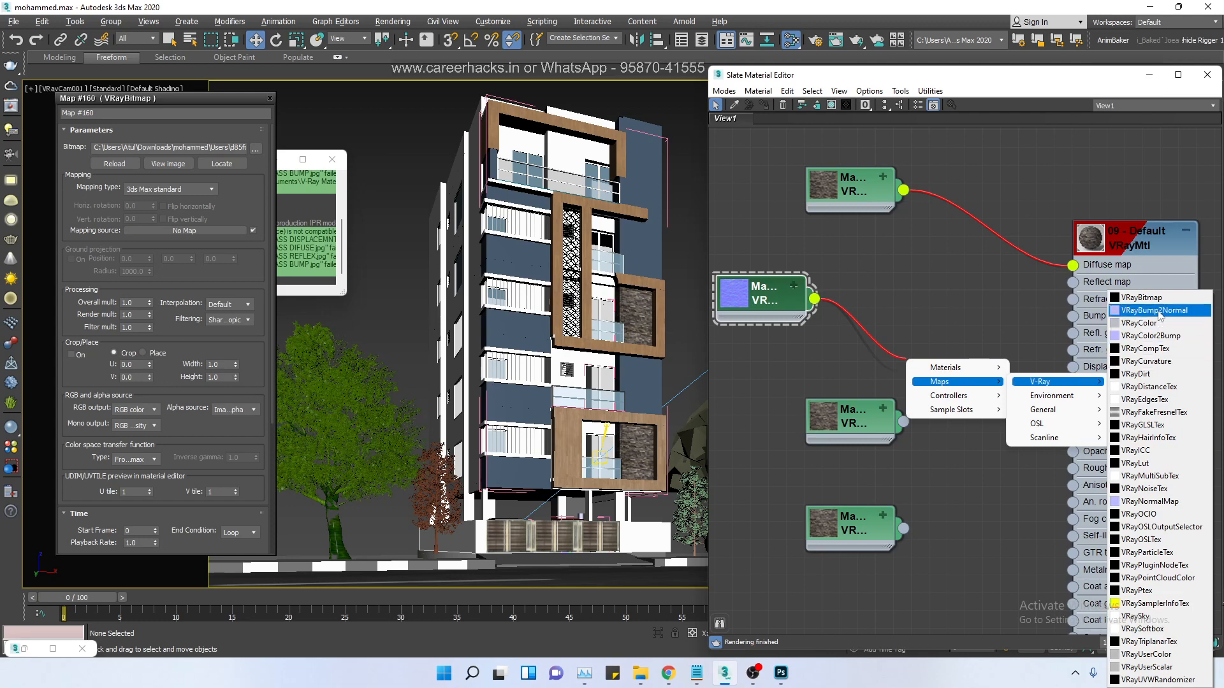
left_click(1157, 502)
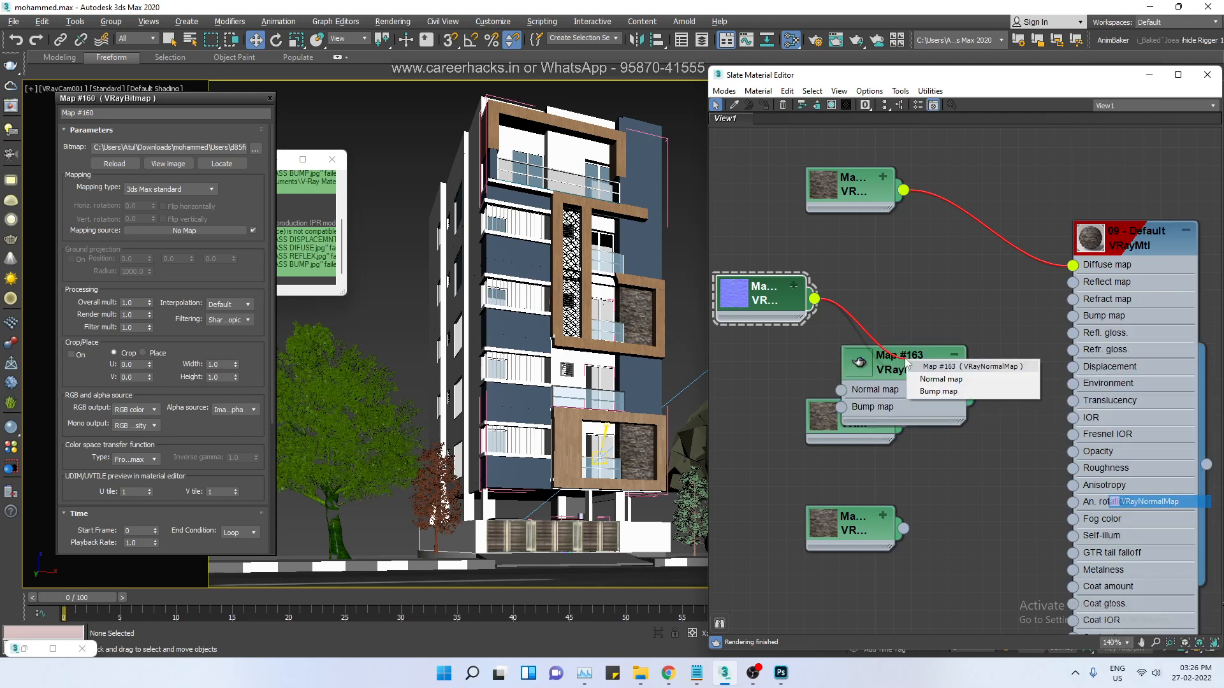
left_click(941, 380)
left_click_drag(896, 365, 918, 281)
left_click_drag(991, 297, 1073, 316)
- Rearrange the nodes, lowering the normal map pair and placing one spare bitmap copy directly under the diffuse bitmap
left_click_drag(840, 414, 822, 467)
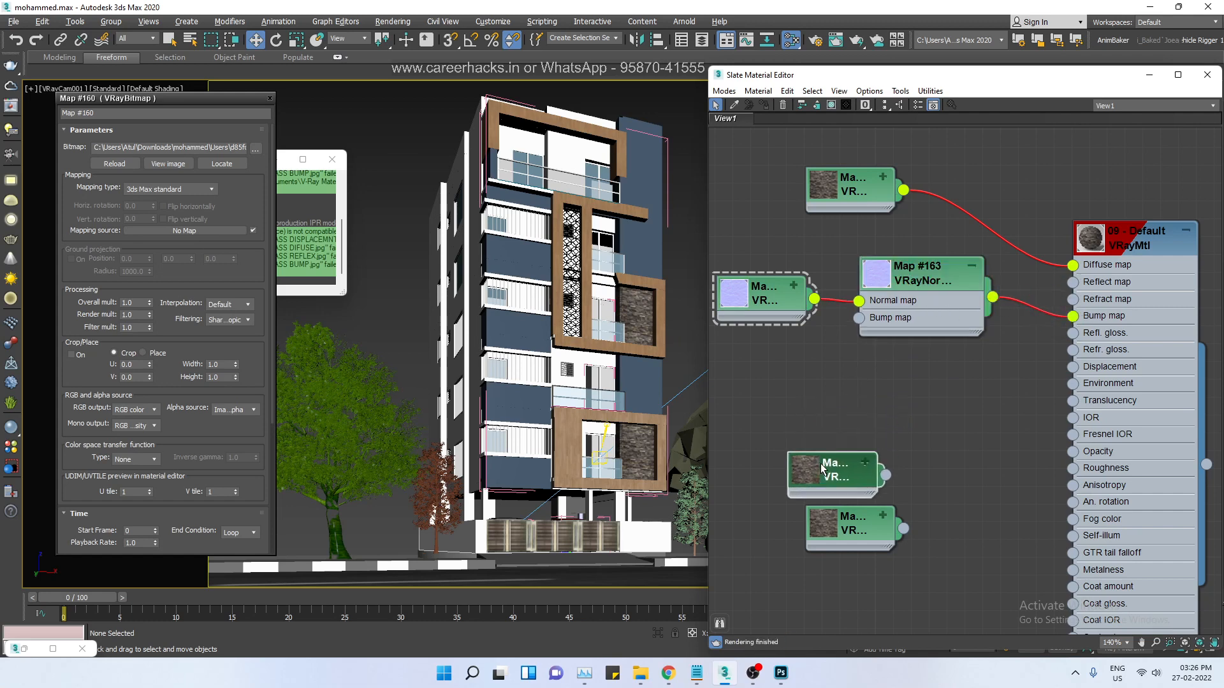
left_click_drag(908, 274, 891, 363)
left_click_drag(765, 293, 765, 329)
left_click_drag(840, 546, 938, 615)
left_click_drag(838, 478, 882, 283)
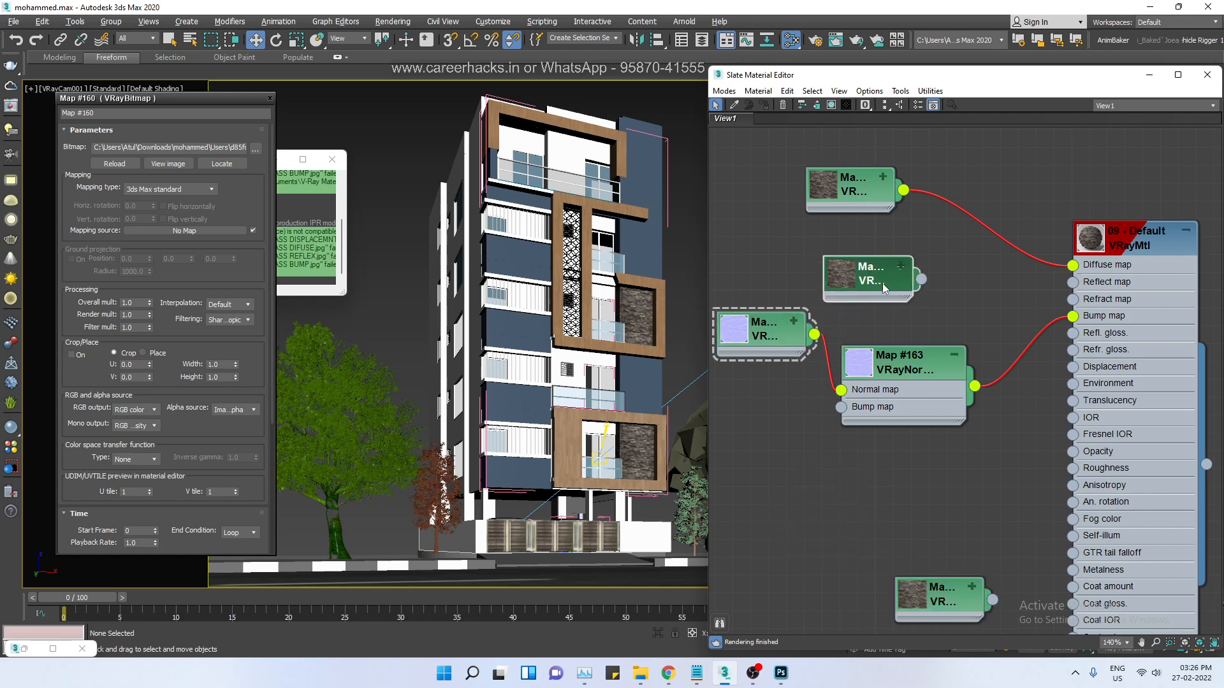
- Load the _Reflection JPEG into the bitmap copy under the diffuse node and connect it to the stone material's reflect map
left_click(256, 151)
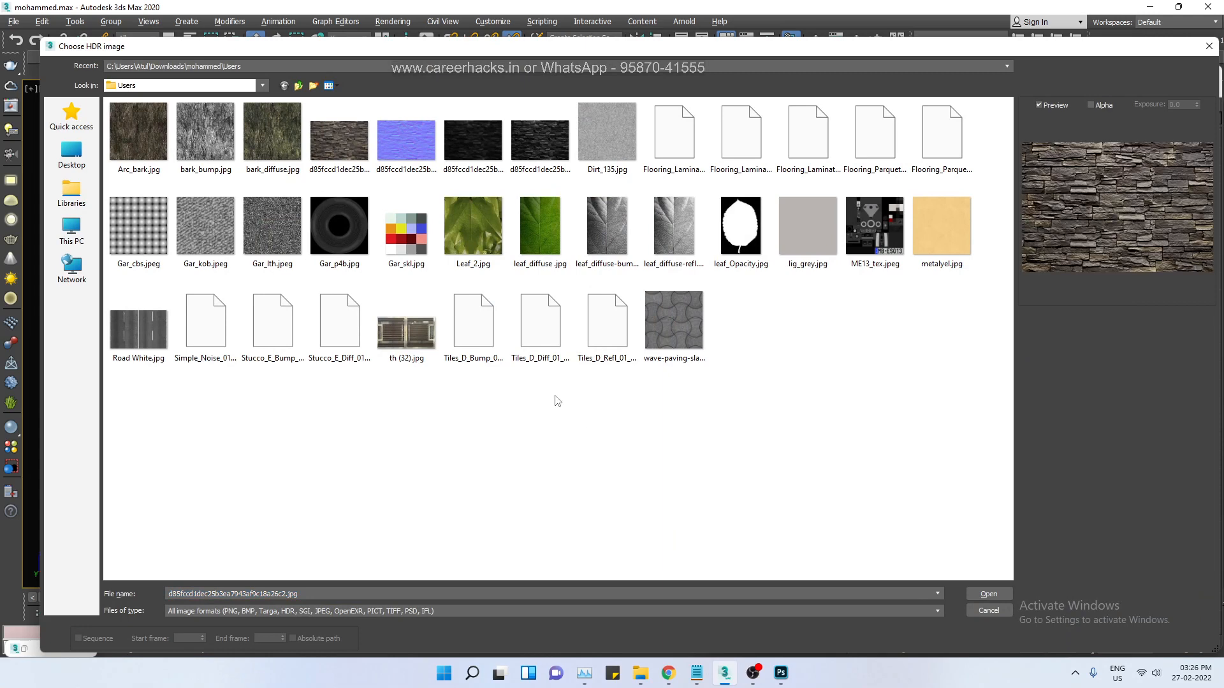
double_click(550, 153)
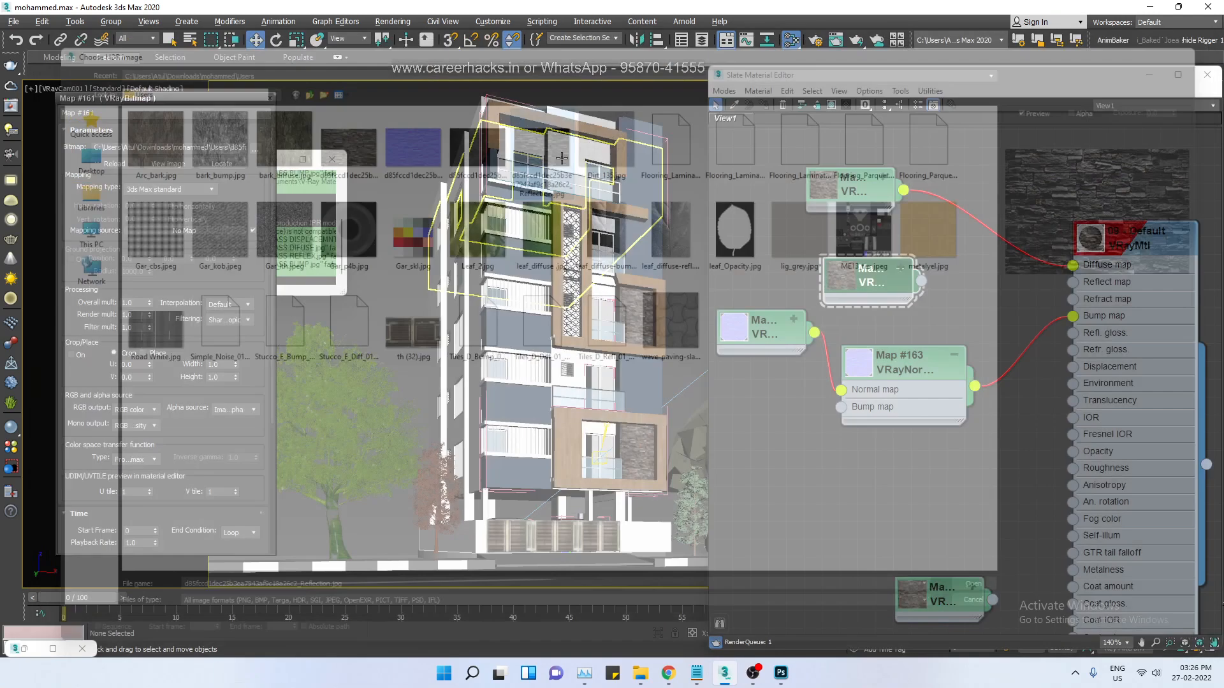
left_click_drag(920, 281, 1074, 282)
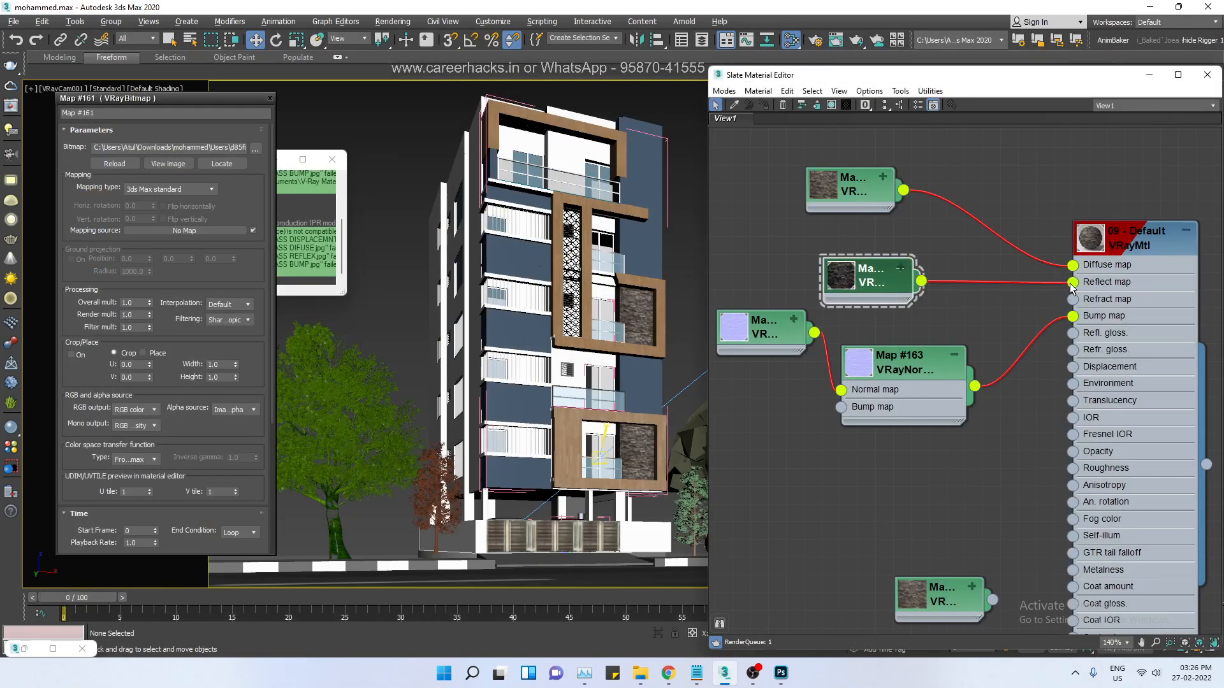
left_click_drag(856, 287, 891, 270)
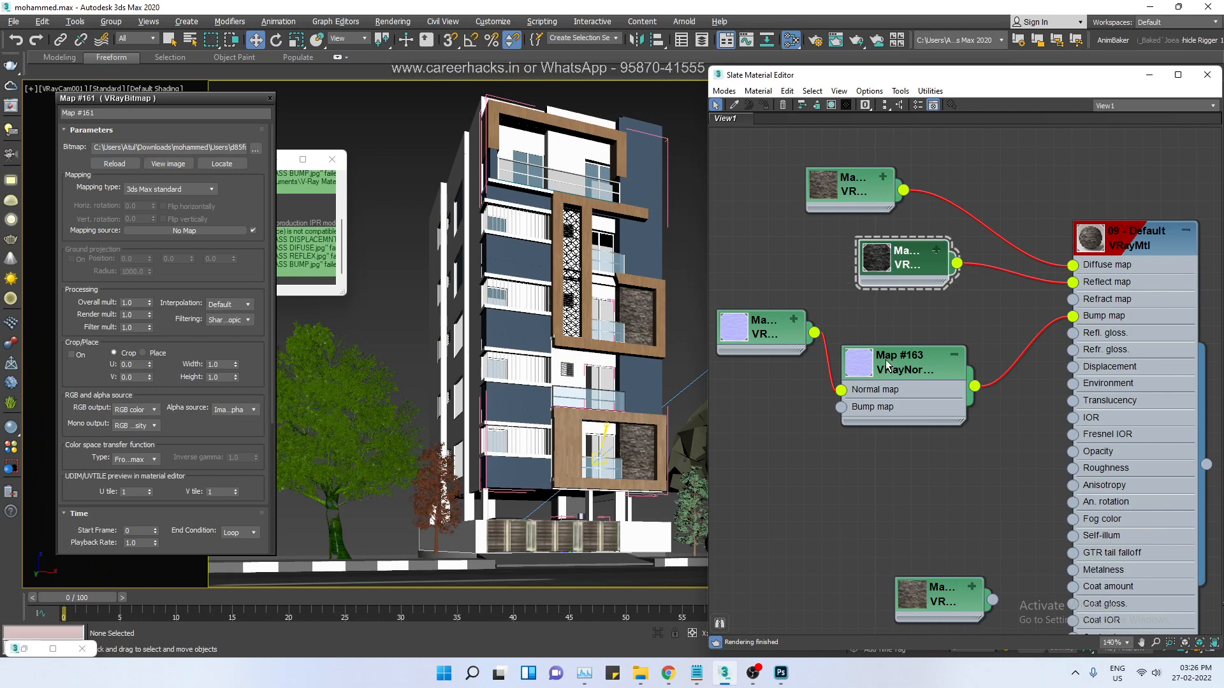
- Connect the last bitmap copy to the stone material's displacement input and load the _Displace JPEG into it
left_click_drag(934, 596, 881, 523)
left_click_drag(952, 520, 1073, 367)
left_click(884, 533)
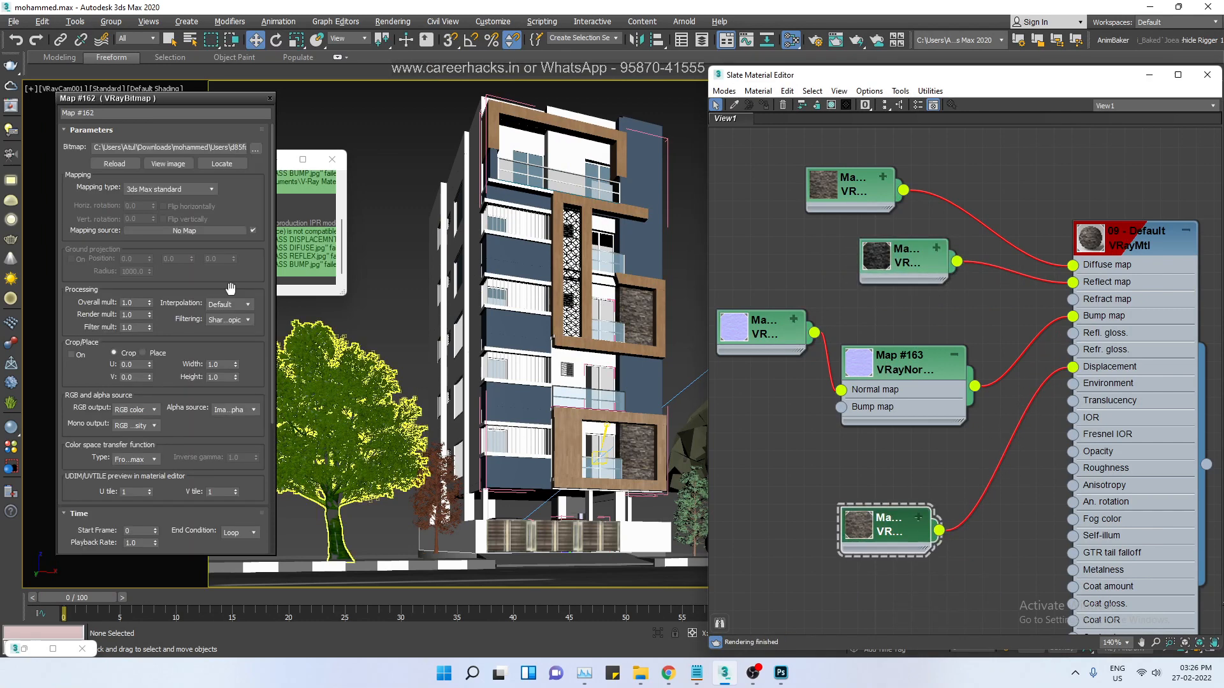
left_click(255, 148)
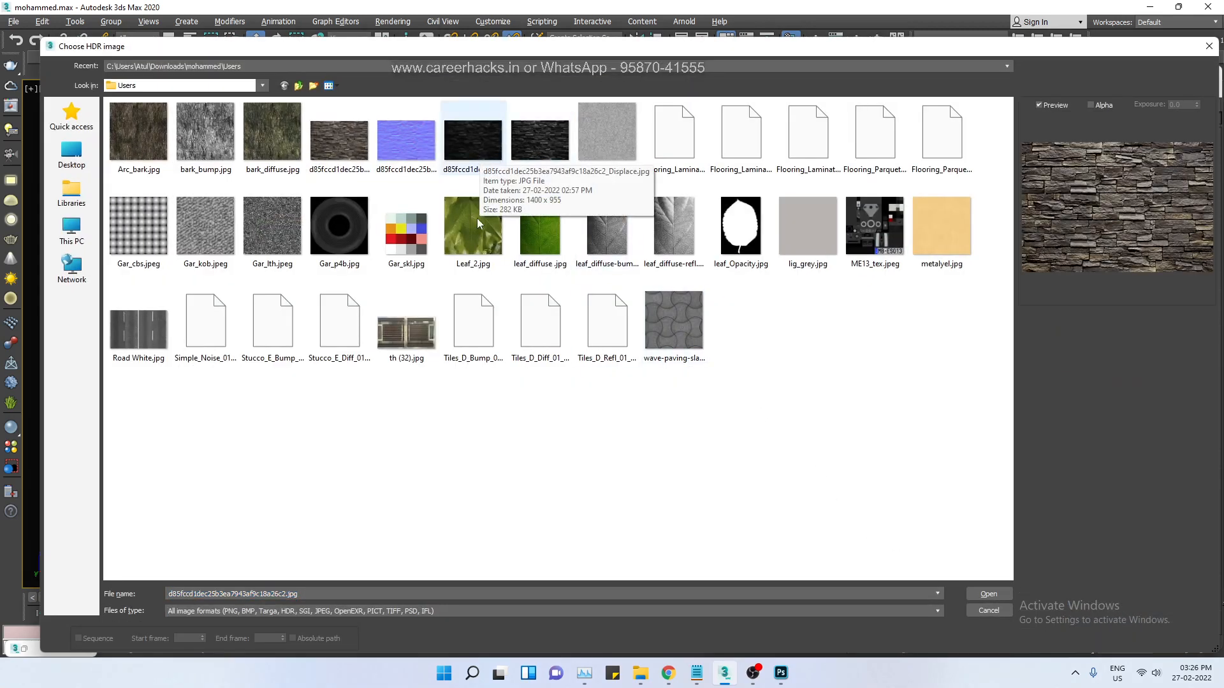
left_click(474, 176)
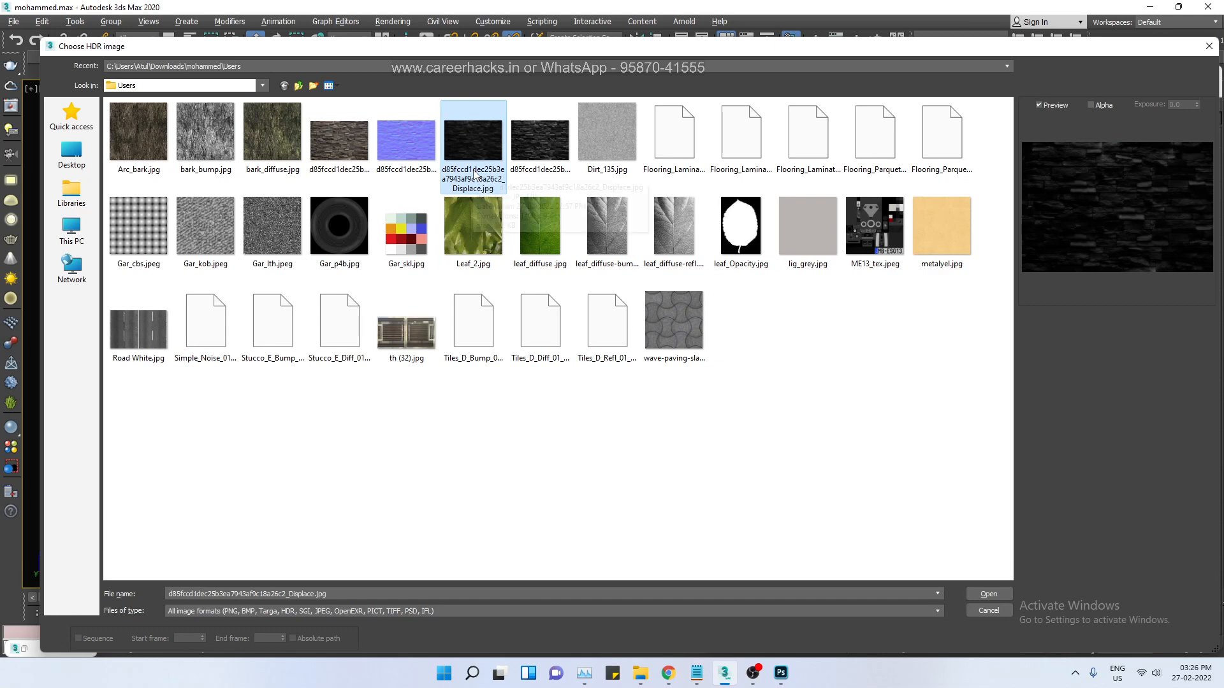
left_click(975, 592)
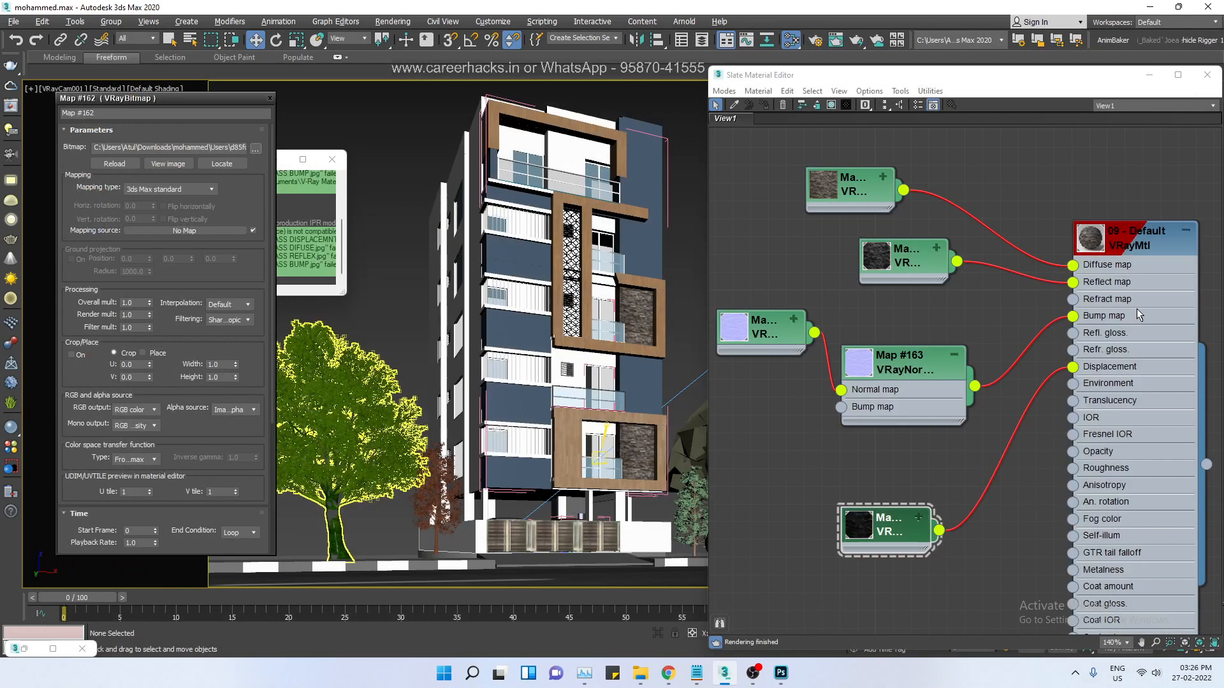
- Open the stone VRayMtl's parameters, collapse the Basic parameters and BRDF sections, and expand its Maps list
double_click(1147, 236)
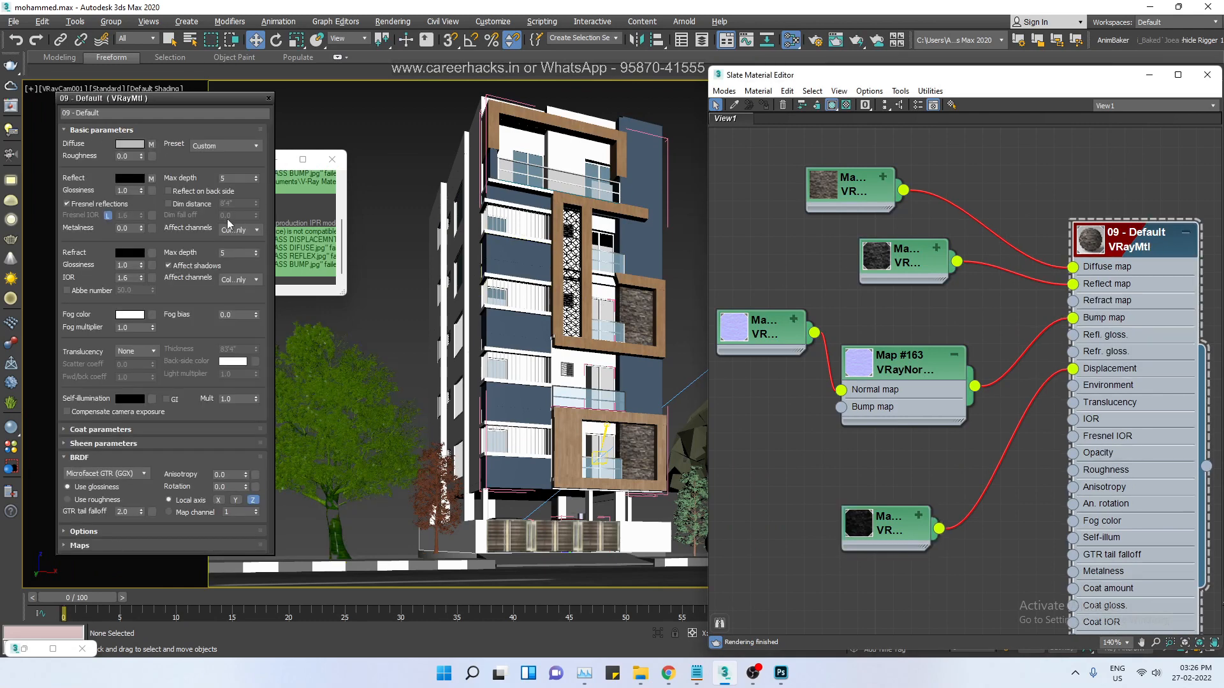
left_click(70, 130)
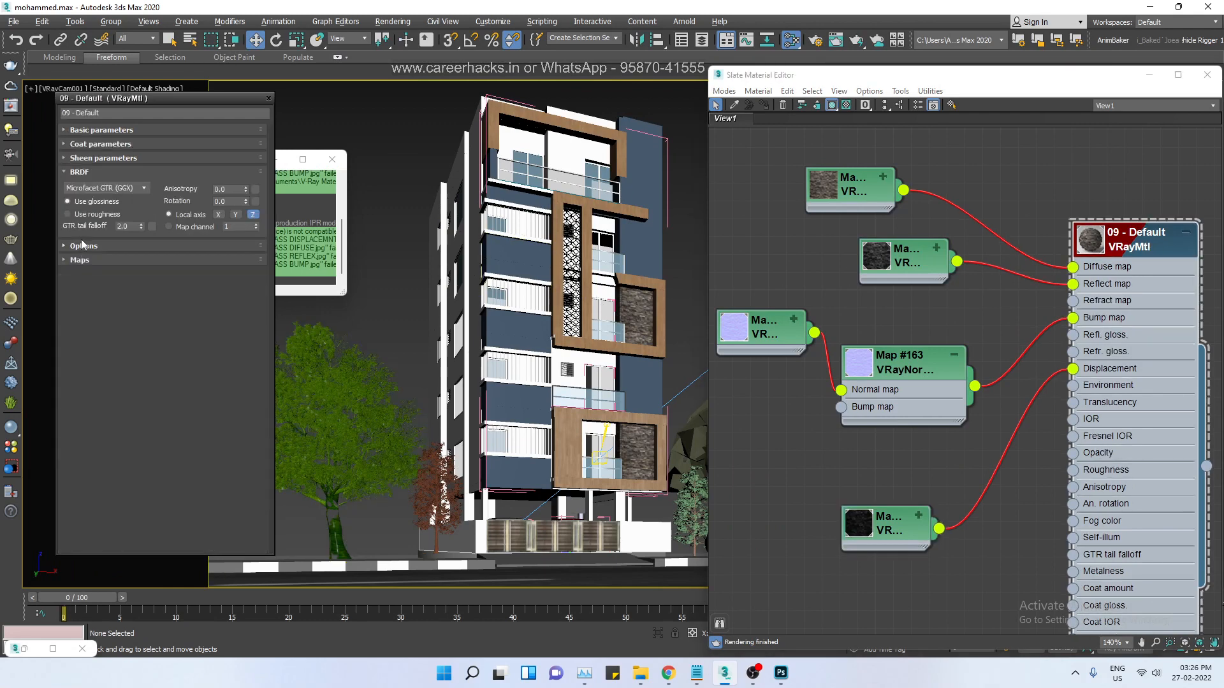
left_click(80, 173)
left_click(81, 199)
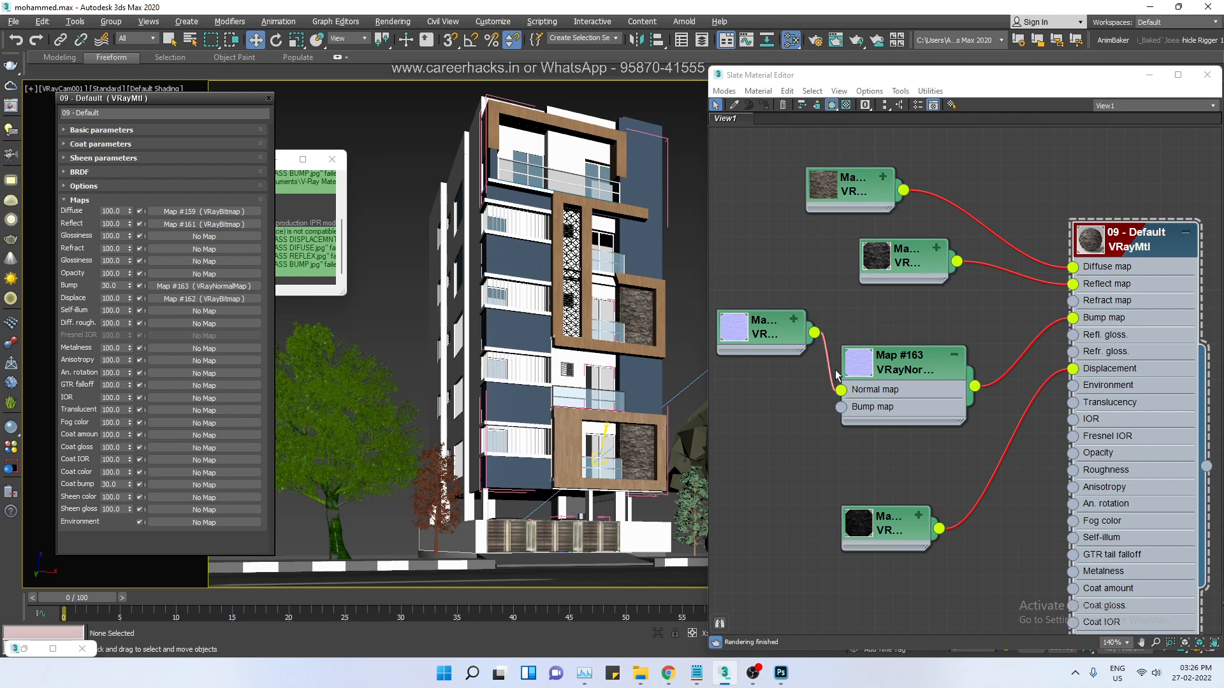
- Tidy the map nodes into a compact column beside the stone material and restore the V-Ray Frame Buffer
left_click_drag(898, 371, 917, 336)
left_click_drag(778, 326, 796, 291)
left_click_drag(877, 537, 842, 448)
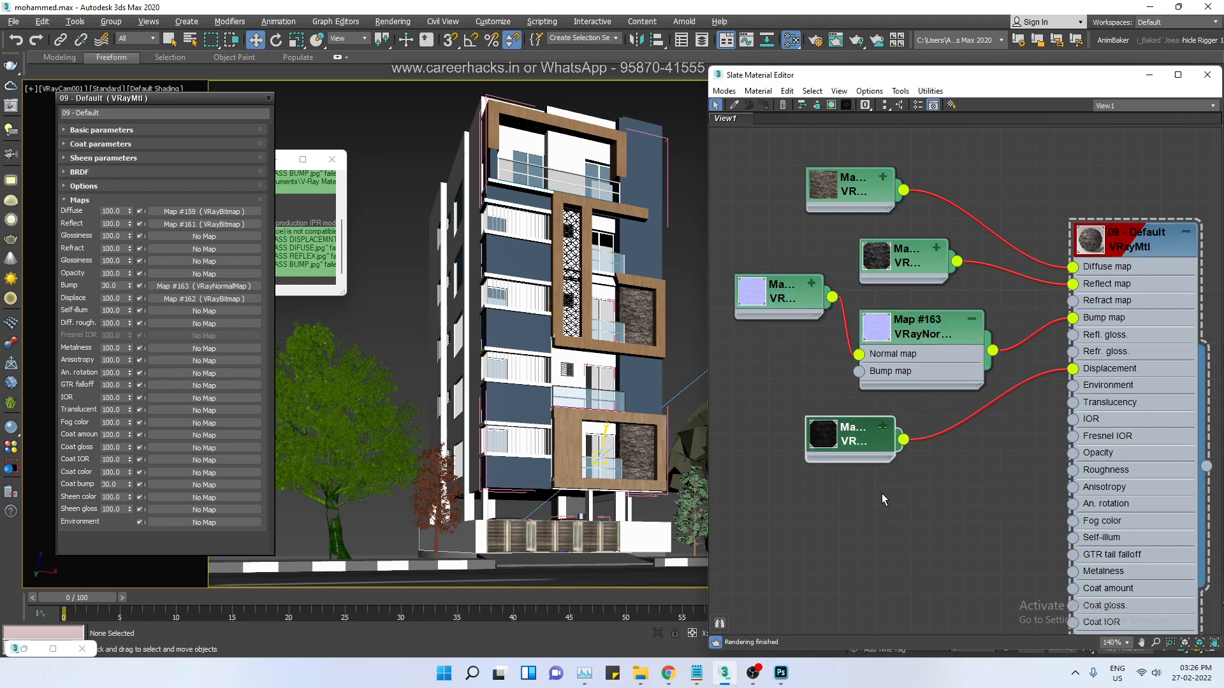
left_click_drag(851, 189, 833, 191)
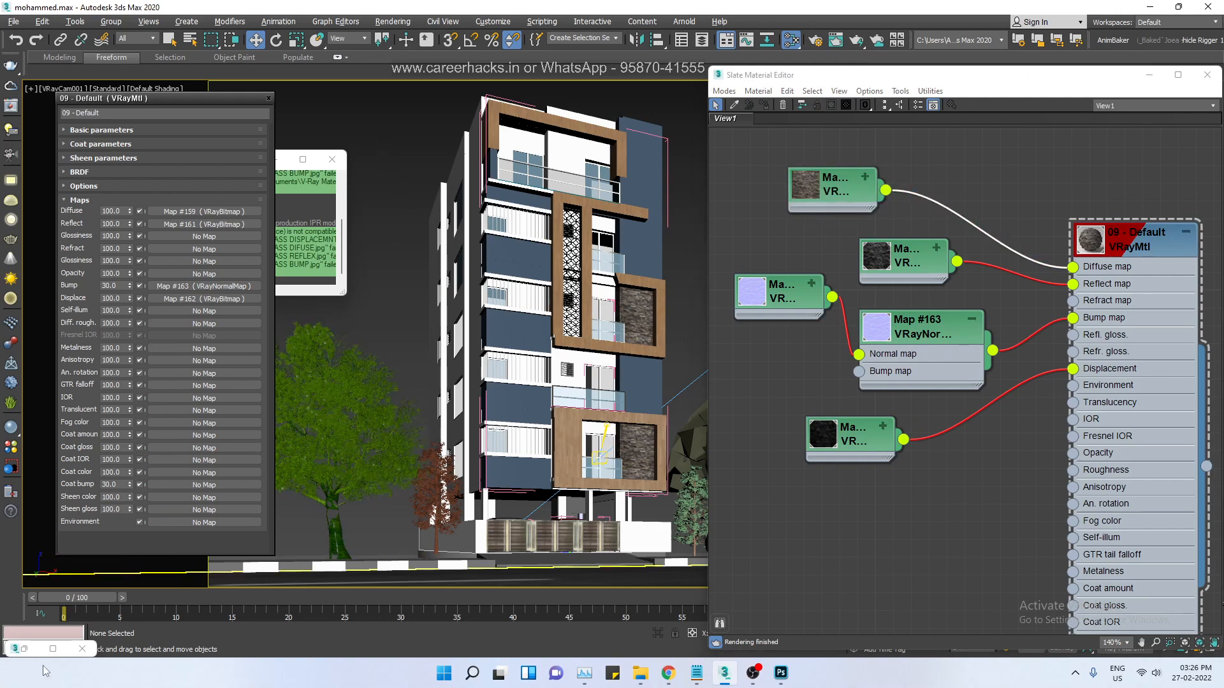
left_click(29, 649)
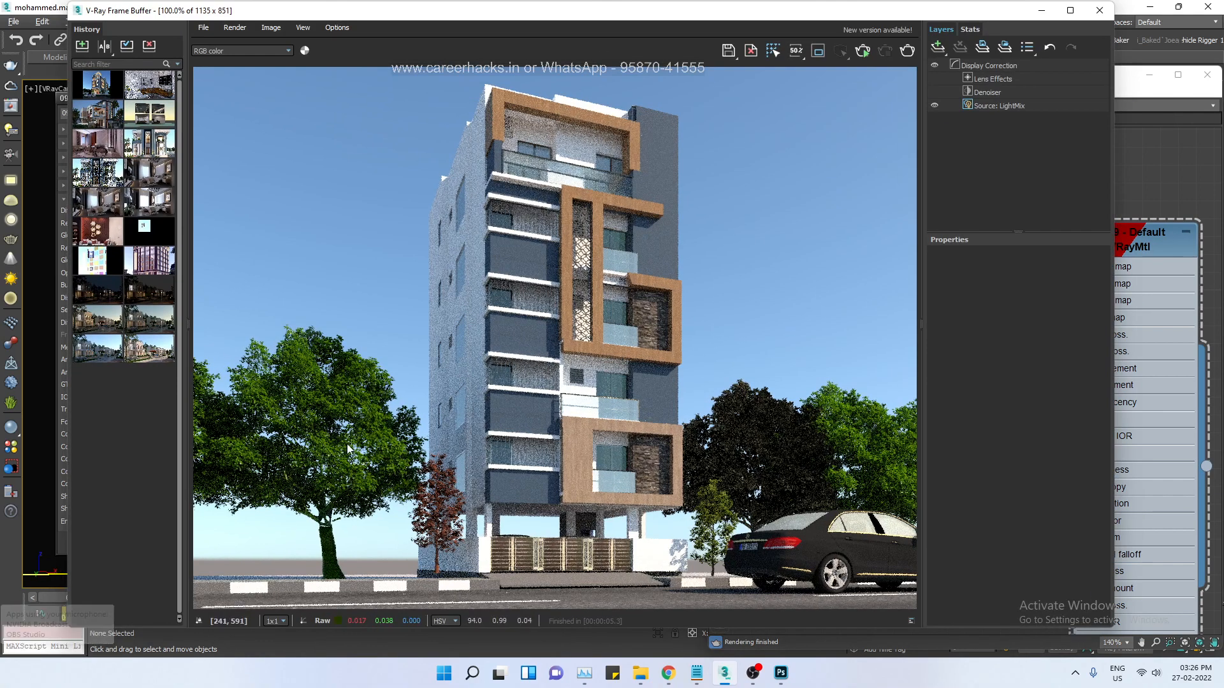
- Render only a region around the lower wood-framed balcony with its stone wall, and stop the render after checking it
left_click(818, 51)
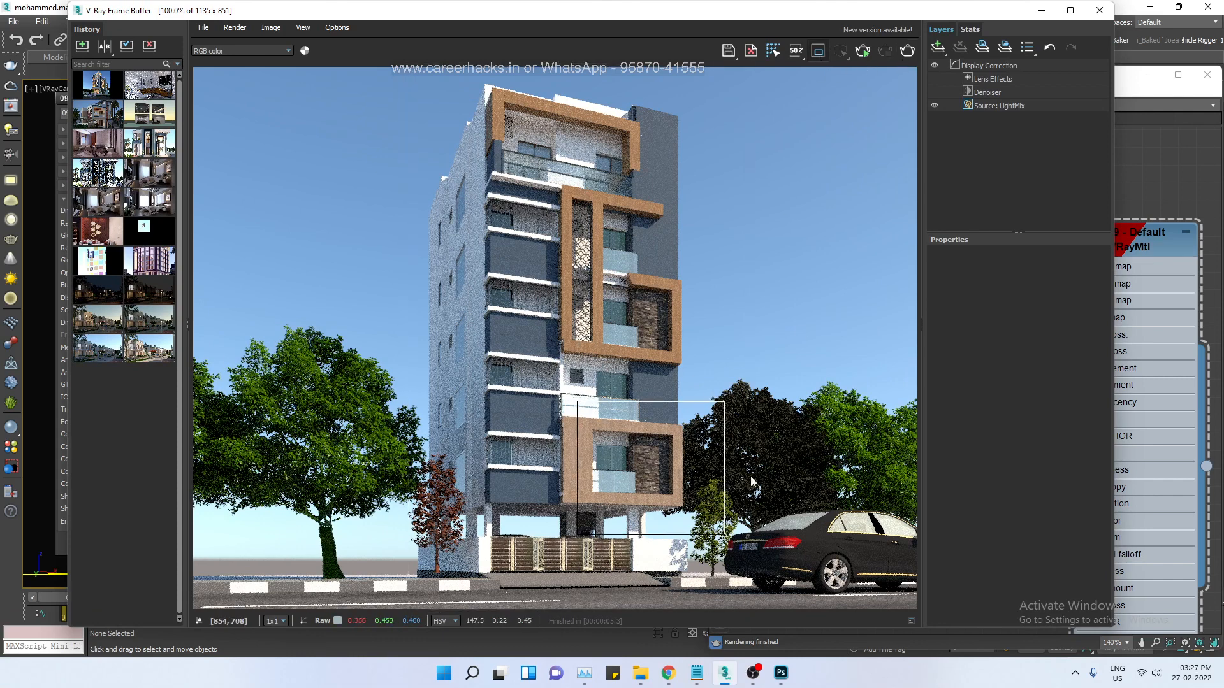
left_click(907, 52)
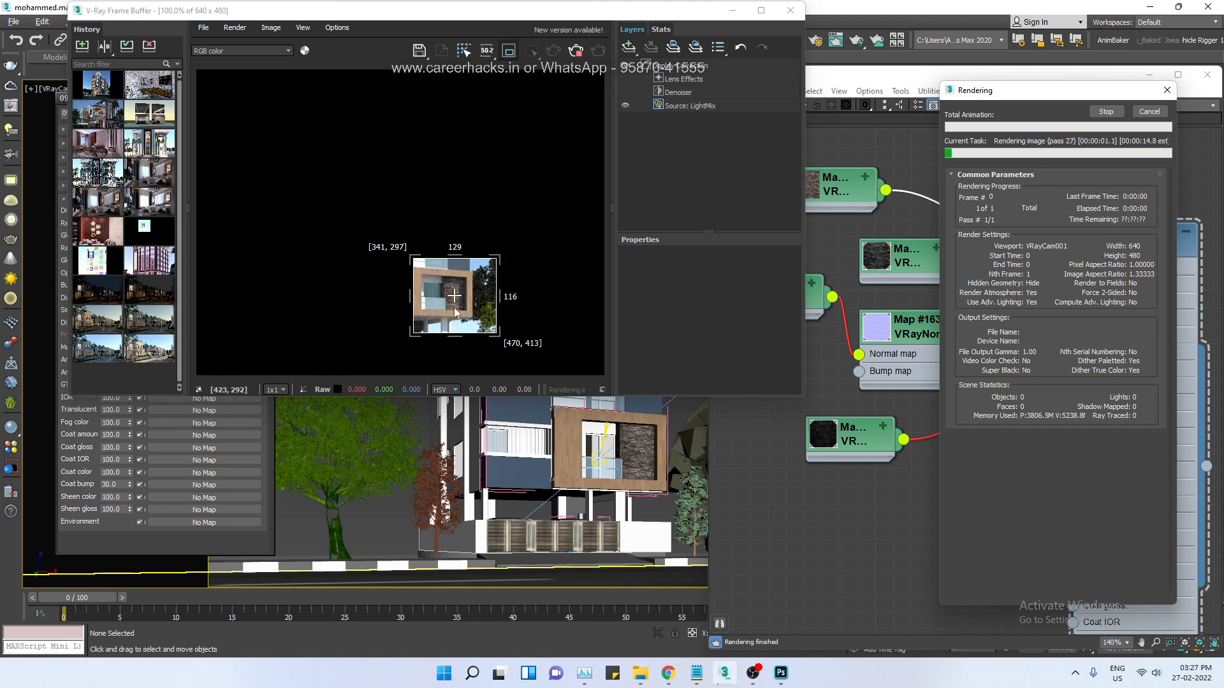
scroll(453, 310, "up", 3)
scroll(462, 315, "down", 2)
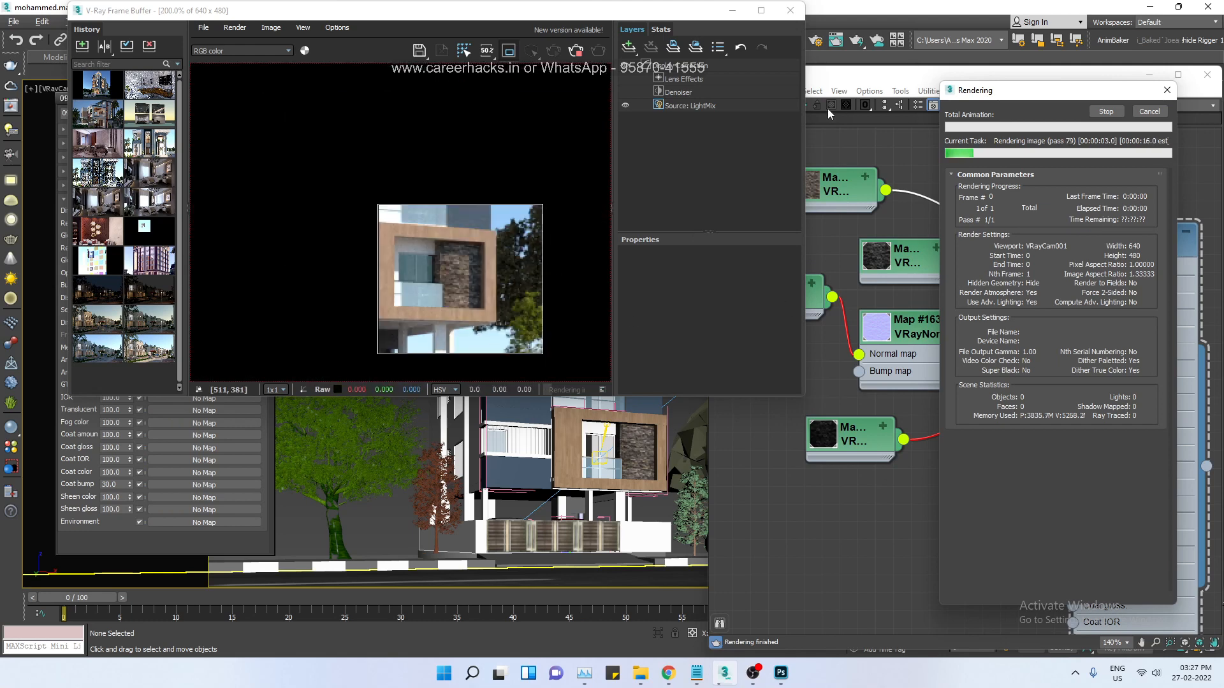
left_click(576, 51)
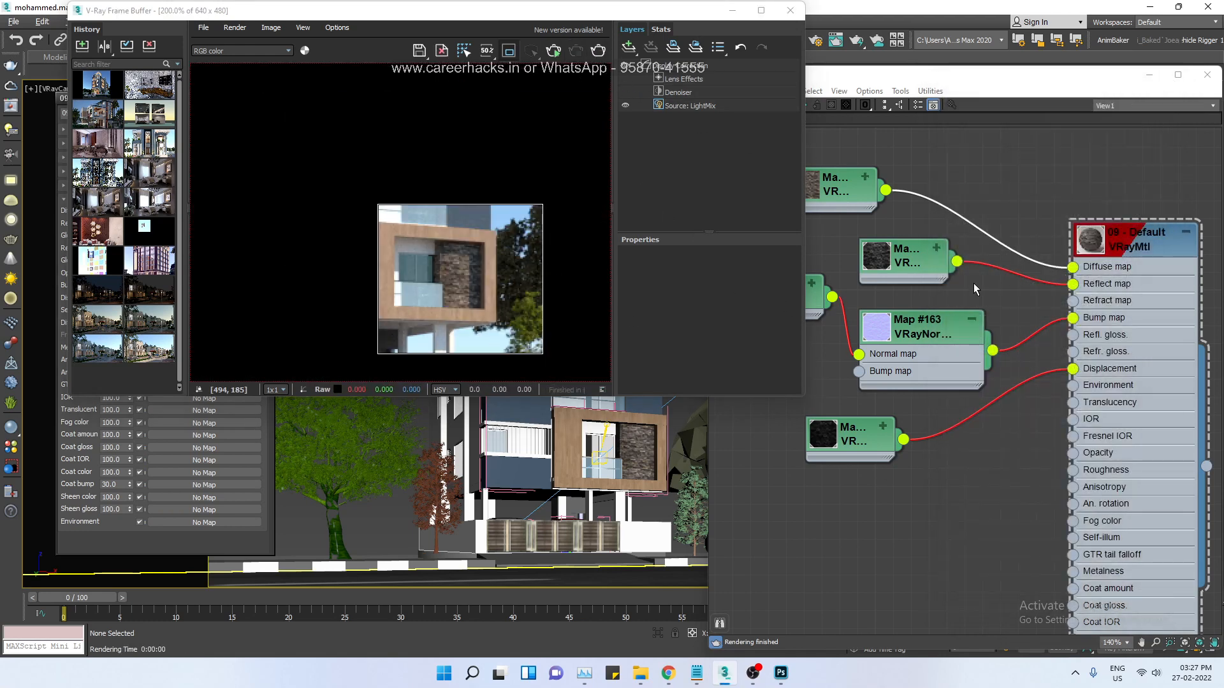
- Select the stone panel in the upper balcony frame and set its UVW Map length, width and height to 8'0"
left_click_drag(983, 77, 931, 563)
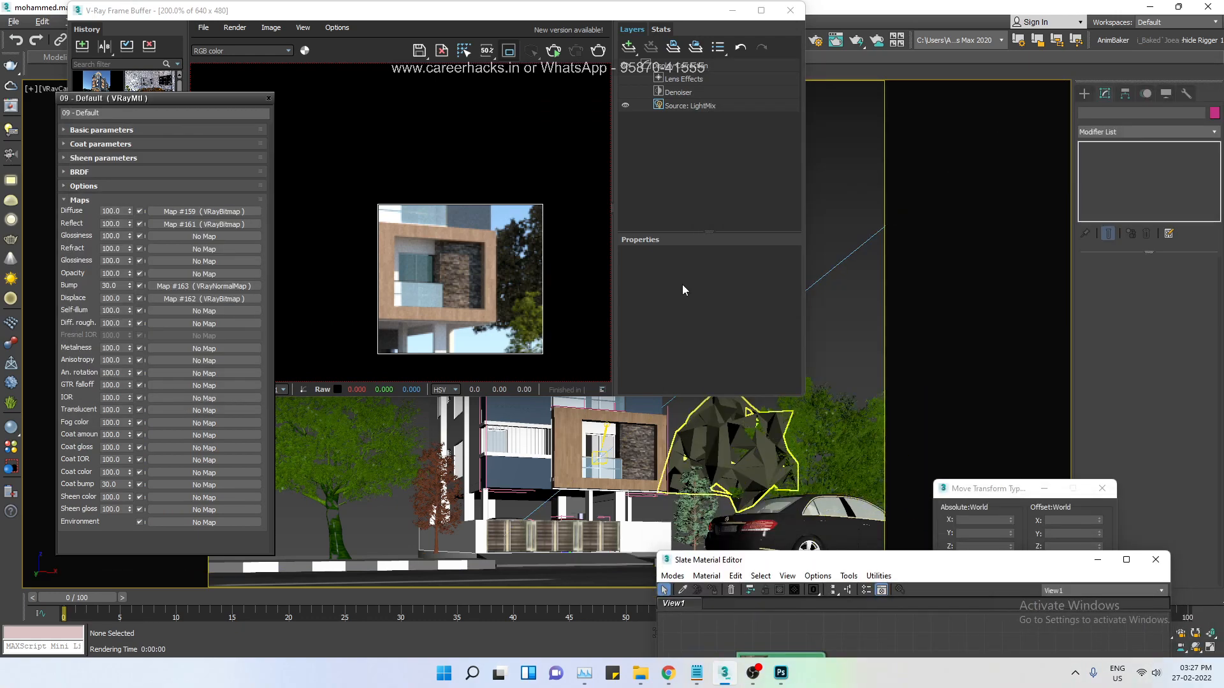
left_click_drag(672, 17, 640, 464)
left_click(637, 312)
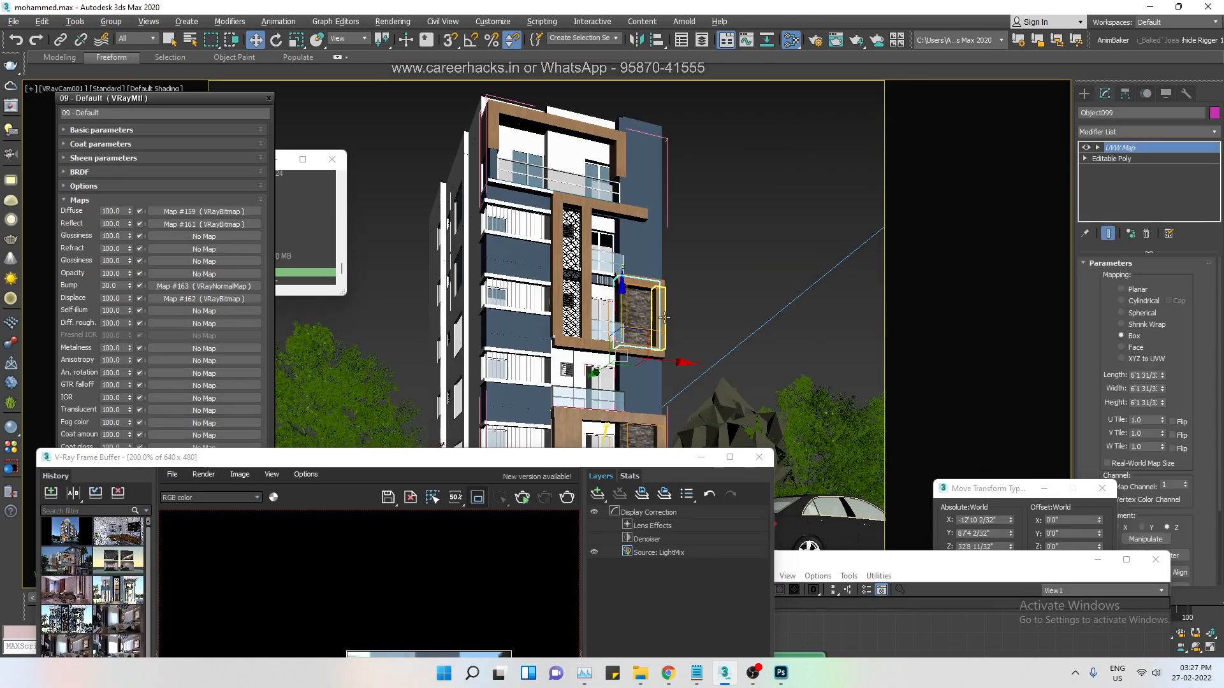
right_click(1163, 377)
left_click_drag(1155, 376, 1124, 378)
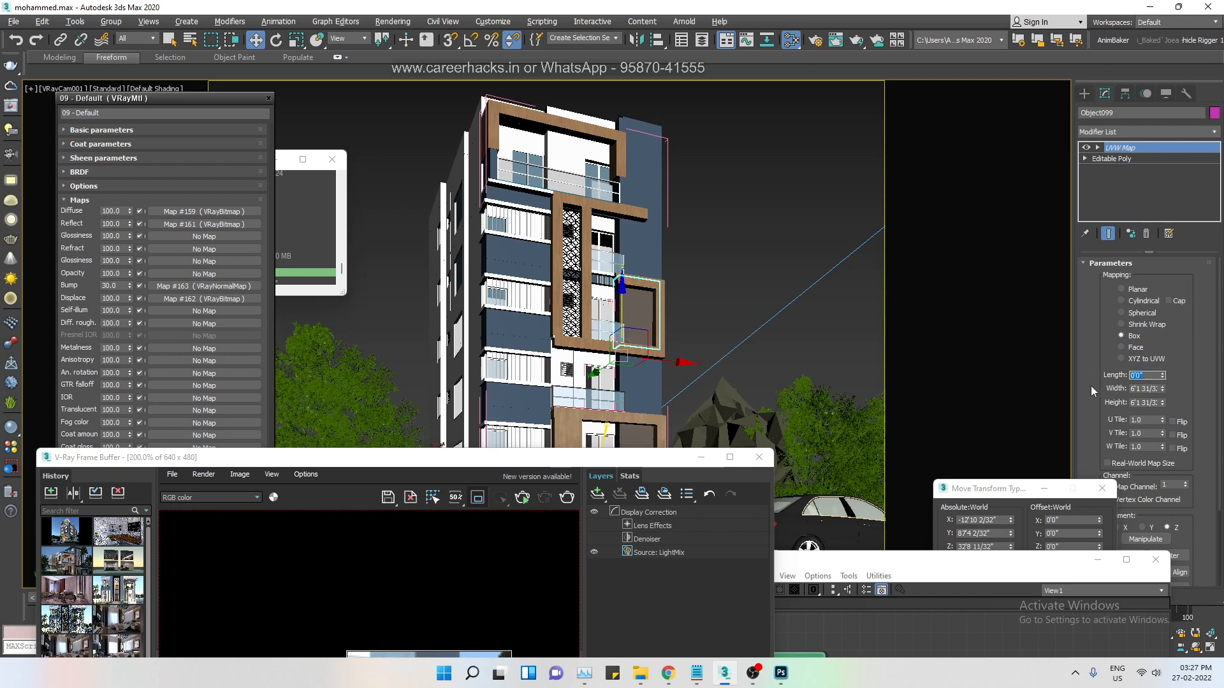
type("8")
key("Tab")
type("8")
key("Tab")
type("8")
key("Tab")
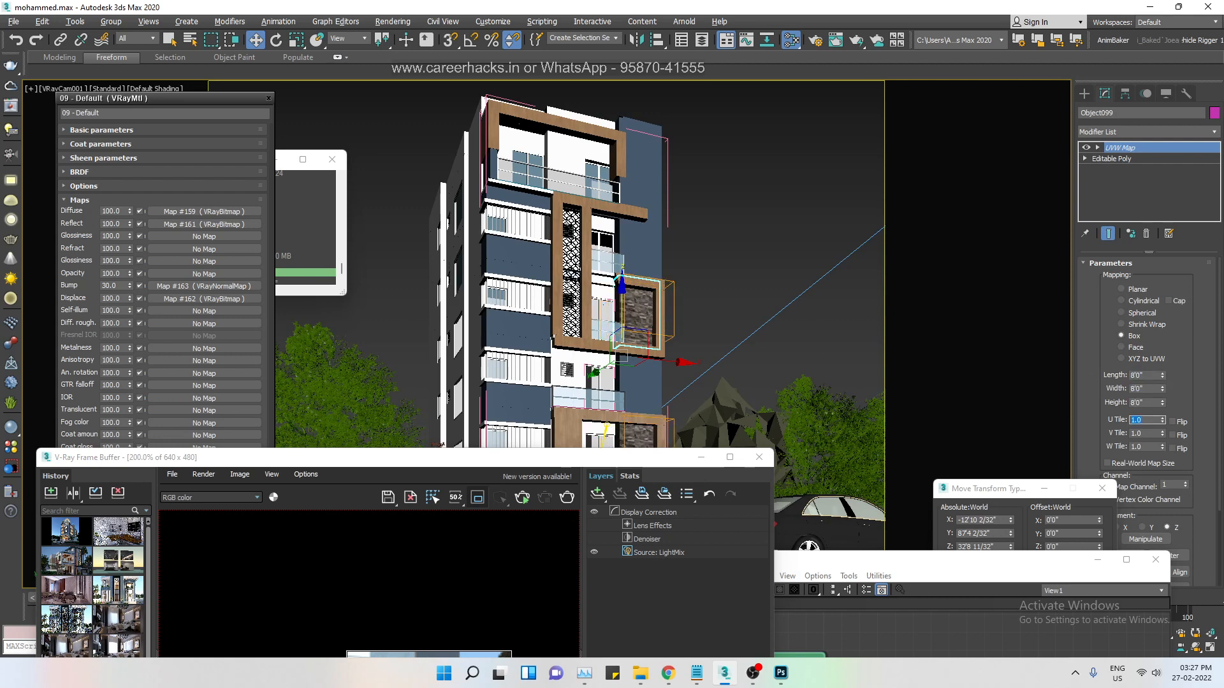
- Try a UVW Map size of 12'0" for the stone panel's length, width and height
left_click_drag(1164, 377, 1122, 376)
type("12")
key("Tab")
type("12")
key("Tab")
type("12")
key("Tab")
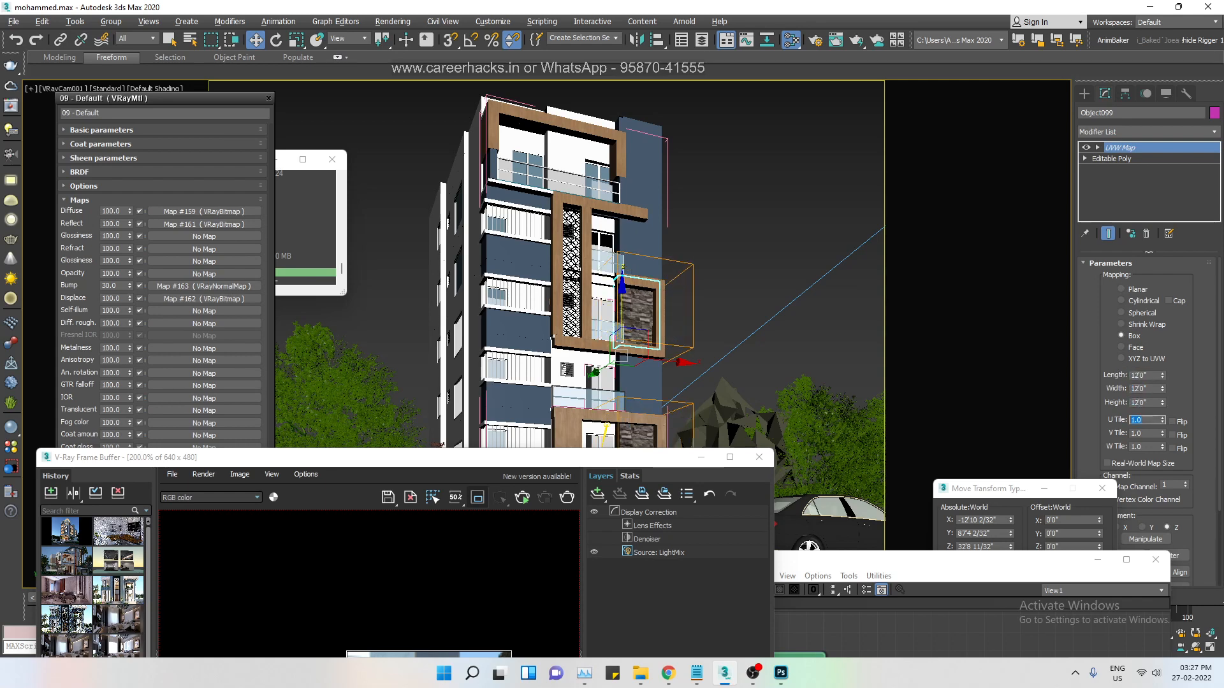
- Set the stone panel's UVW Map length, width and height back to 8'0"
key("shift+Tab")
key("shift+Tab")
key("shift+Tab")
type("8")
key("Tab")
type("8")
key("Tab")
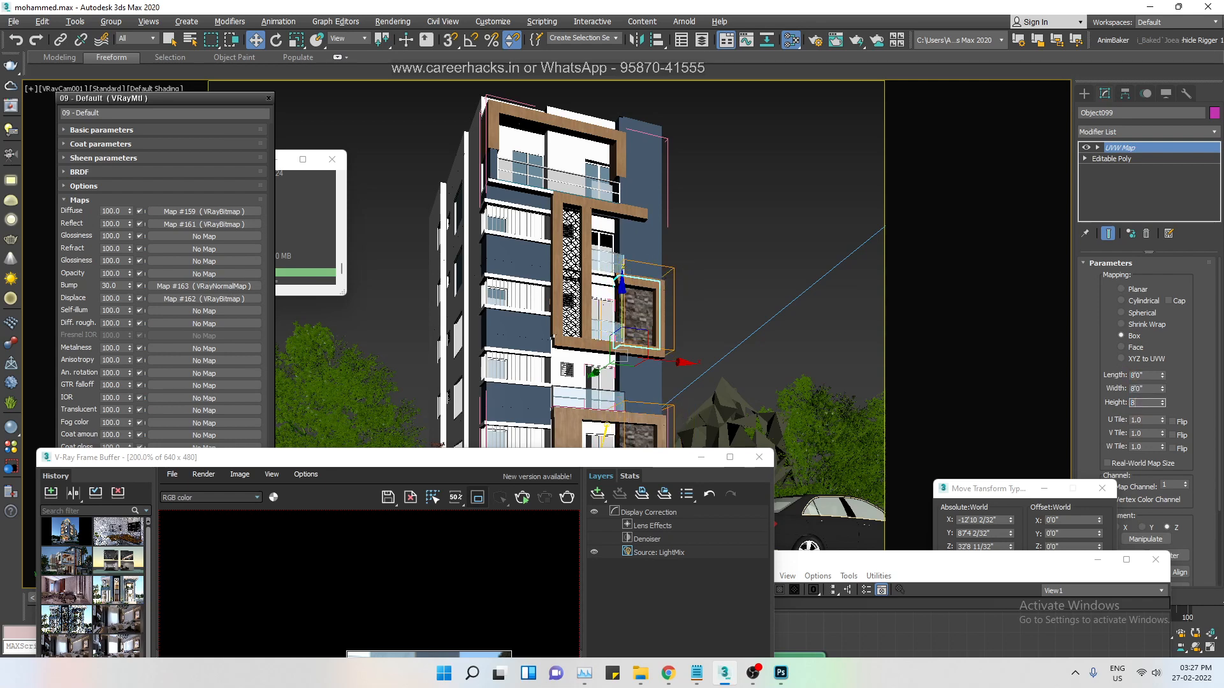
type("8")
key("Tab")
- Set the stone panel's UVW Map length, width and height to 10'0"
key("shift+Tab")
key("shift+Tab")
key("shift+Tab")
type("10")
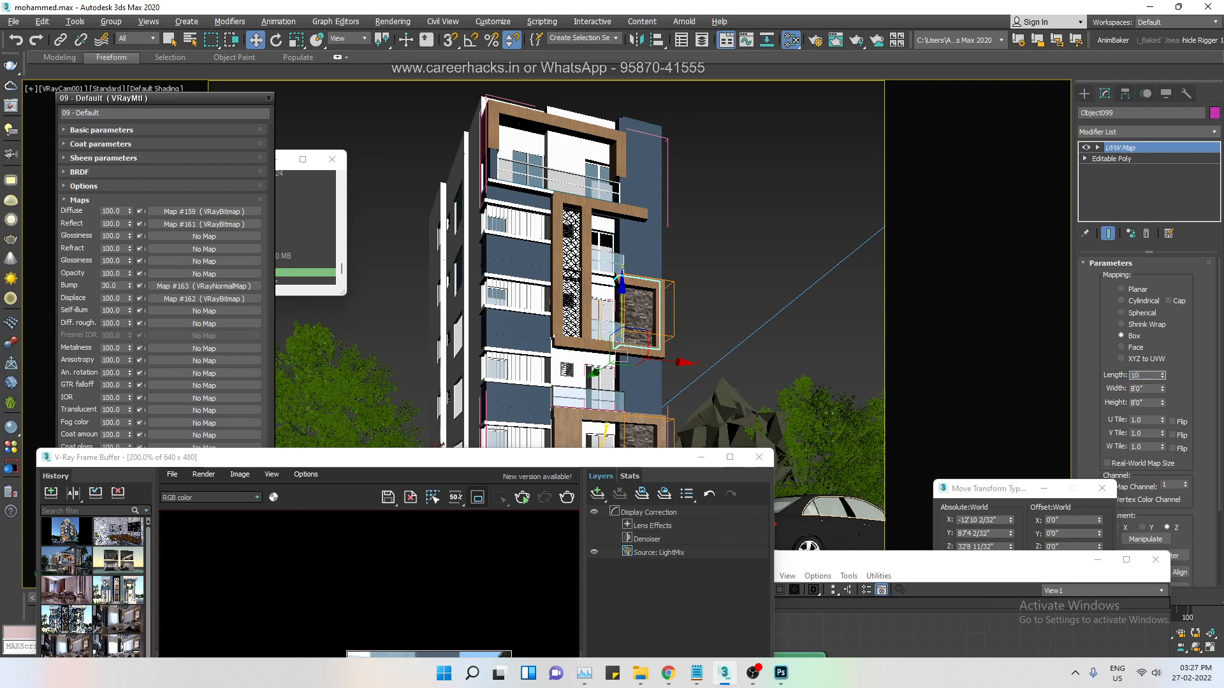
key("Tab")
type("10")
key("Tab")
type("10")
key("Tab")
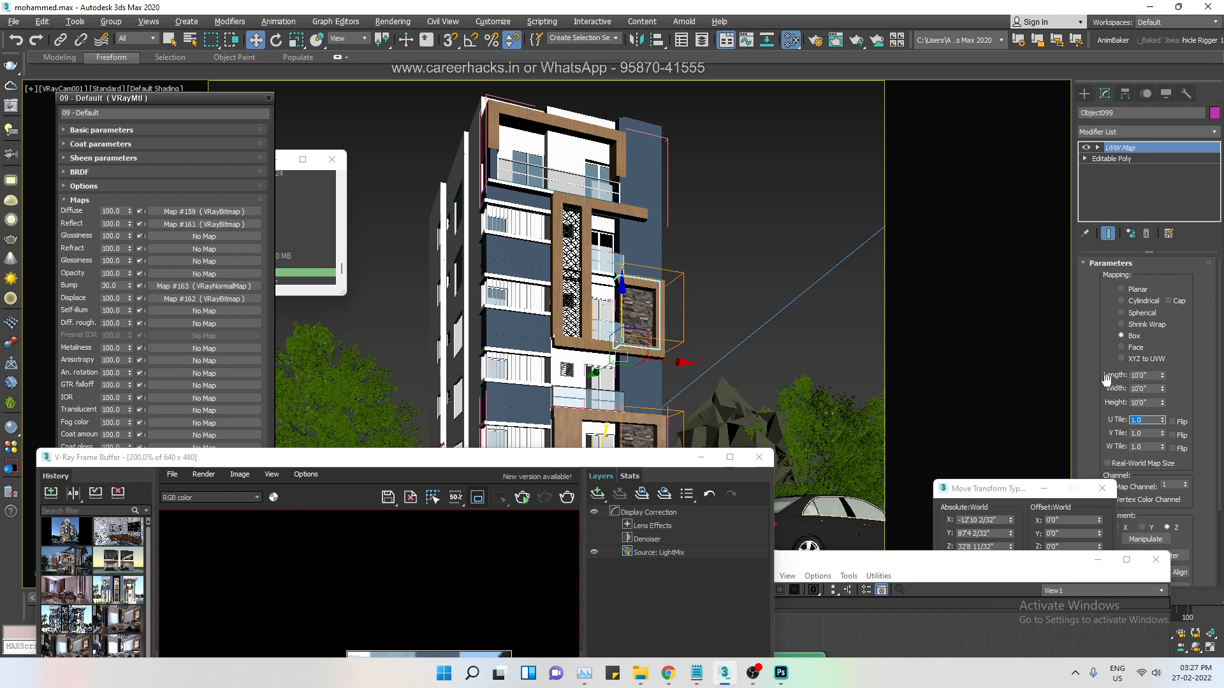
- Deselect the stone panel and render the lower balcony region again with the new mapping size
left_click(791, 319)
left_click_drag(583, 464, 662, 63)
left_click(644, 100)
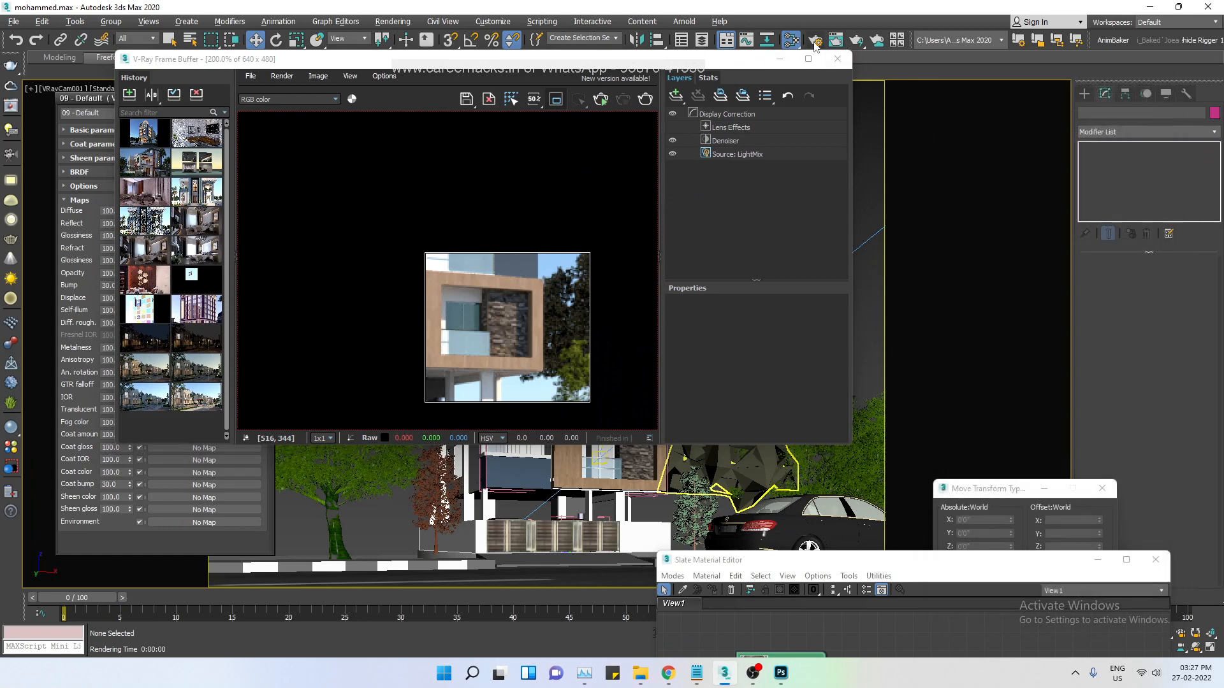
- Set the render output size to 3000 x 2250 and render the balcony region at that resolution
key("F10")
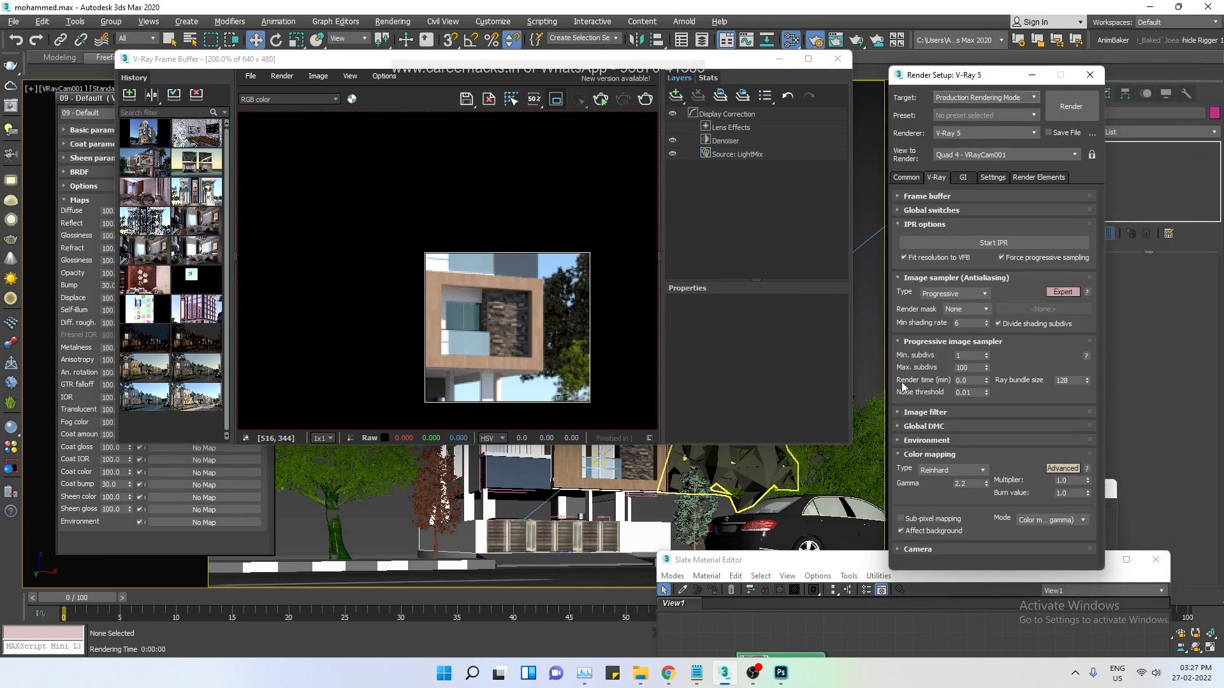
left_click(907, 178)
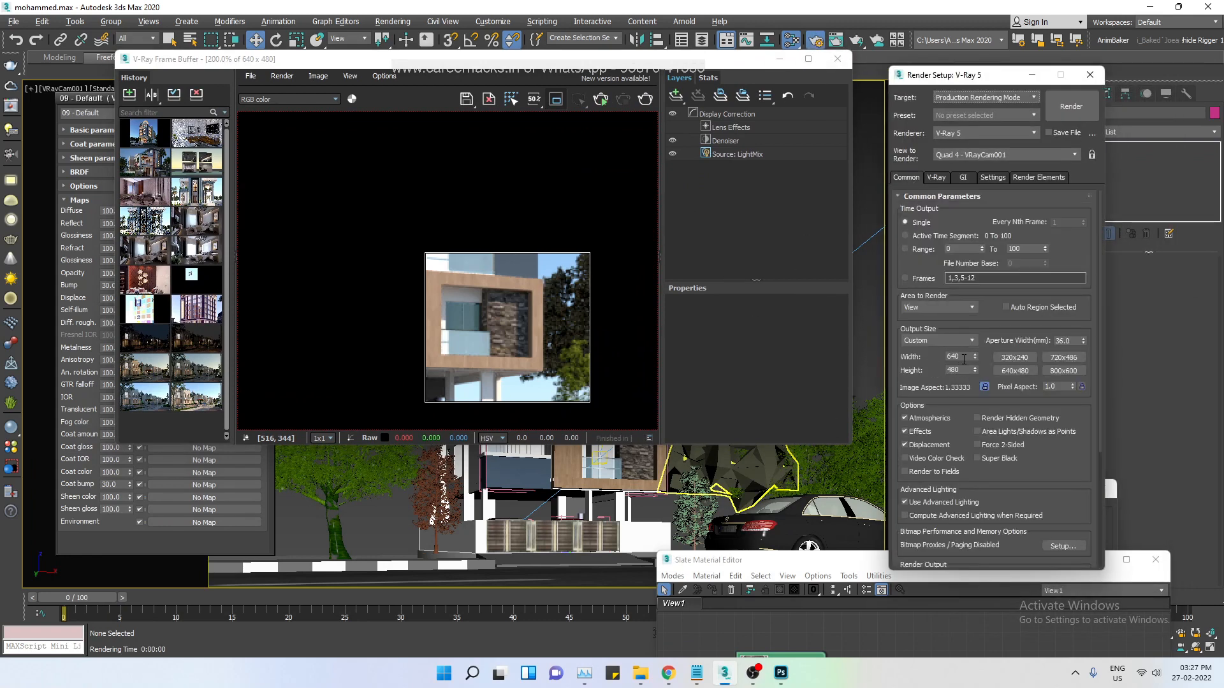
double_click(964, 360)
left_click(644, 100)
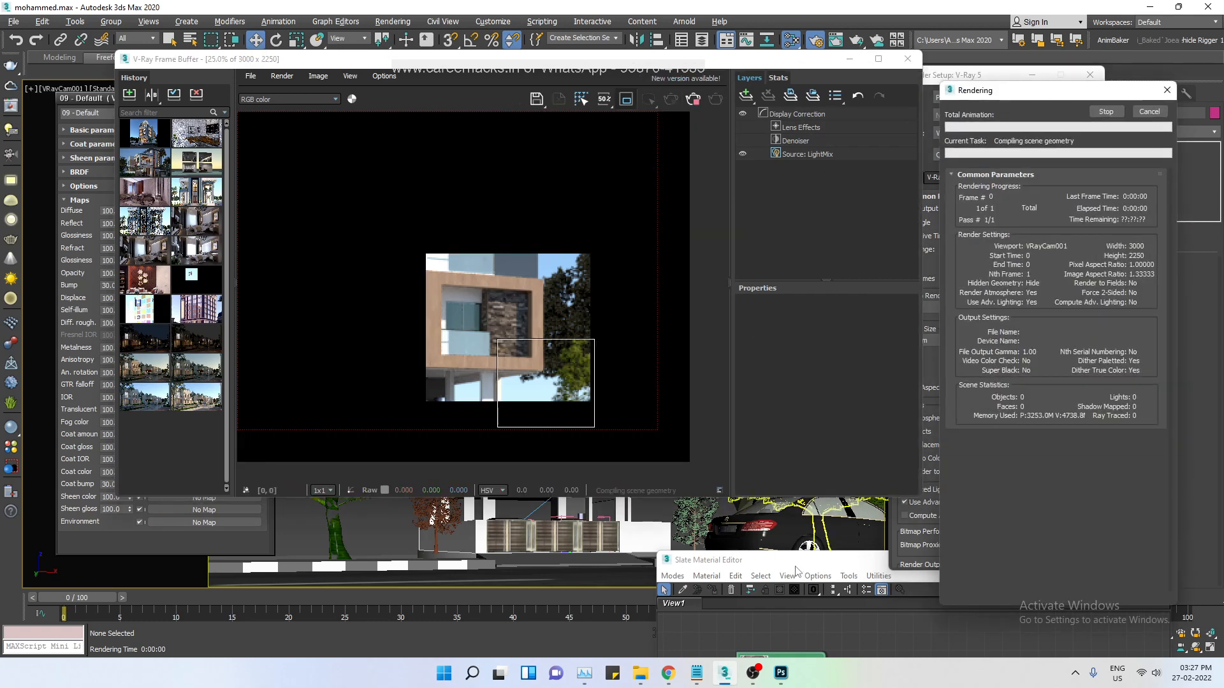
- Examine the stone cladding's relief in the high-resolution region render at close range, and stop the render
scroll(557, 398, "up", 1)
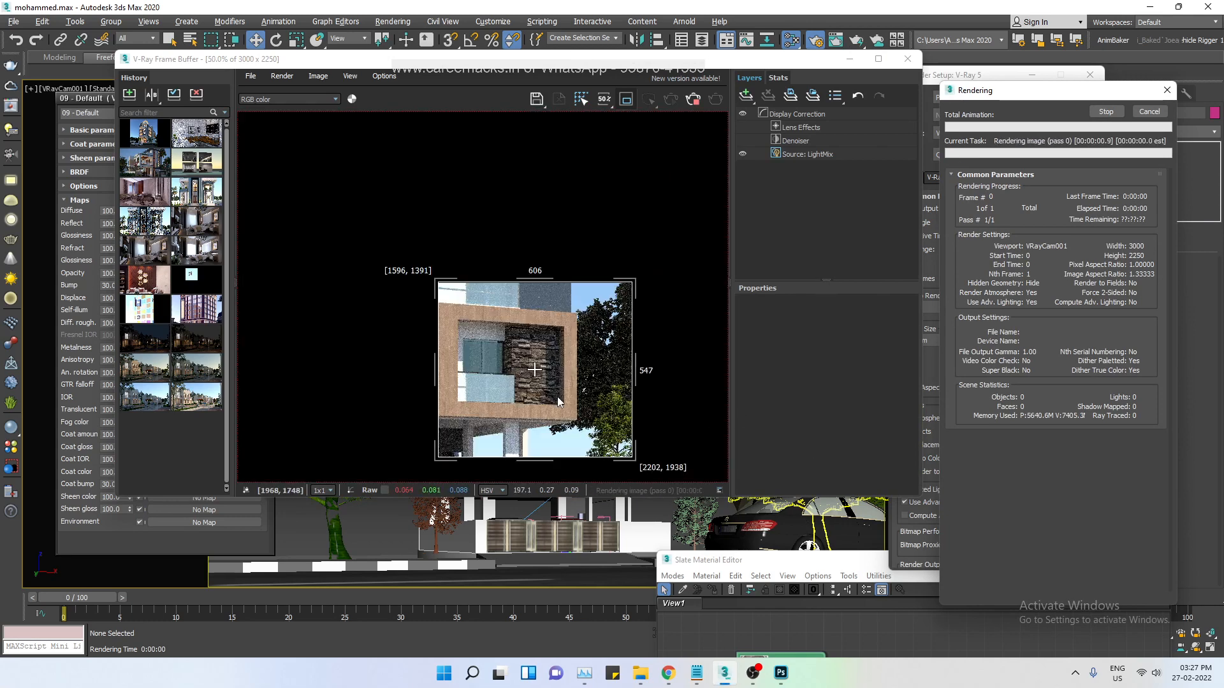
scroll(557, 396, "up", 1)
middle_click_drag(557, 397, 519, 367)
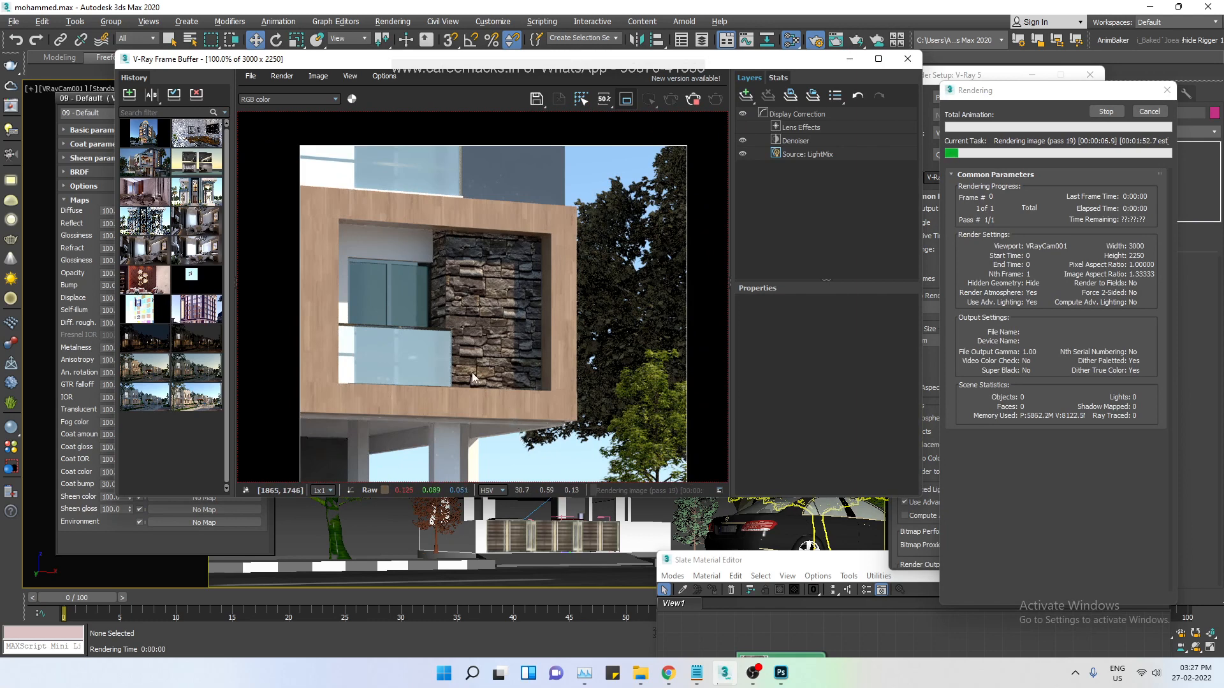
scroll(465, 291, "up", 1)
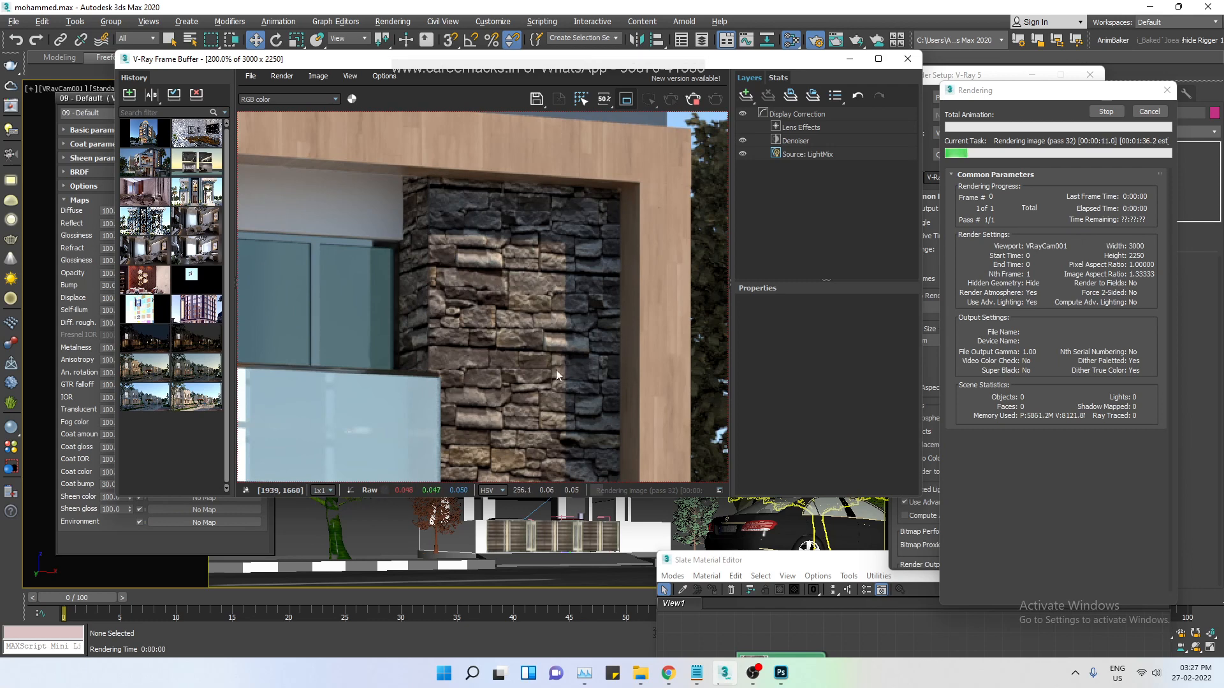
scroll(514, 385, "down", 1)
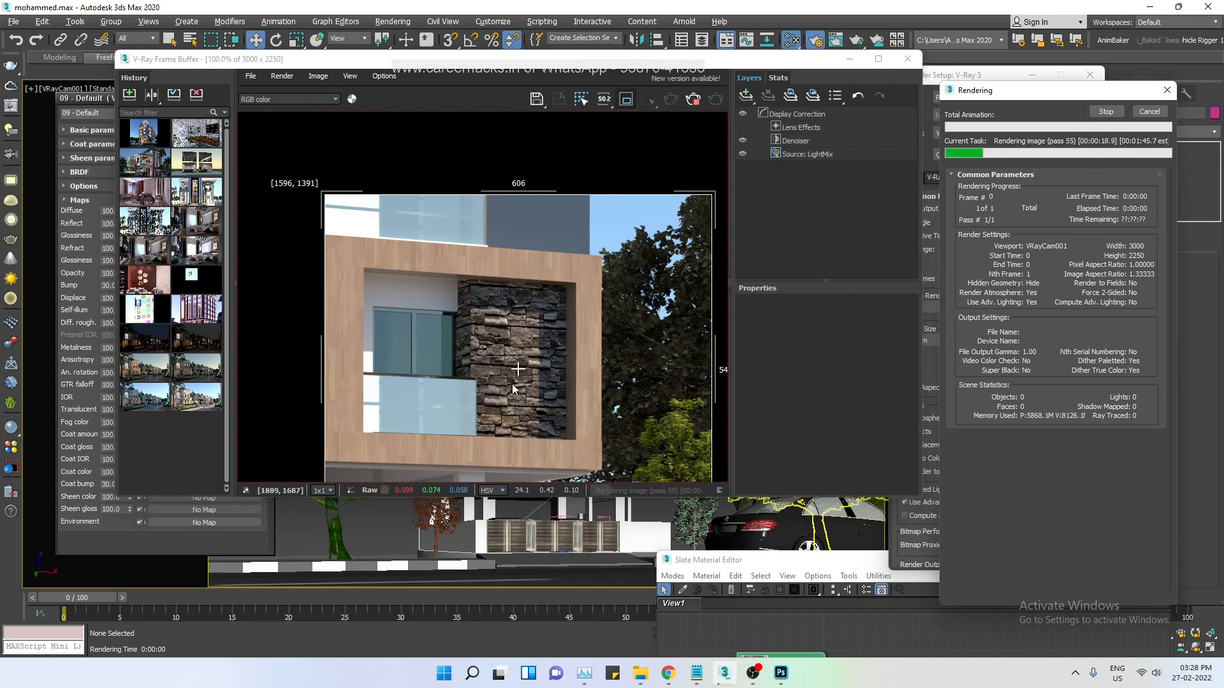
left_click(693, 98)
- Bring the Slate Material Editor back up and collapse the stone VRayMtl node, placing it beside its maps
left_click(862, 561)
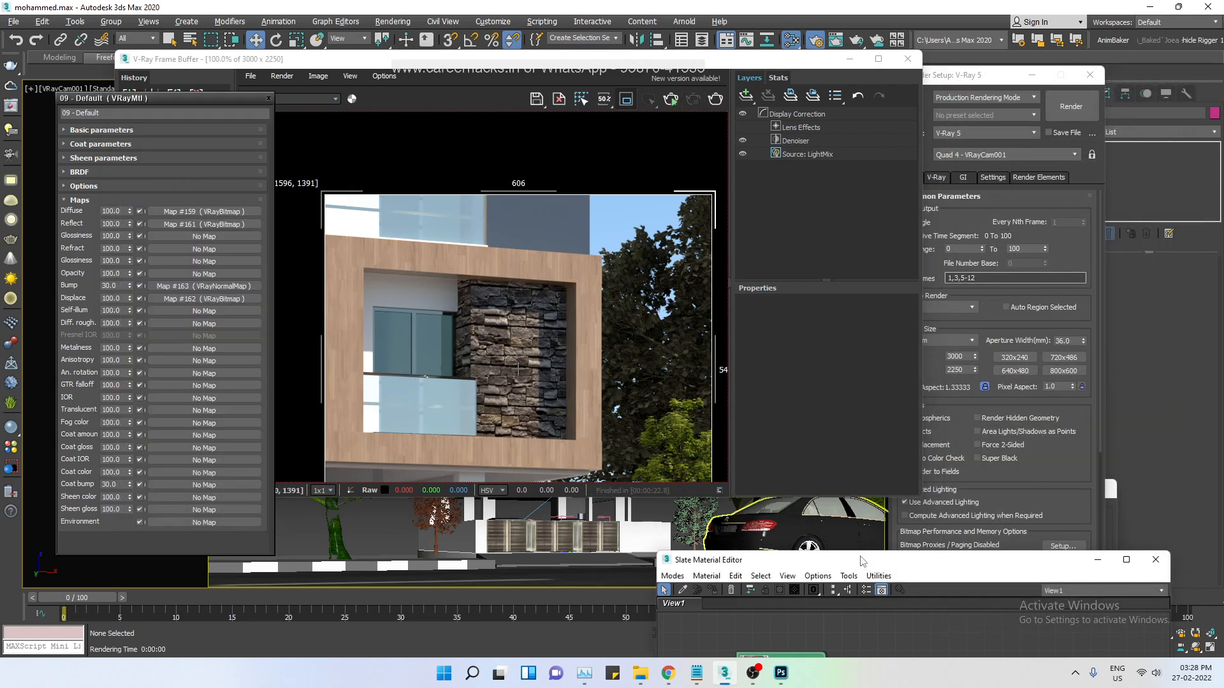
left_click_drag(862, 561, 873, 43)
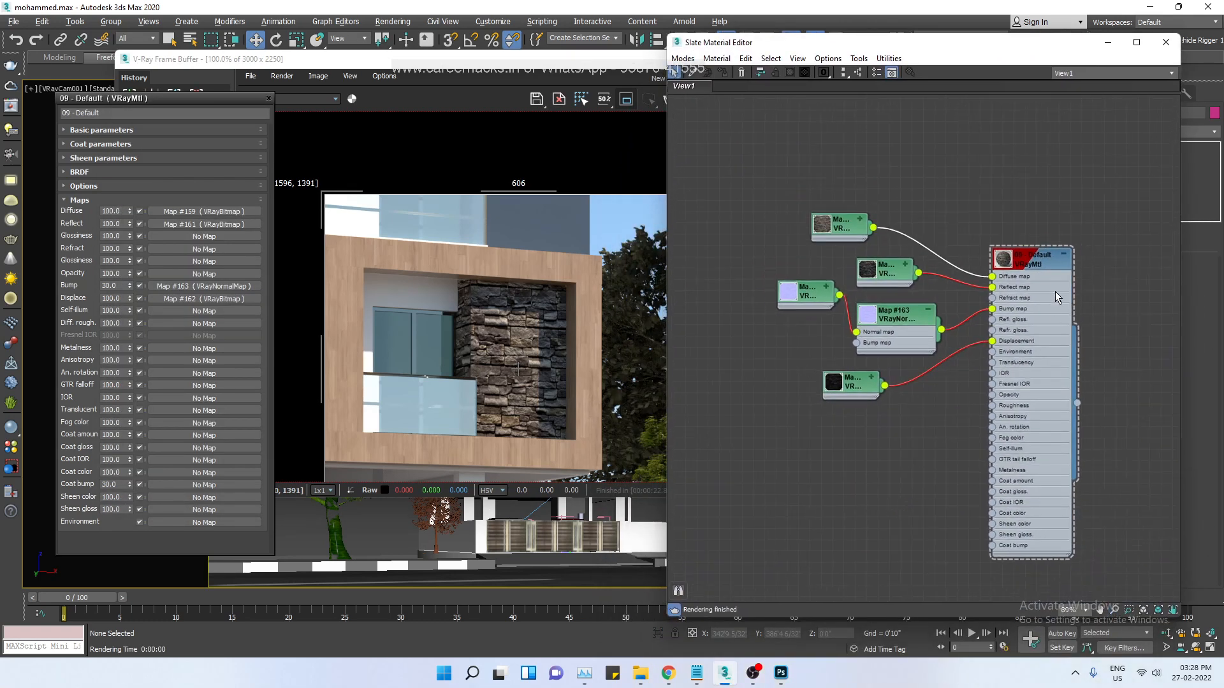
left_click(1065, 256)
left_click_drag(1033, 271, 1095, 324)
- Inspect the rendered stone wall and balcony glass up close, and minimize the V-Ray Frame Buffer
scroll(513, 373, "up", 1)
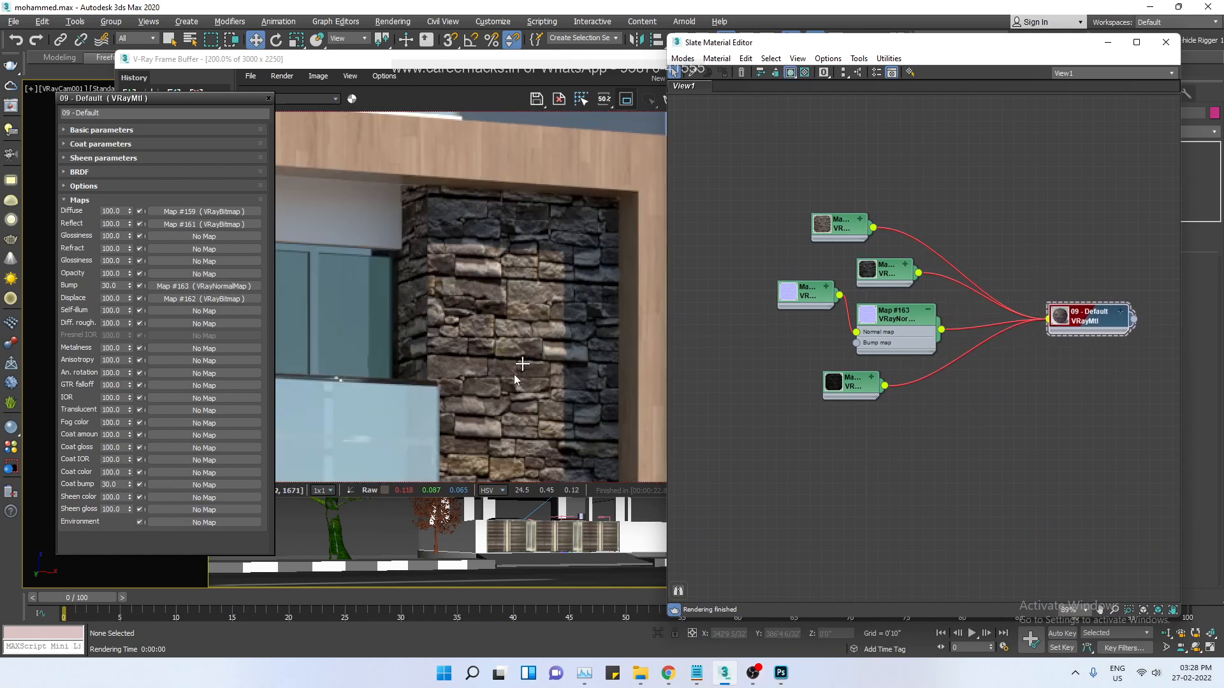
scroll(524, 403, "down", 1)
left_click_drag(523, 403, 545, 393)
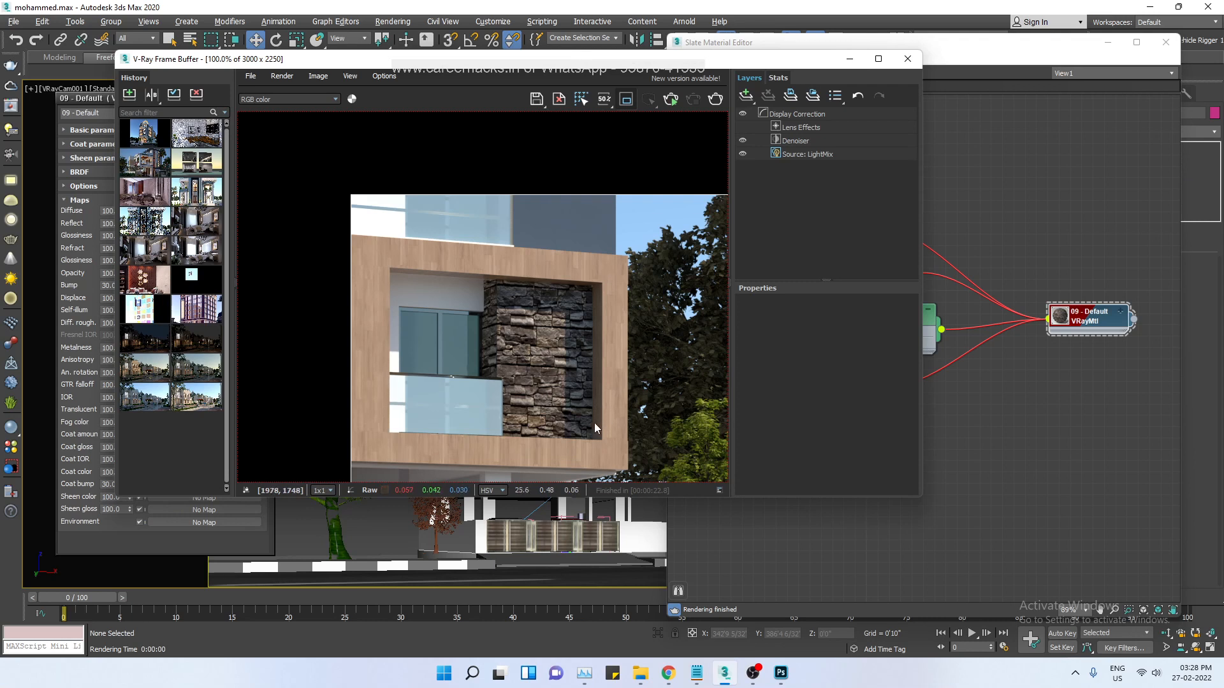
middle_click_drag(472, 428, 549, 397)
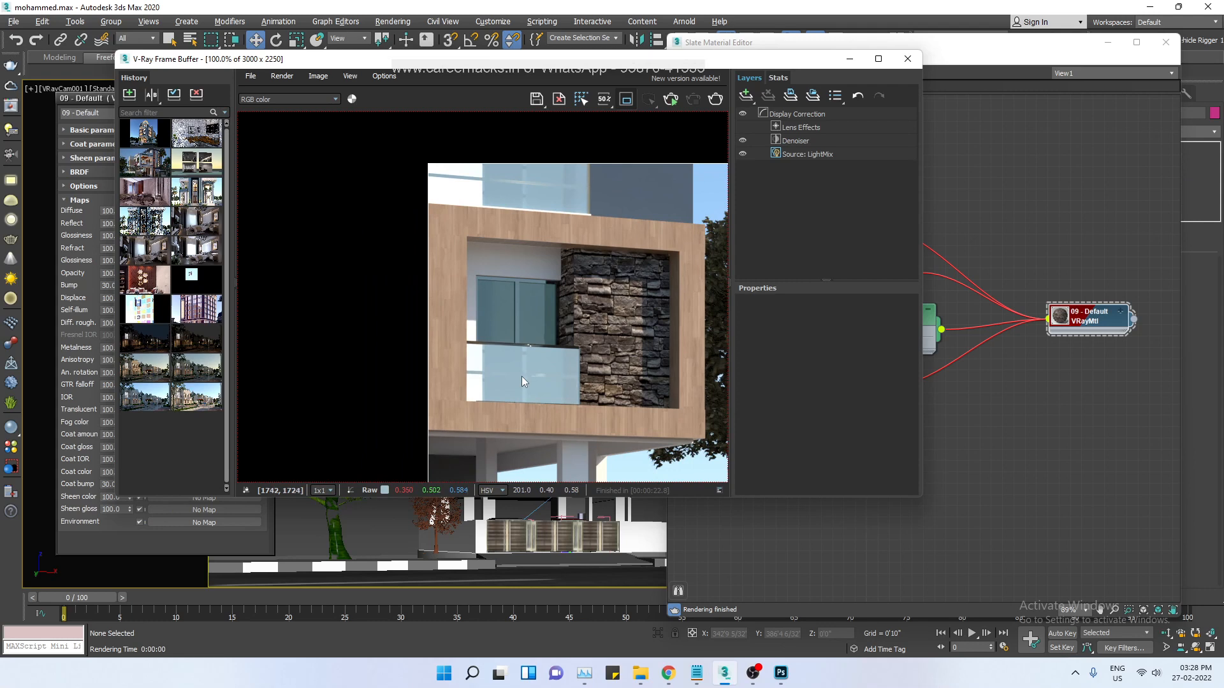
left_click(849, 59)
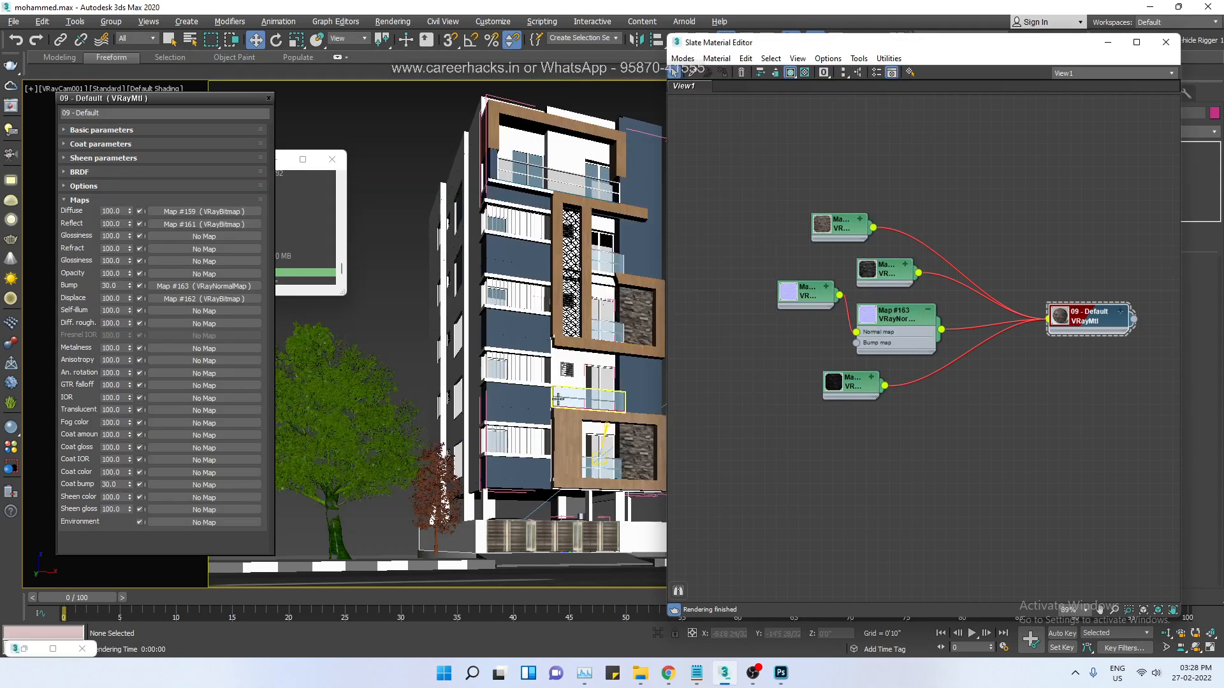
- Pick the material of the lower balcony's glass railing from the scene into an empty area of the Slate view
left_click(412, 311)
key("m")
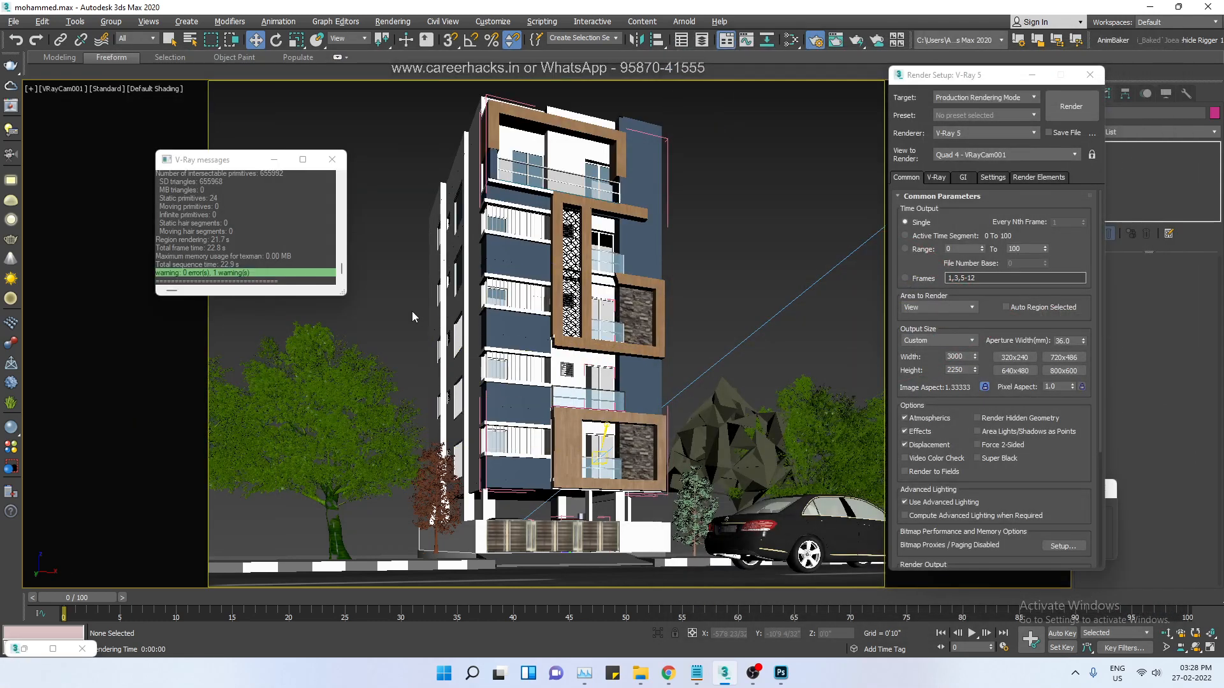
key("m")
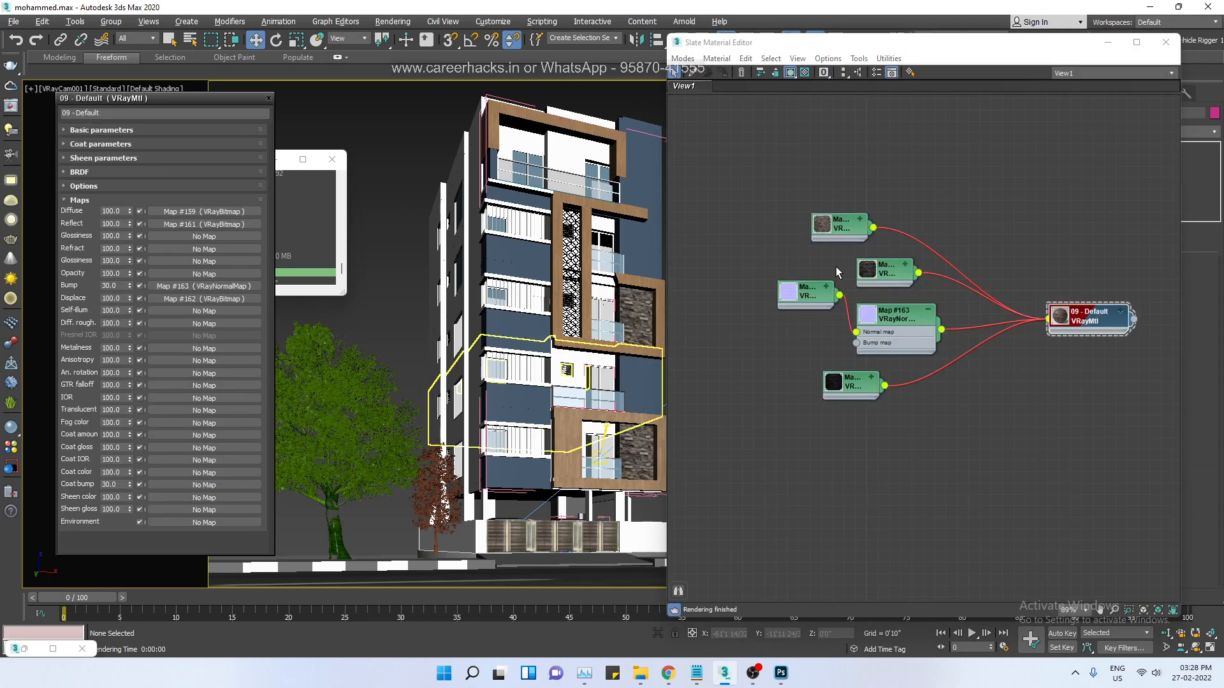
middle_click_drag(736, 190, 895, 68)
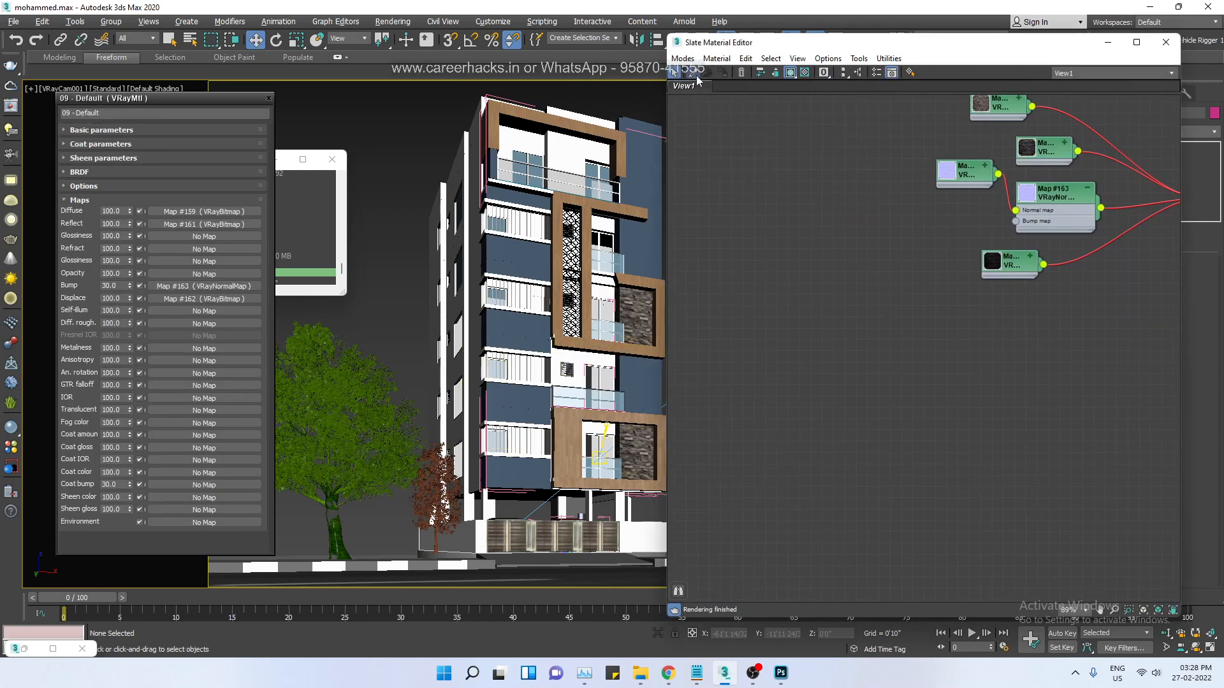
left_click(606, 469)
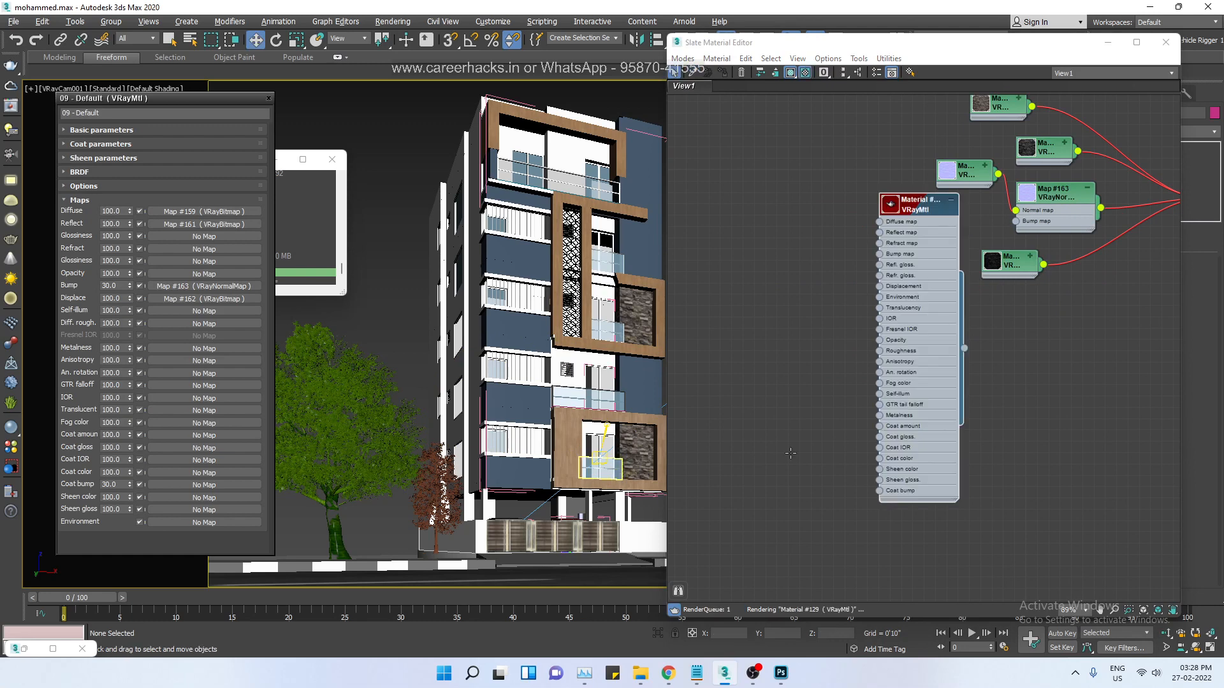
- Collapse the glass VRayMtl node, place it clear of the stone maps, and open its parameters at the Fresnel IOR value
left_click_drag(925, 211, 778, 255)
left_click(805, 245)
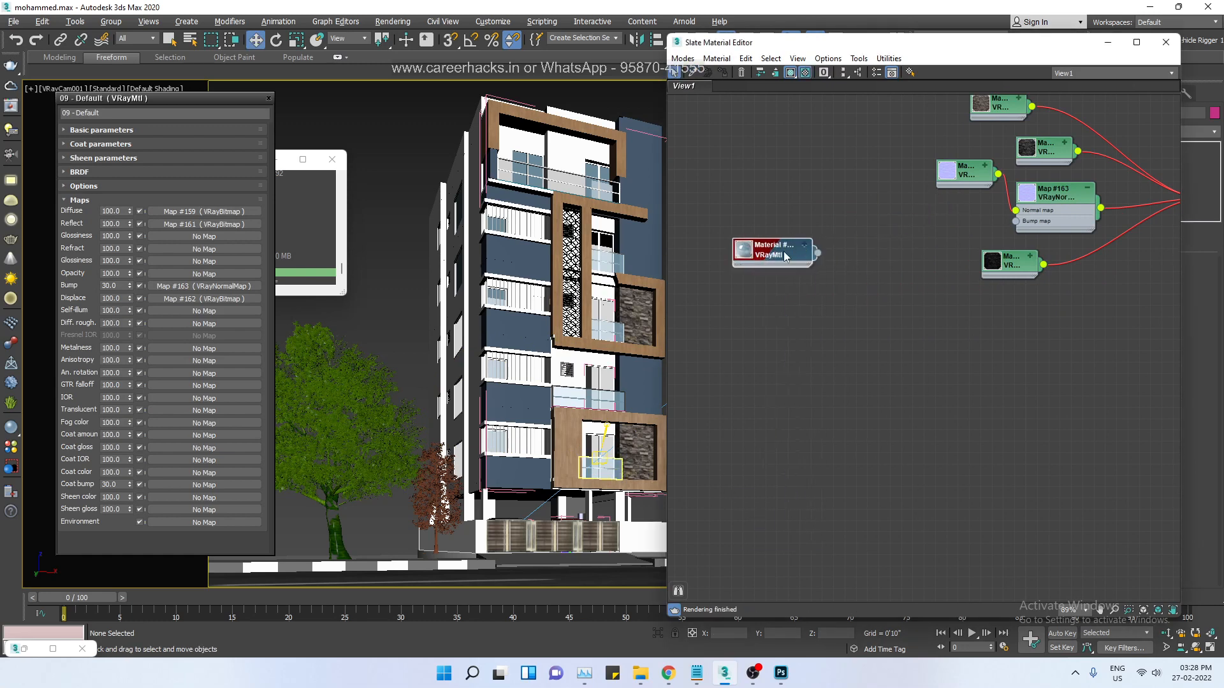
double_click(773, 250)
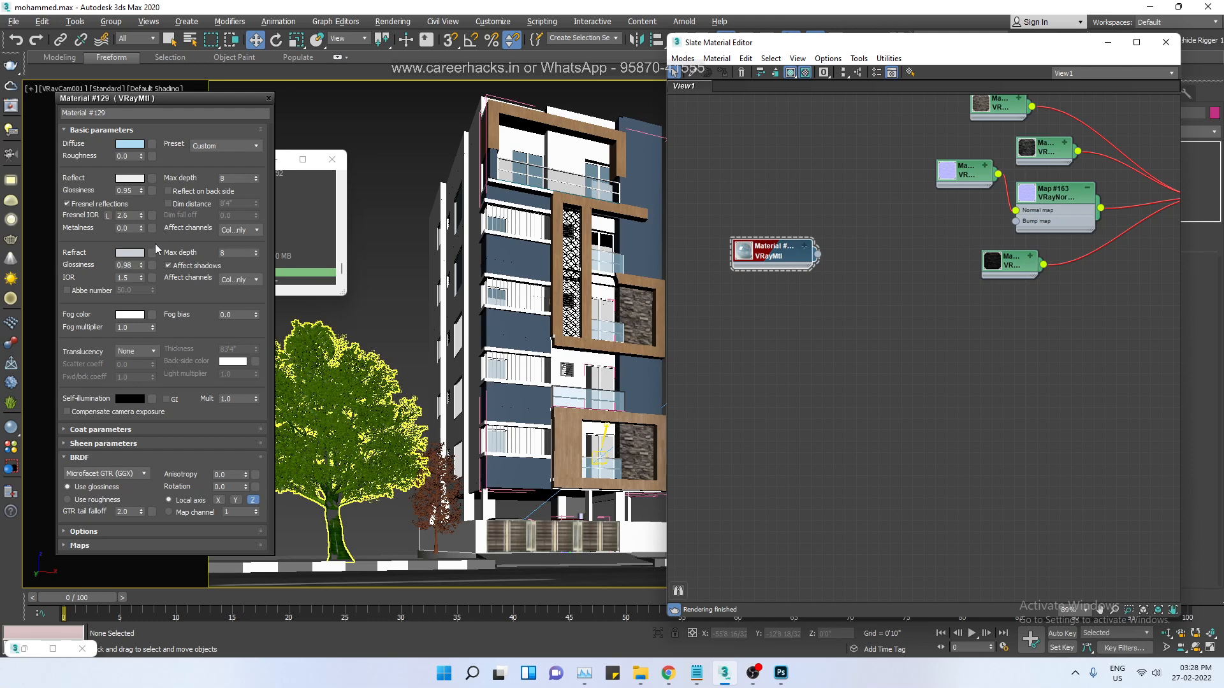
double_click(128, 216)
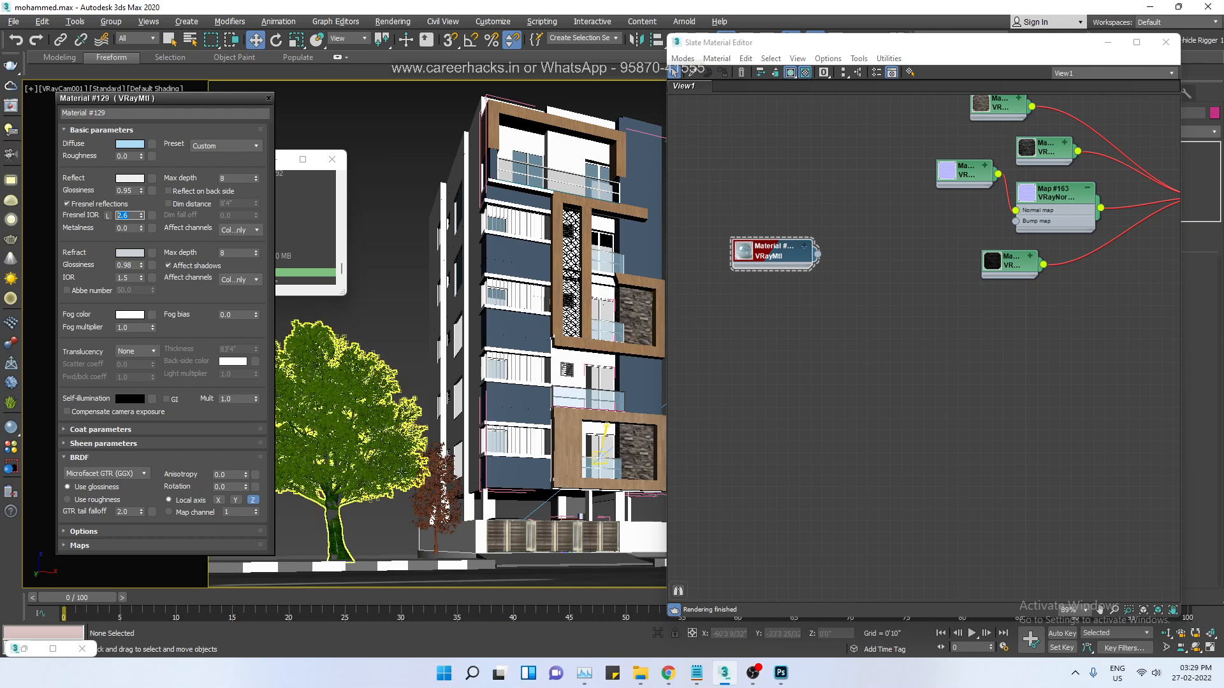
left_click_drag(189, 102, 191, 97)
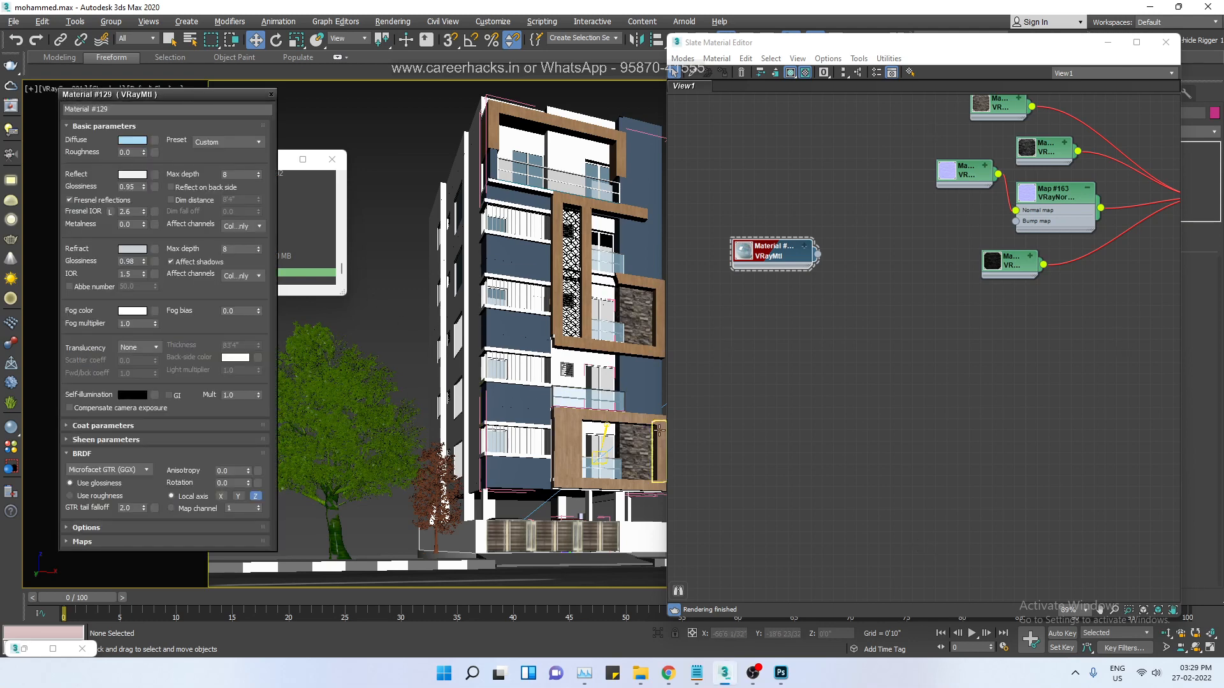